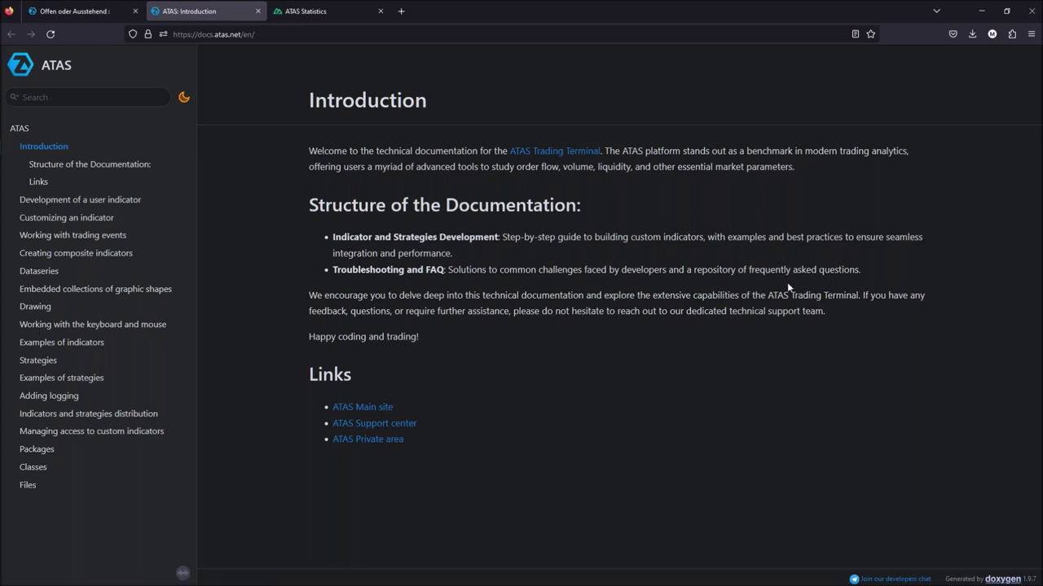
# Look through the documentation pages on strategies and on creating composite indicators.
pyautogui.click(38, 360)
pyautogui.scroll(-6, 556, 347)
pyautogui.scroll(6, 555, 354)
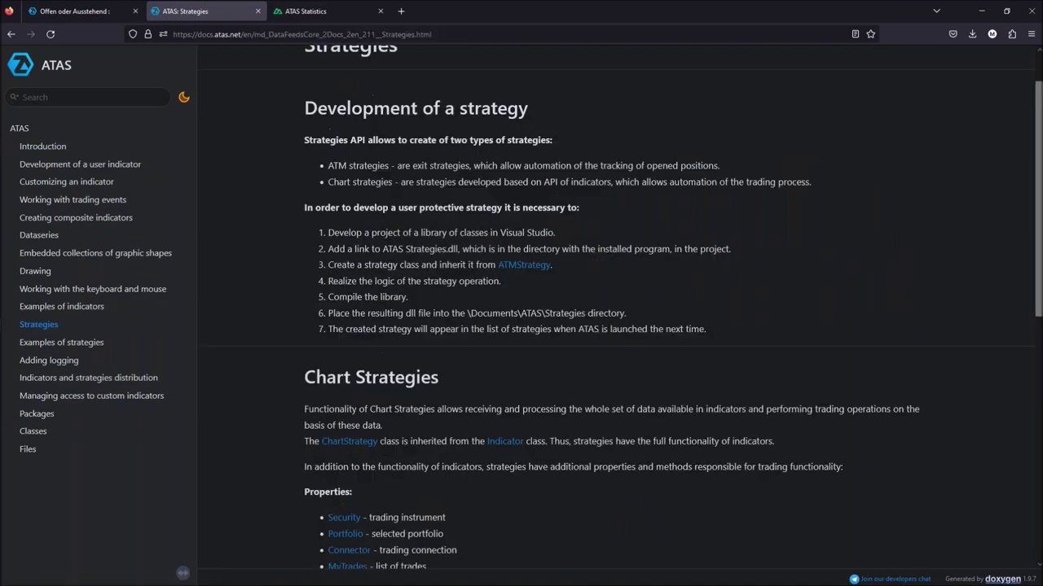
pyautogui.click(82, 218)
pyautogui.scroll(-3, 462, 274)
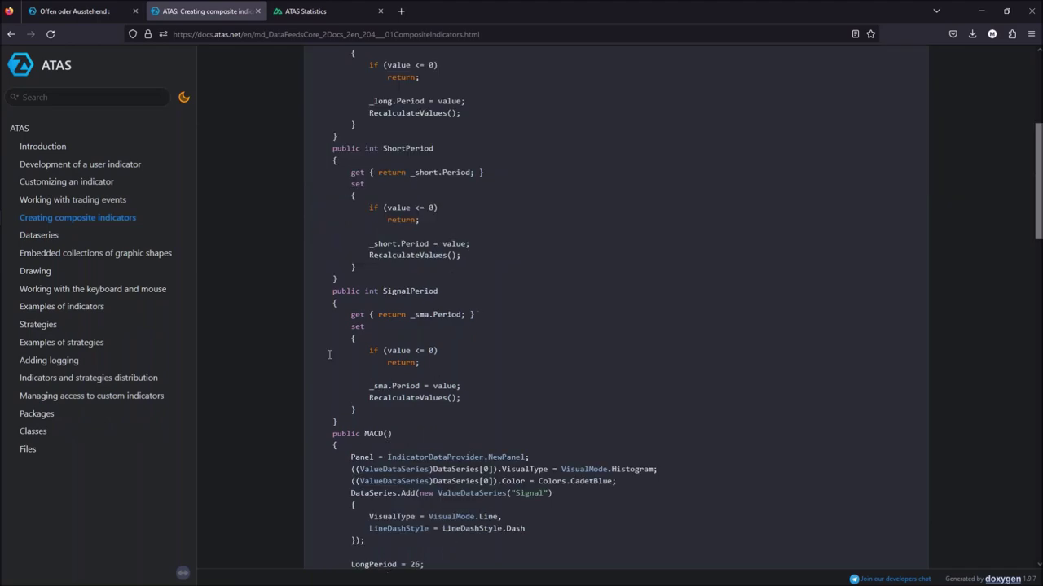
# Look through the documentation page on customizing an indicator, including the separate panel and new session sections.
pyautogui.click(88, 205)
pyautogui.click(67, 182)
pyautogui.scroll(-5, 623, 285)
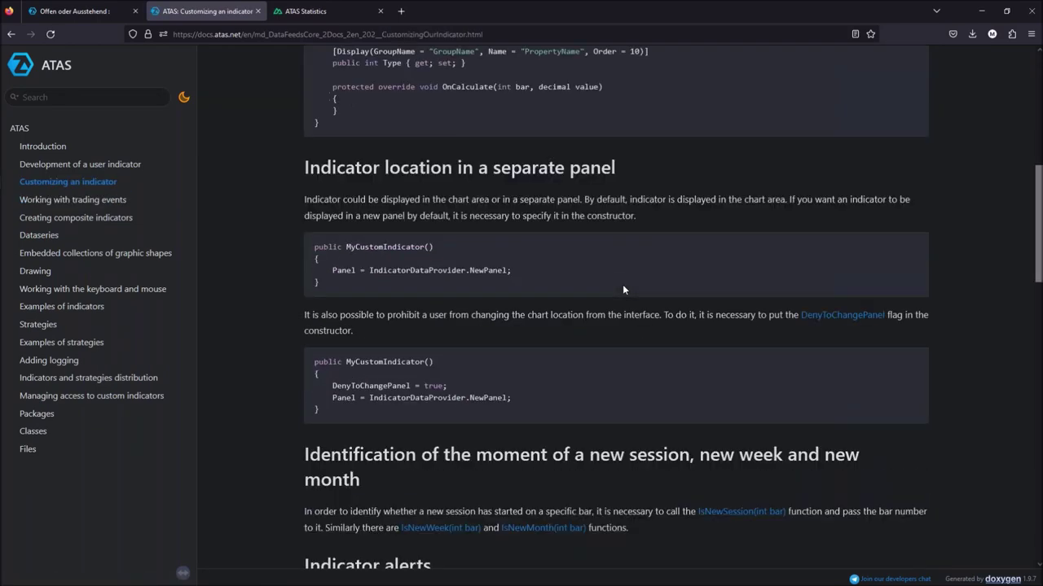
pyautogui.scroll(-2, 622, 284)
# Examine the Drawing documentation page, including its coordinates system section and chart illustration.
pyautogui.click(34, 270)
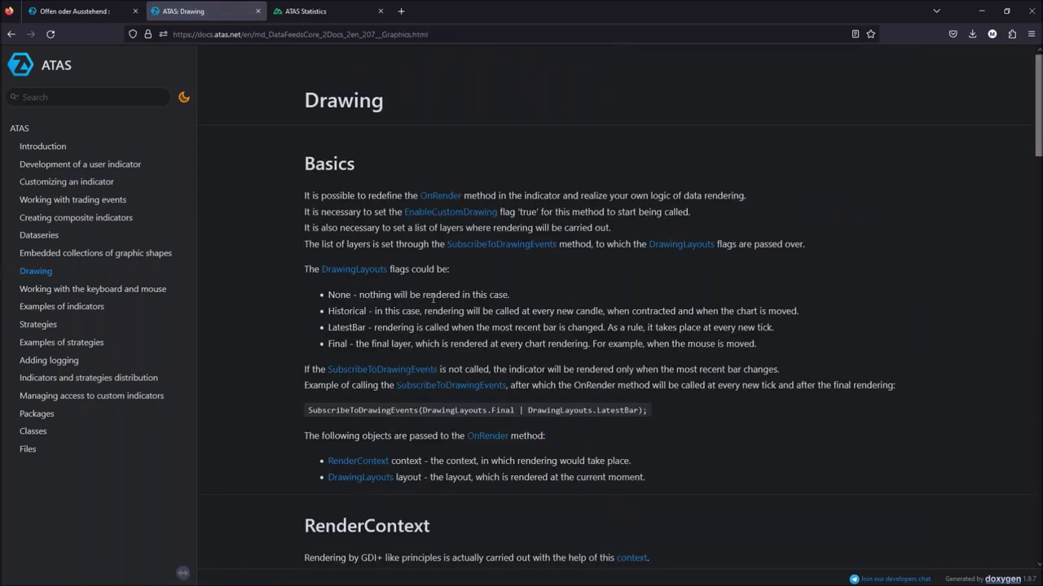
pyautogui.scroll(-9, 433, 298)
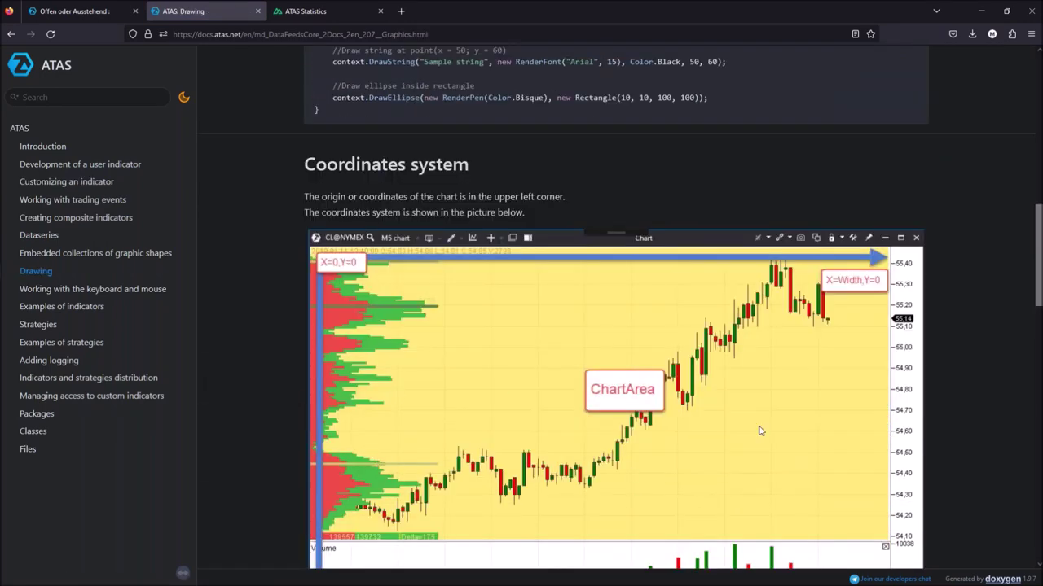
pyautogui.scroll(-5, 760, 430)
pyautogui.scroll(5, 518, 416)
pyautogui.scroll(10, 517, 421)
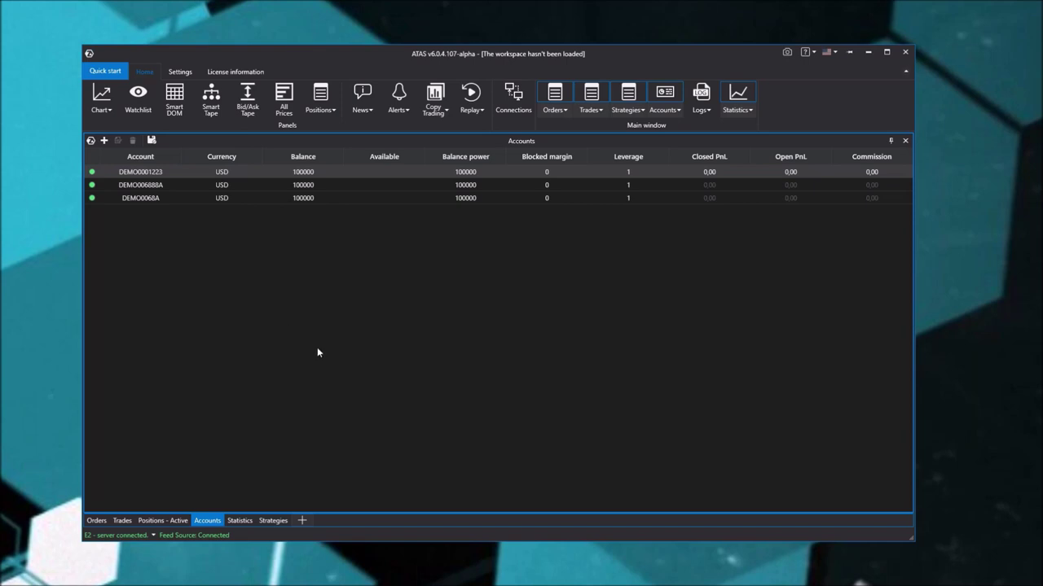
# Open the Copy Trading module in ATAS and change the interface language to German (Deutsch).
pyautogui.click(435, 96)
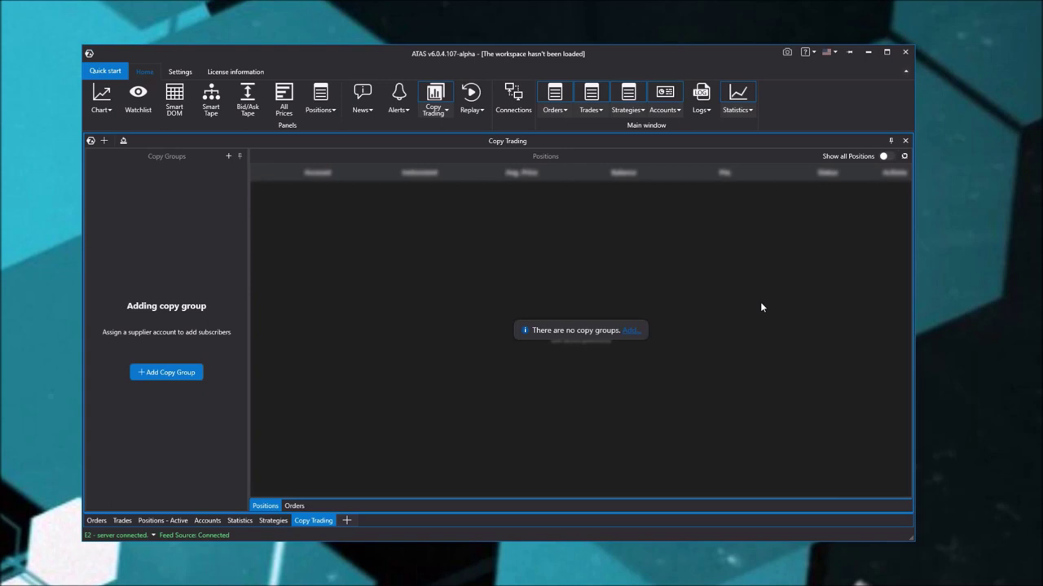
pyautogui.click(828, 52)
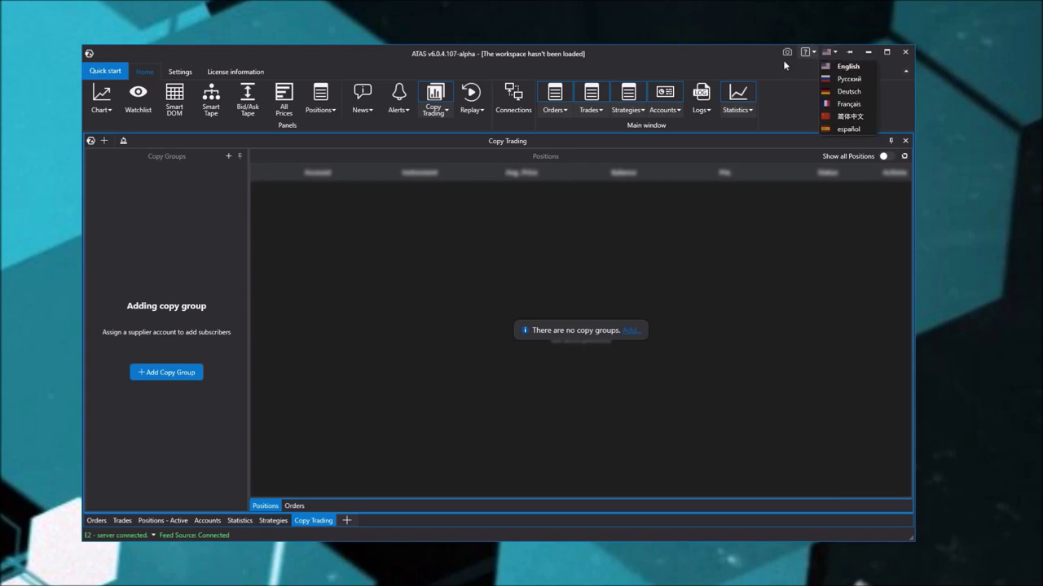
pyautogui.click(850, 91)
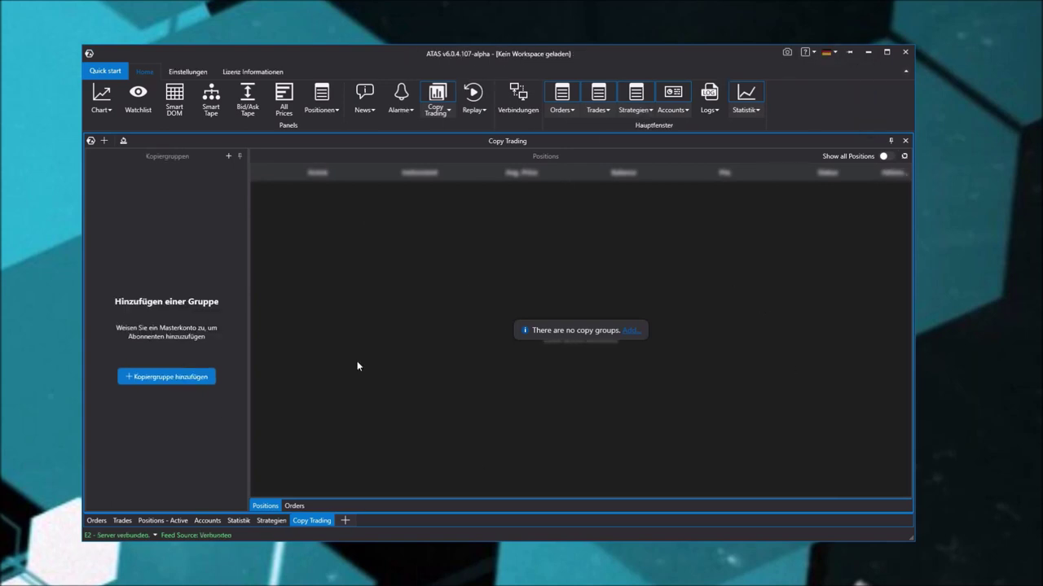
pyautogui.moveTo(538, 49); pyautogui.dragTo(544, 52)
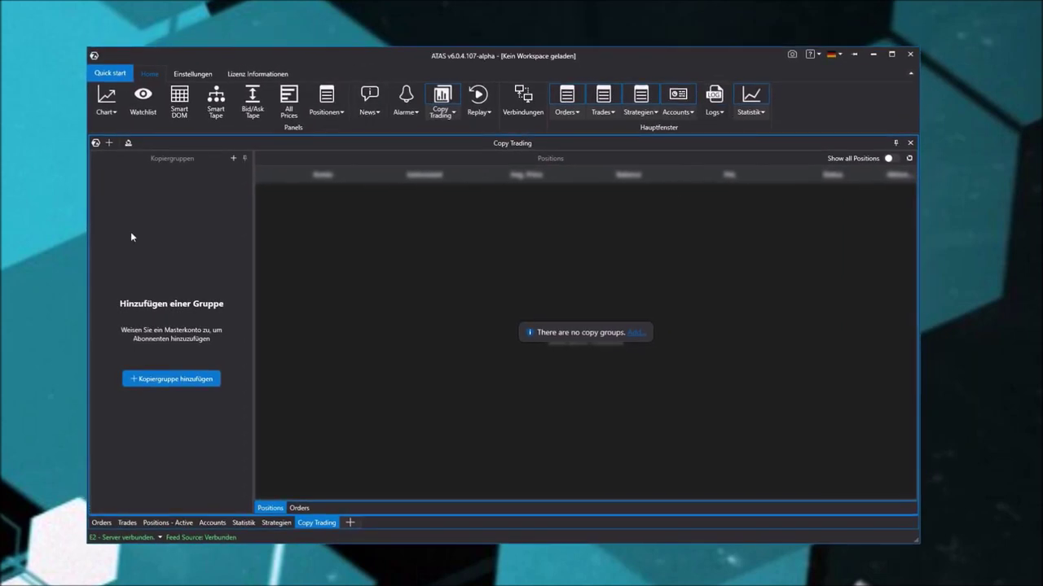
# Start a new copy group and choose the first demo account as the provider account.
pyautogui.click(209, 383)
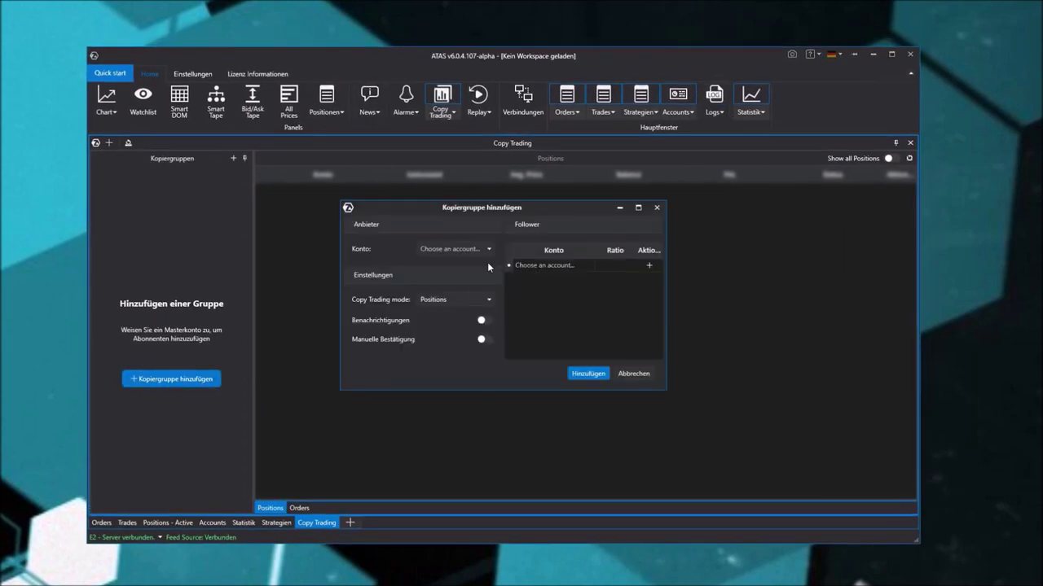
pyautogui.click(488, 249)
pyautogui.click(436, 277)
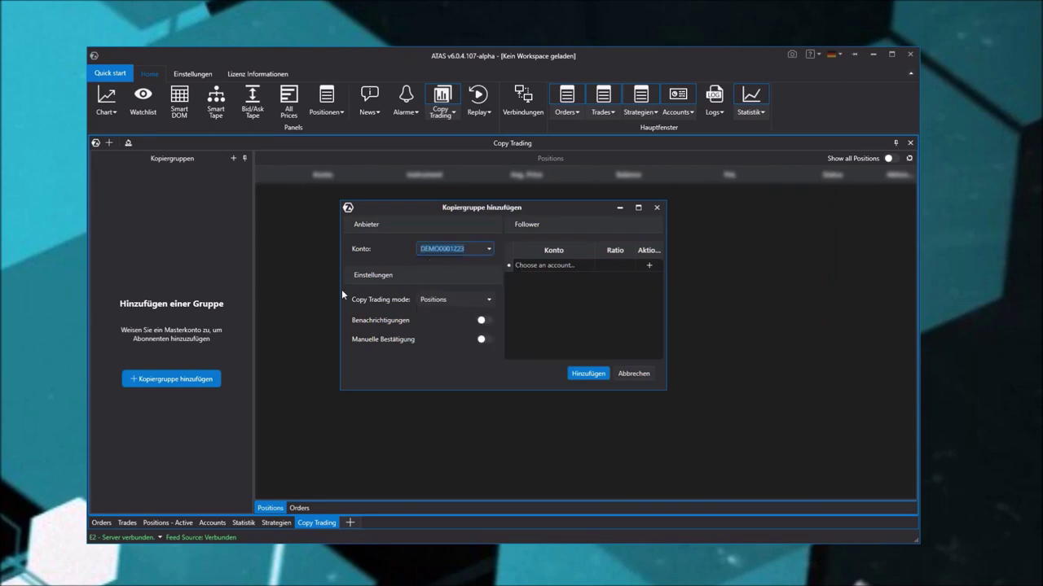
# Add the two remaining ATAS Sim demo accounts as followers of the copy group.
pyautogui.click(544, 266)
pyautogui.click(590, 265)
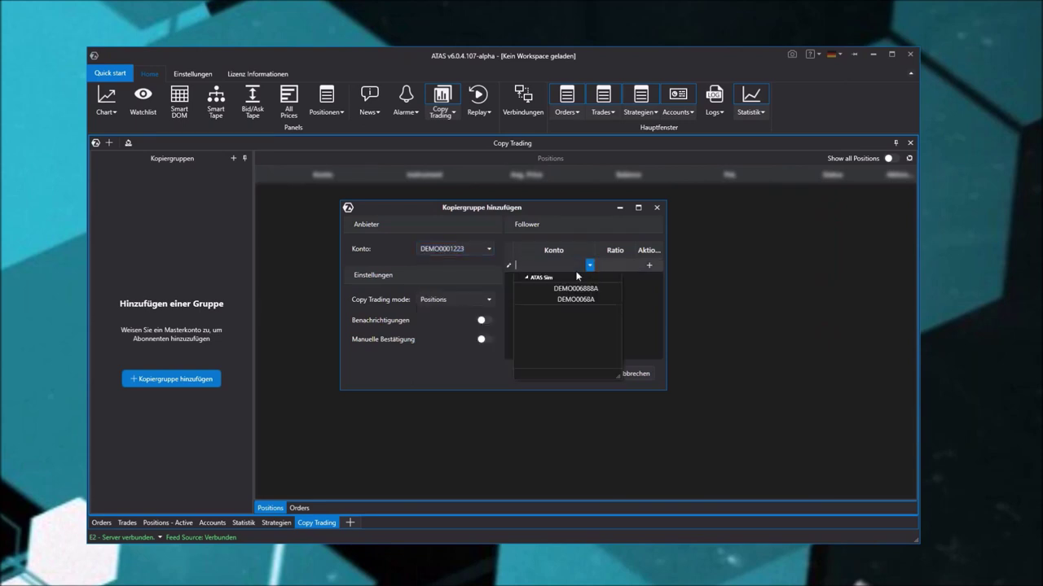
pyautogui.click(576, 289)
pyautogui.click(583, 280)
pyautogui.click(588, 280)
pyautogui.click(565, 303)
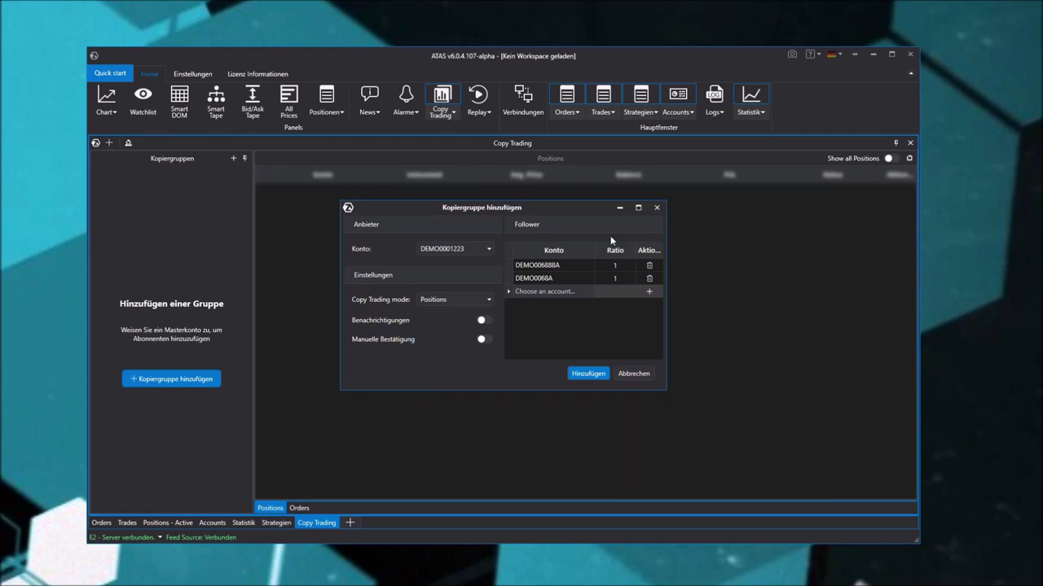
# Switch the copy trading mode of the new group to Orders and back to Positions.
pyautogui.click(487, 299)
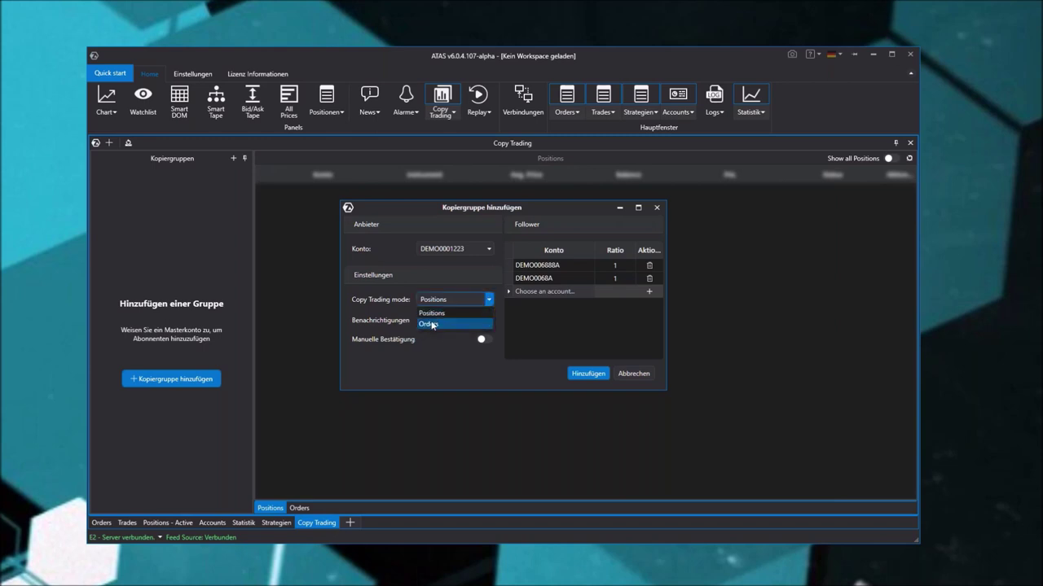
pyautogui.click(439, 315)
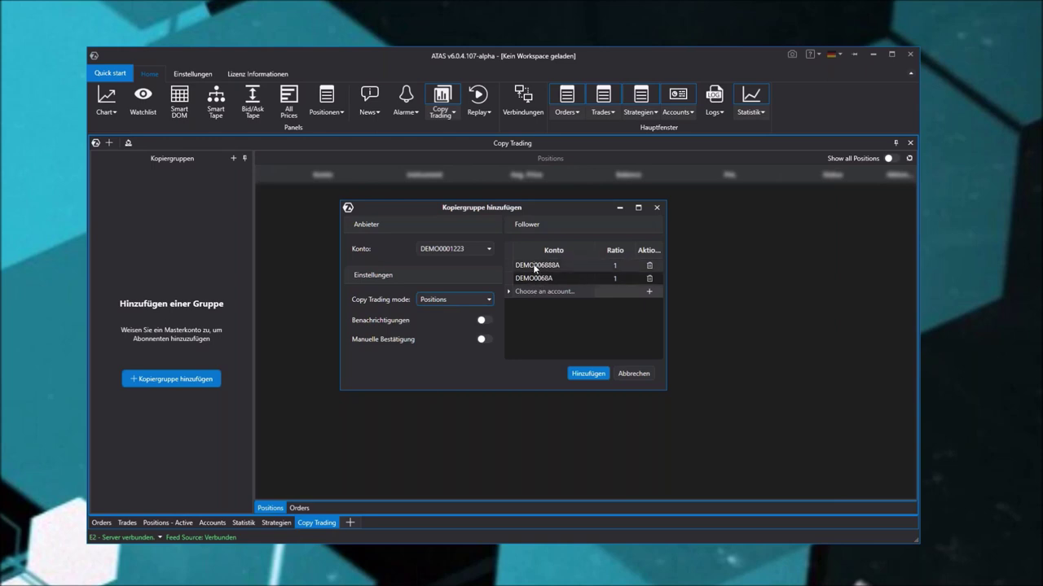
pyautogui.click(436, 300)
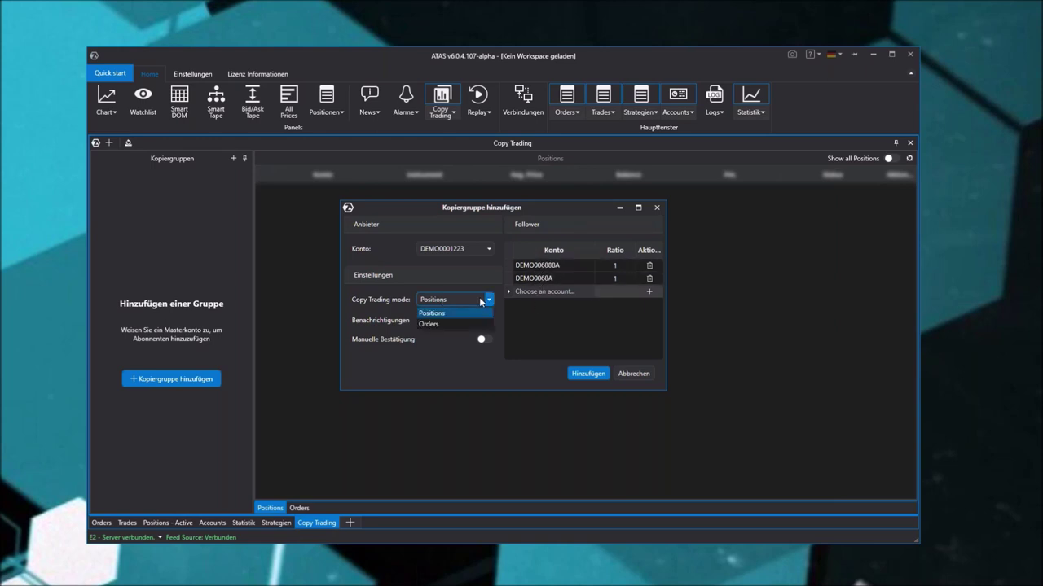
pyautogui.click(434, 323)
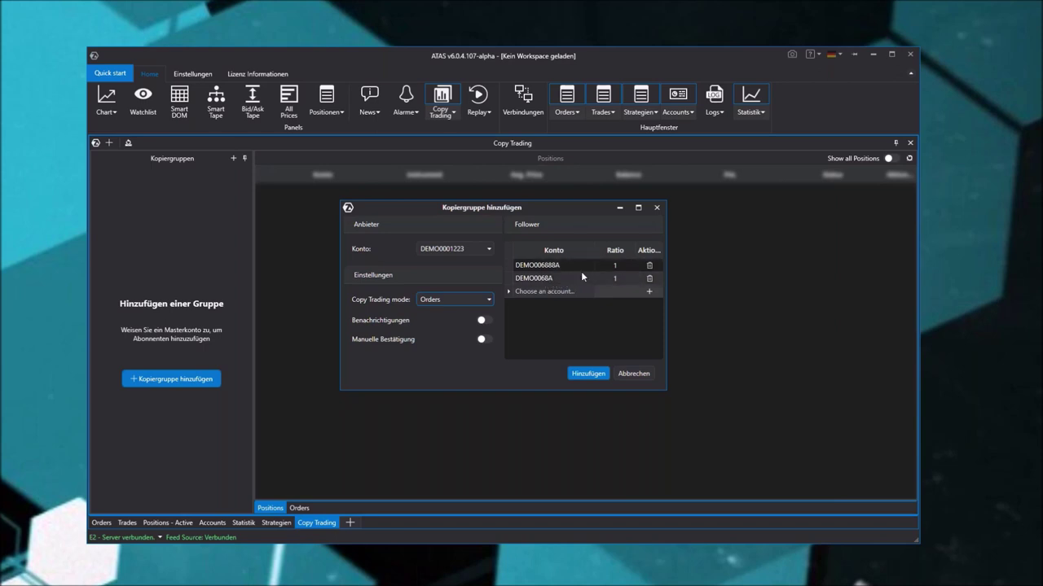
pyautogui.click(479, 300)
pyautogui.click(454, 312)
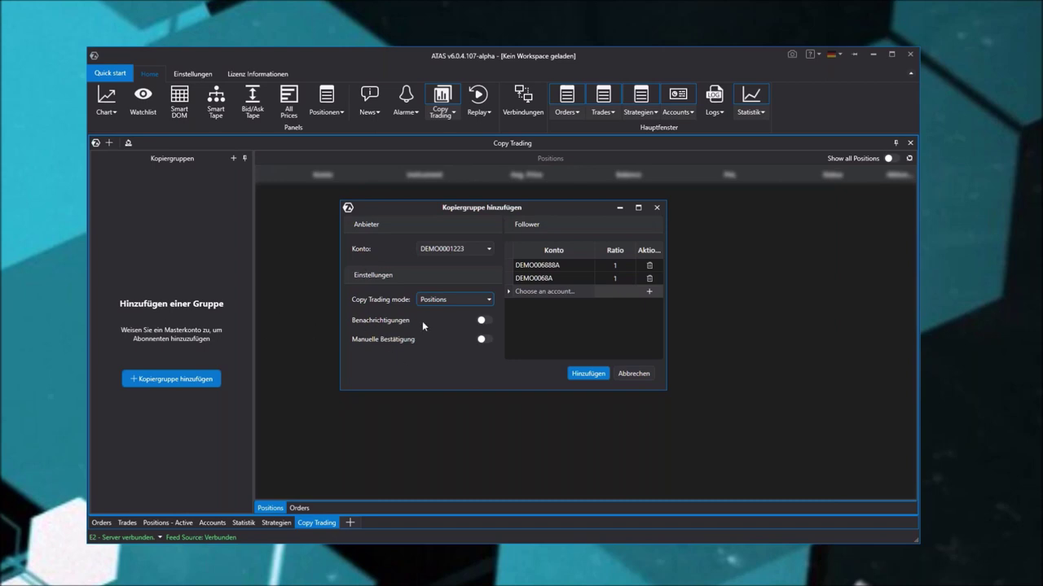
# Turn notifications and manual confirmation on and off again, and add the copy group.
pyautogui.click(483, 320)
pyautogui.click(483, 339)
pyautogui.click(483, 320)
pyautogui.click(482, 339)
pyautogui.click(585, 374)
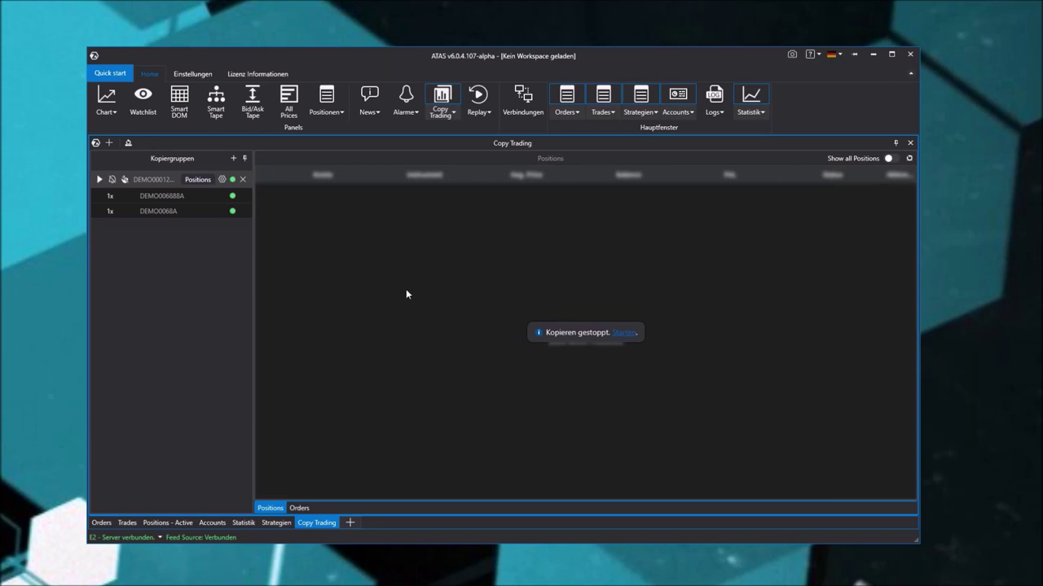
# Start and stop copying for the new group, and view its Orders list before returning to Positions.
pyautogui.click(99, 180)
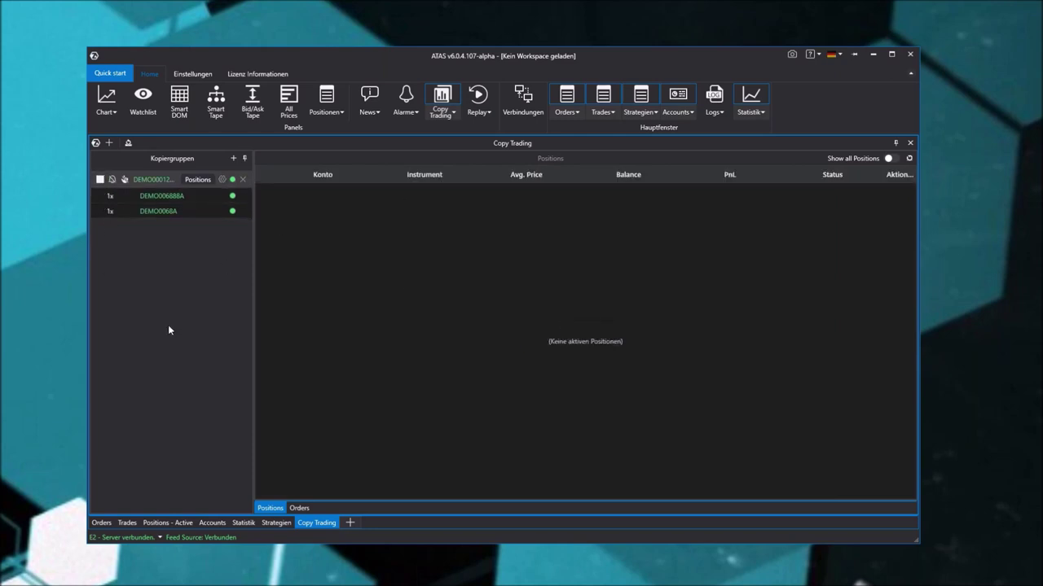
pyautogui.click(100, 179)
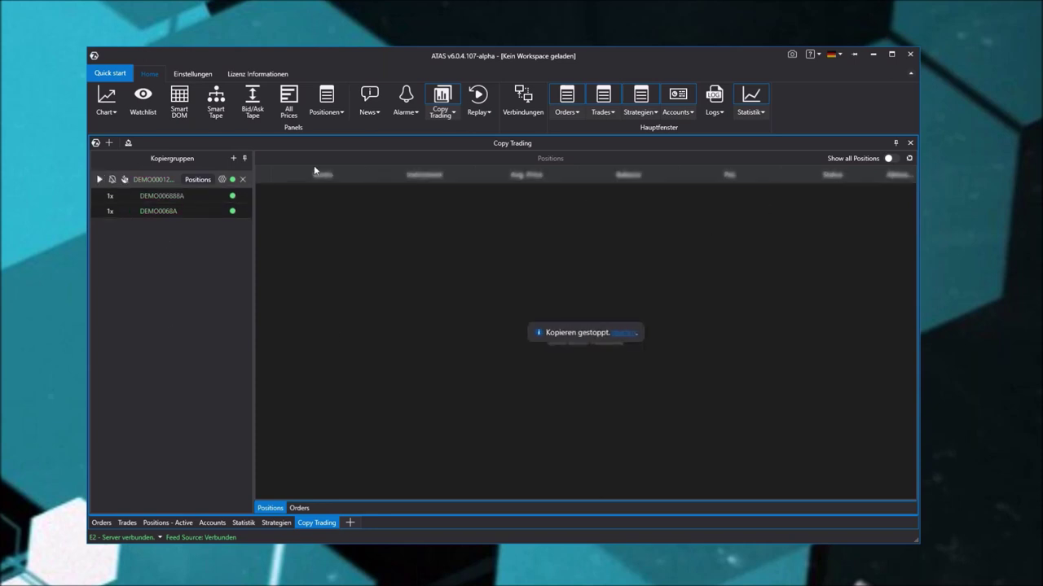
pyautogui.click(299, 508)
pyautogui.click(269, 509)
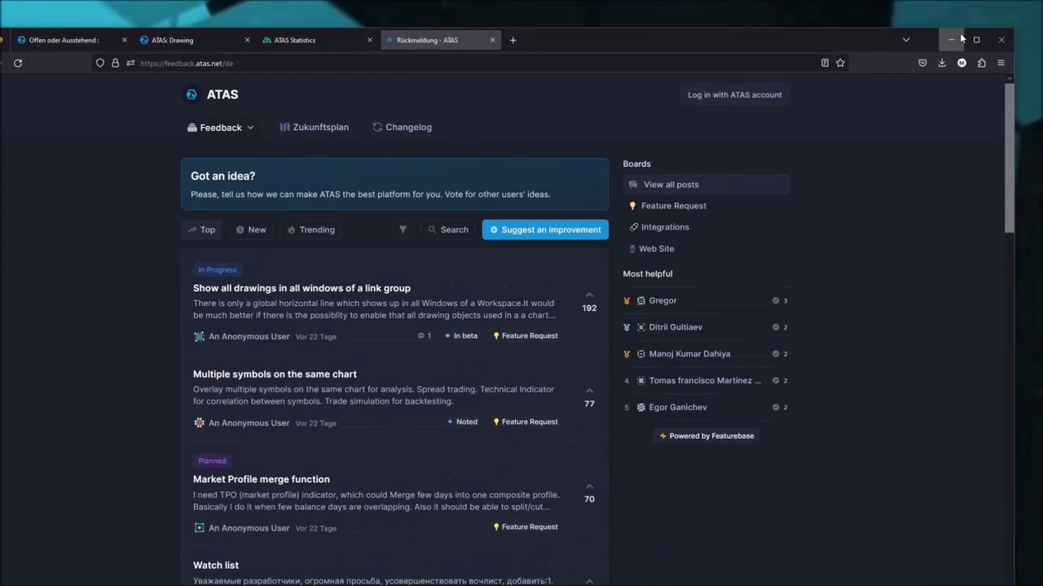
# Maximize the browser window and look through the top-voted feature requests on the ATAS feedback page.
pyautogui.click(976, 39)
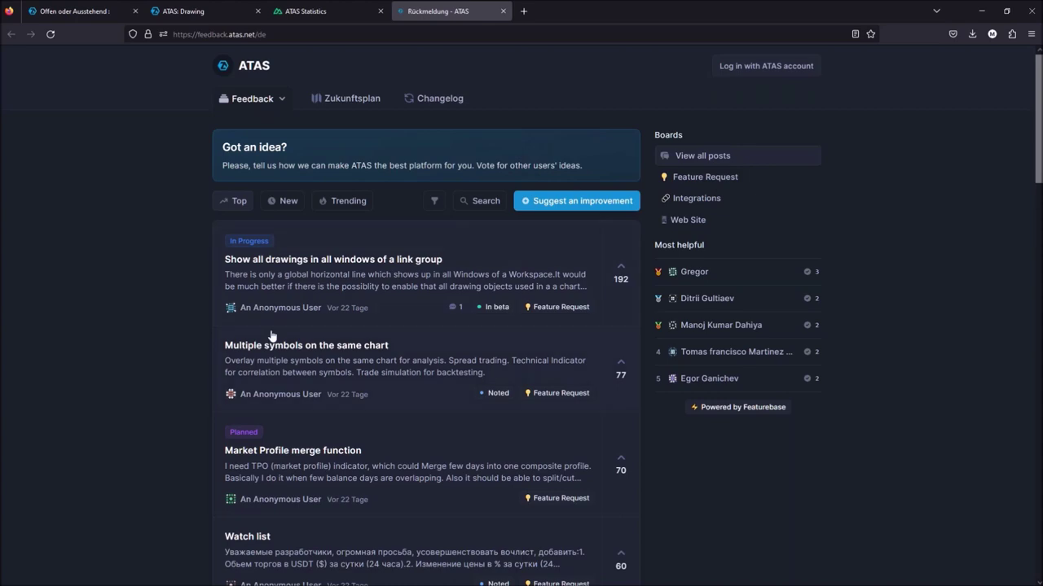
pyautogui.scroll(-1, 461, 352)
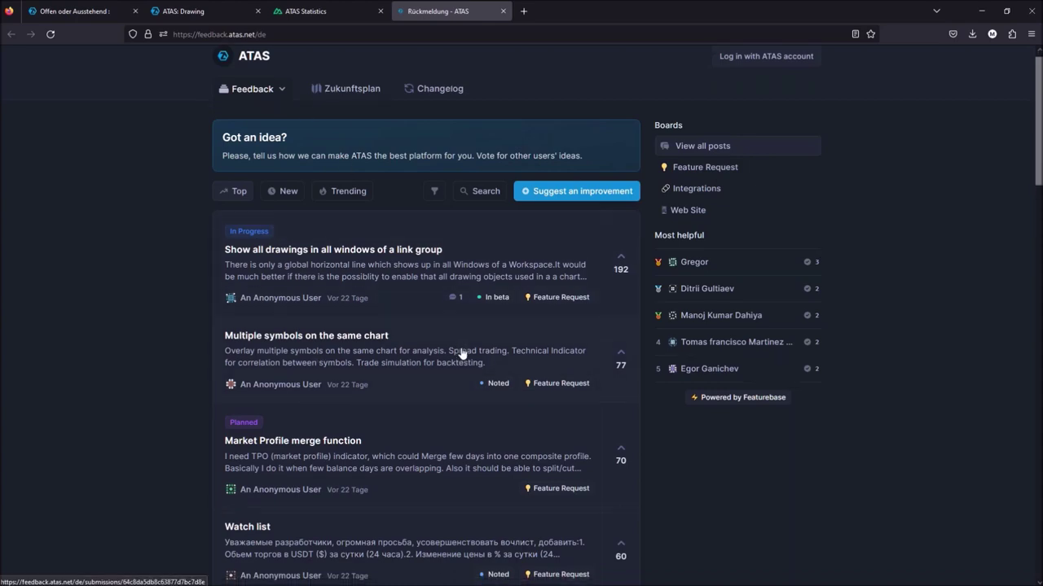
pyautogui.scroll(-8, 461, 352)
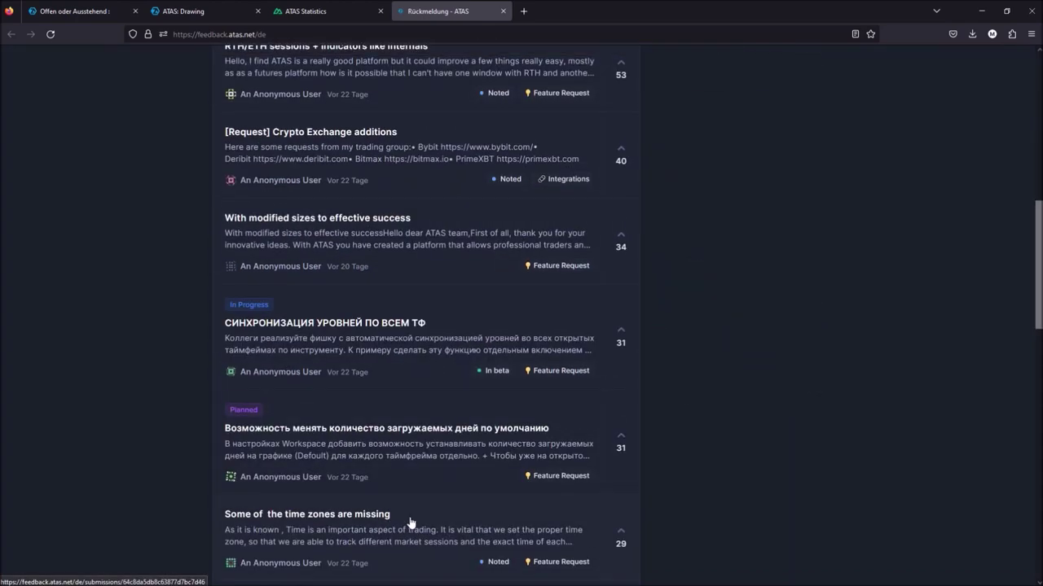
pyautogui.scroll(3, 410, 522)
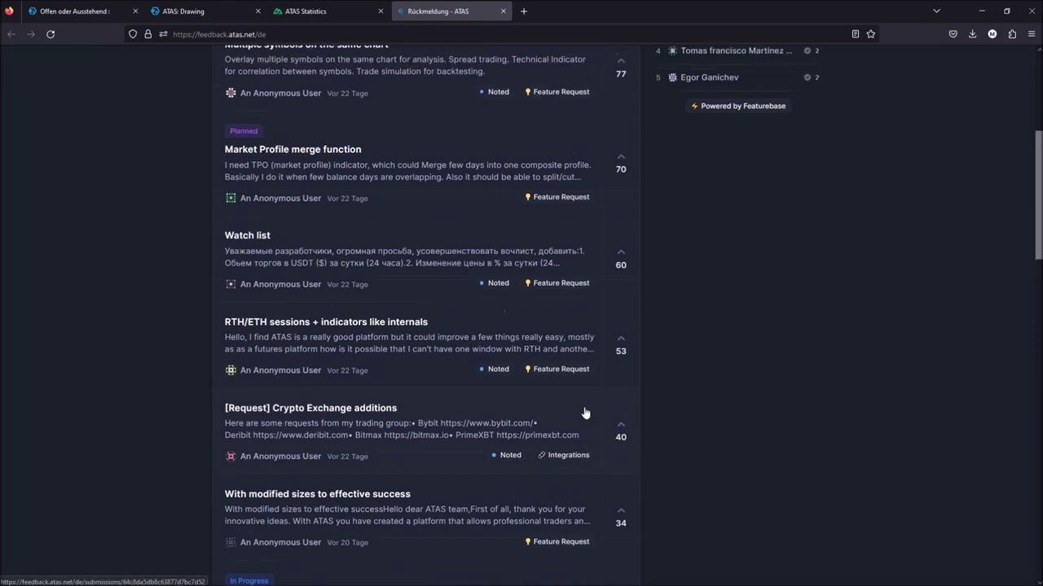
pyautogui.scroll(4, 584, 413)
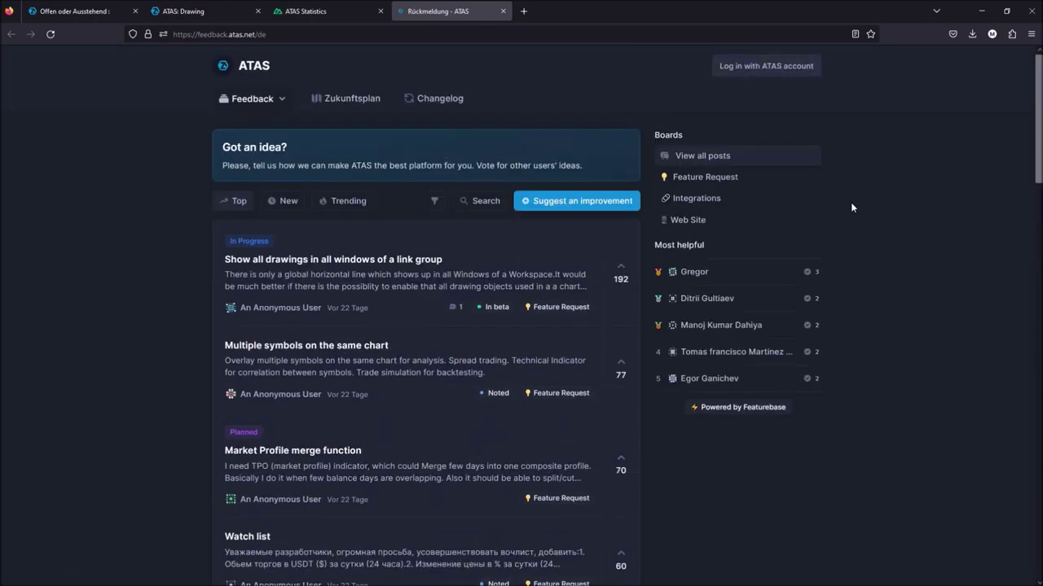
pyautogui.scroll(-1, 534, 306)
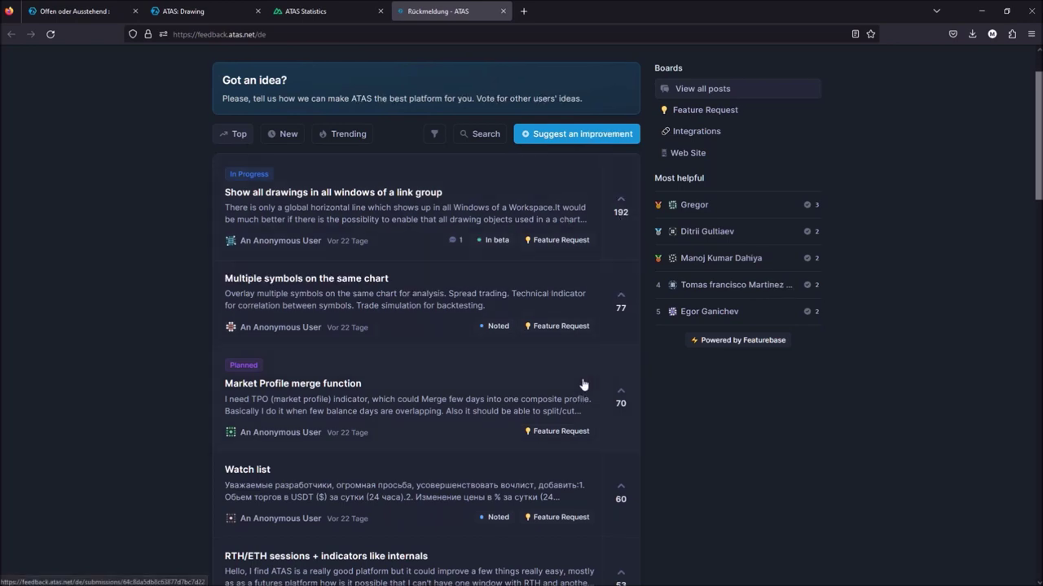
pyautogui.scroll(-1, 595, 358)
pyautogui.scroll(2, 473, 326)
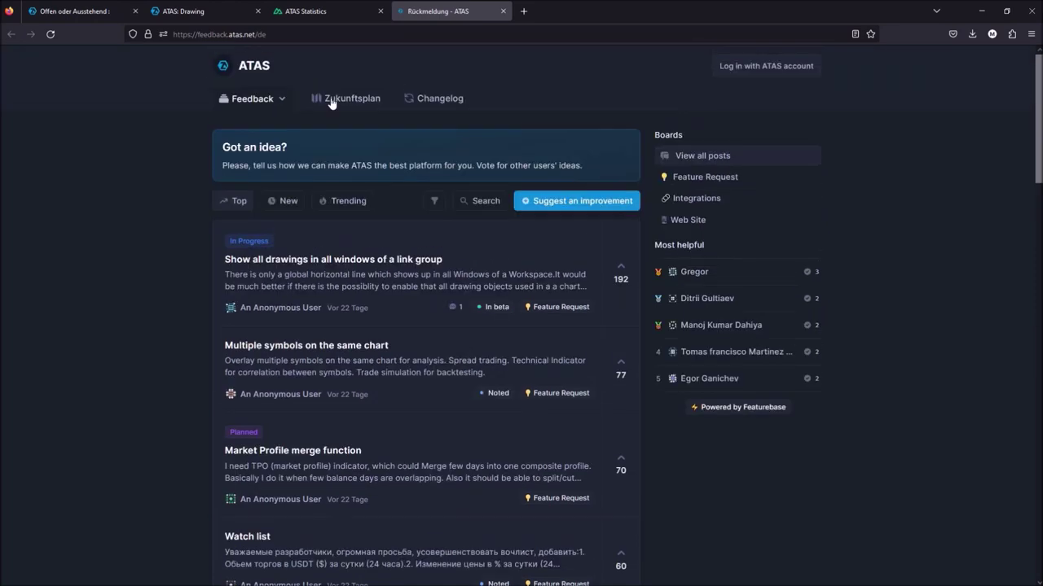
# Open the feedback site's roadmap (Zukunftsplan) and examine its completed and in-progress requests.
pyautogui.click(332, 101)
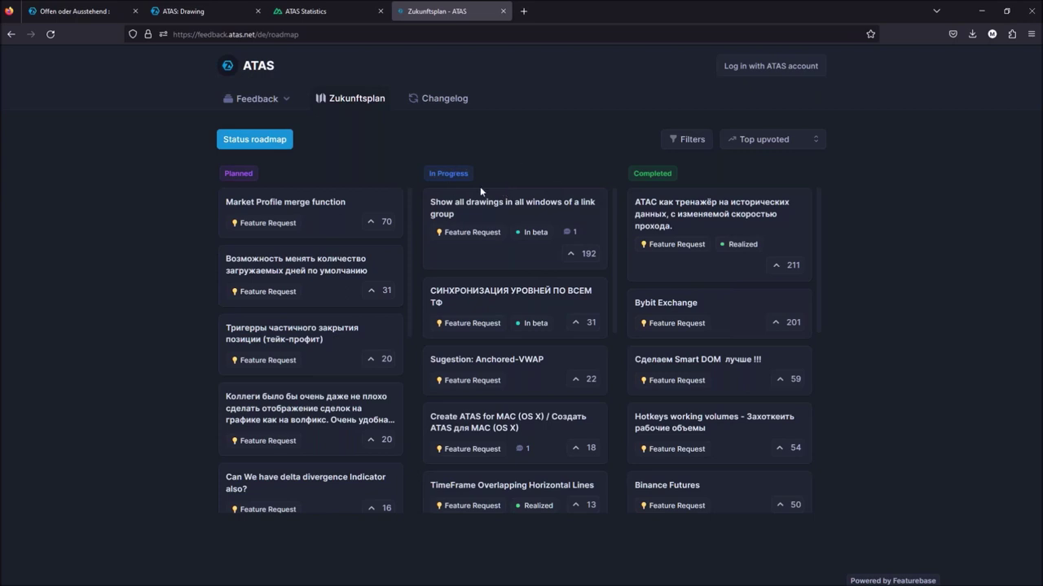
pyautogui.scroll(-3, 735, 281)
pyautogui.scroll(-7, 735, 281)
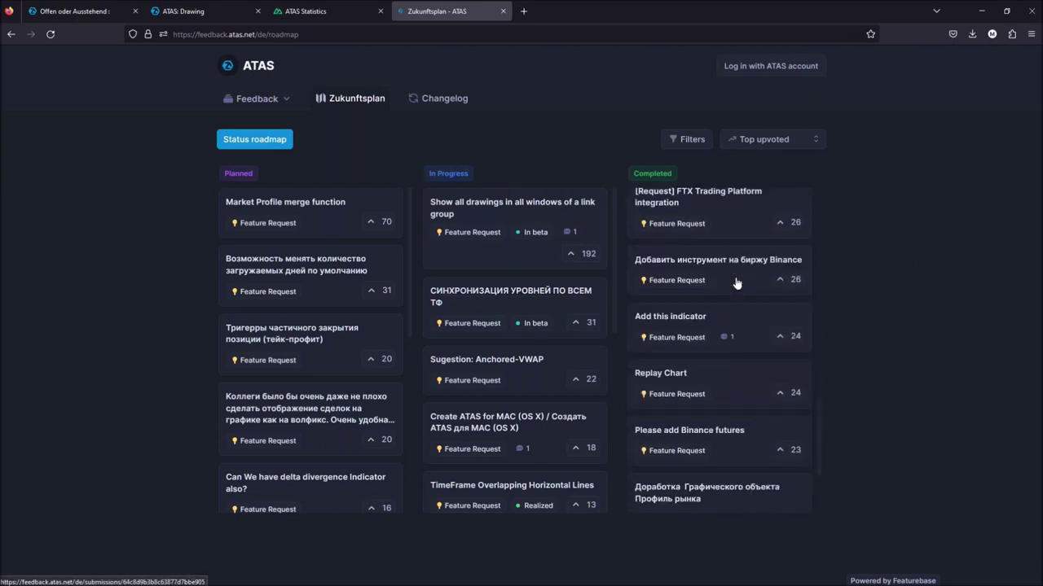
pyautogui.scroll(10, 736, 281)
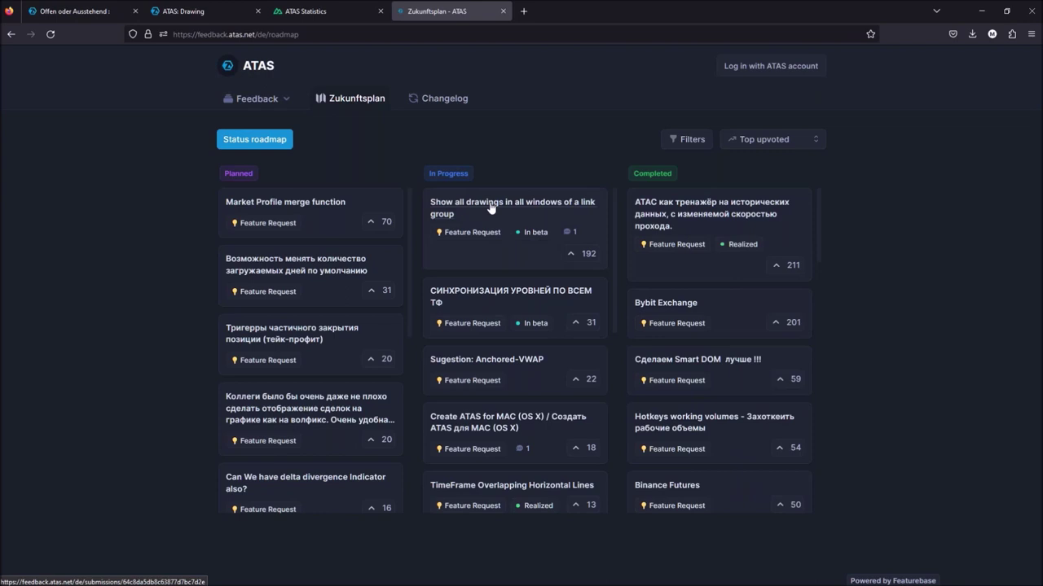
pyautogui.scroll(-5, 446, 349)
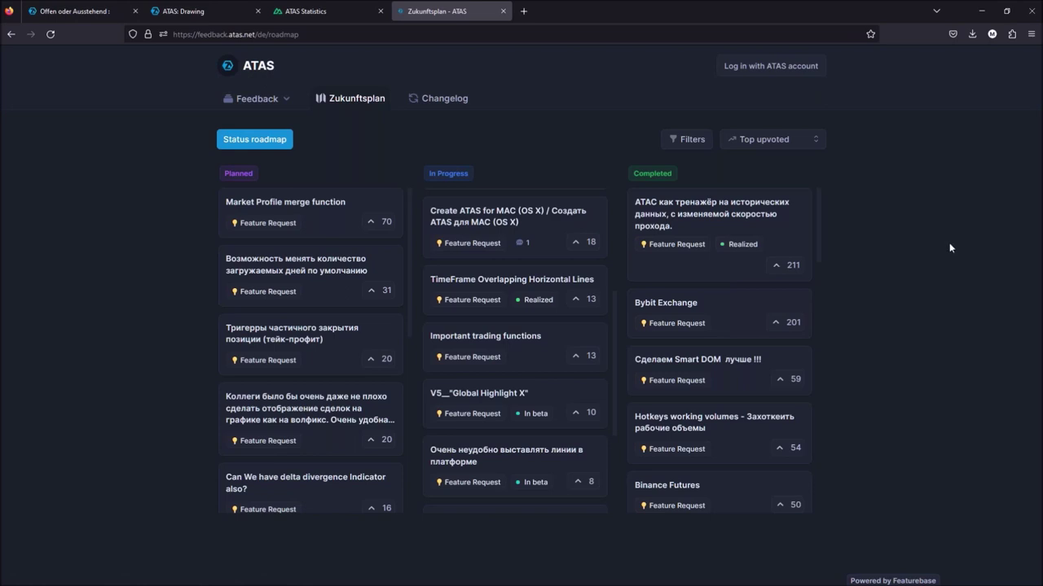
pyautogui.scroll(2, 459, 334)
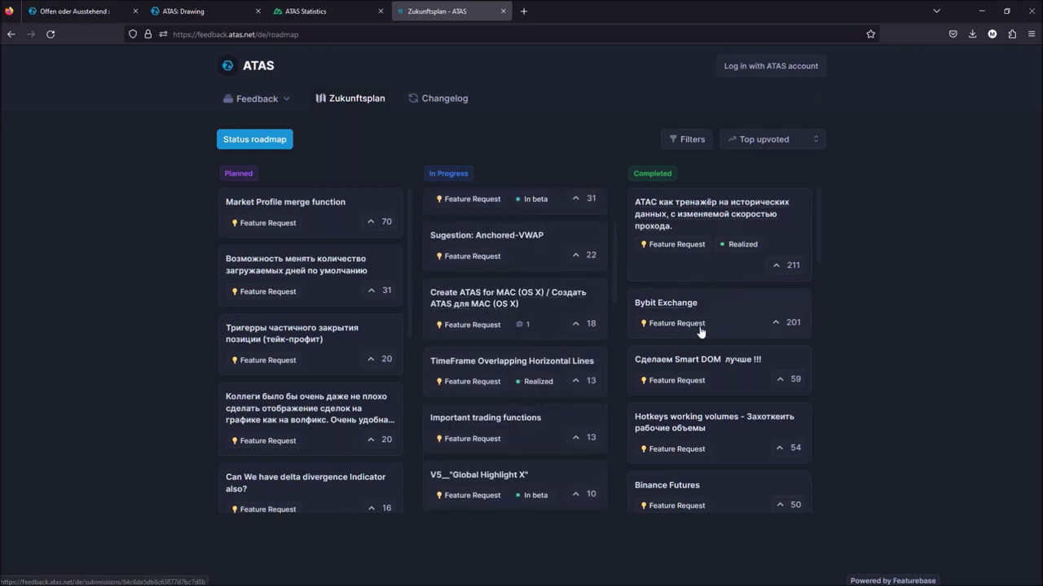
# Examine the planned, in-progress and completed feature requests in the roadmap's three columns.
pyautogui.scroll(-1, 707, 324)
pyautogui.scroll(1, 707, 324)
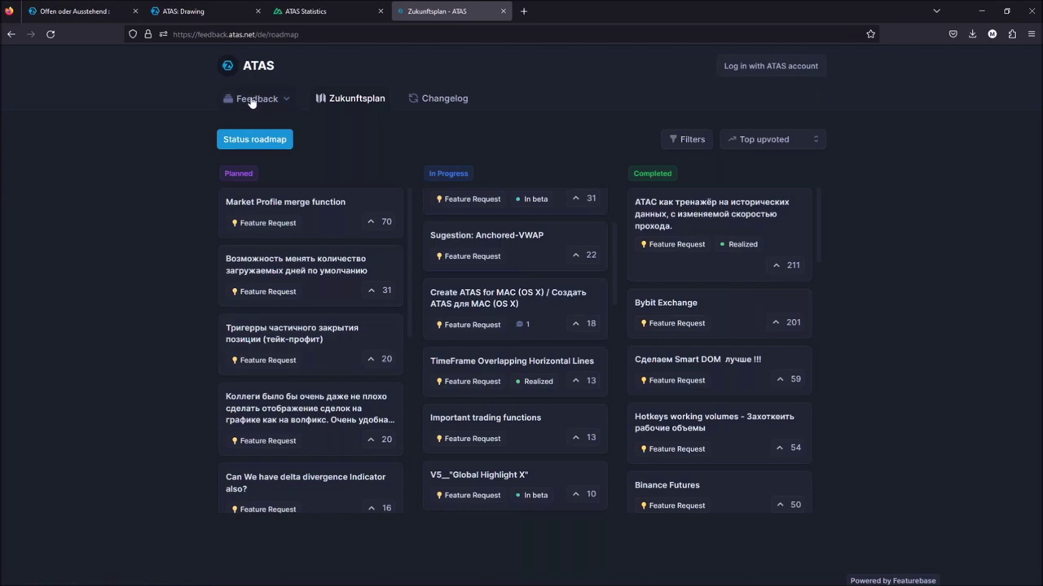
pyautogui.scroll(-3, 496, 349)
pyautogui.scroll(-3, 308, 416)
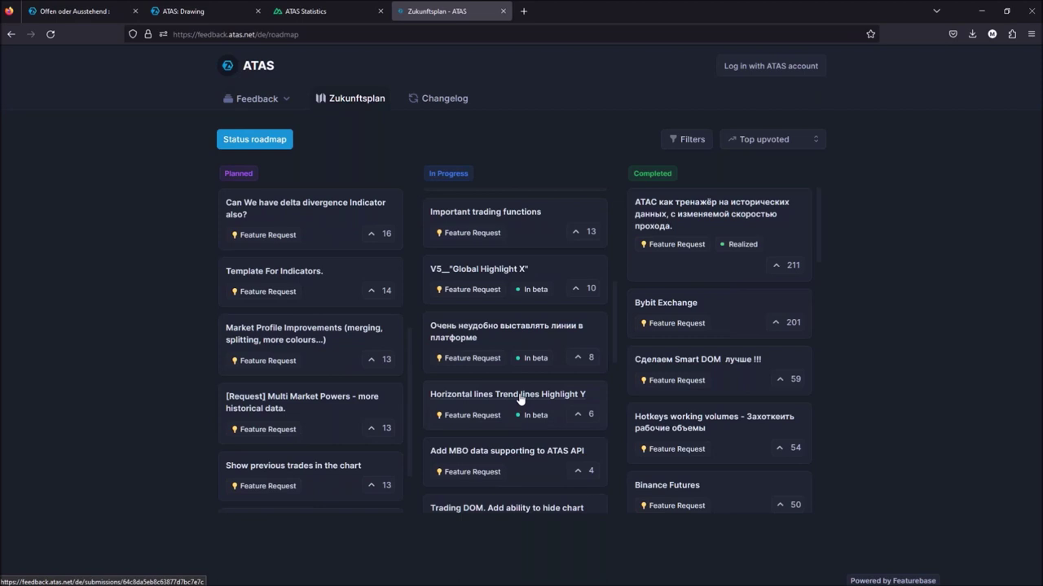
pyautogui.scroll(3, 513, 366)
pyautogui.scroll(5, 344, 326)
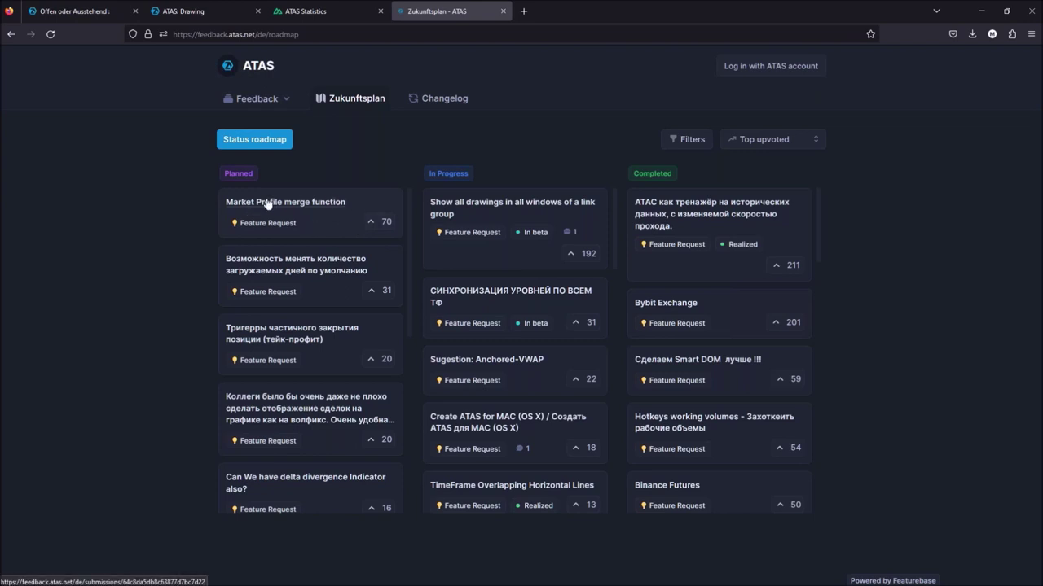
pyautogui.scroll(-6, 543, 219)
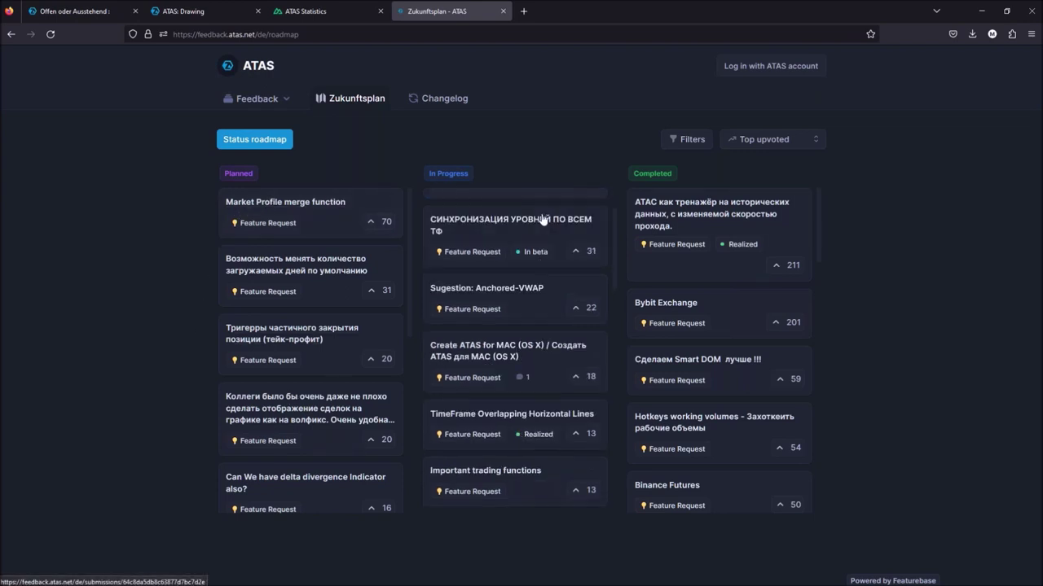
pyautogui.scroll(-2, 505, 370)
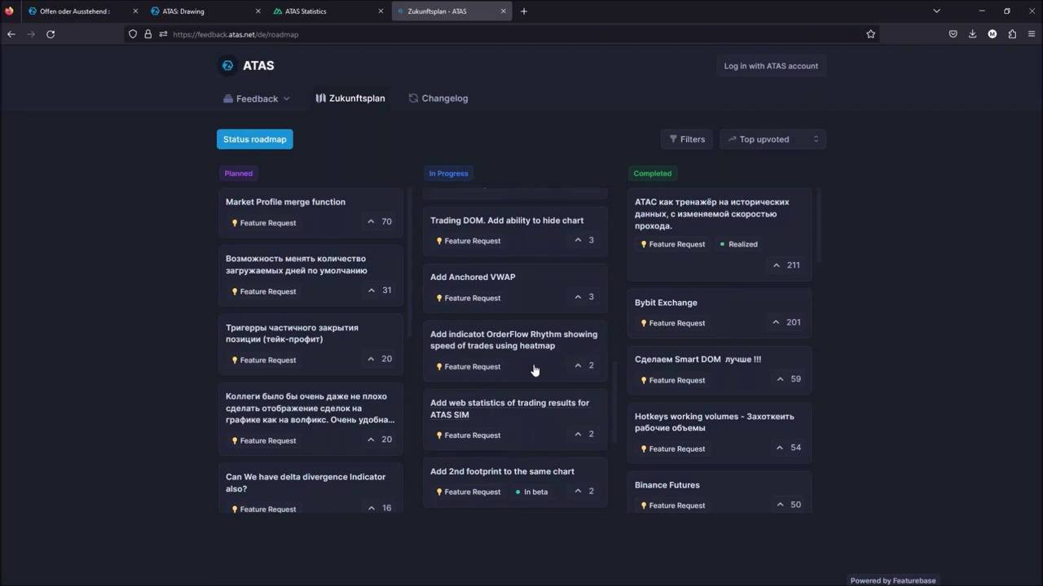
pyautogui.scroll(-1, 521, 310)
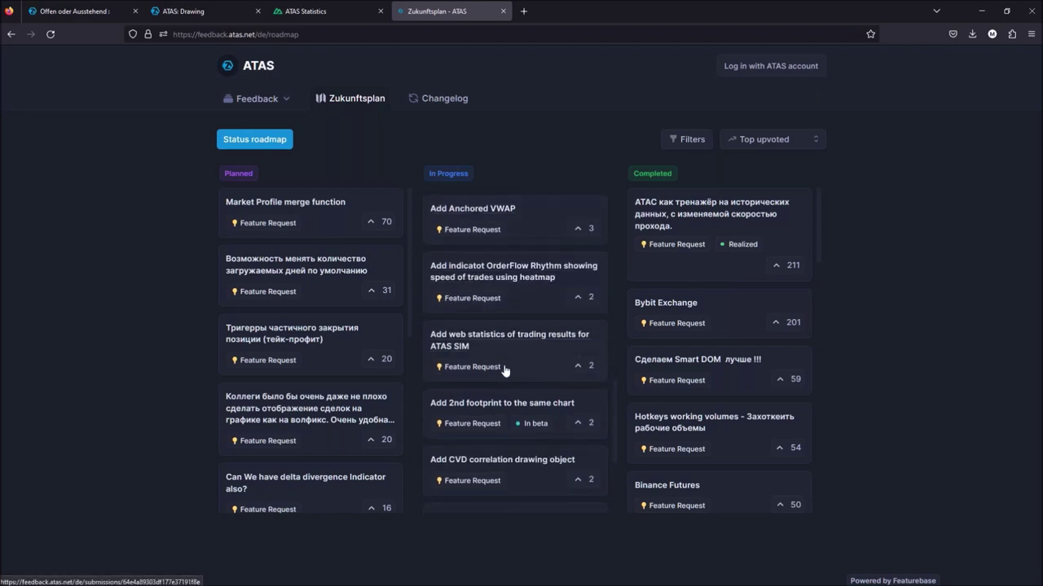
pyautogui.scroll(-1, 503, 370)
pyautogui.scroll(-1, 511, 350)
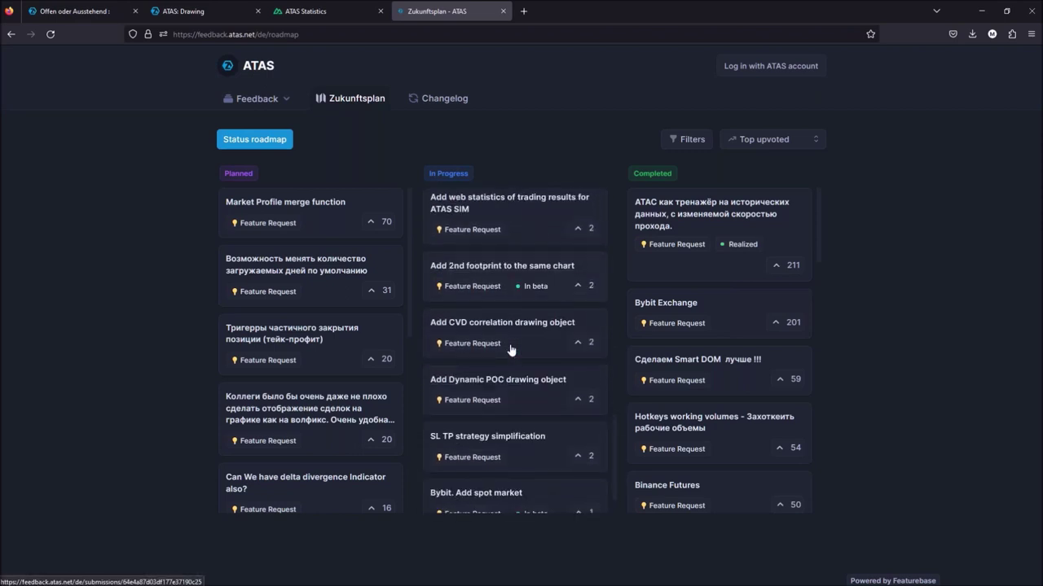
pyautogui.scroll(10, 511, 351)
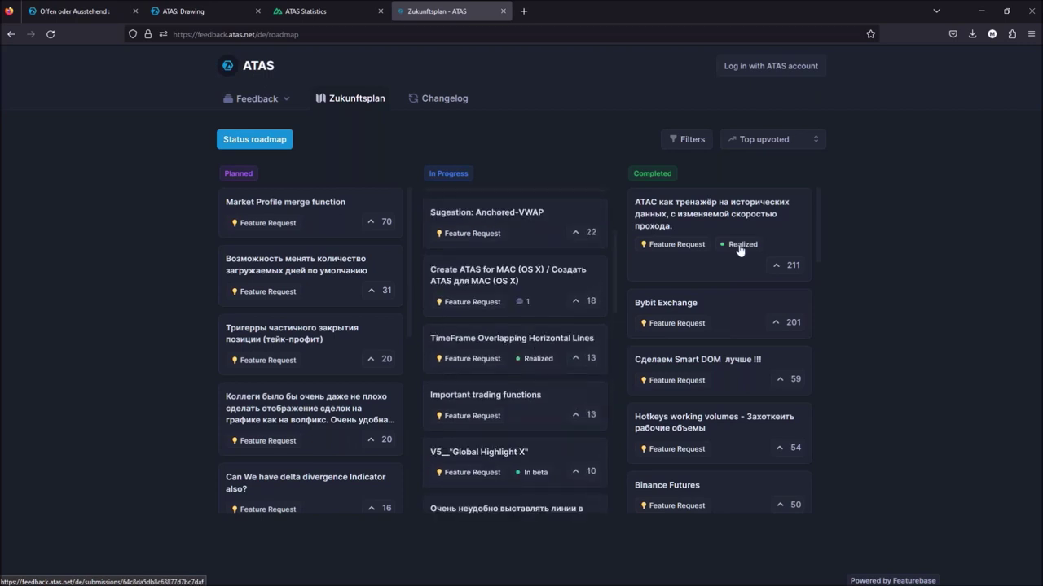
pyautogui.scroll(-2, 717, 255)
pyautogui.scroll(-8, 717, 256)
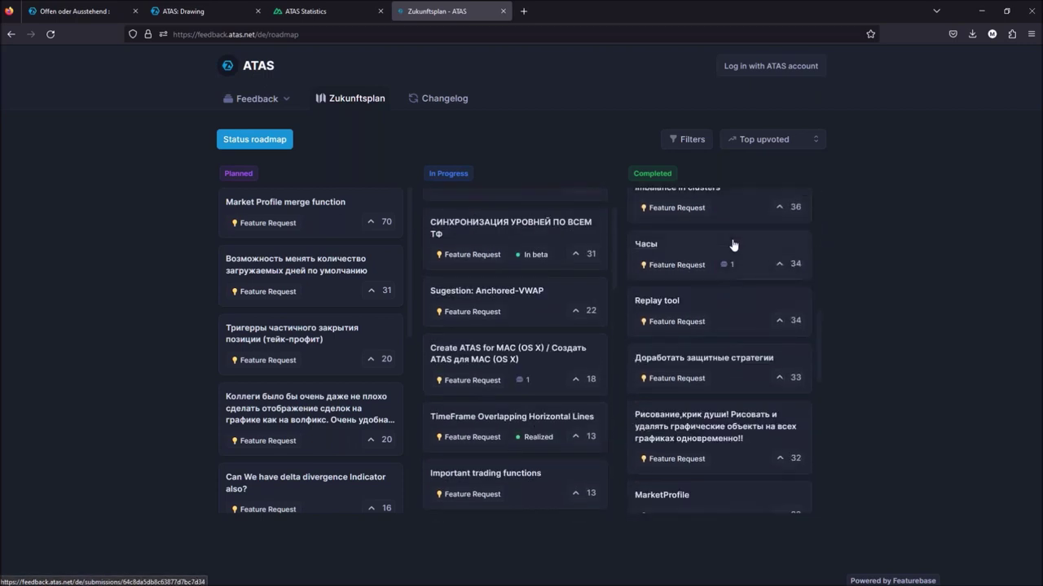
pyautogui.scroll(-3, 673, 361)
pyautogui.scroll(12, 750, 393)
pyautogui.scroll(1, 721, 432)
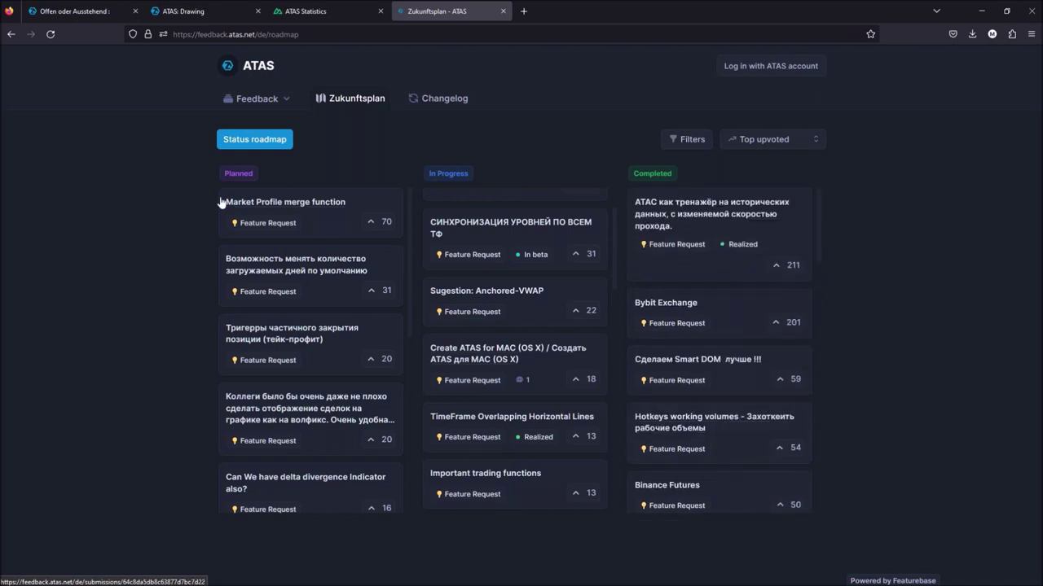
# Open the feedback site's changelog and look through the Version Latest 6.0.2.322 entry.
pyautogui.click(437, 99)
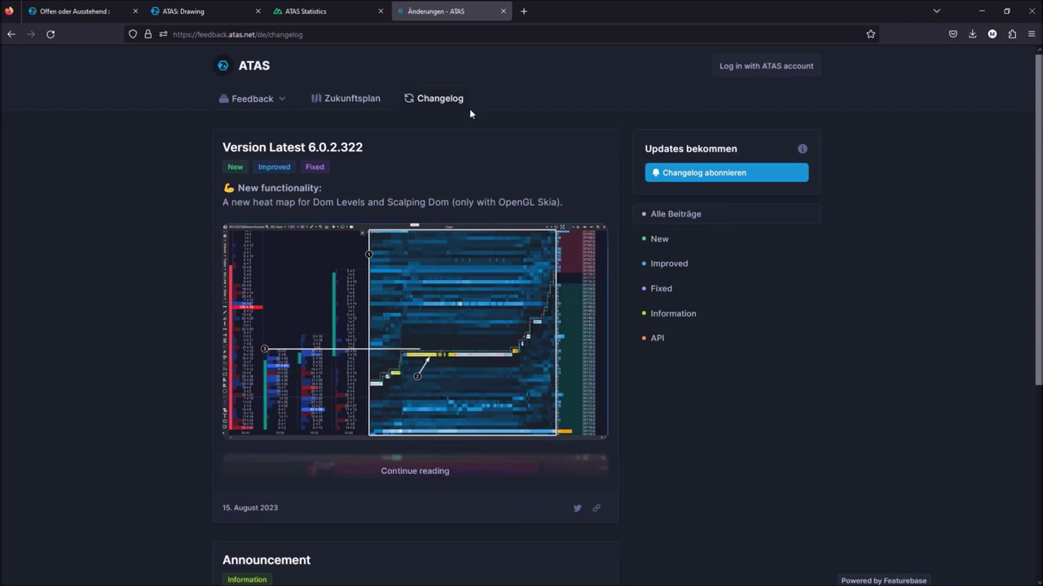
pyautogui.scroll(-3, 314, 290)
pyautogui.scroll(3, 445, 292)
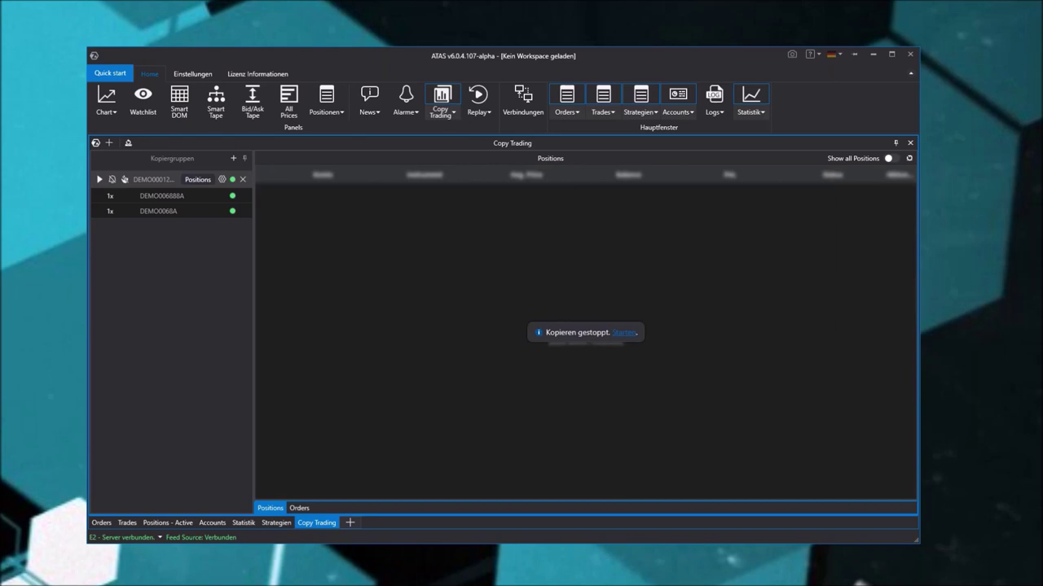
# Delete the existing copy group in Copy Trading and show the accounts list.
pyautogui.click(242, 179)
pyautogui.click(571, 328)
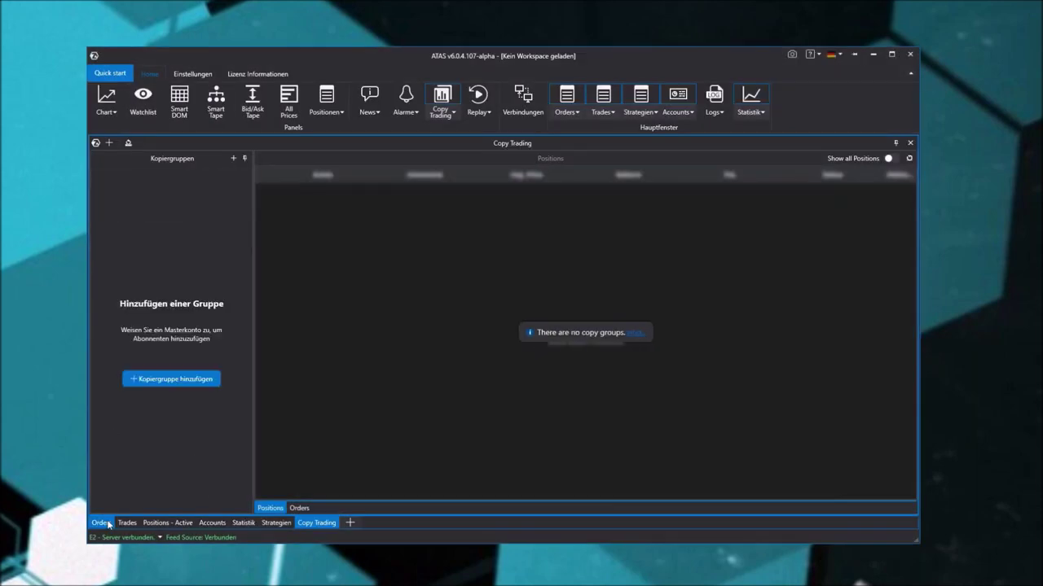
pyautogui.click(206, 522)
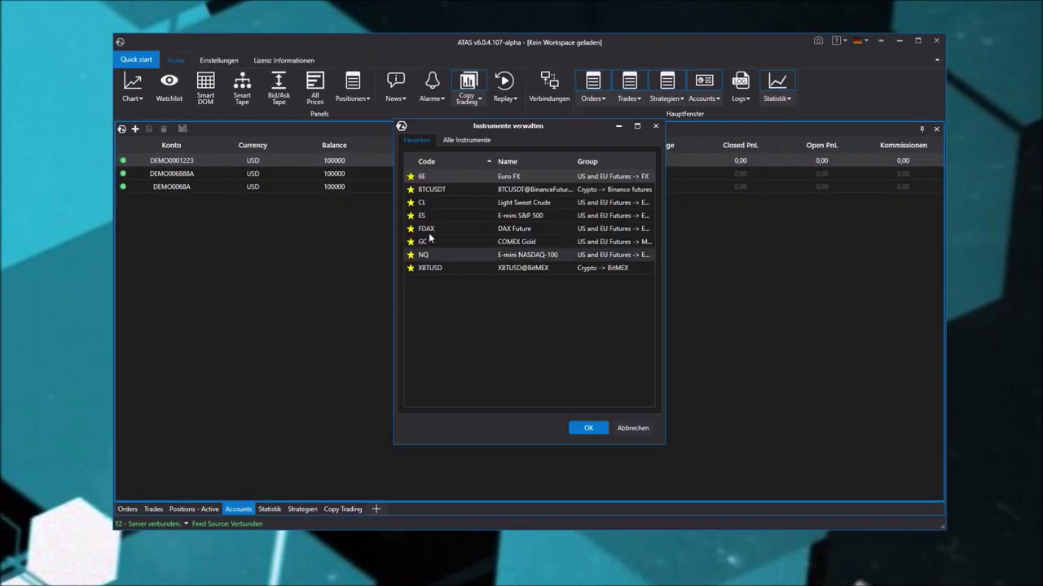
# Open a chart for ES (E-mini S&P 500) and clone it into a second window placed beside the original.
pyautogui.doubleClick(428, 216)
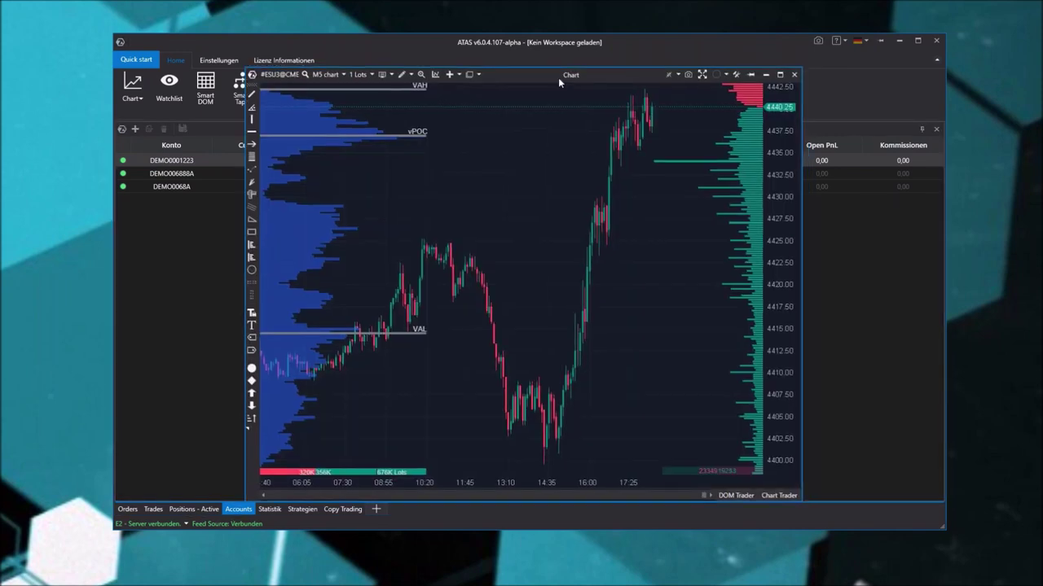
pyautogui.moveTo(558, 77); pyautogui.dragTo(412, 132)
pyautogui.rightClick(305, 319)
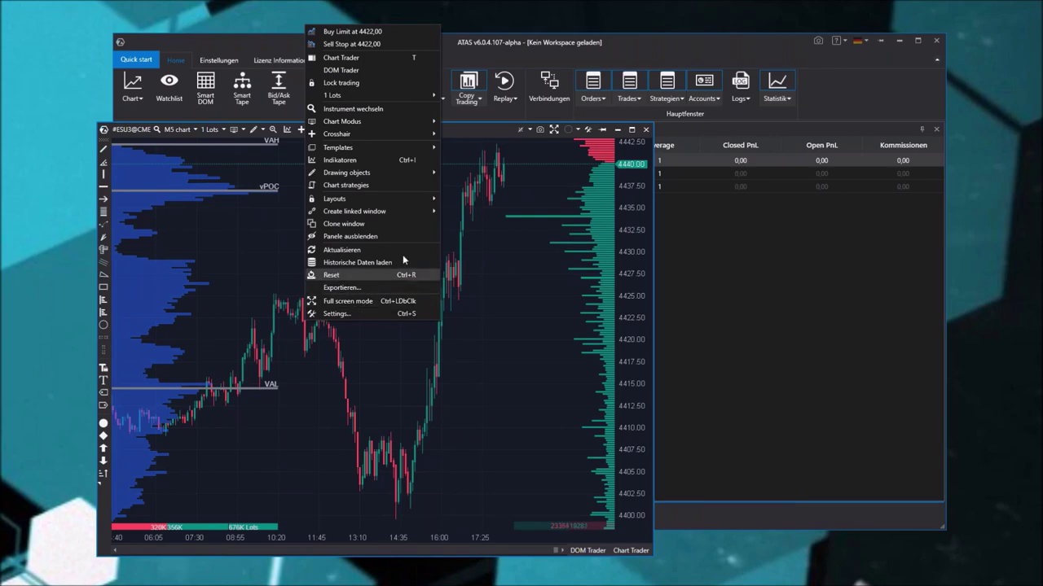
pyautogui.click(383, 226)
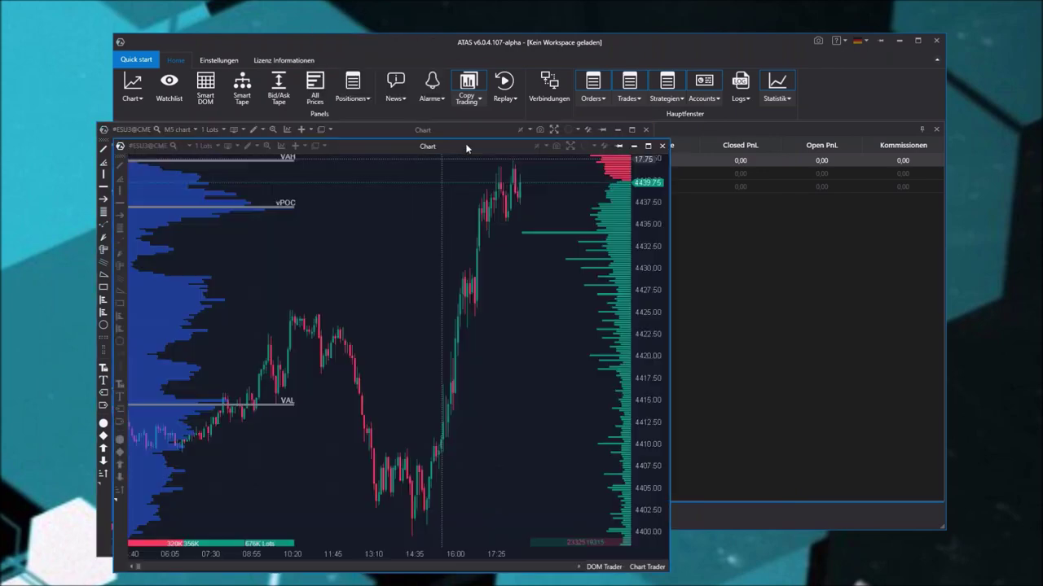
pyautogui.moveTo(652, 151); pyautogui.dragTo(881, 162)
# Delete the blue volume profile drawing from both ES charts.
pyautogui.click(277, 309)
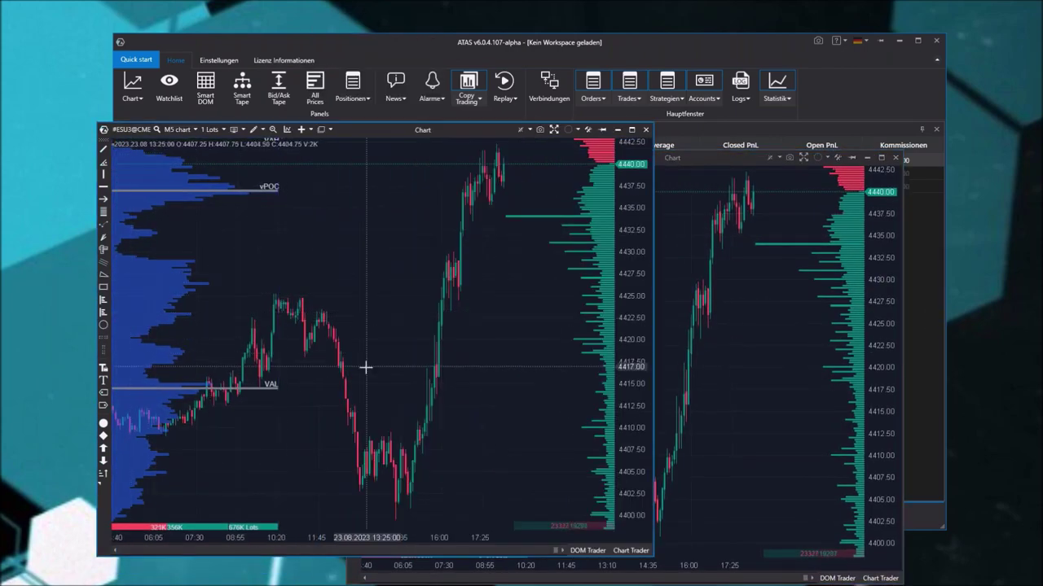
pyautogui.click(798, 263)
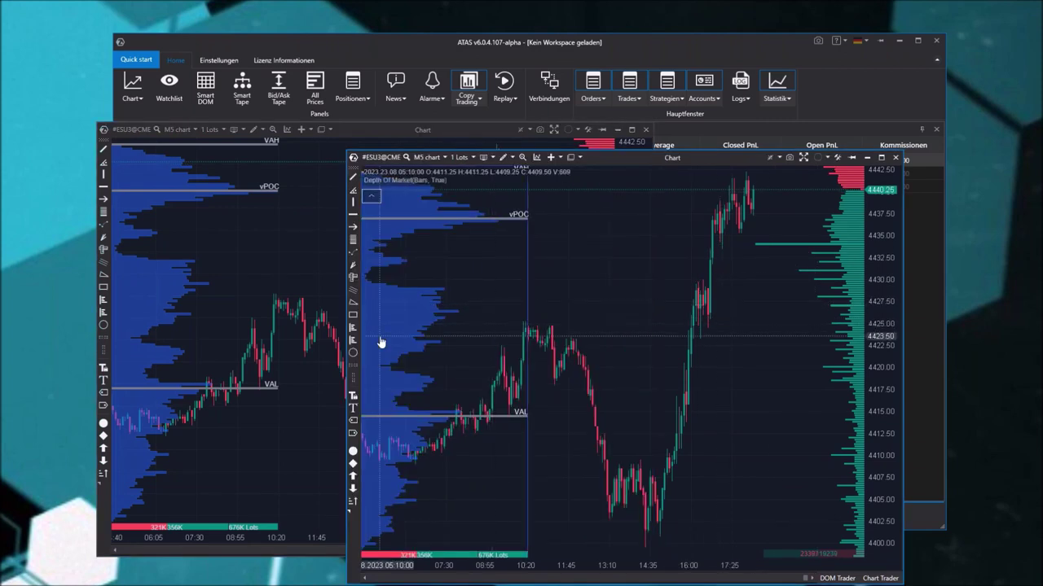
pyautogui.click(236, 337)
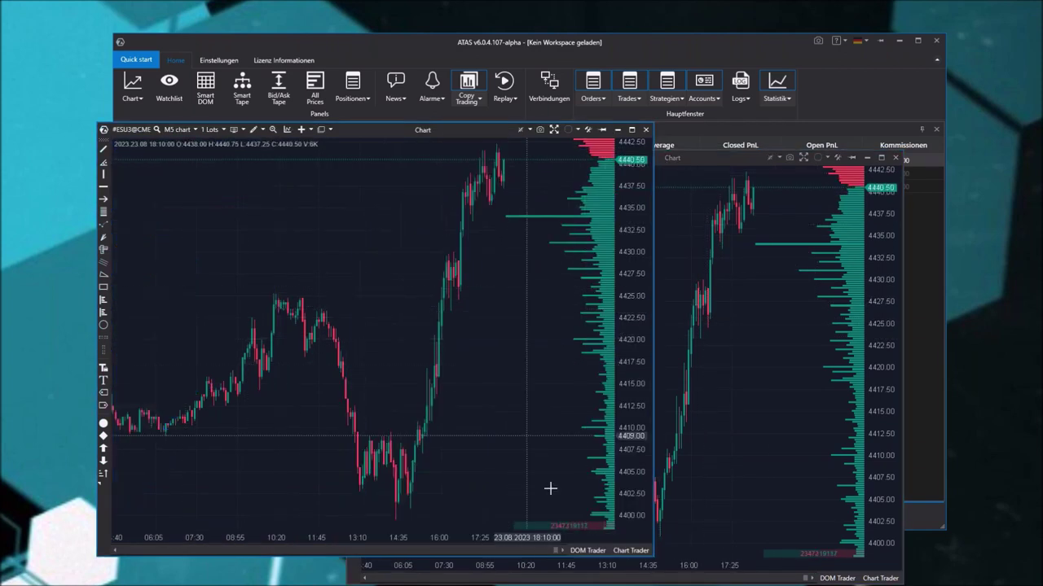
# Show Chart Trader on both ES charts and assign the second demo account to the cloned chart.
pyautogui.click(632, 550)
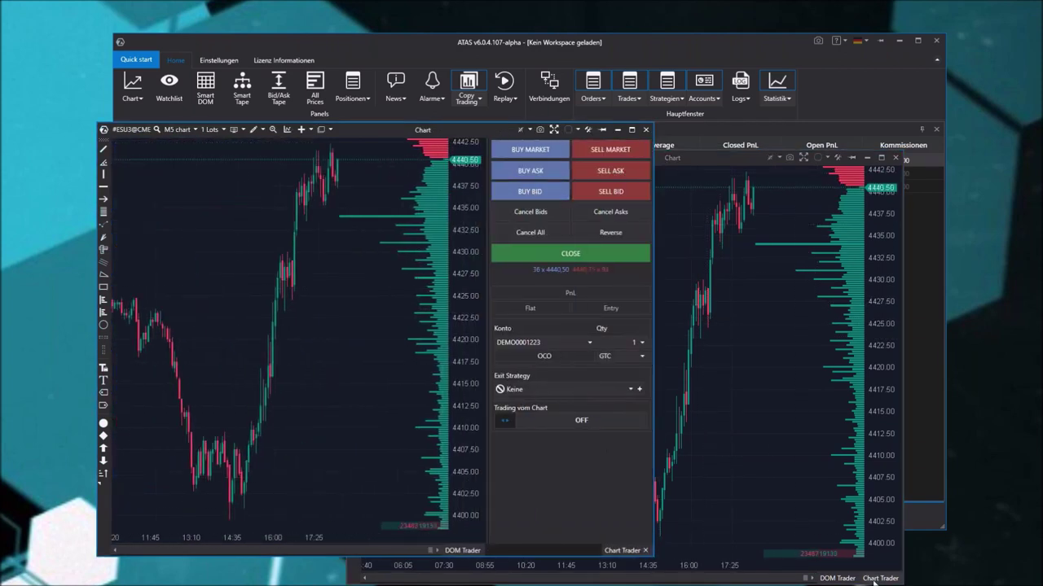
pyautogui.click(881, 578)
pyautogui.click(297, 358)
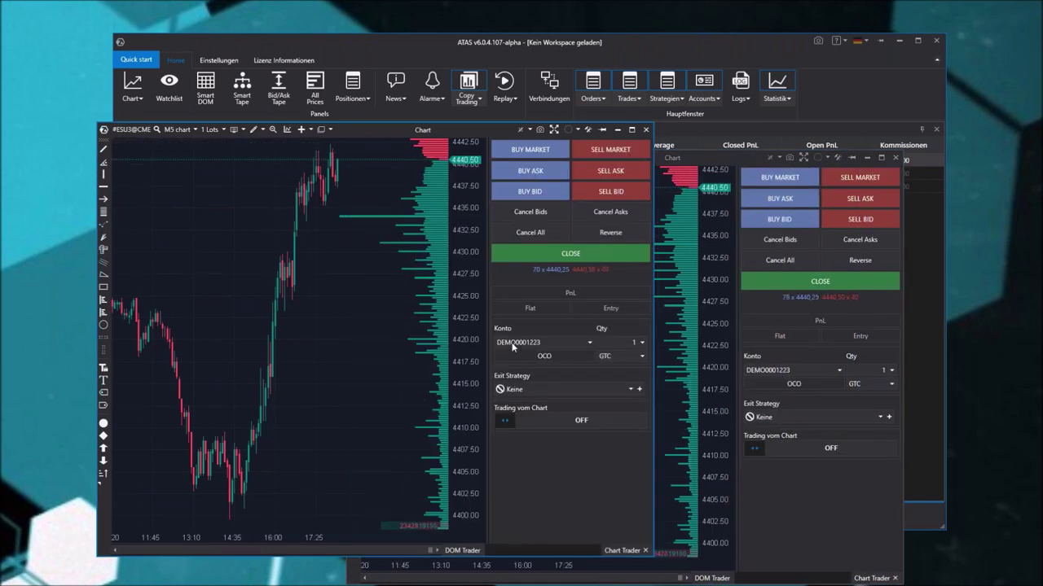
pyautogui.click(823, 375)
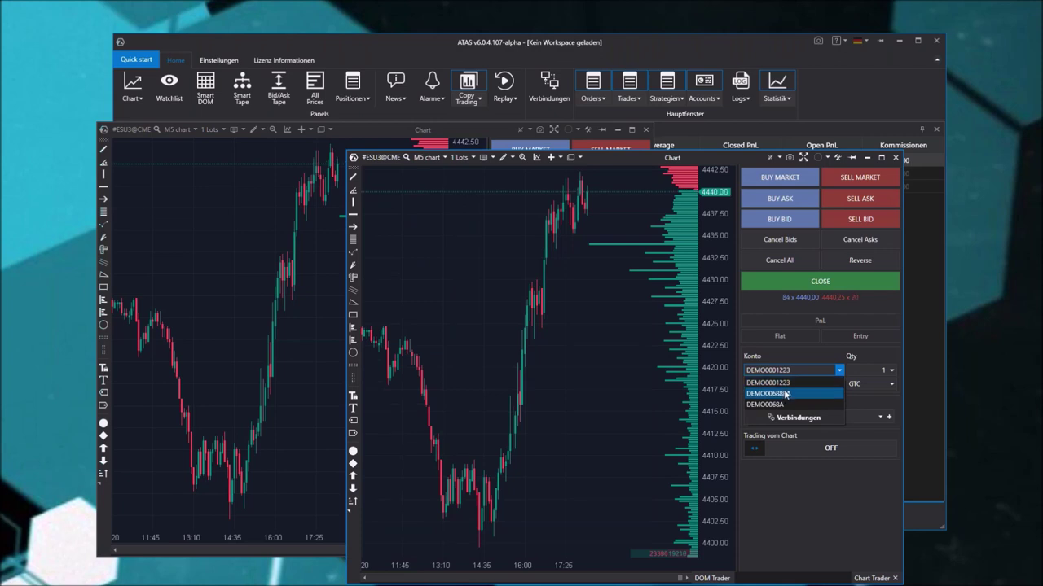
pyautogui.click(787, 392)
# Shrink both chart windows and arrange them side by side below the rows of the accounts list.
pyautogui.moveTo(647, 159); pyautogui.dragTo(744, 133)
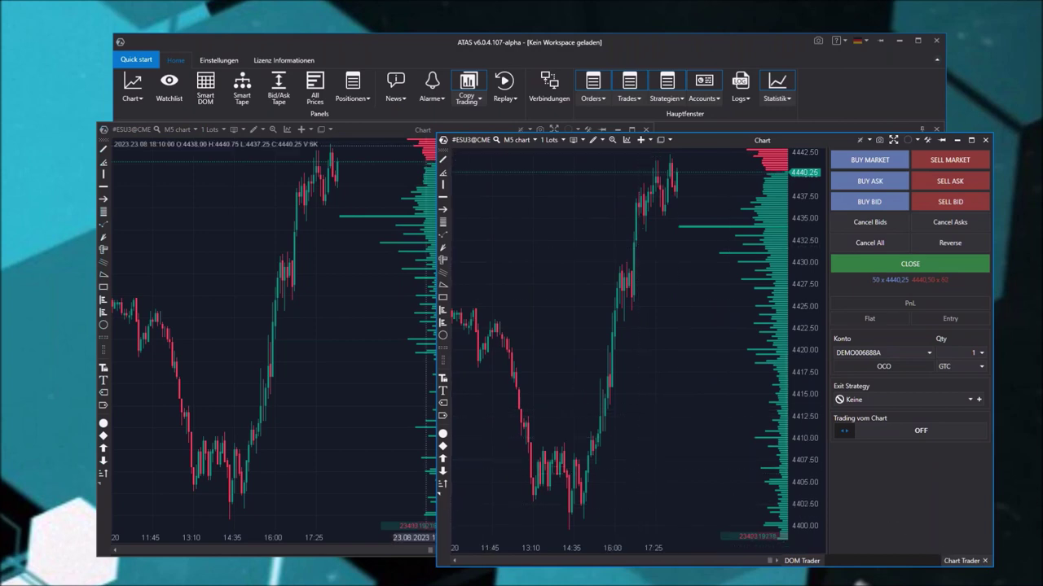
pyautogui.moveTo(437, 138); pyautogui.dragTo(635, 349)
pyautogui.click(114, 147)
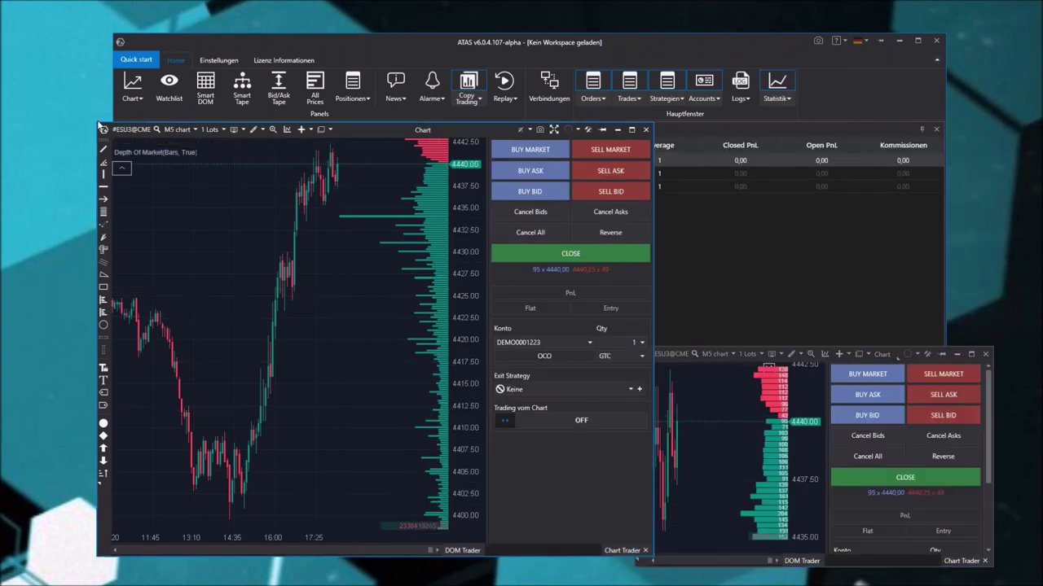
pyautogui.moveTo(97, 124); pyautogui.dragTo(248, 311)
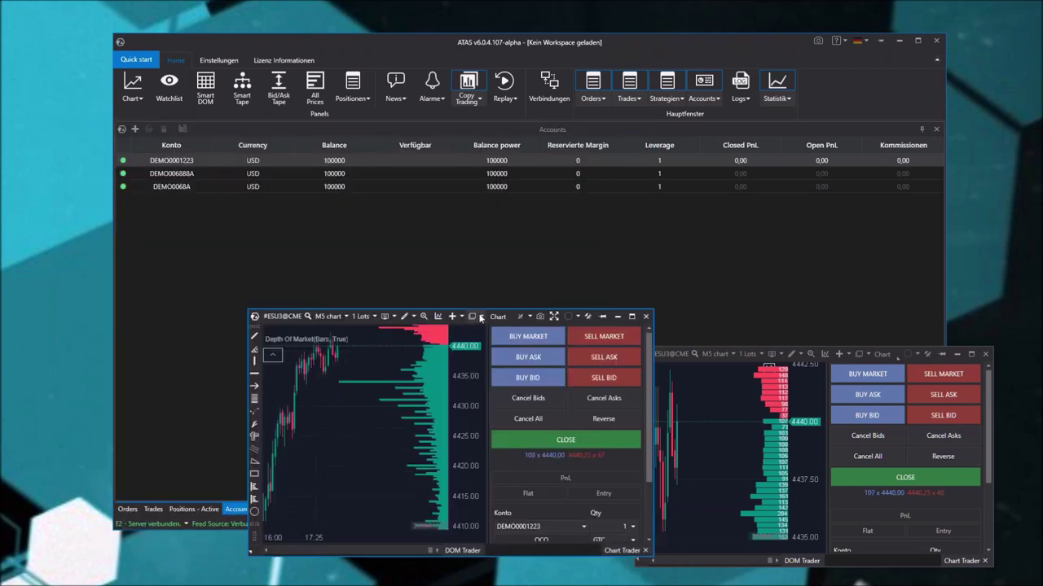
pyautogui.moveTo(496, 319); pyautogui.dragTo(461, 348)
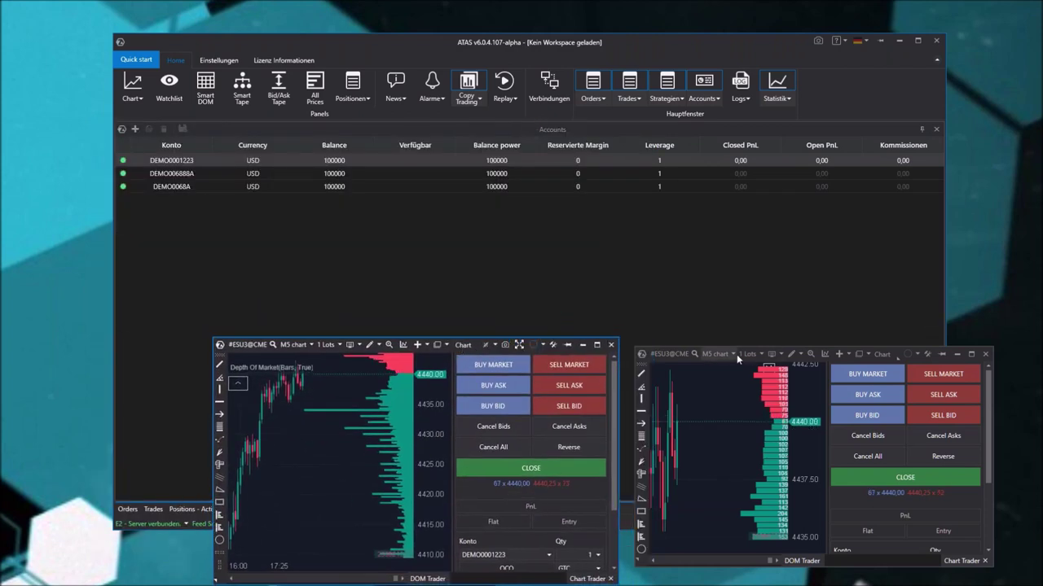
pyautogui.moveTo(649, 359); pyautogui.dragTo(635, 348)
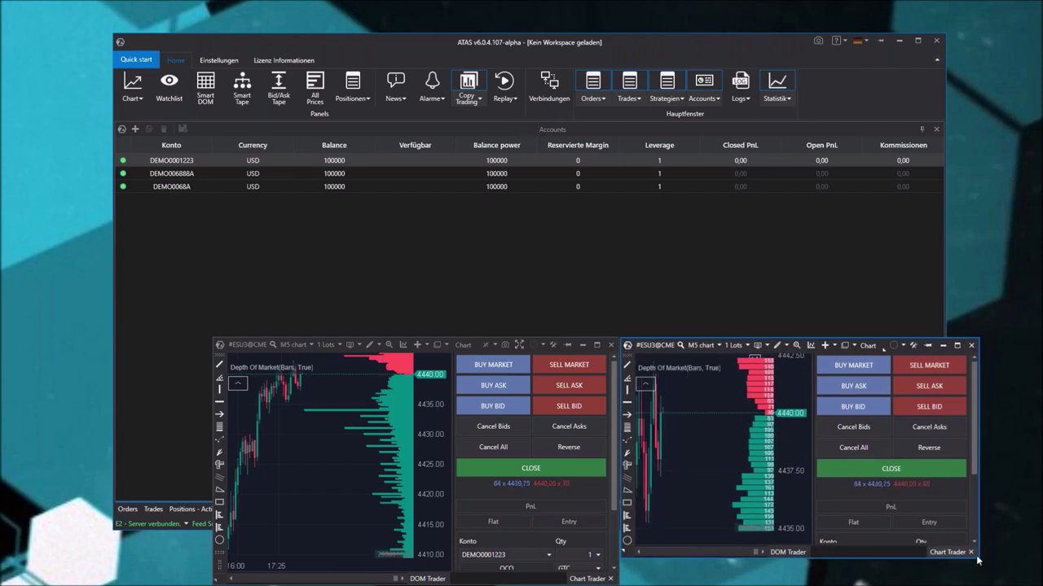
pyautogui.moveTo(979, 560); pyautogui.dragTo(995, 579)
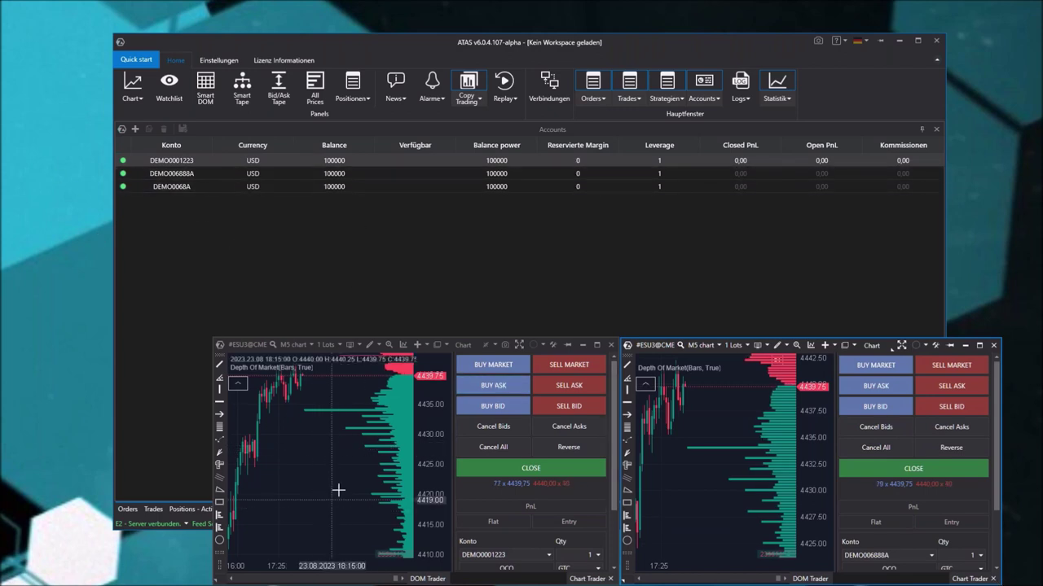
# Remove the Depth Of Market indicator from both charts and compress their price scales.
pyautogui.click(353, 369)
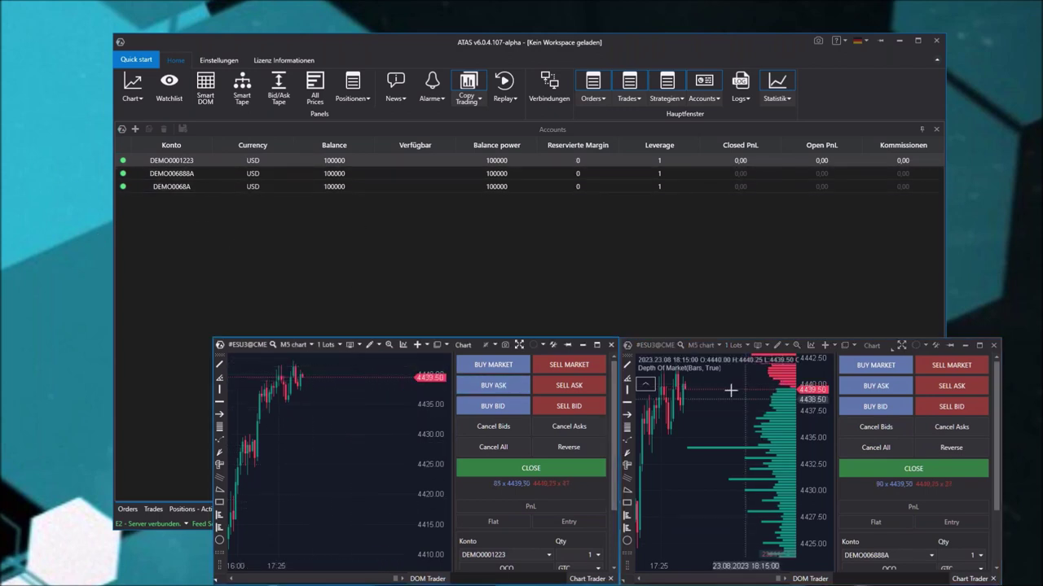
pyautogui.click(760, 369)
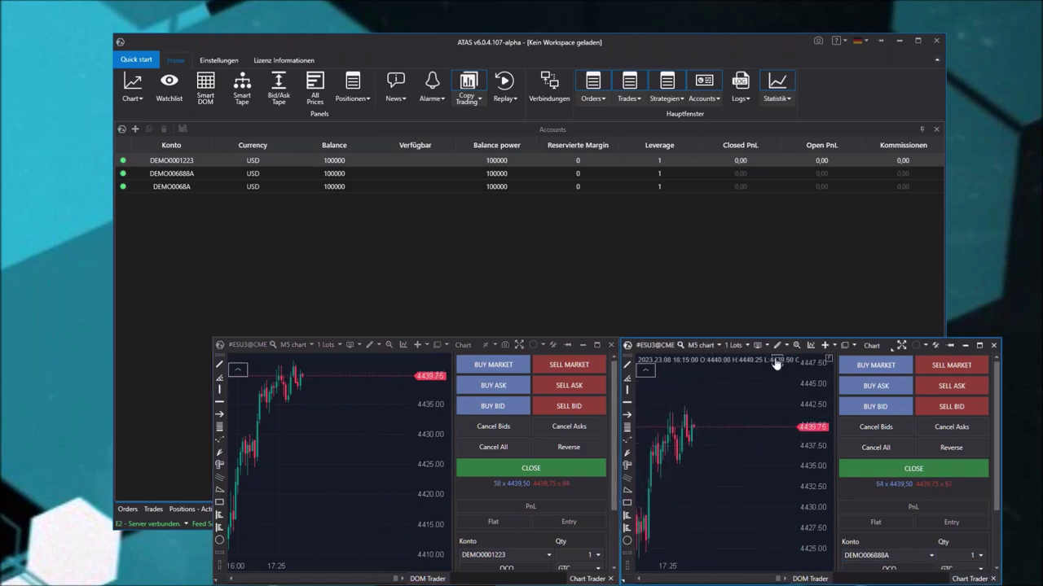
pyautogui.click(339, 430)
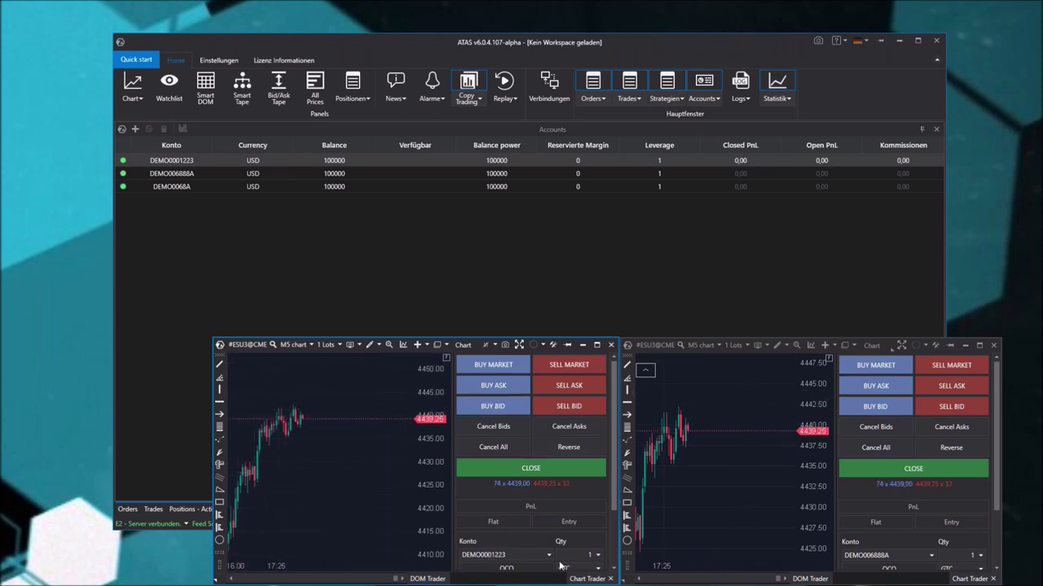
# Start a new copy group in Copy Trading with the first demo account as the provider.
pyautogui.click(417, 316)
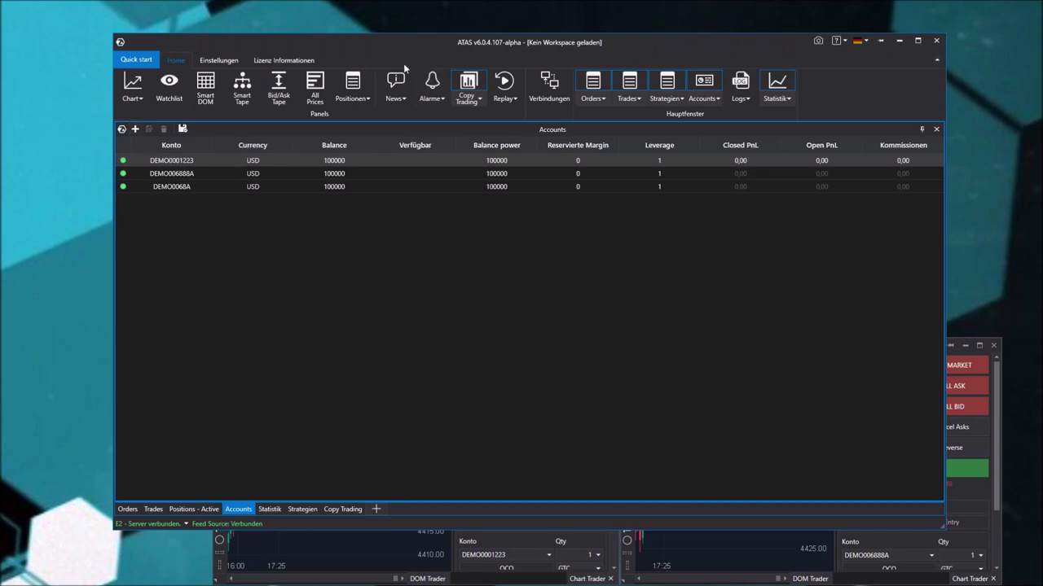
pyautogui.click(467, 84)
pyautogui.click(470, 83)
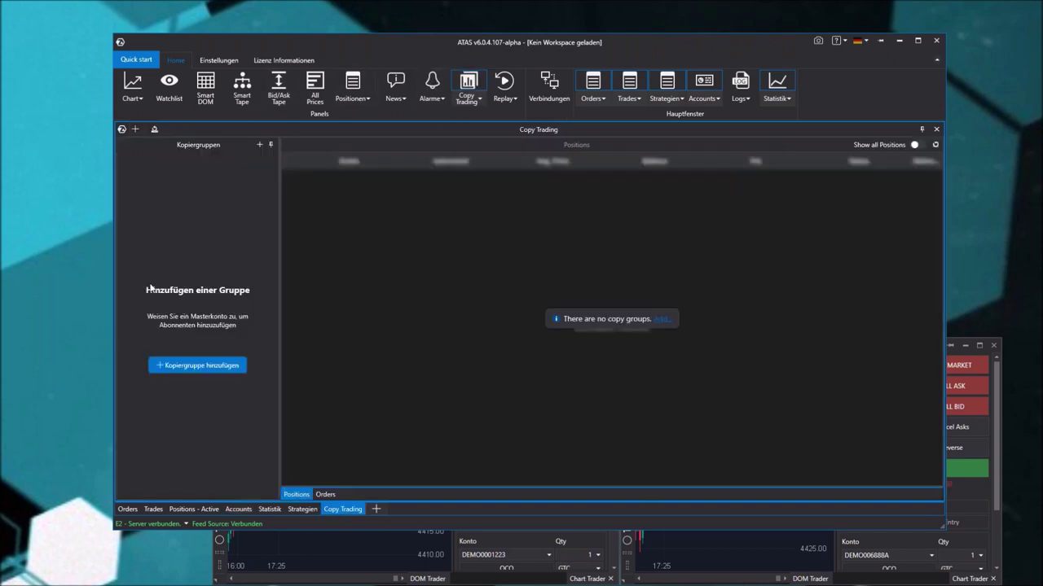
pyautogui.click(234, 364)
pyautogui.click(494, 235)
pyautogui.click(513, 236)
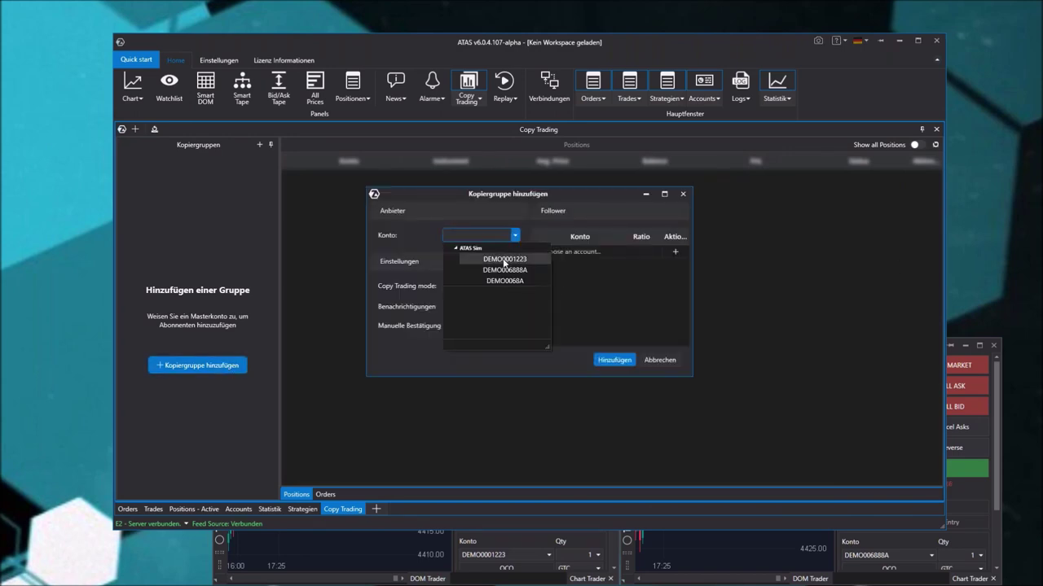
pyautogui.click(505, 261)
# Add the second demo account as follower with ratio 1, keep the copy trading mode on Positions, and create the group.
pyautogui.click(602, 252)
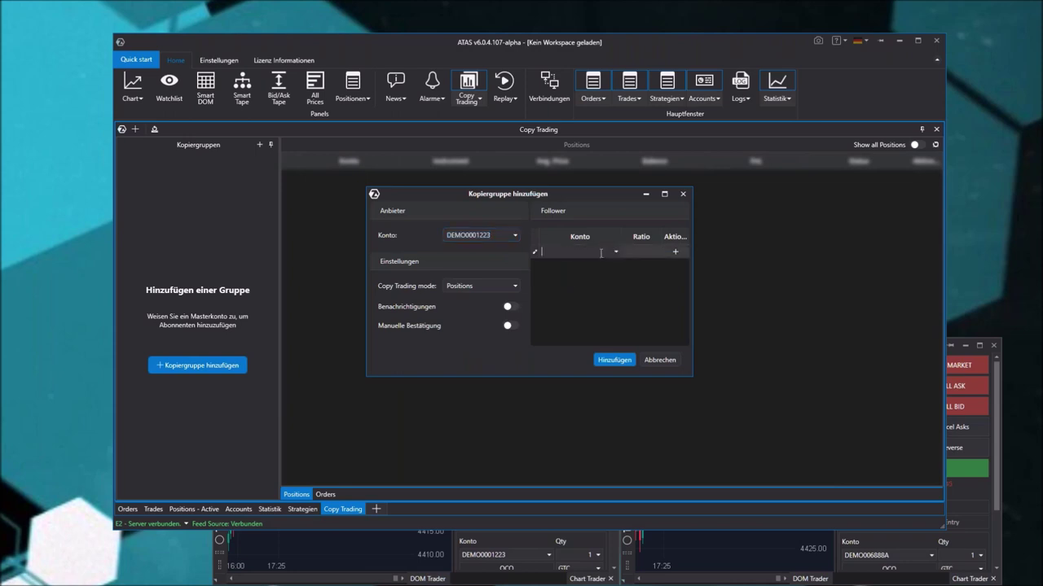
pyautogui.click(615, 251)
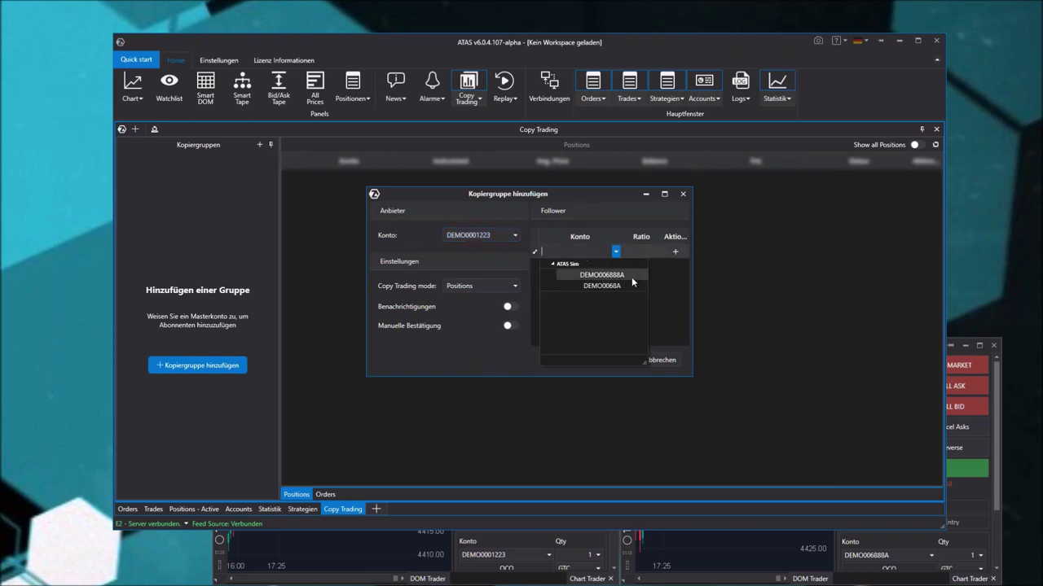
pyautogui.click(623, 274)
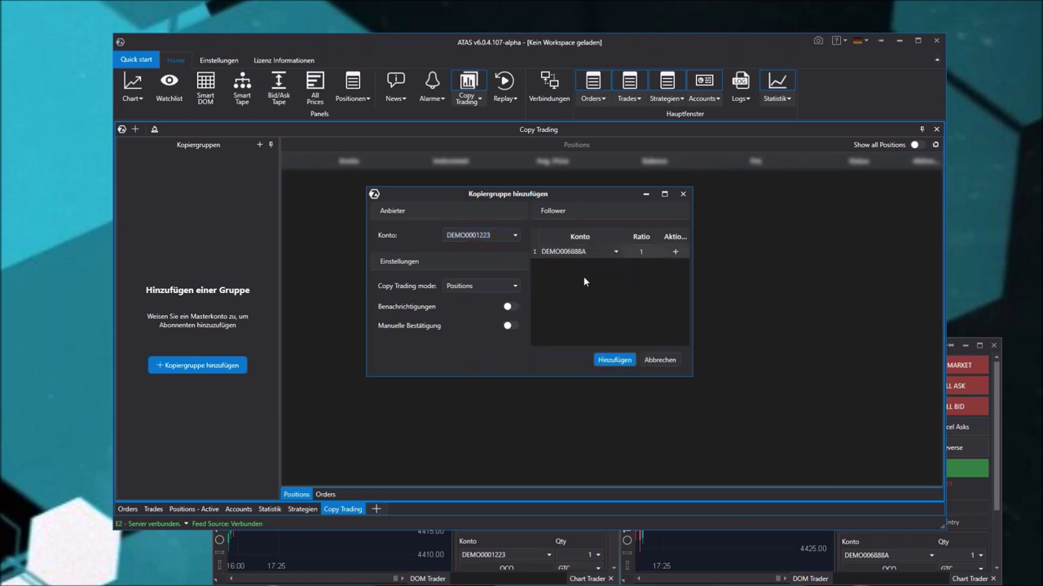
pyautogui.click(468, 289)
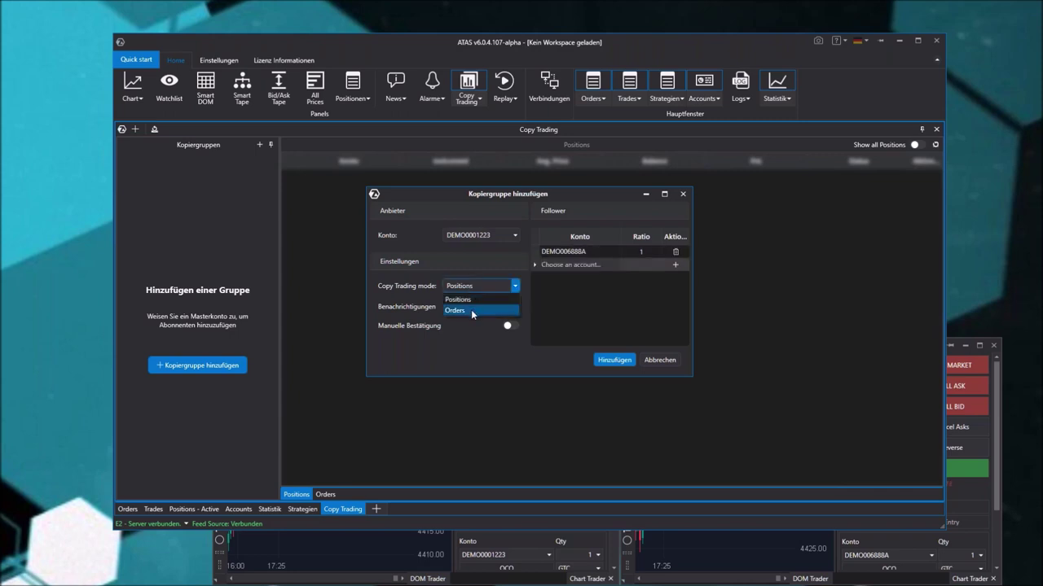
pyautogui.click(469, 299)
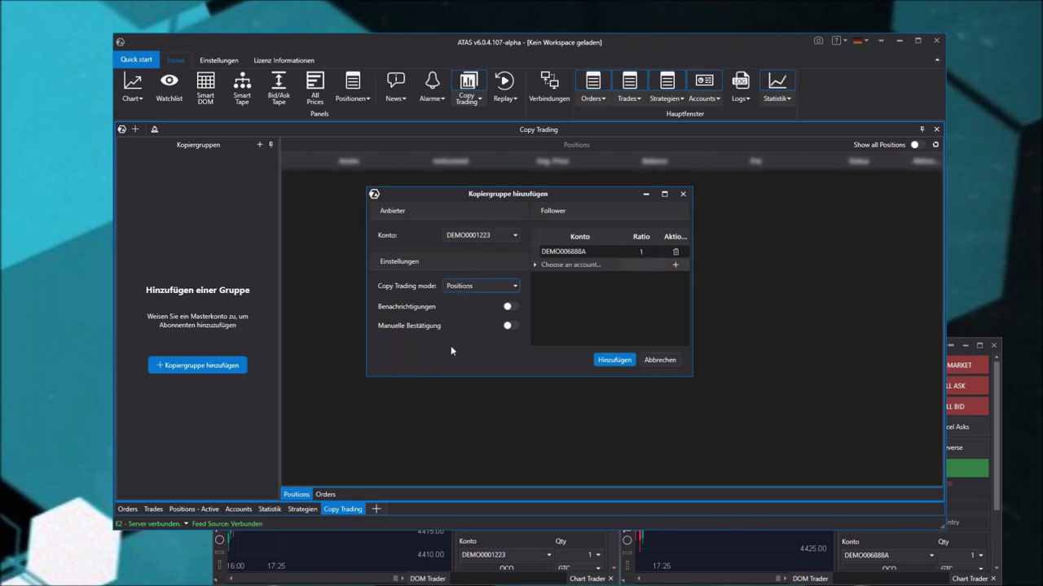
pyautogui.click(613, 360)
# Start copying for the group and fit the shortened main window above the two charts.
pyautogui.click(125, 166)
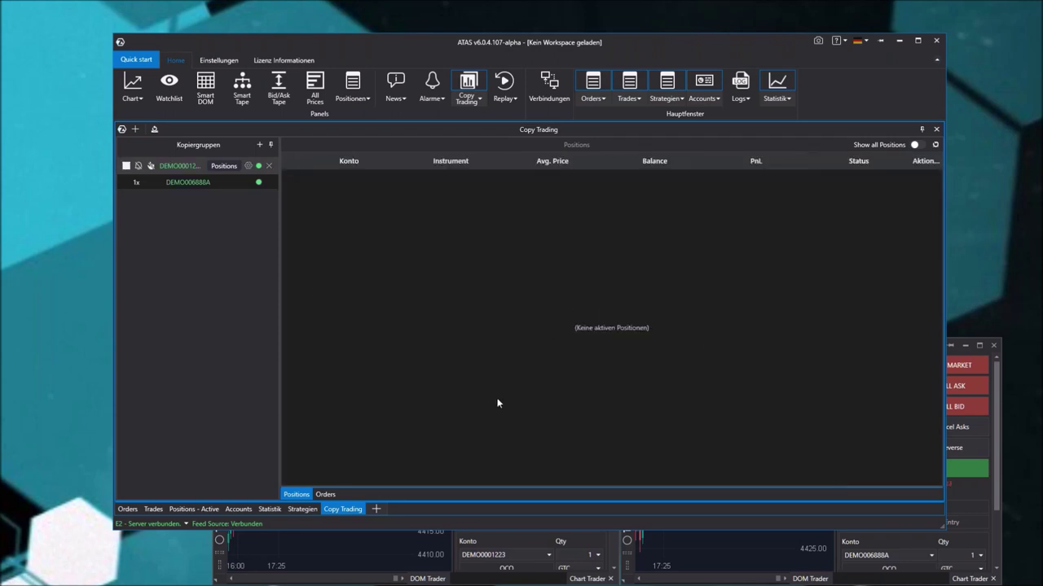
pyautogui.moveTo(720, 48); pyautogui.dragTo(616, 22)
pyautogui.moveTo(698, 504); pyautogui.dragTo(697, 337)
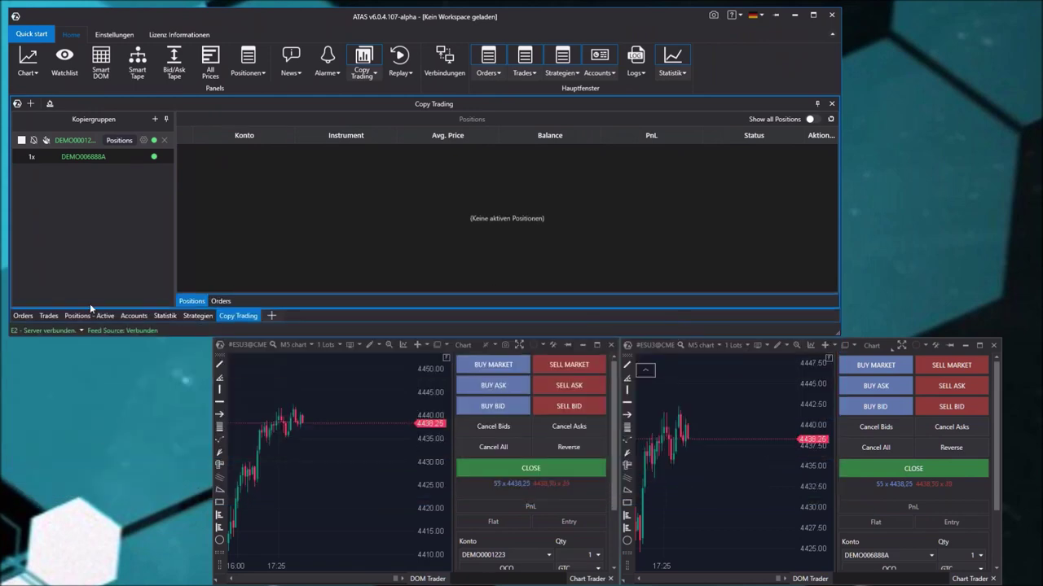
# Sell 1 lot of ES at market from the provider's chart, enabling one-click trading mode in the order confirmation.
pyautogui.click(558, 365)
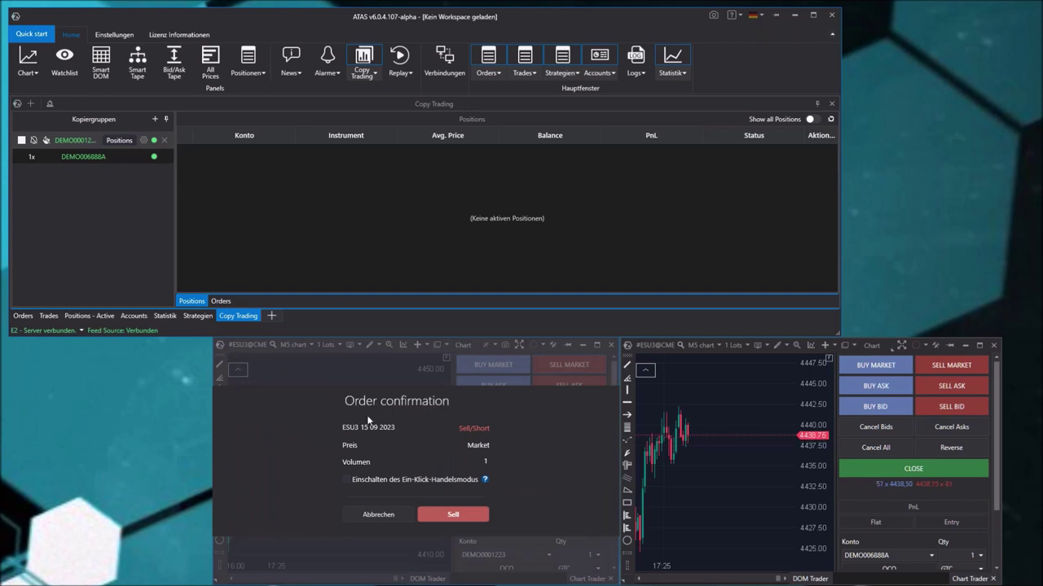
pyautogui.click(346, 480)
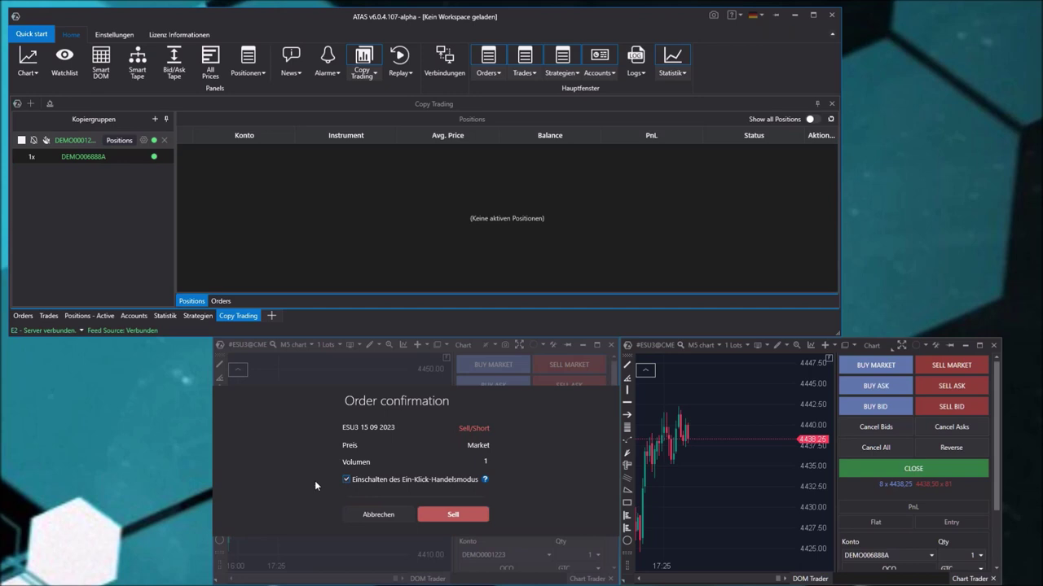
pyautogui.click(450, 516)
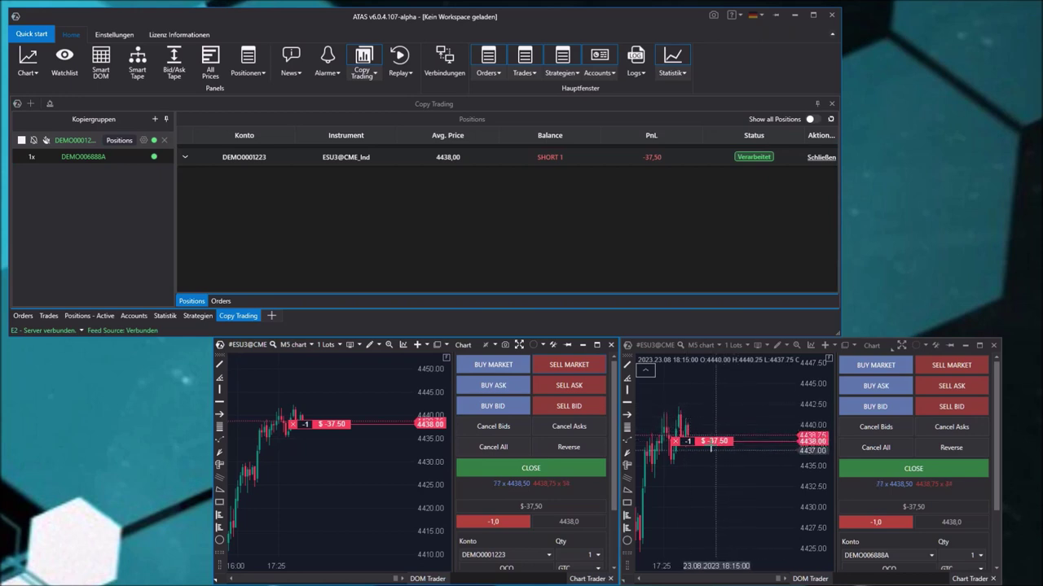
# Expand the provider's position in the copy group to examine the follower's copied position and its status.
pyautogui.click(186, 156)
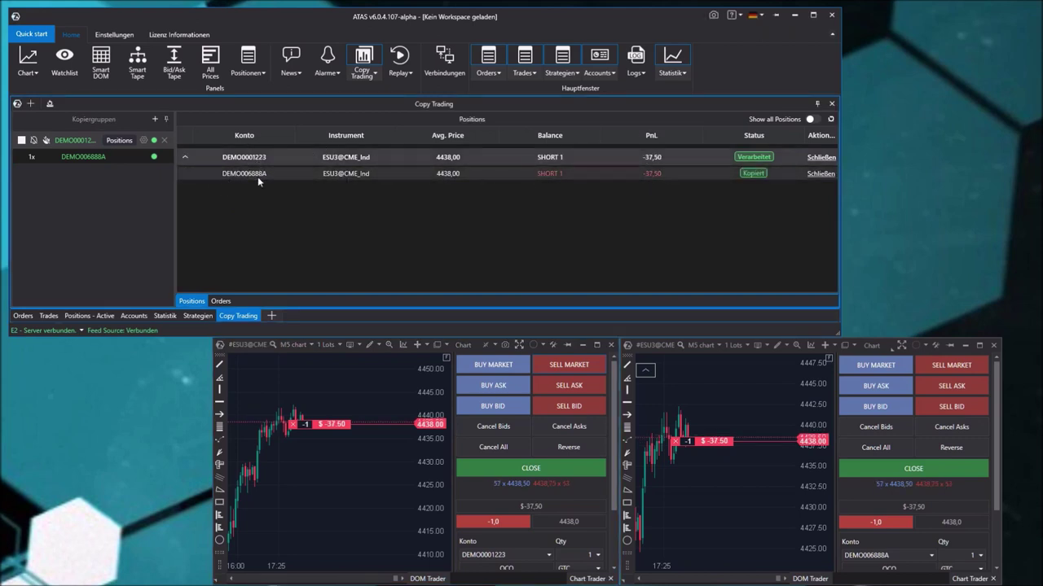
pyautogui.click(185, 158)
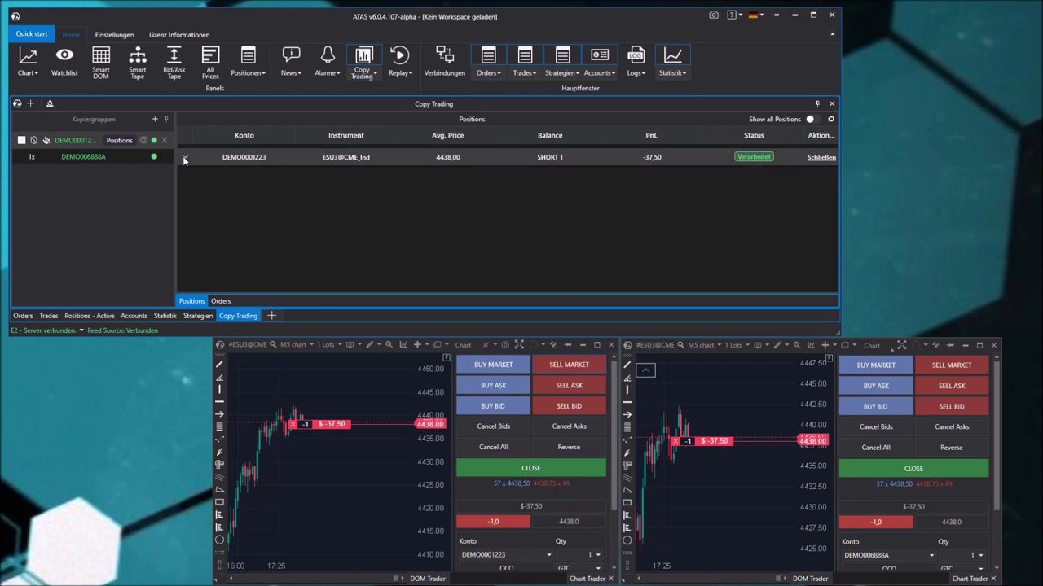
pyautogui.click(184, 158)
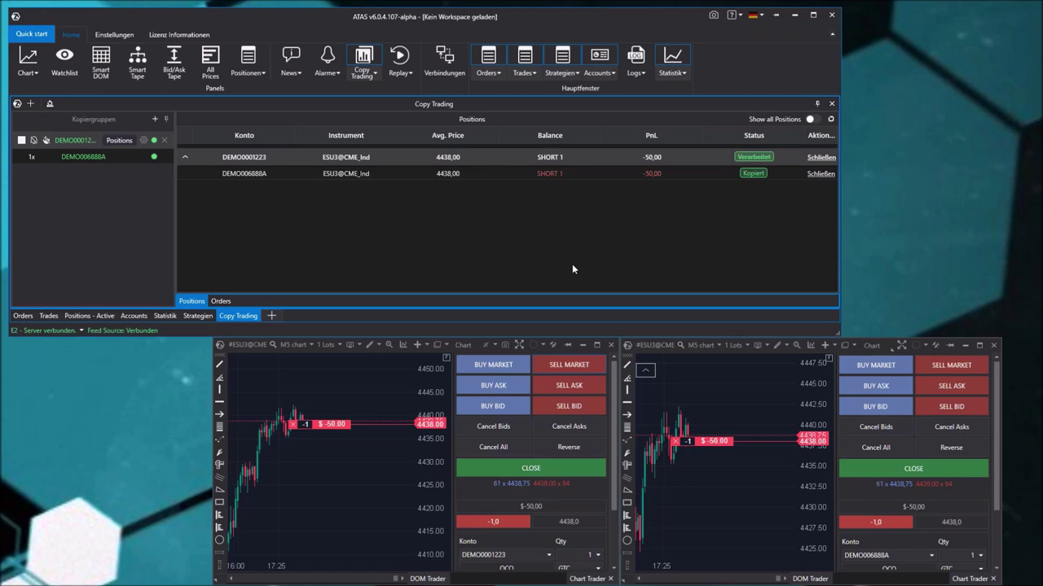
# With the group's orders shown, place a sell limit at 4445.75 on the provider's chart, cancel it, and return to the positions.
pyautogui.click(222, 300)
pyautogui.rightClick(389, 390)
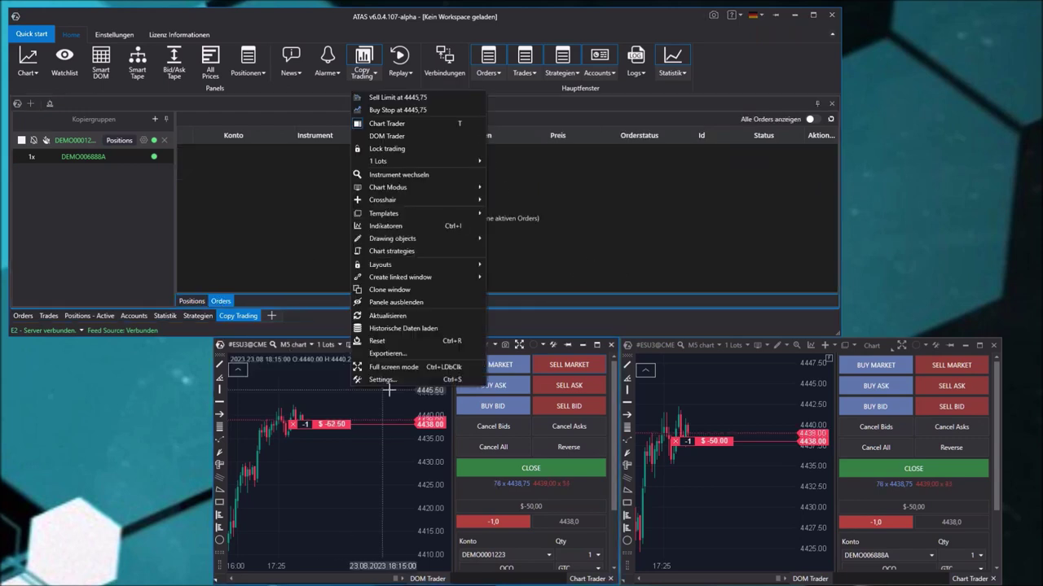
pyautogui.click(399, 97)
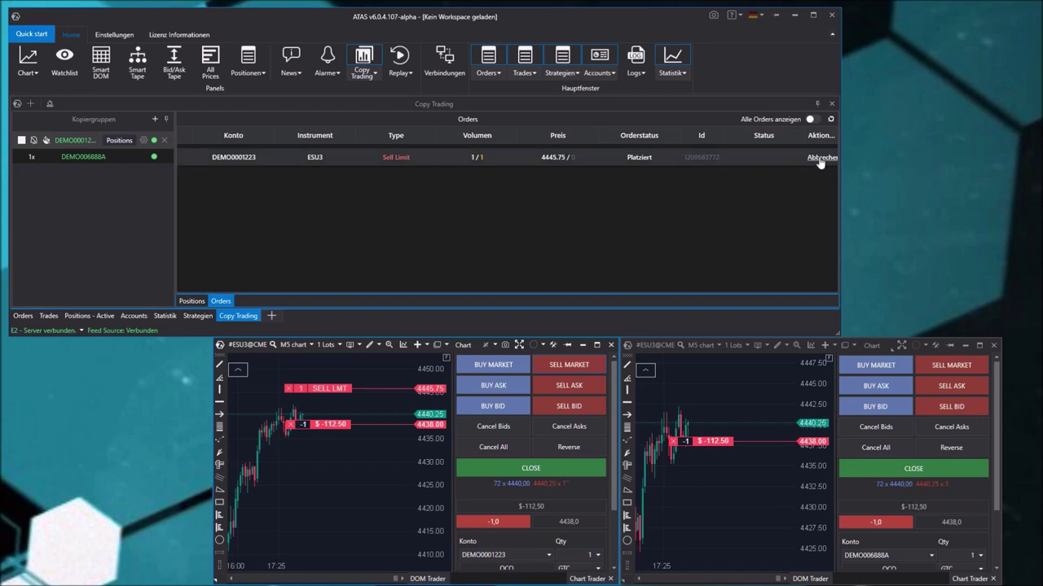
pyautogui.click(192, 300)
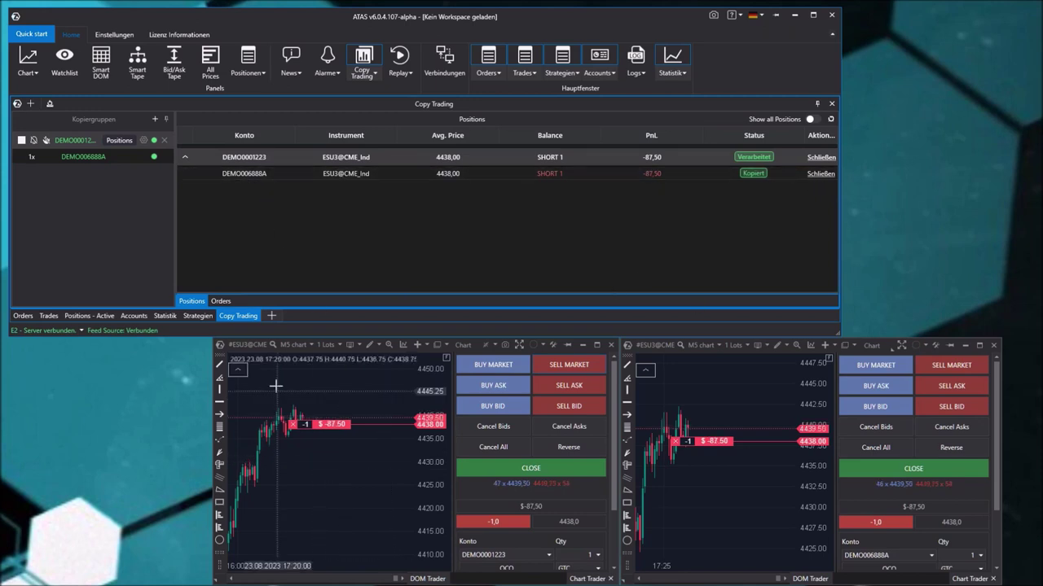
# Close the follower's copied short, the provider's short, and the follower's remaining short position.
pyautogui.click(818, 174)
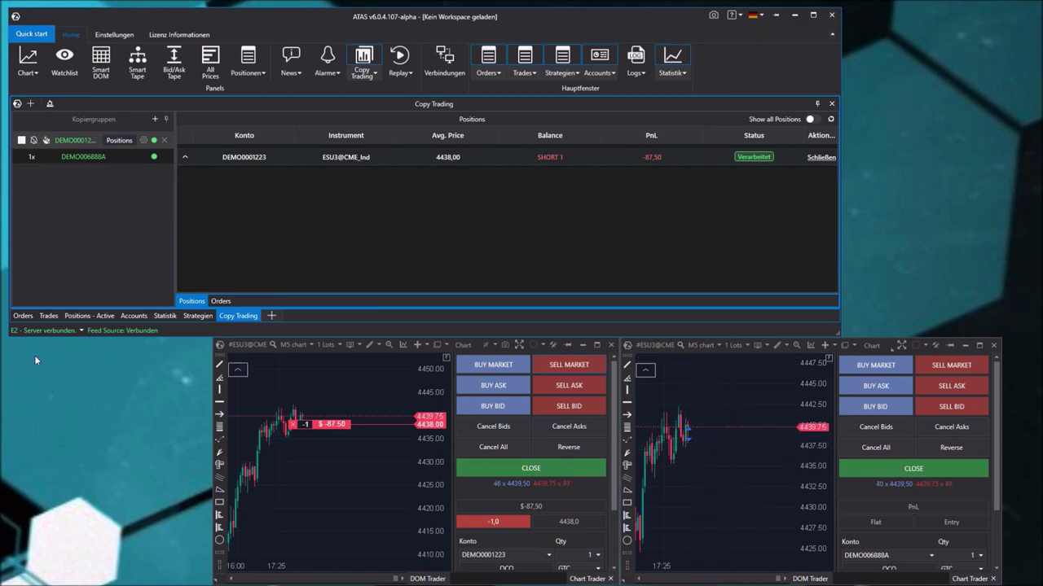
pyautogui.click(291, 424)
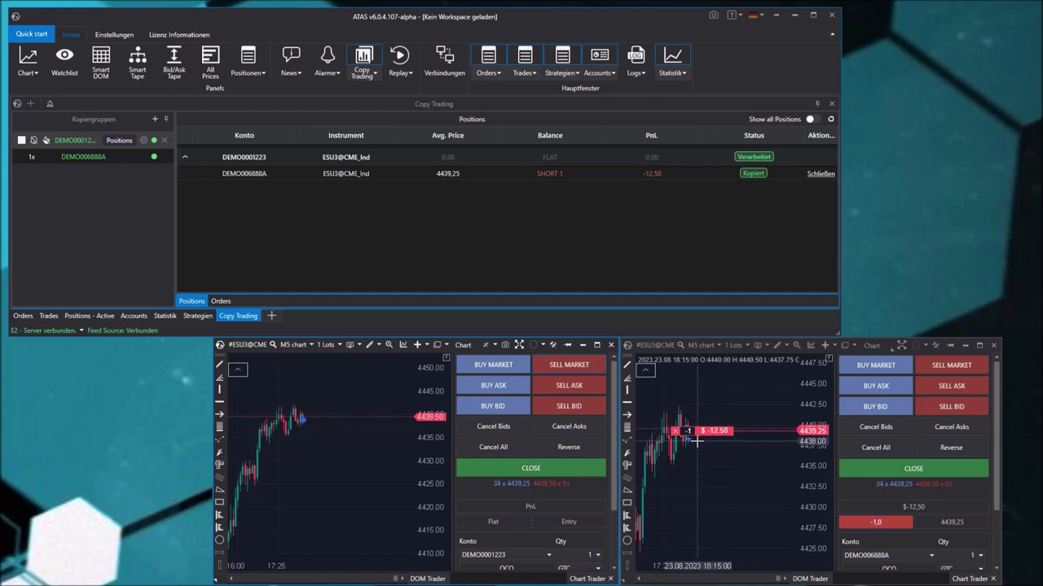
pyautogui.click(936, 468)
pyautogui.click(880, 499)
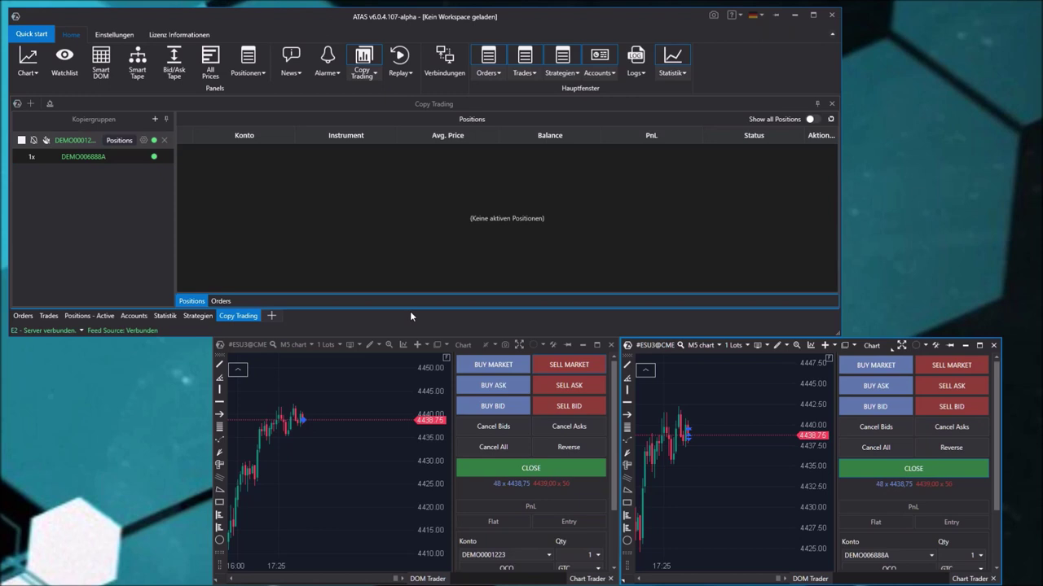
# Stop the copy group, switch its copy trading mode to Orders, and start it again.
pyautogui.click(23, 141)
pyautogui.click(144, 140)
pyautogui.click(384, 176)
pyautogui.click(366, 202)
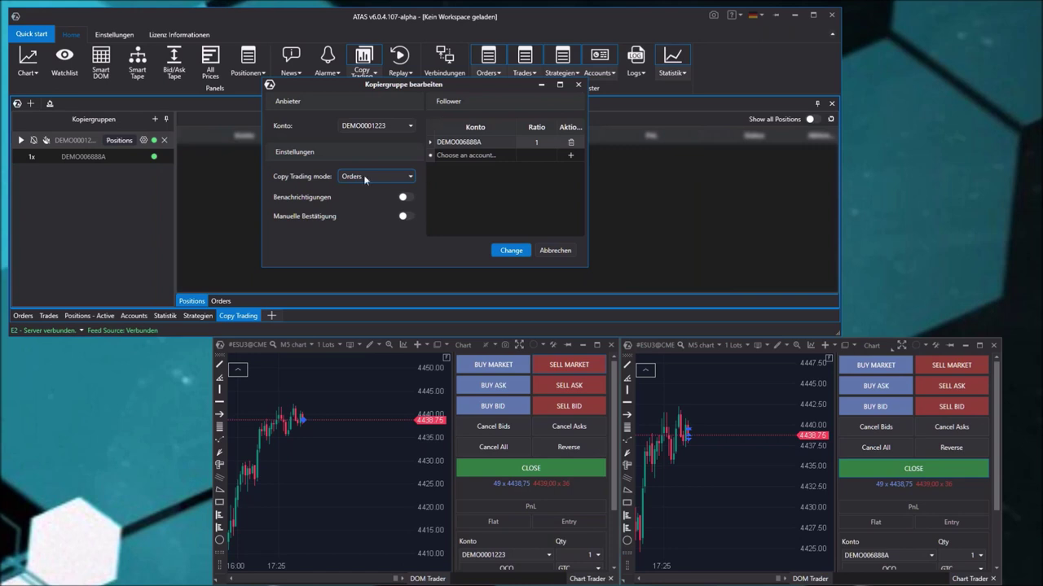
pyautogui.click(507, 251)
pyautogui.click(20, 140)
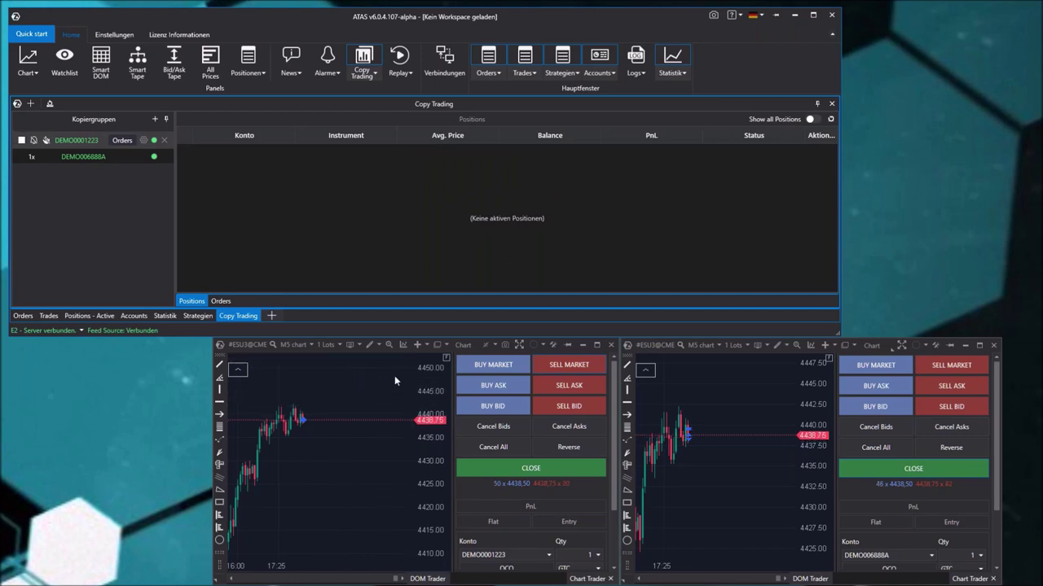
# Place two 1-lot sell limit orders at 4448.25 and 4444.00 on the provider's chart.
pyautogui.rightClick(337, 384)
pyautogui.click(21, 140)
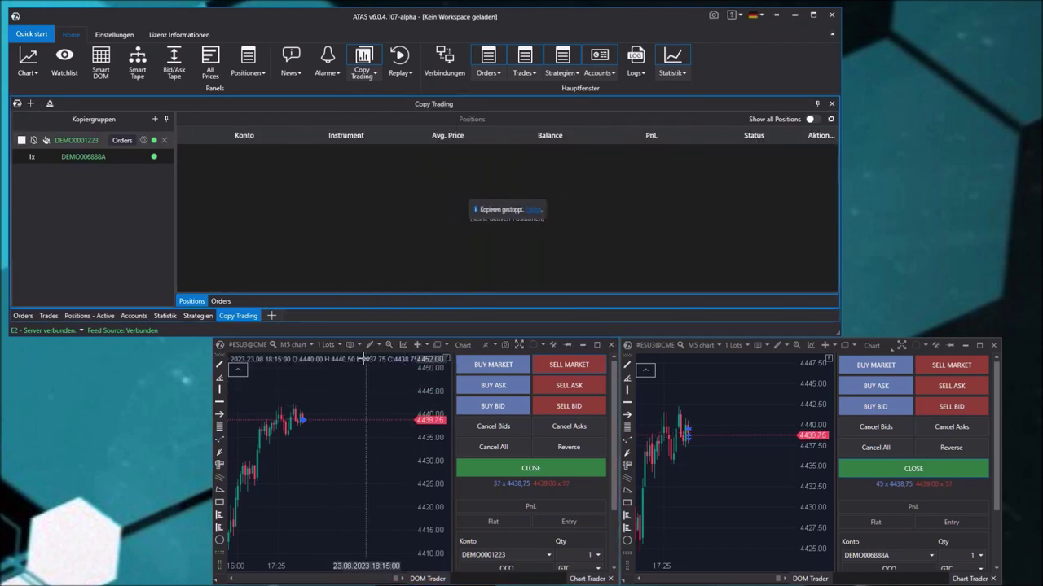
pyautogui.rightClick(328, 376)
pyautogui.click(410, 103)
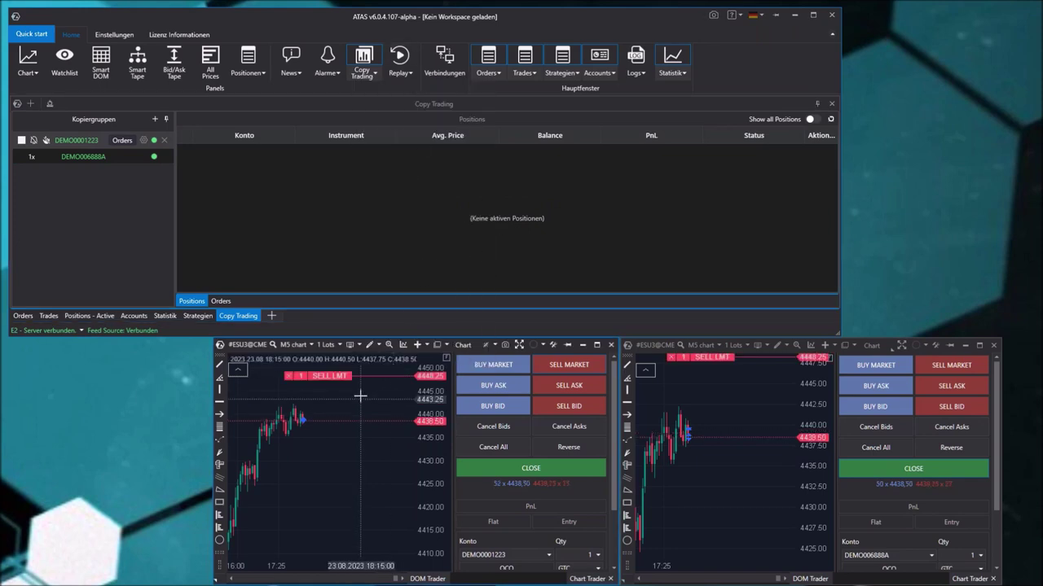
pyautogui.rightClick(361, 395)
pyautogui.click(407, 104)
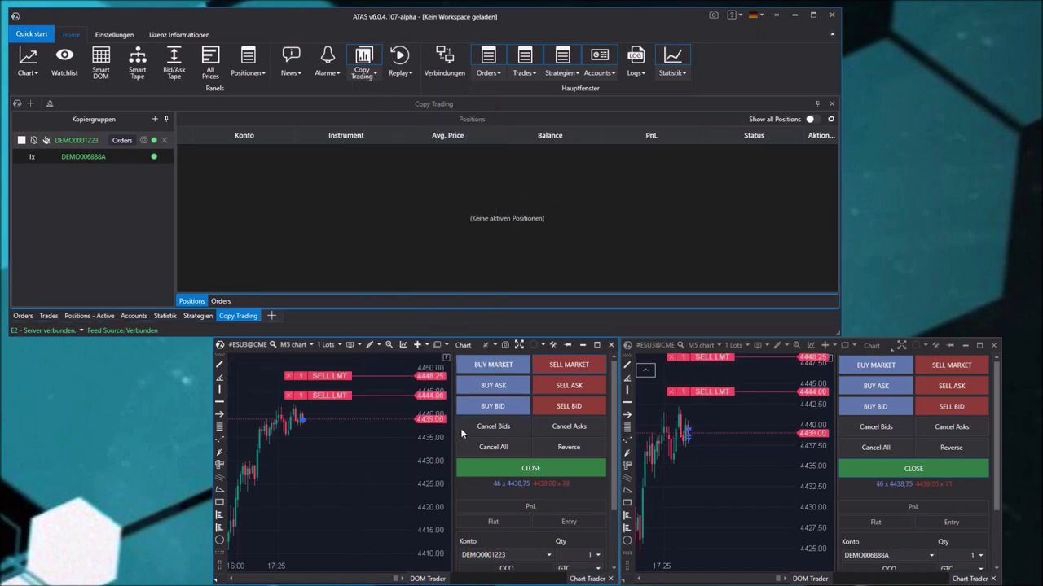
# Move the provider's lower sell limit down to the market price and the upper one up to 4459.50.
pyautogui.moveTo(329, 395); pyautogui.dragTo(329, 419)
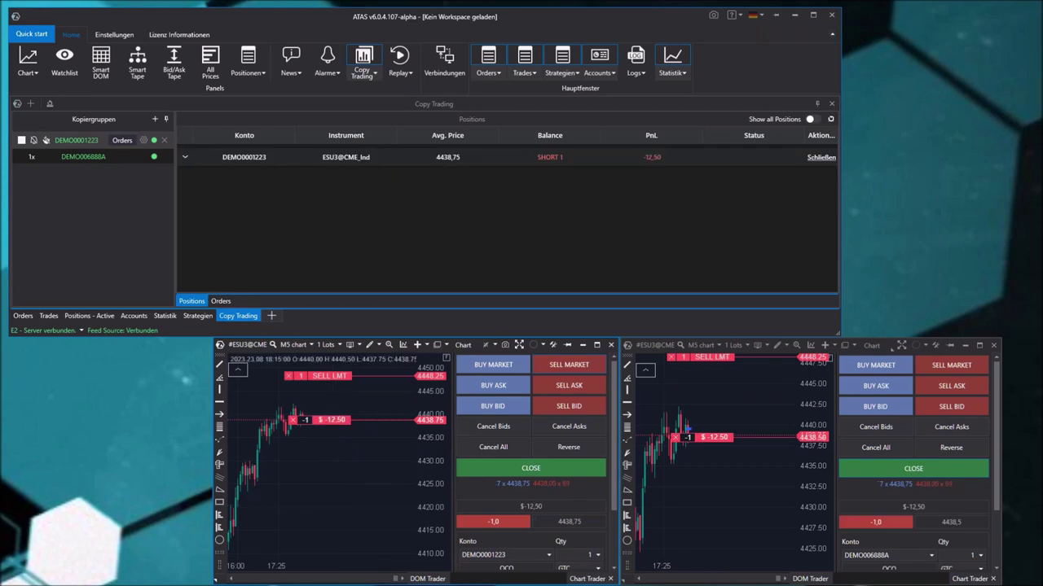
pyautogui.moveTo(328, 375); pyautogui.dragTo(329, 429)
pyautogui.moveTo(756, 407); pyautogui.dragTo(752, 529)
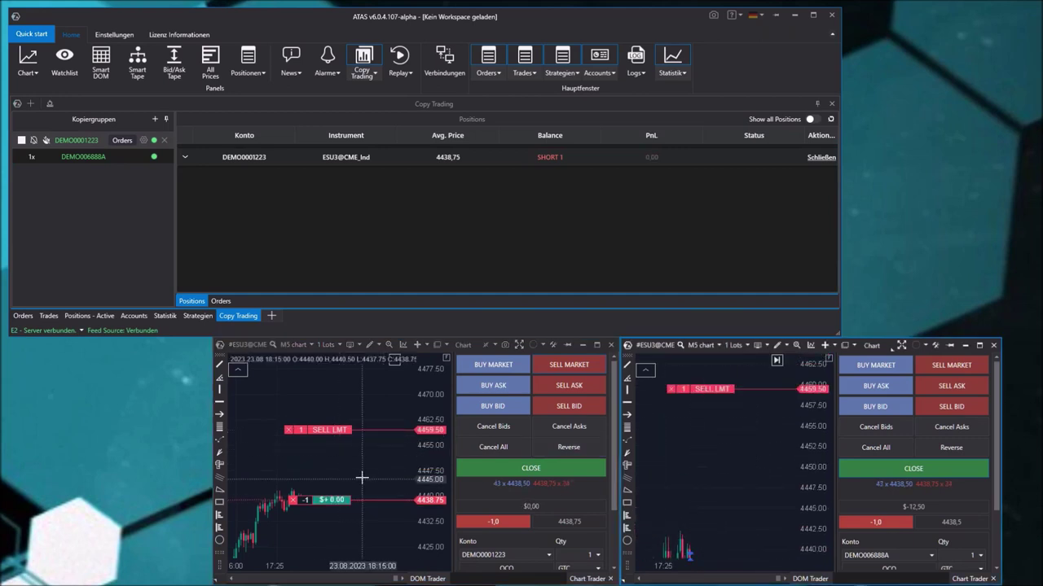
pyautogui.moveTo(361, 475); pyautogui.dragTo(360, 419)
pyautogui.moveTo(756, 472); pyautogui.dragTo(748, 424)
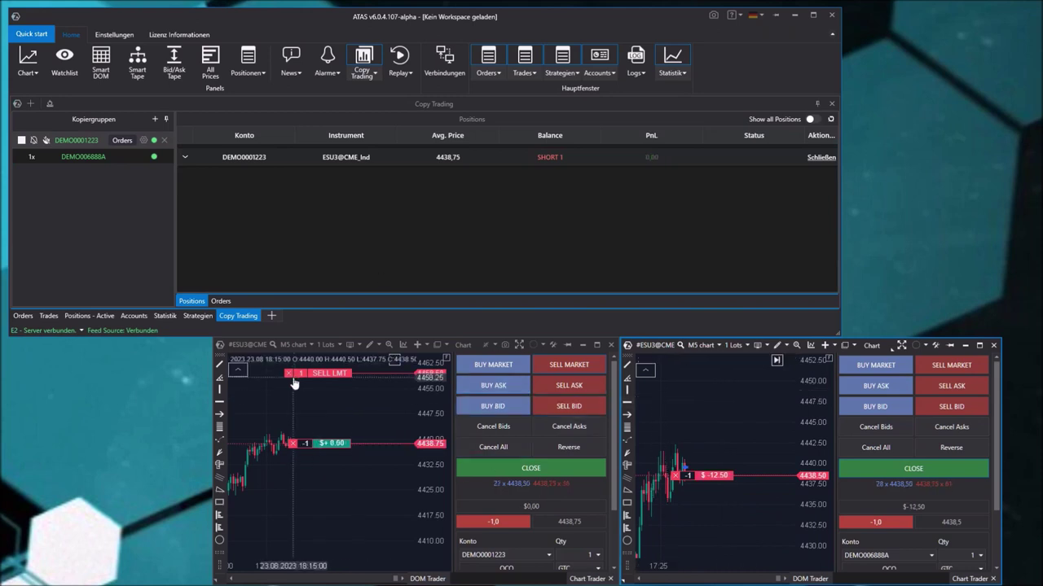
# Cancel the remaining sell limit on the provider's chart and close the short positions of both follower and provider.
pyautogui.moveTo(354, 497); pyautogui.dragTo(383, 547)
pyautogui.click(288, 418)
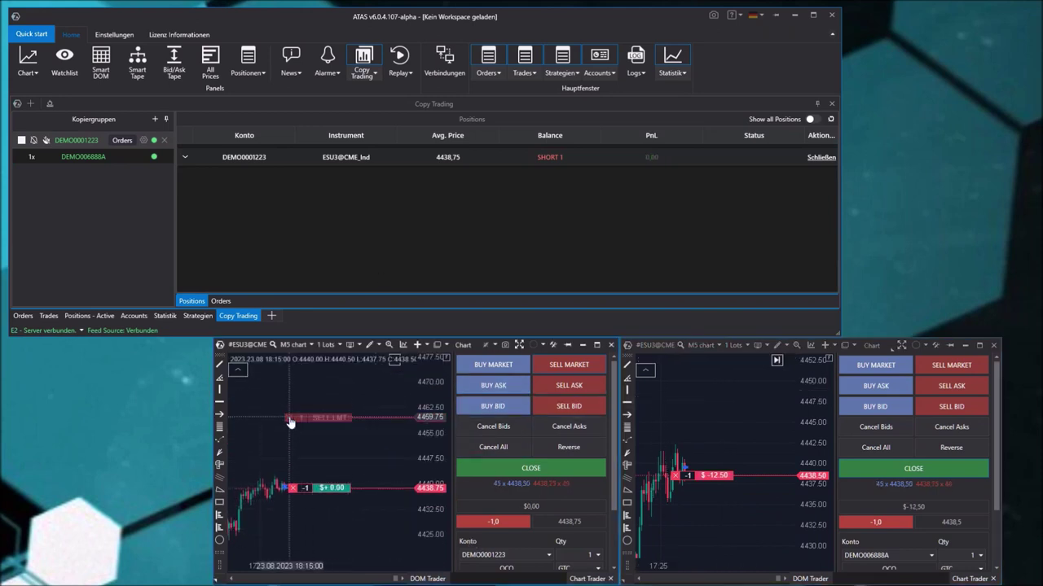
pyautogui.click(674, 487)
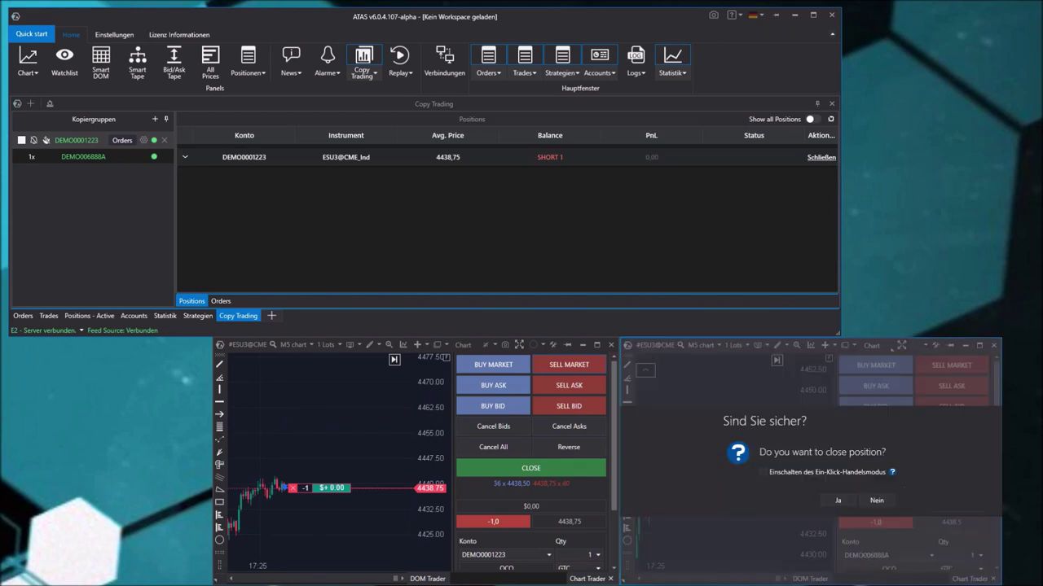
pyautogui.click(839, 502)
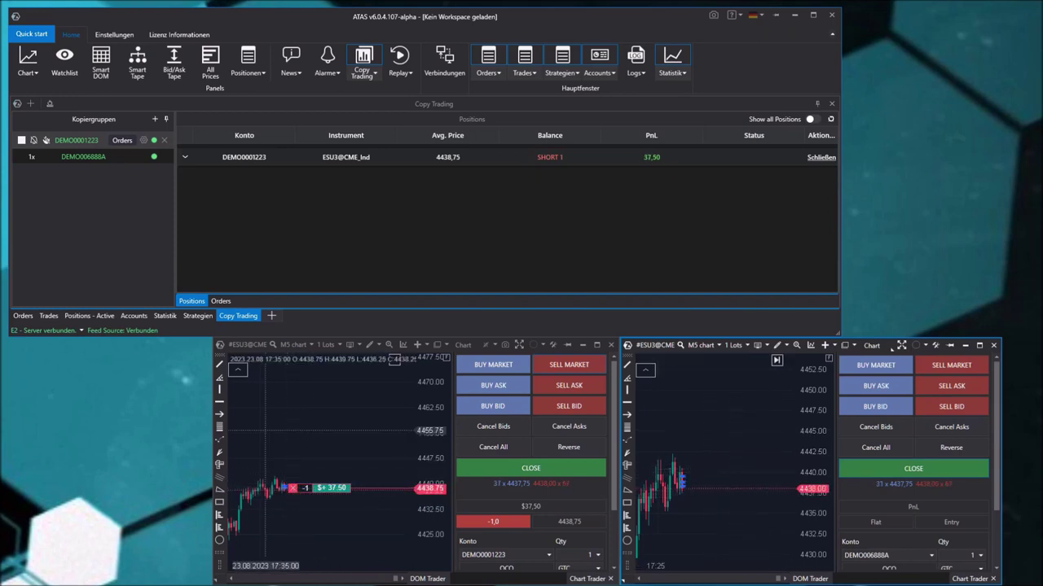
pyautogui.click(293, 488)
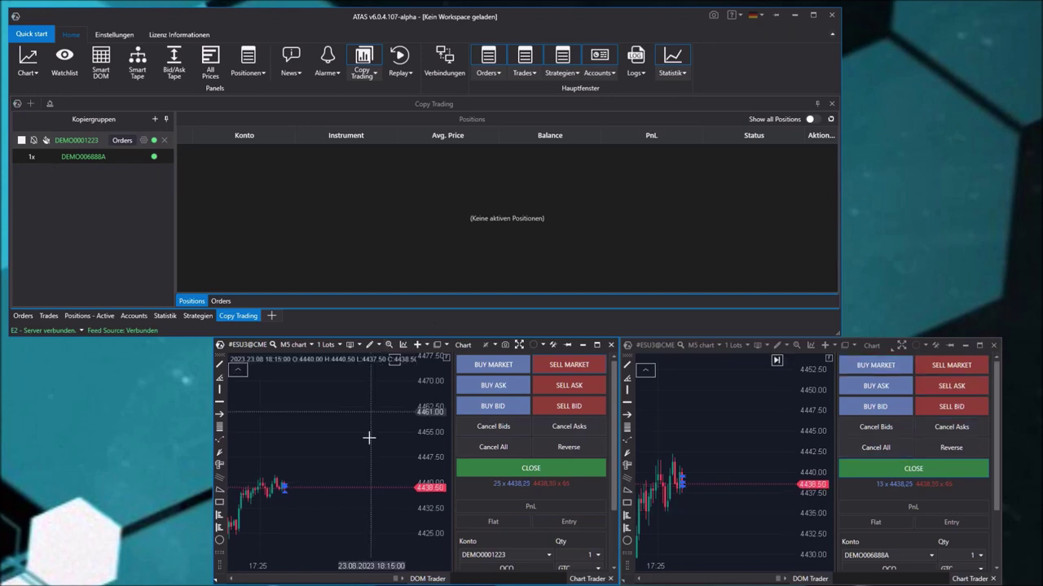
pyautogui.moveTo(279, 462); pyautogui.dragTo(342, 502)
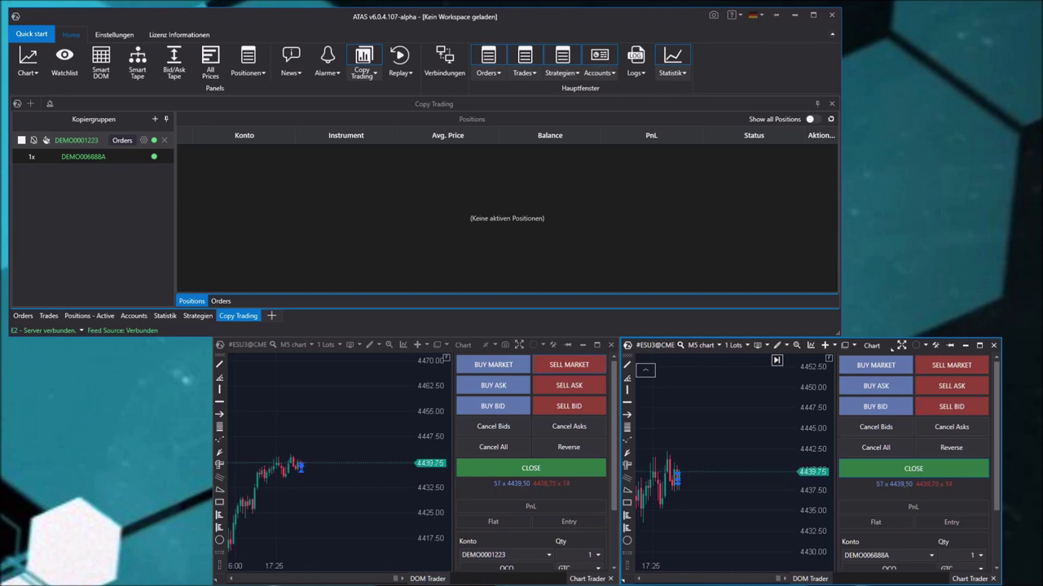
# Minimize the follower's chart window and maximize the provider's chart.
pyautogui.click(967, 347)
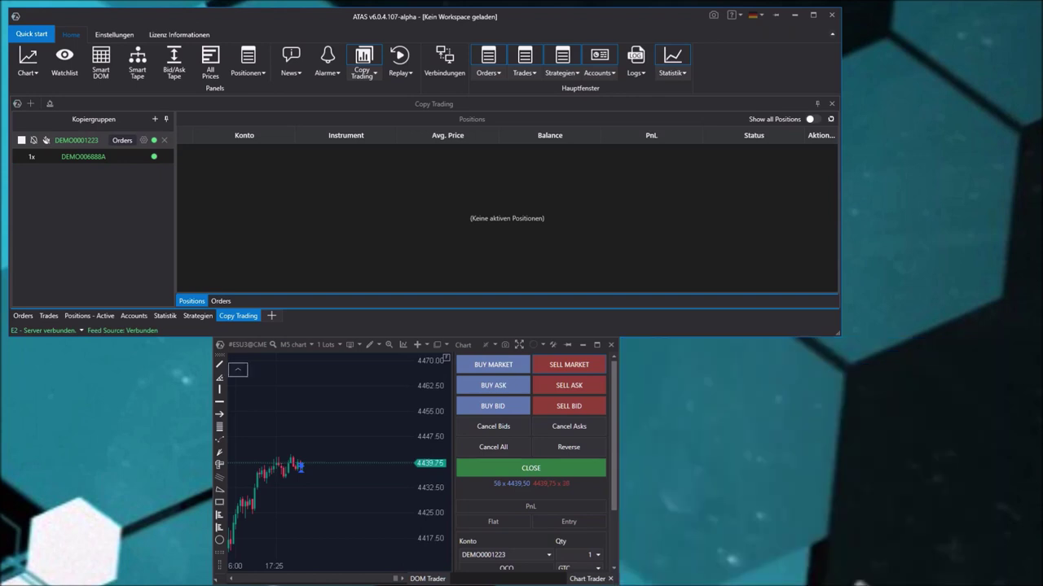
pyautogui.click(601, 346)
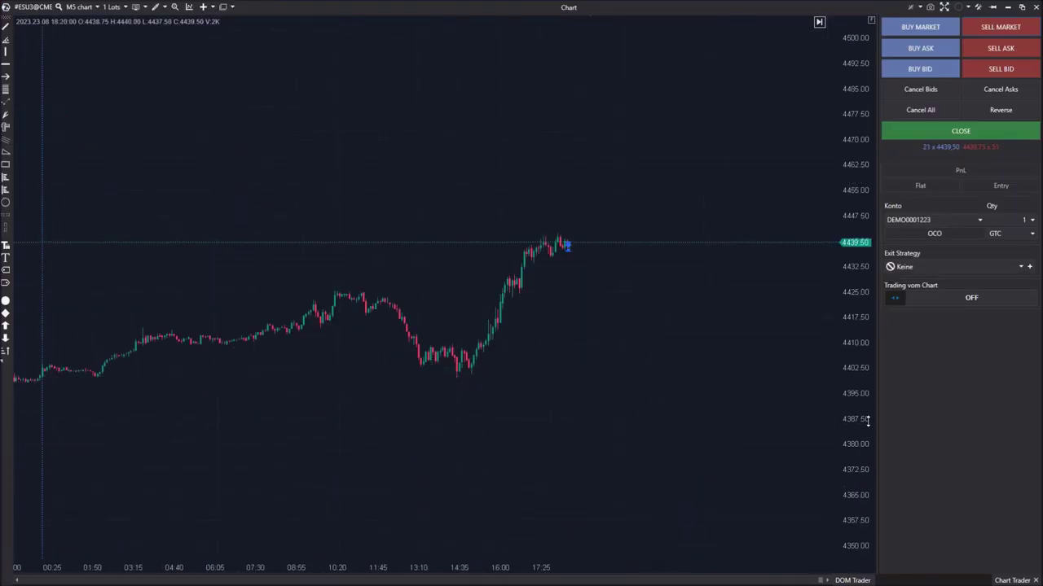
pyautogui.moveTo(495, 560); pyautogui.dragTo(407, 564)
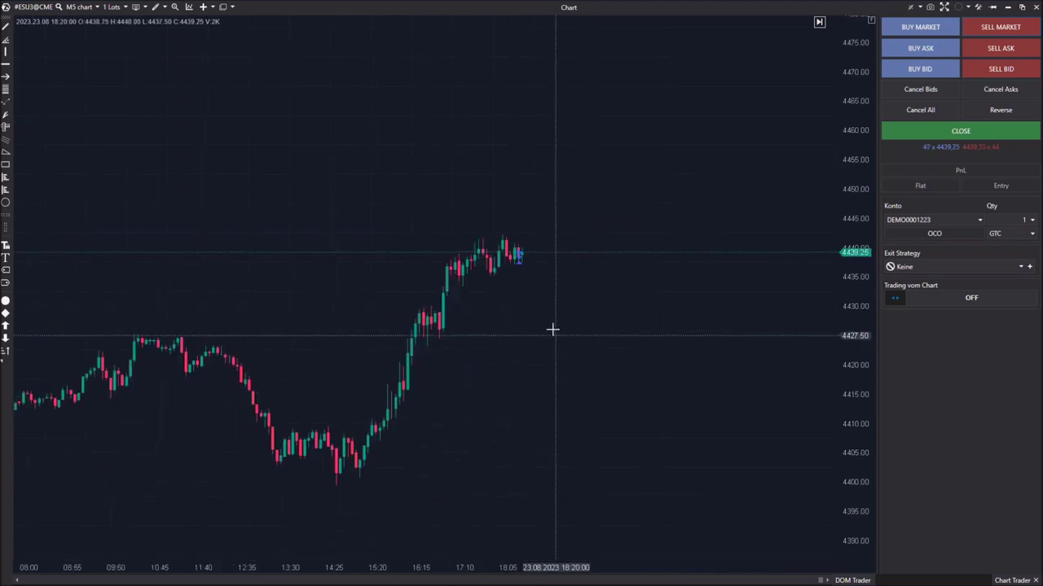
# Draw two horizontal lines around the recent consolidation, one at 4442.50 and one at about 4433.25.
pyautogui.click(163, 6)
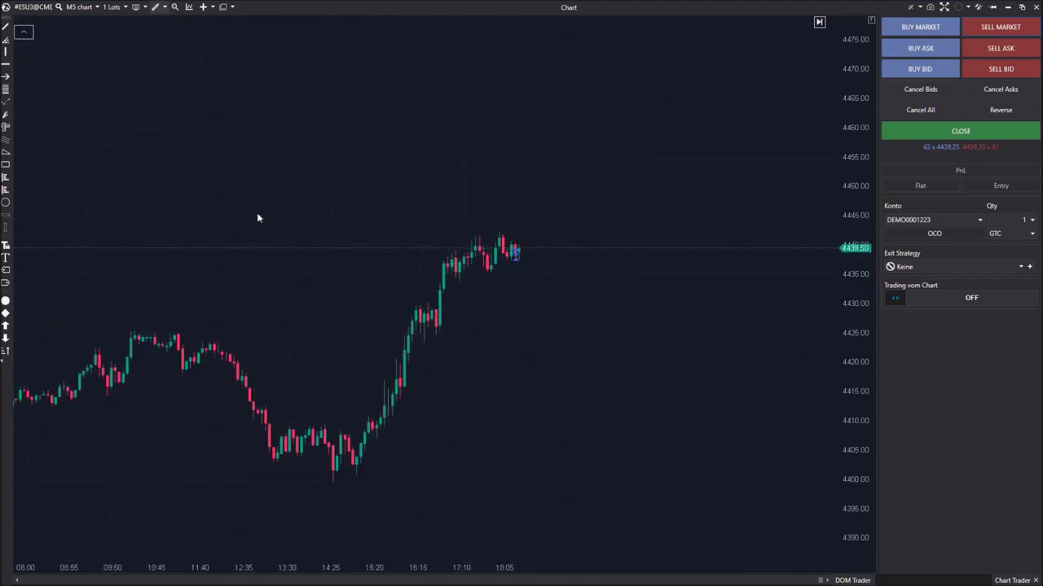
pyautogui.click(192, 58)
pyautogui.click(521, 231)
pyautogui.click(157, 7)
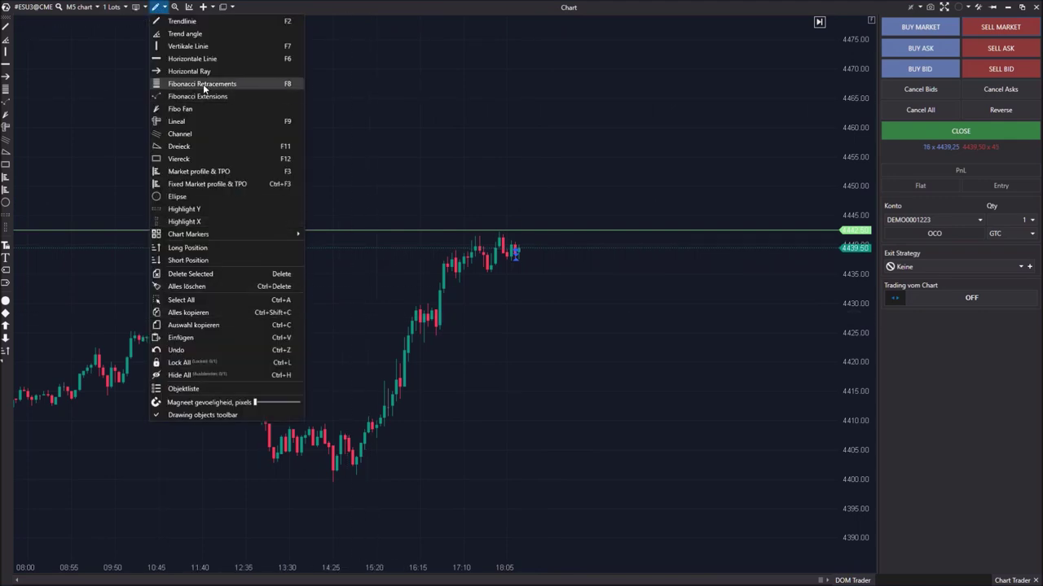
pyautogui.click(221, 60)
pyautogui.click(480, 284)
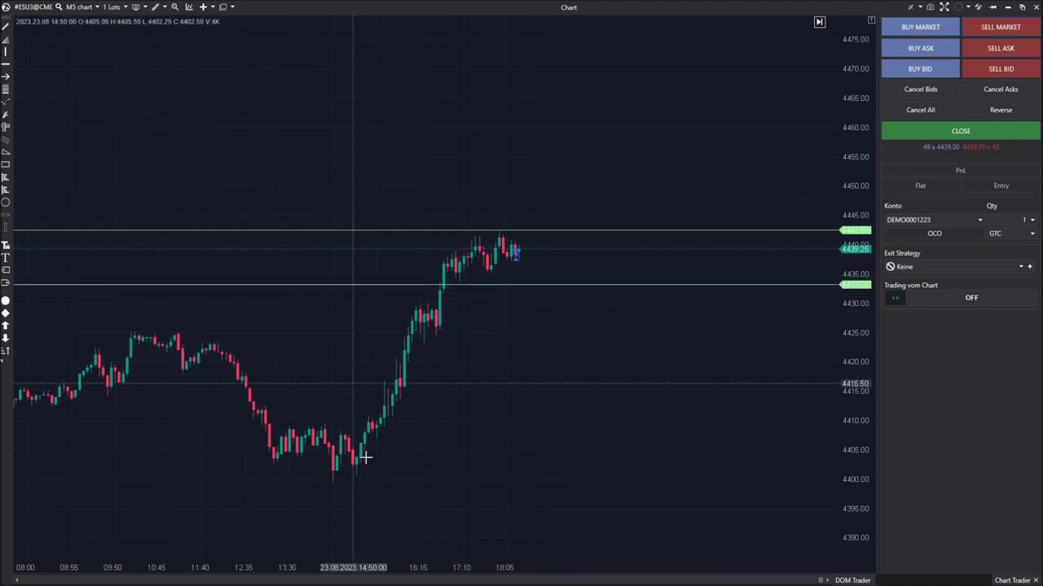
# Add the Volume indicator to the chart with its default settings.
pyautogui.scroll(3, 695, 358)
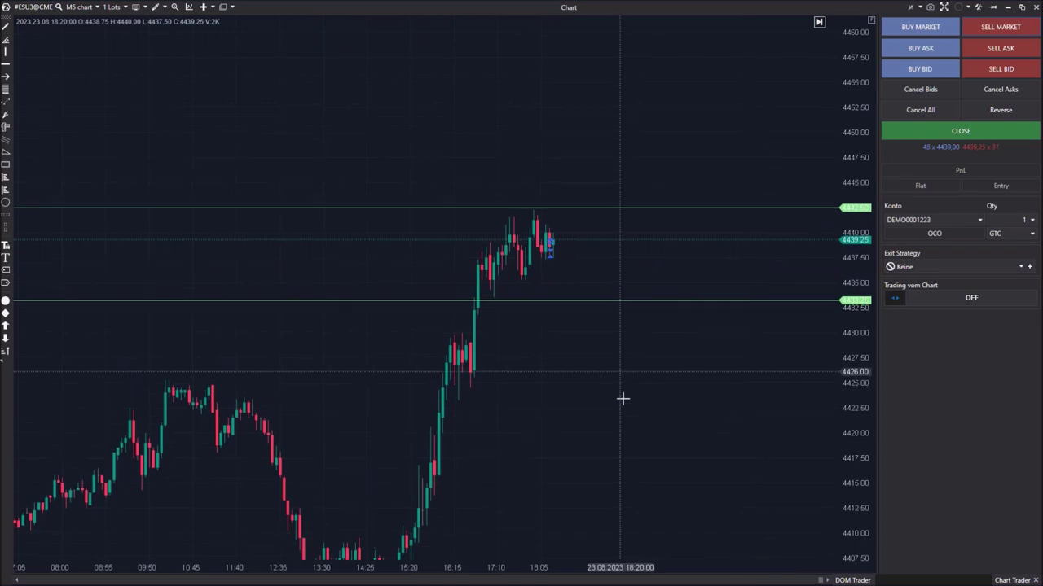
pyautogui.scroll(3, 625, 465)
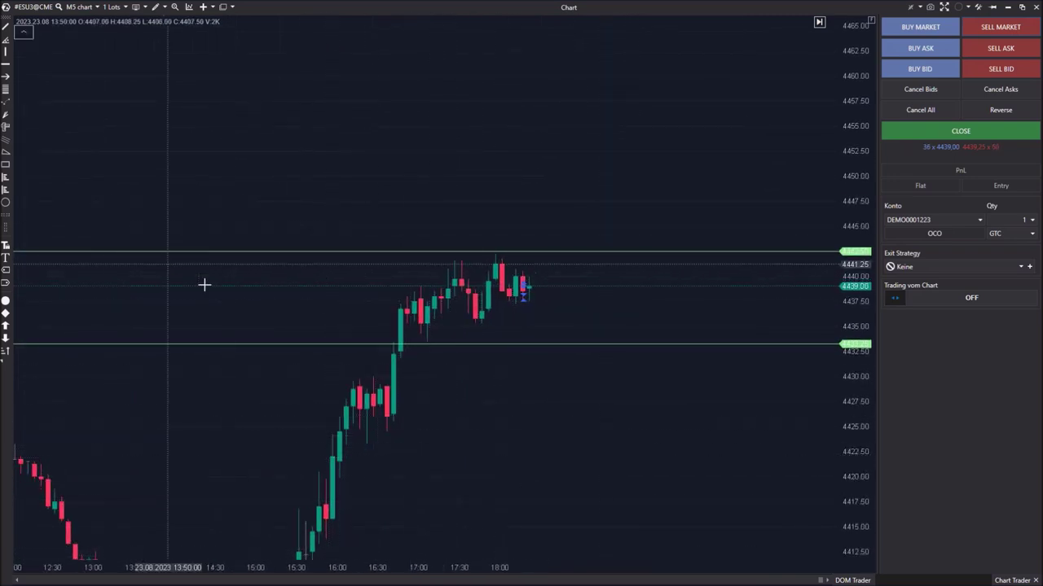
pyautogui.rightClick(292, 154)
pyautogui.click(346, 290)
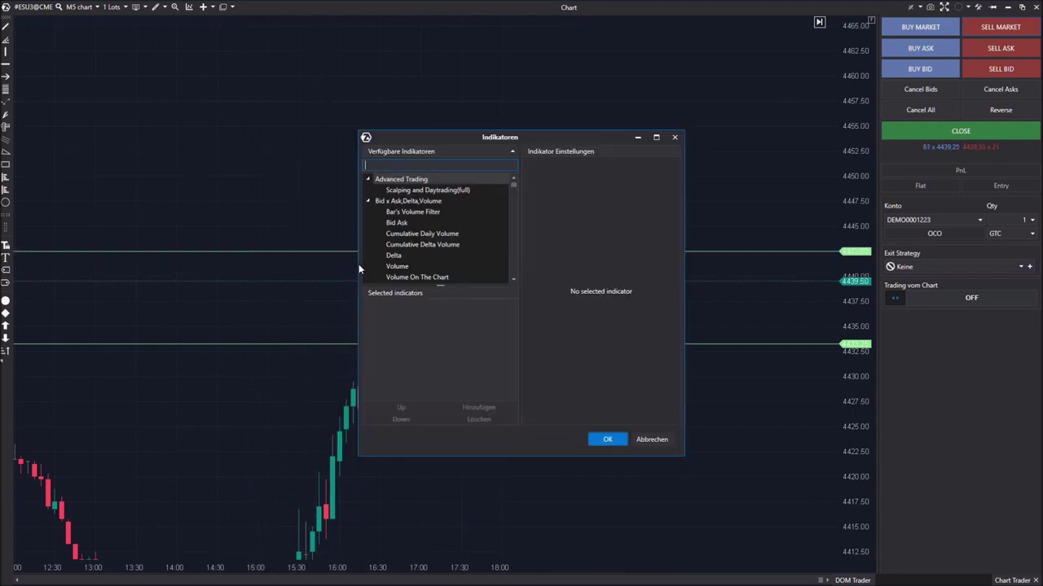
pyautogui.write('volu')
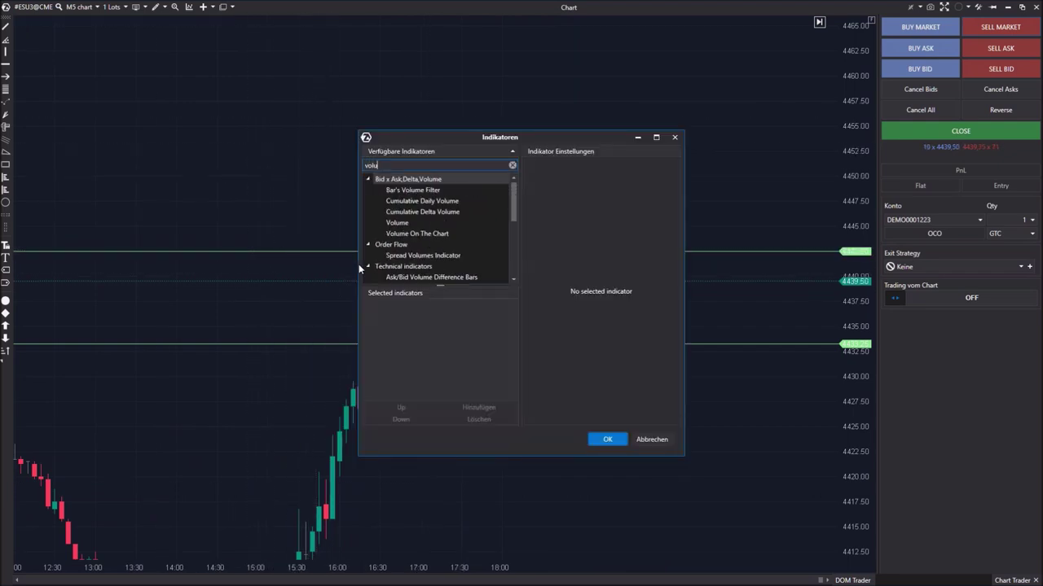
pyautogui.doubleClick(404, 224)
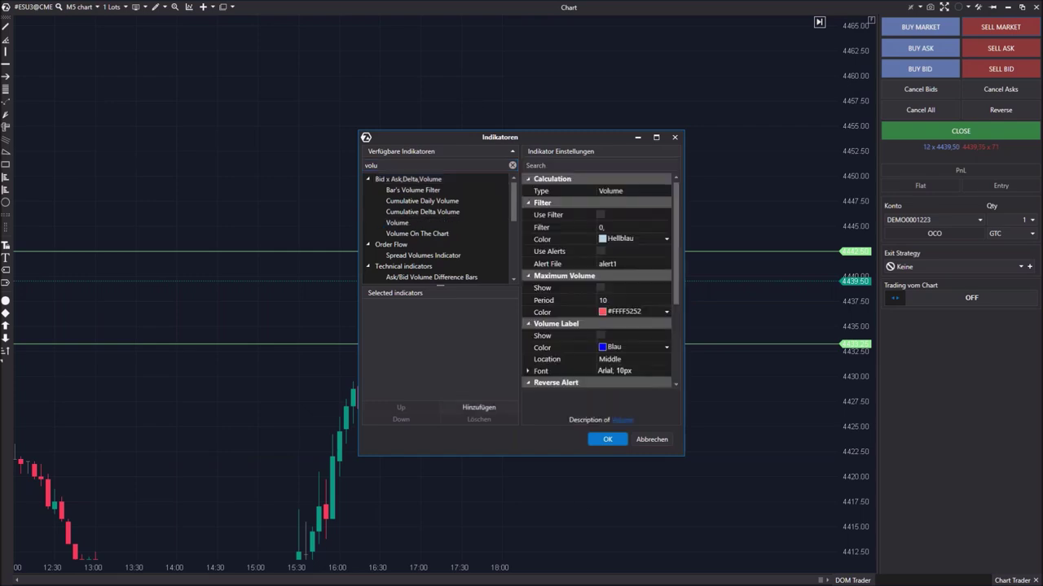
pyautogui.click(607, 439)
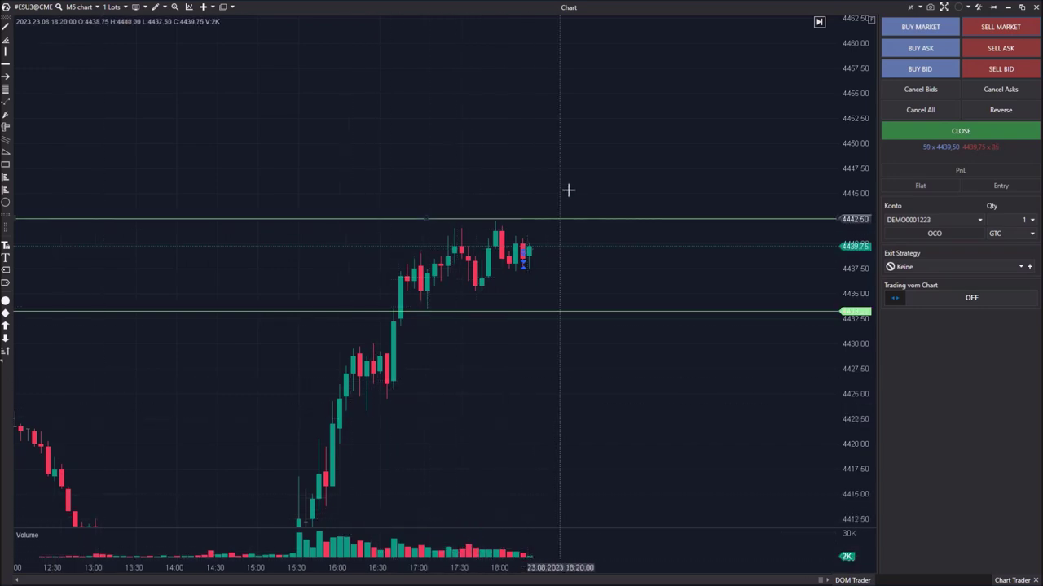
# Draw a Market profile & TPO object over the consolidation from about 16:45 and set its profile color to blue #FF537DB1.
pyautogui.click(163, 7)
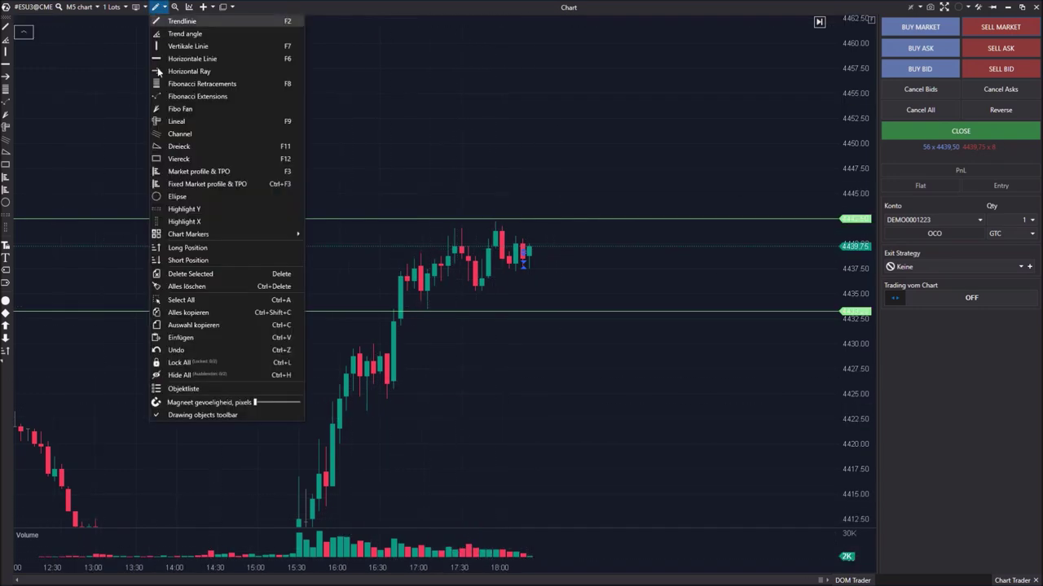
pyautogui.click(198, 171)
pyautogui.moveTo(577, 327); pyautogui.dragTo(397, 199)
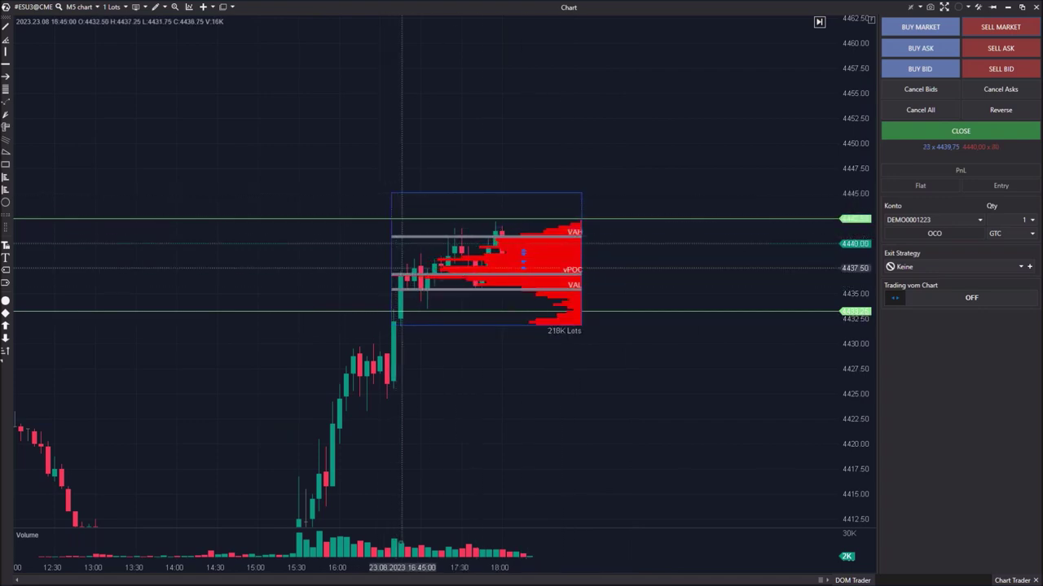
pyautogui.doubleClick(535, 269)
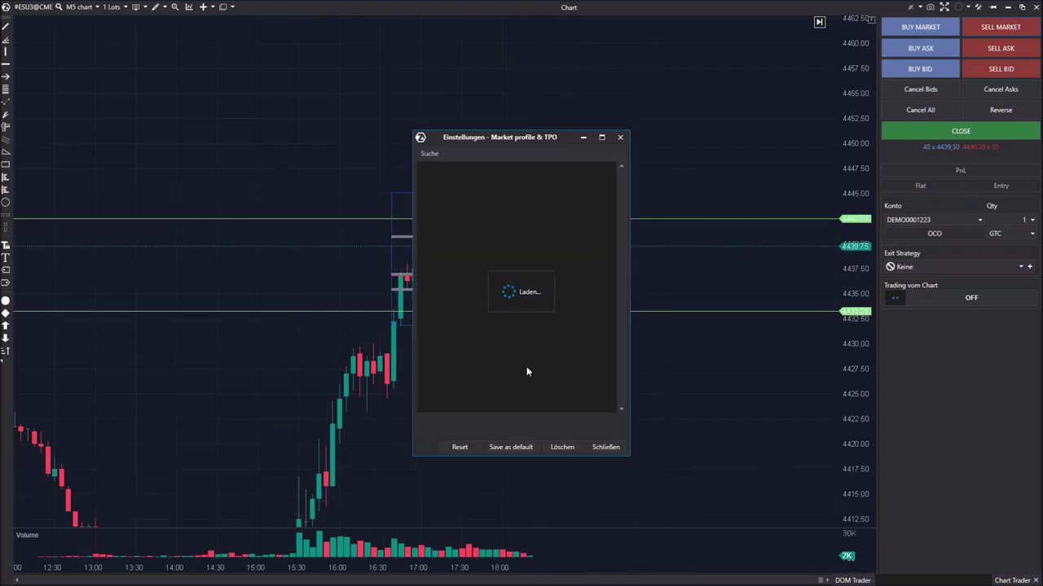
pyautogui.click(527, 285)
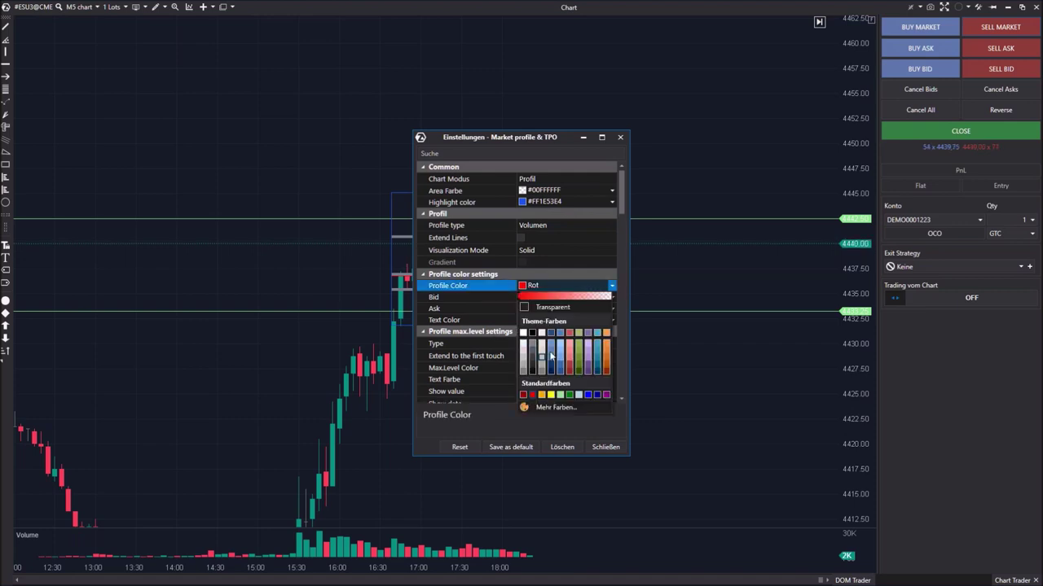
pyautogui.click(553, 356)
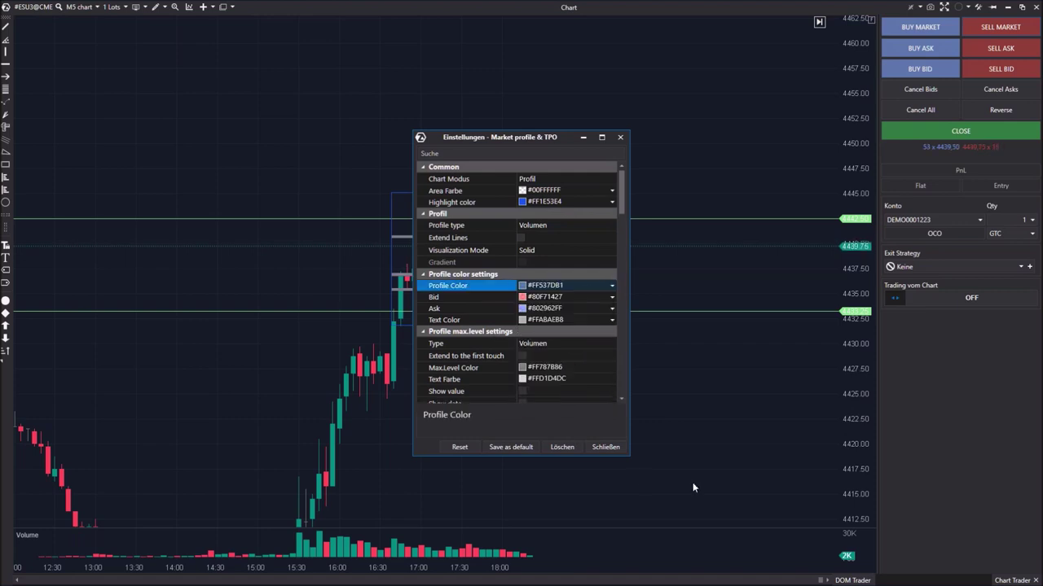
pyautogui.click(605, 447)
# Set the market profile's visualization mode to Bars and enable its gradient.
pyautogui.moveTo(866, 391); pyautogui.dragTo(676, 282)
pyautogui.doubleClick(570, 277)
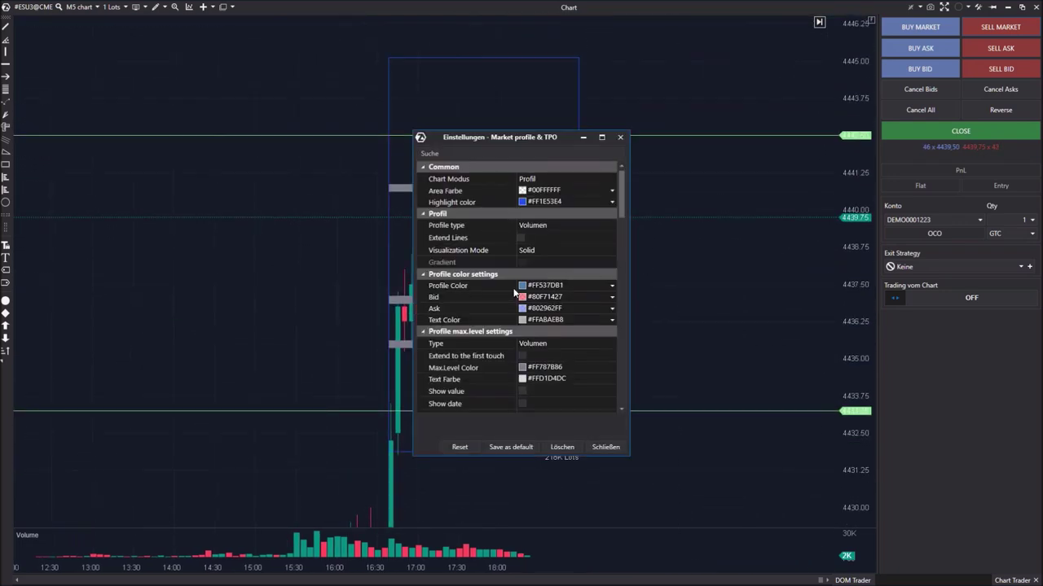
pyautogui.click(535, 251)
pyautogui.click(704, 136)
pyautogui.click(606, 448)
pyautogui.doubleClick(550, 137)
pyautogui.moveTo(584, 140); pyautogui.dragTo(809, 176)
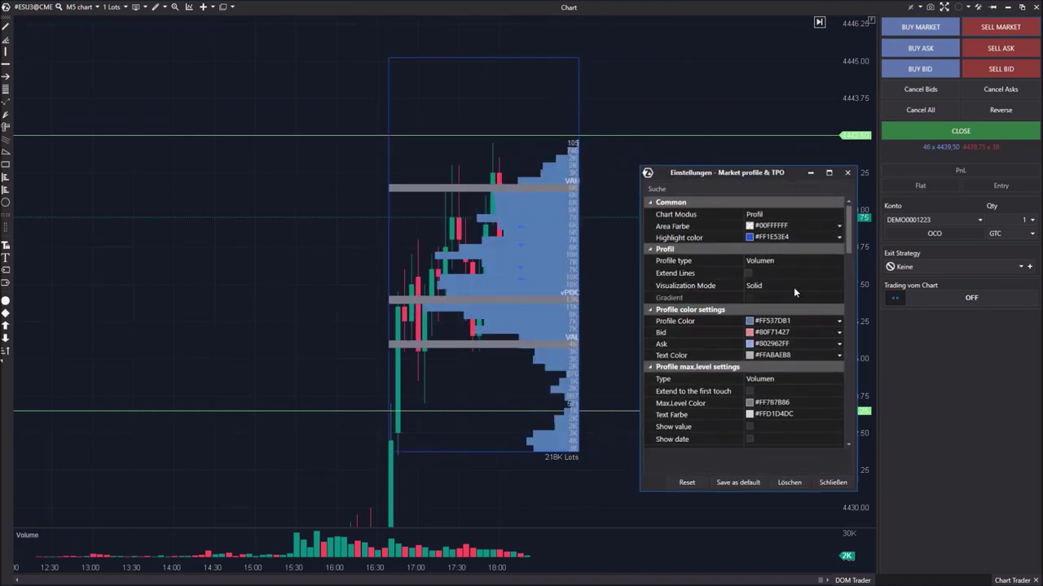
pyautogui.click(753, 289)
pyautogui.click(772, 296)
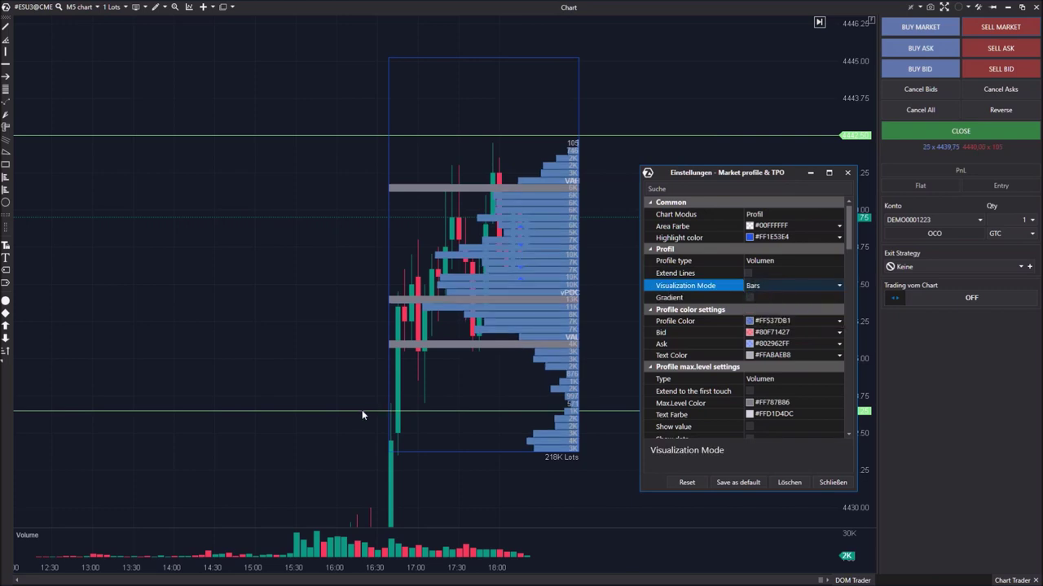
pyautogui.click(749, 298)
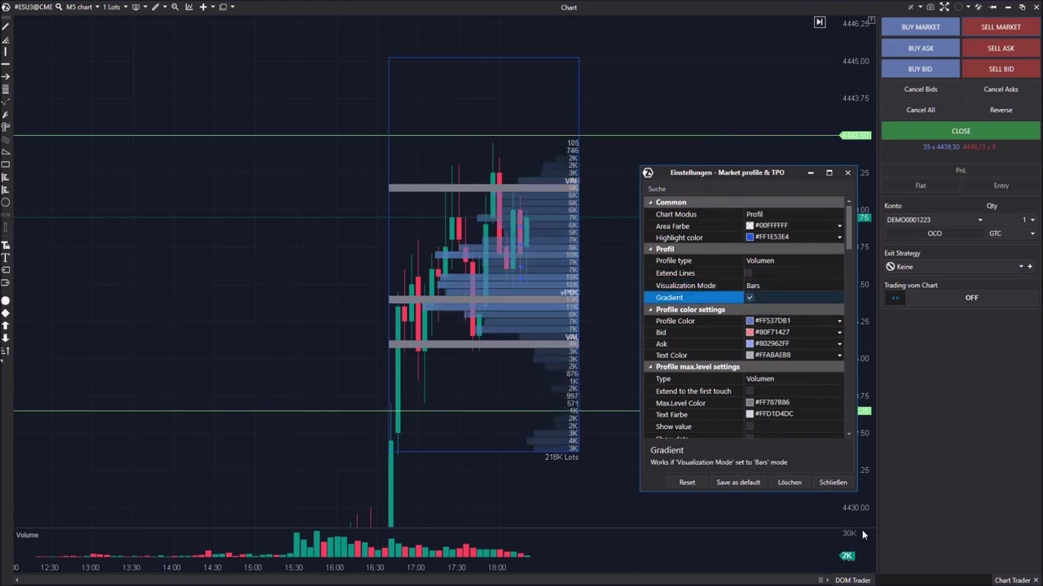
pyautogui.click(832, 482)
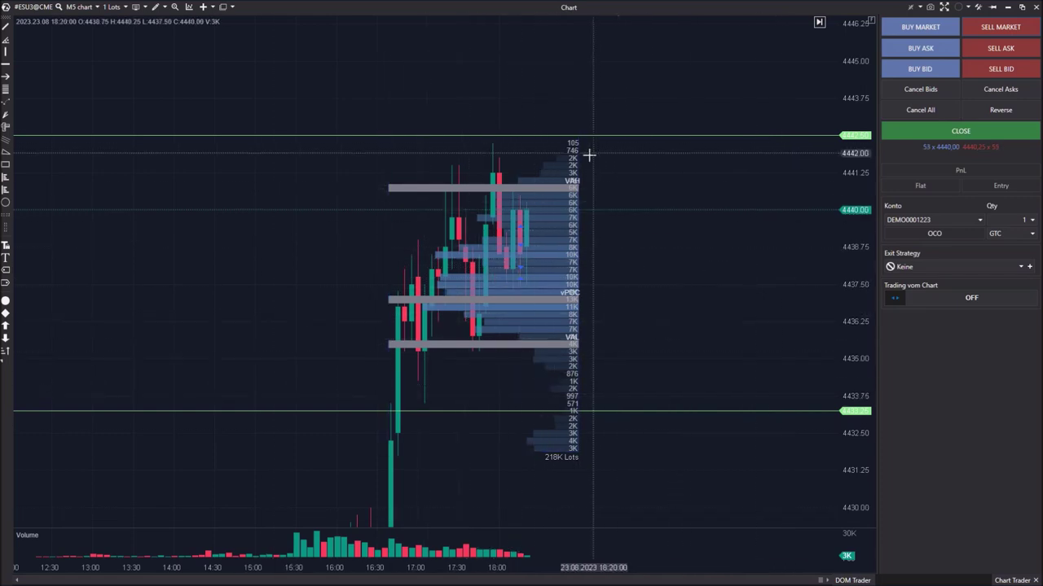
# Delete the market profile and the two horizontal lines from the chart.
pyautogui.moveTo(389, 453); pyautogui.dragTo(354, 500)
pyautogui.moveTo(708, 375); pyautogui.dragTo(702, 260)
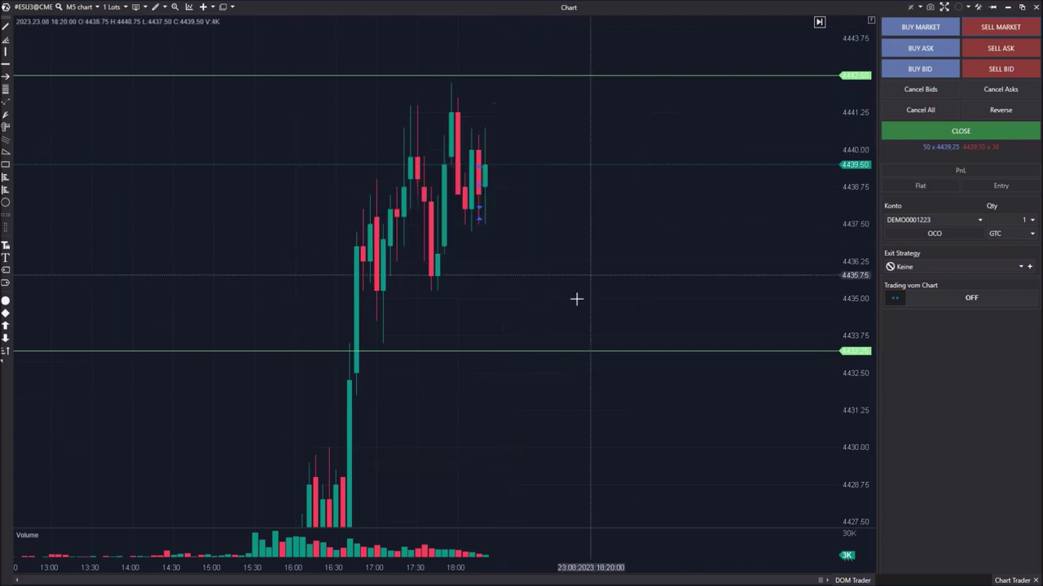
pyautogui.moveTo(456, 565); pyautogui.dragTo(98, 565)
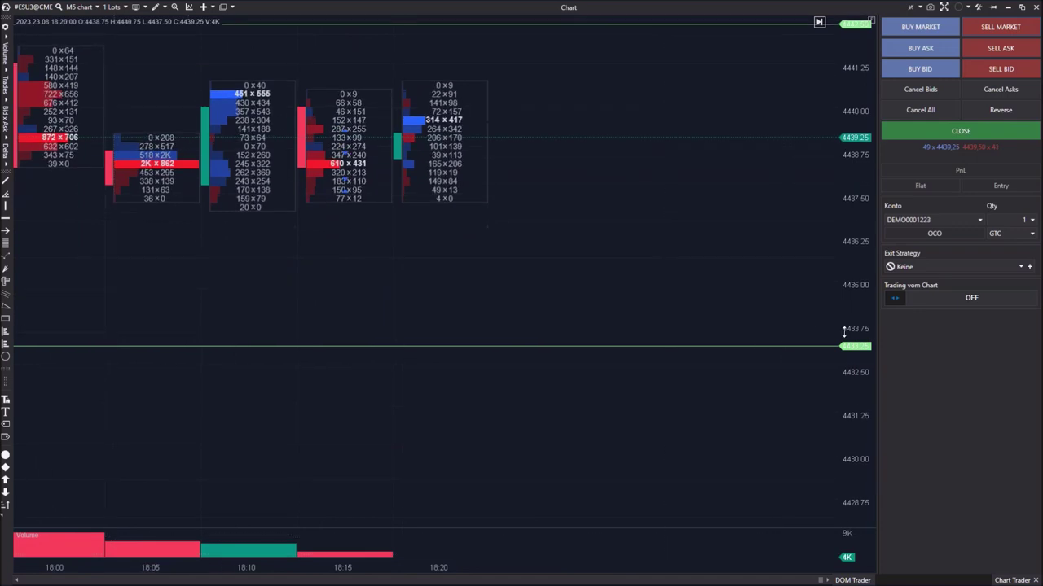
pyautogui.moveTo(409, 288); pyautogui.dragTo(535, 407)
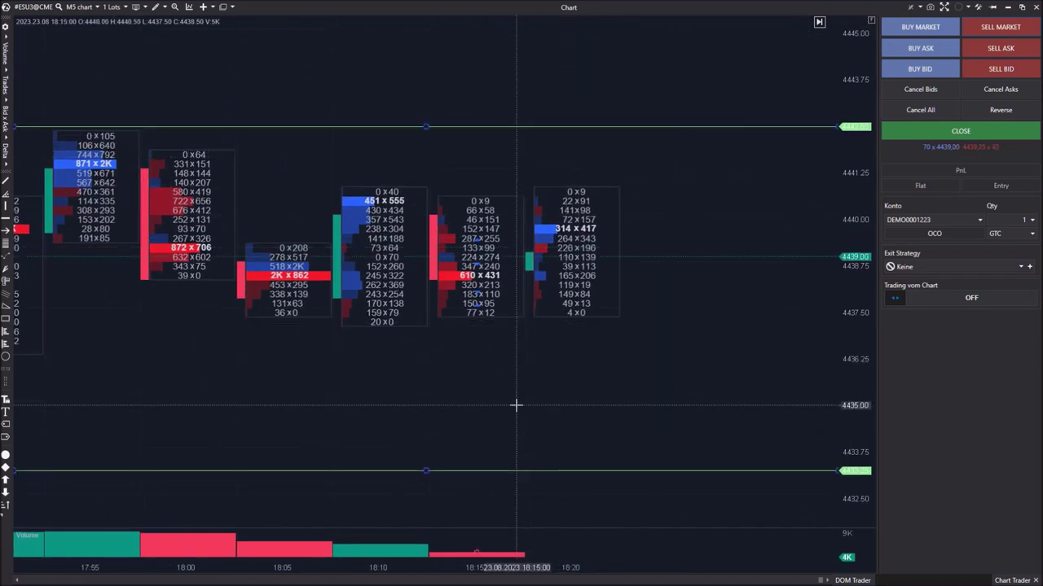
pyautogui.press('Delete')
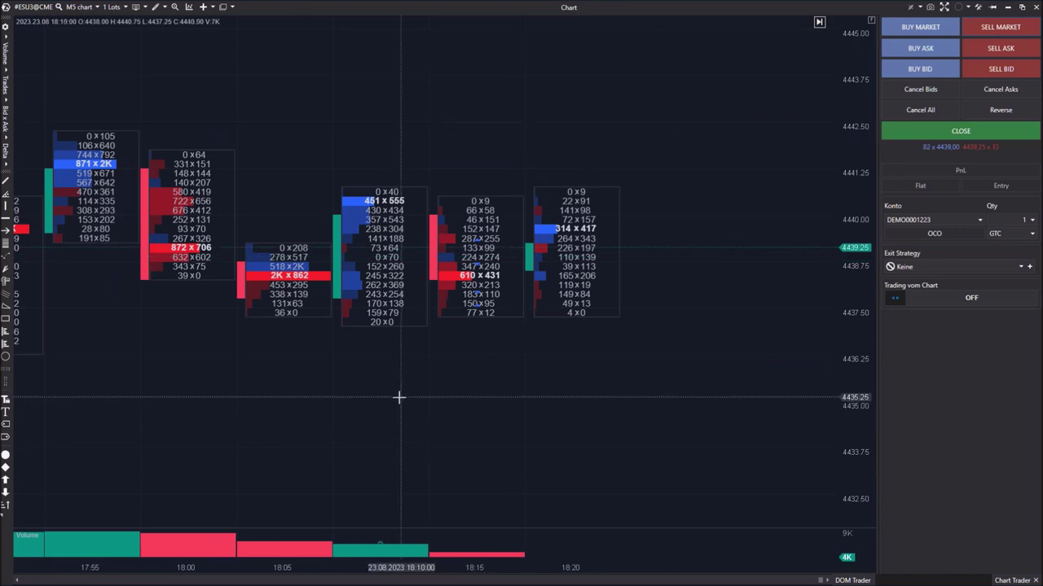
# Switch the chart to the M15 timeframe and enable the additional footprint in its cluster settings.
pyautogui.click(79, 6)
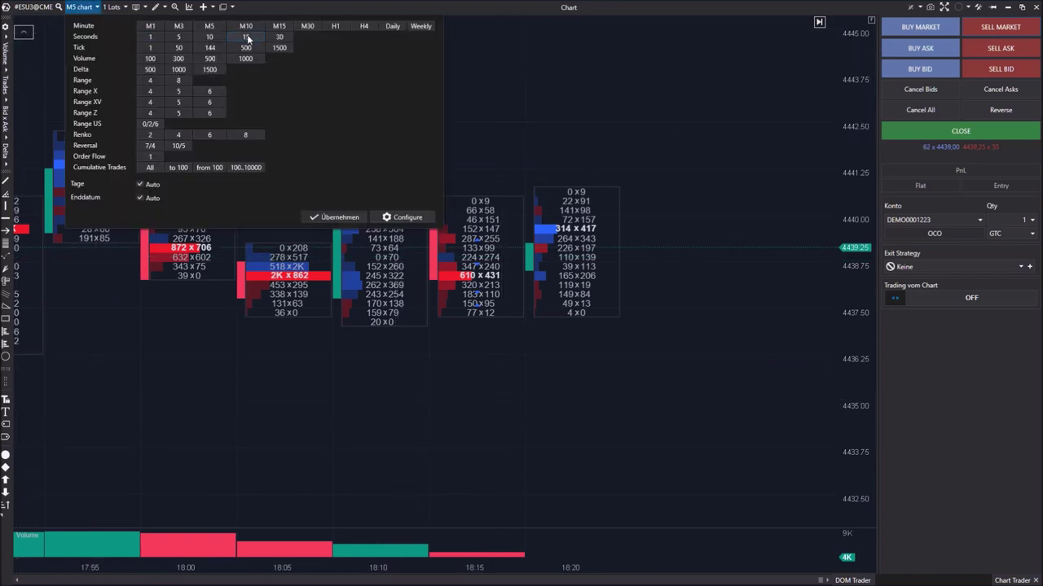
pyautogui.click(279, 26)
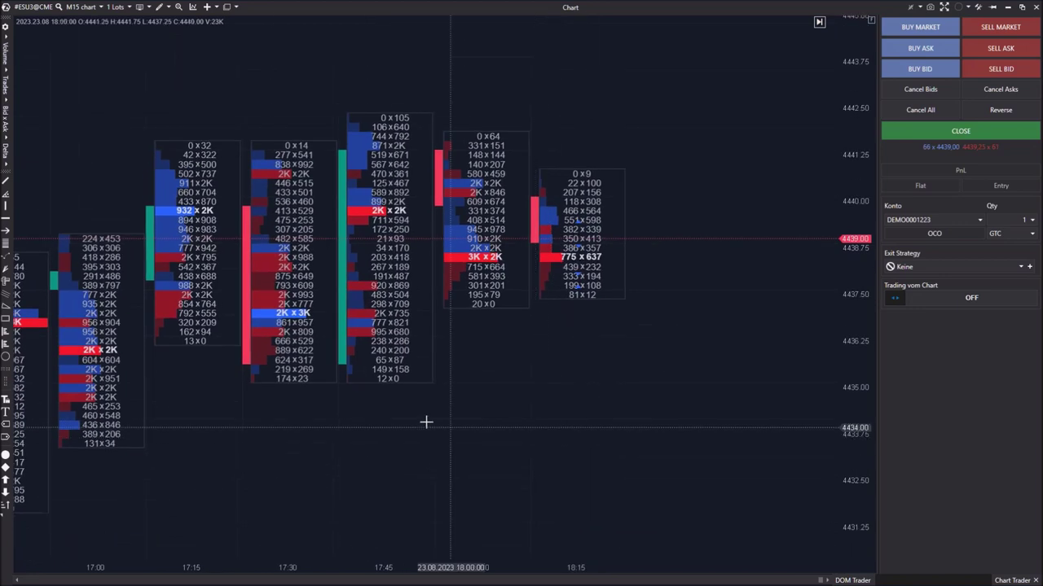
pyautogui.rightClick(351, 439)
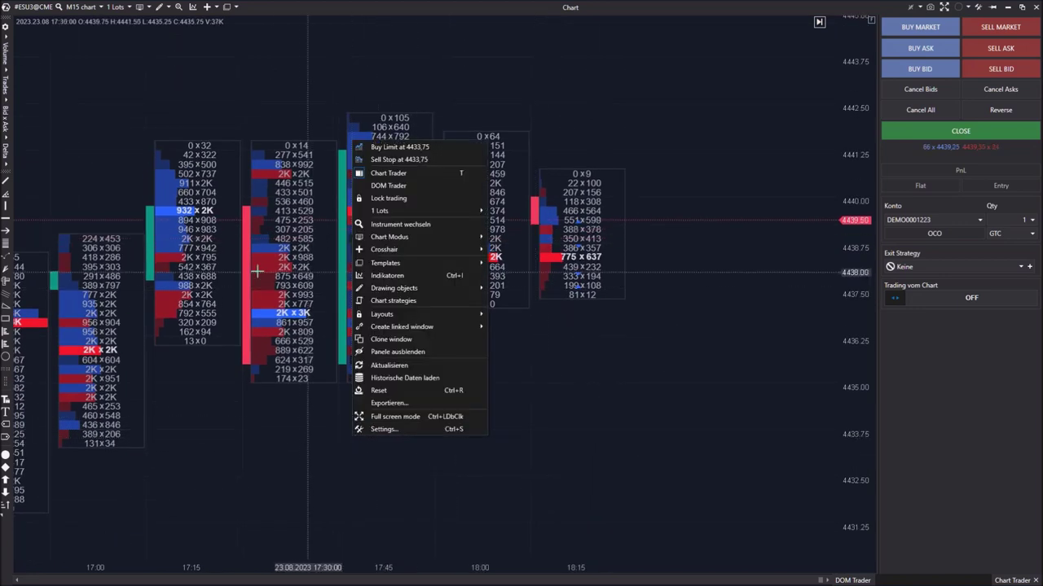
pyautogui.click(402, 429)
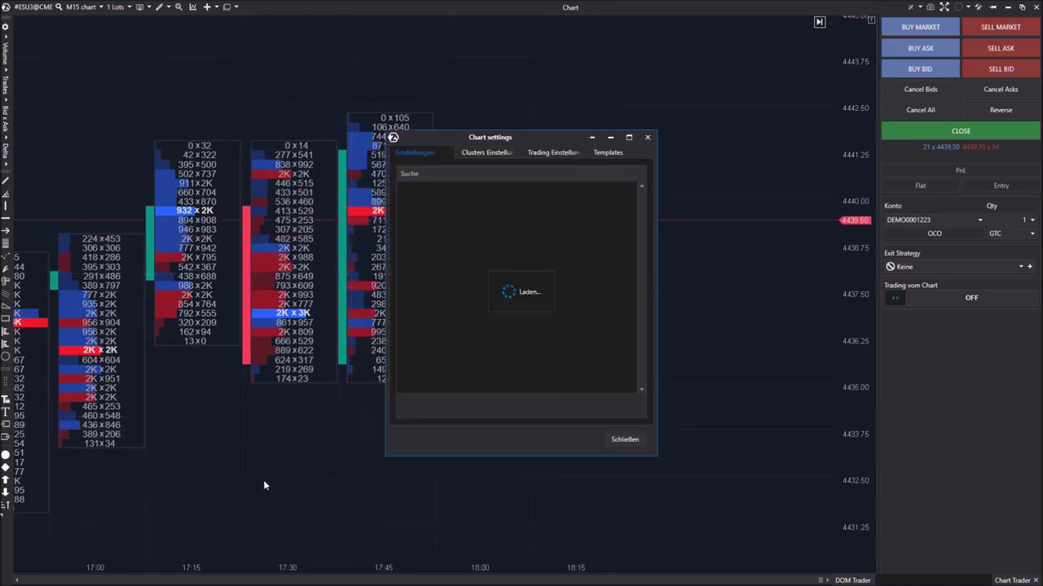
pyautogui.click(487, 152)
pyautogui.moveTo(456, 133); pyautogui.dragTo(189, 85)
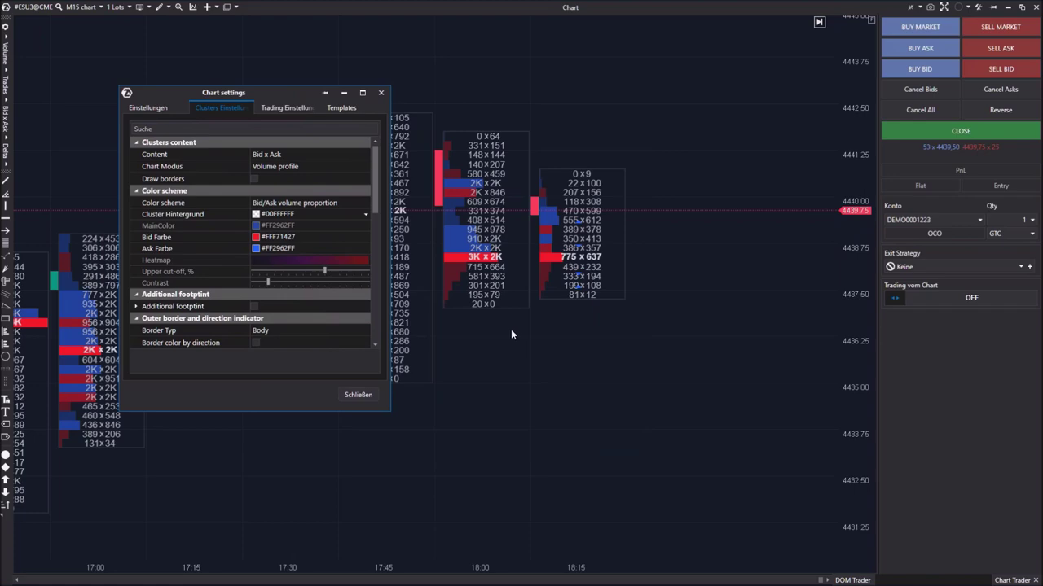
pyautogui.click(254, 307)
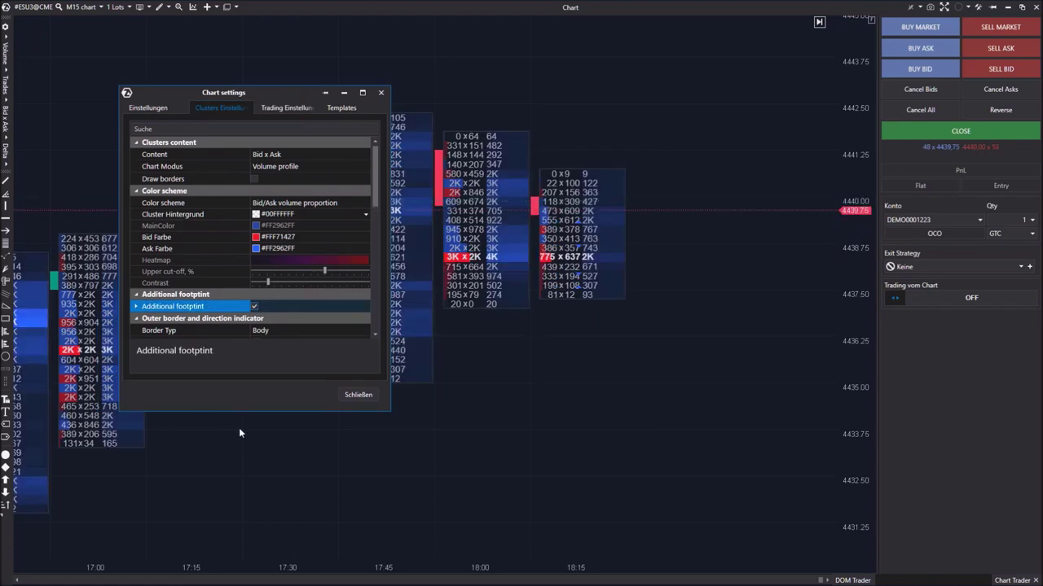
pyautogui.click(343, 398)
# Reopen the chart settings and set the main cluster color scheme to Delta.
pyautogui.scroll(3, 505, 367)
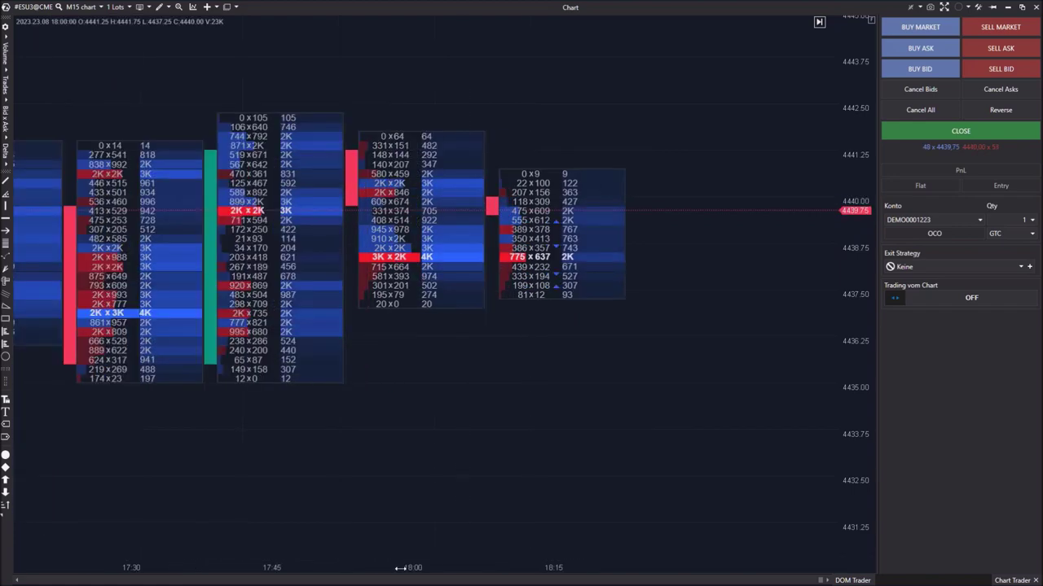
pyautogui.rightClick(668, 218)
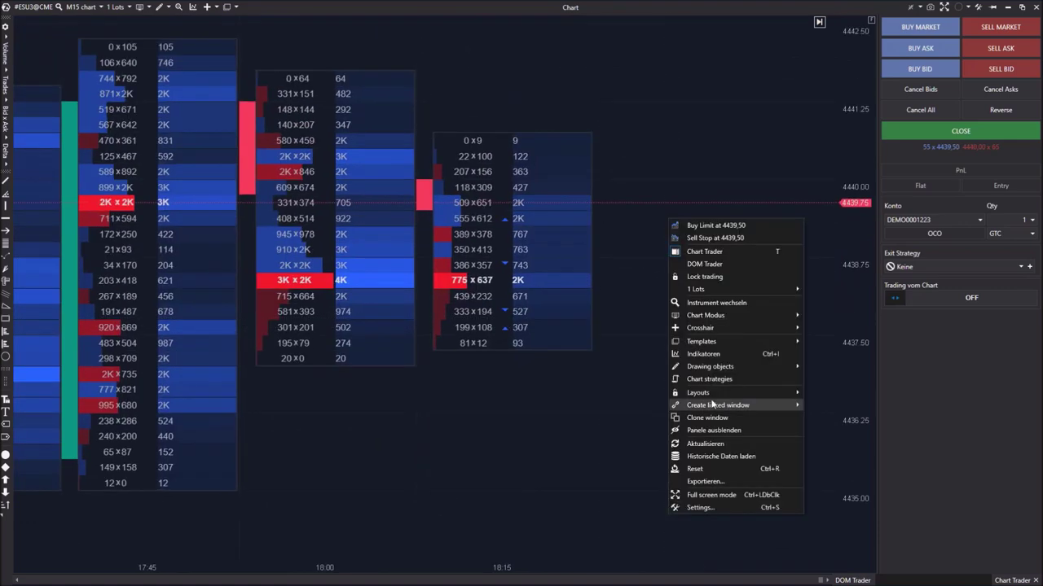
pyautogui.click(700, 507)
pyautogui.moveTo(526, 144); pyautogui.dragTo(184, 111)
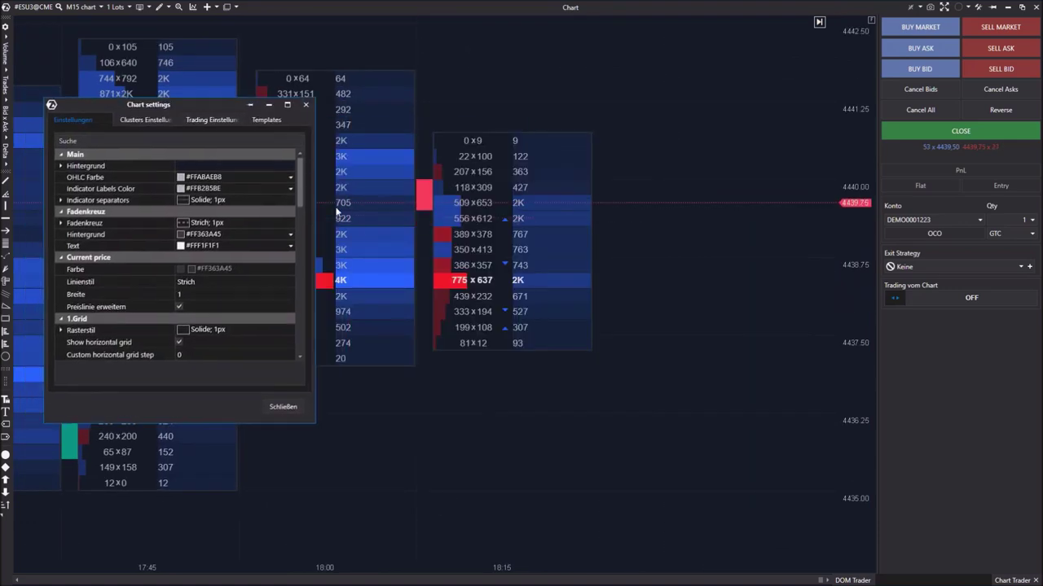
pyautogui.click(128, 120)
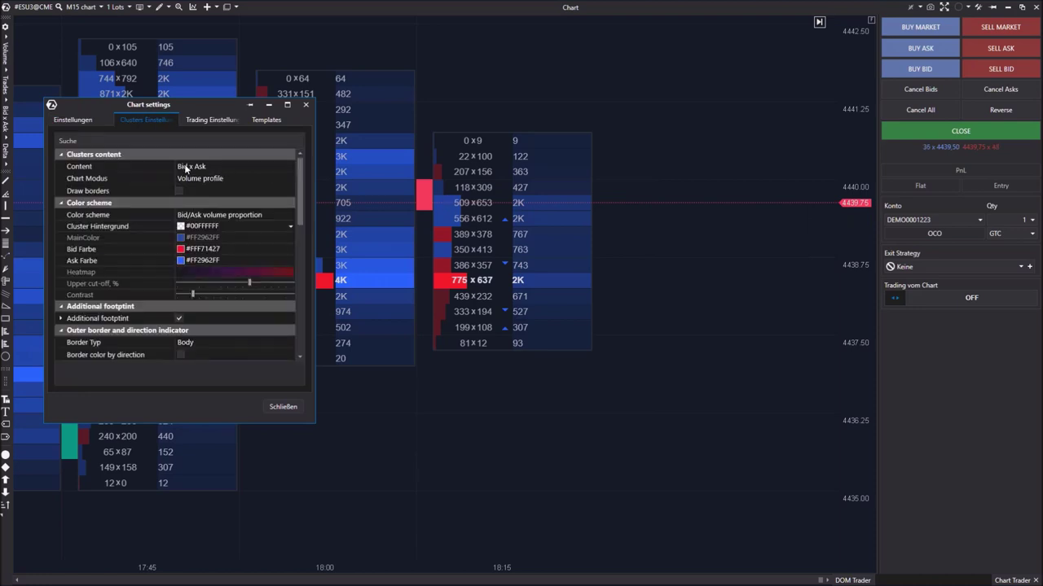
pyautogui.click(242, 217)
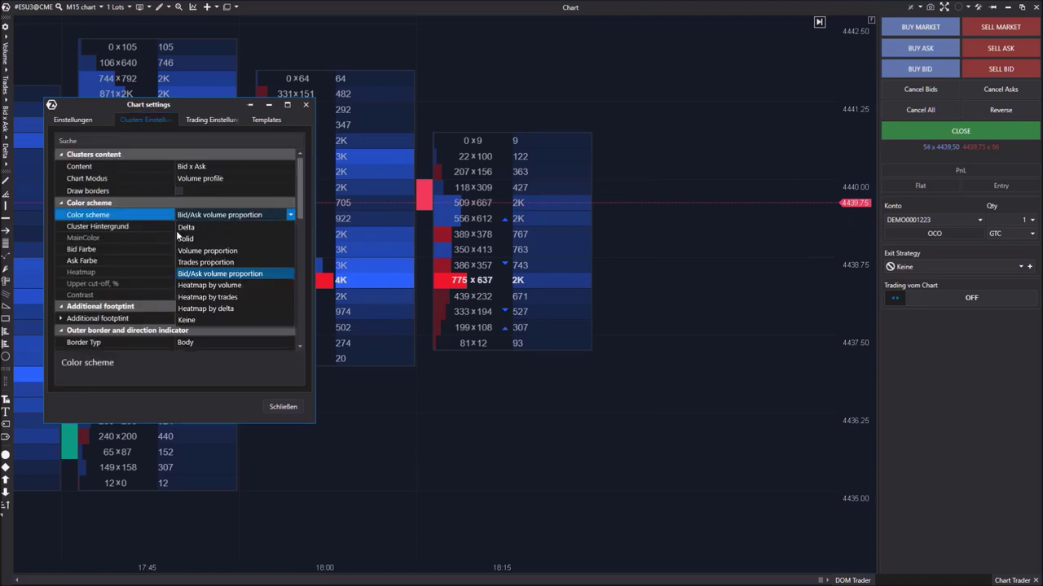
pyautogui.click(213, 228)
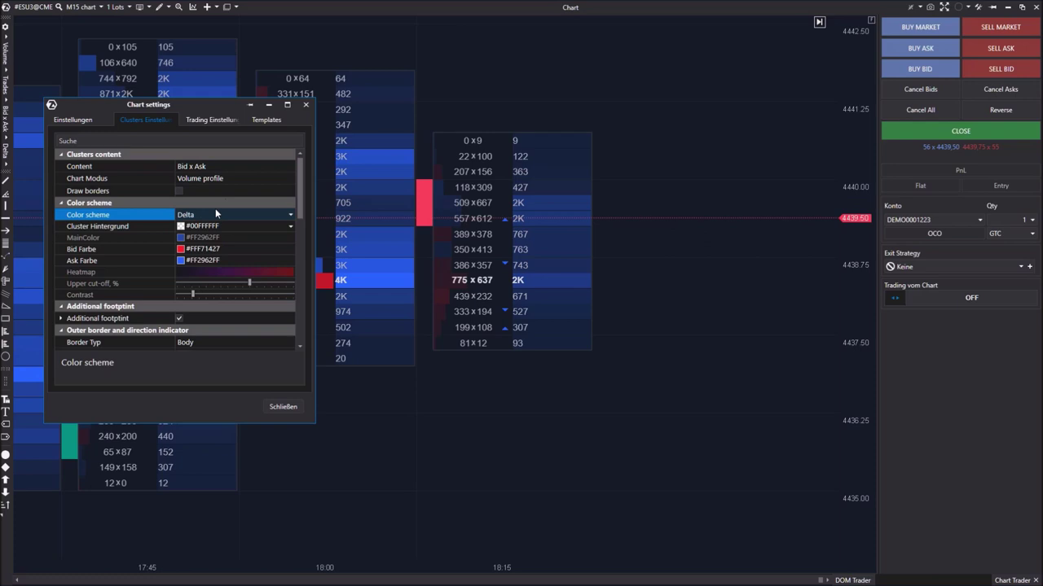
# Try the Heatmap by trades color scheme on the main clusters and restore Delta.
pyautogui.click(215, 214)
pyautogui.click(212, 299)
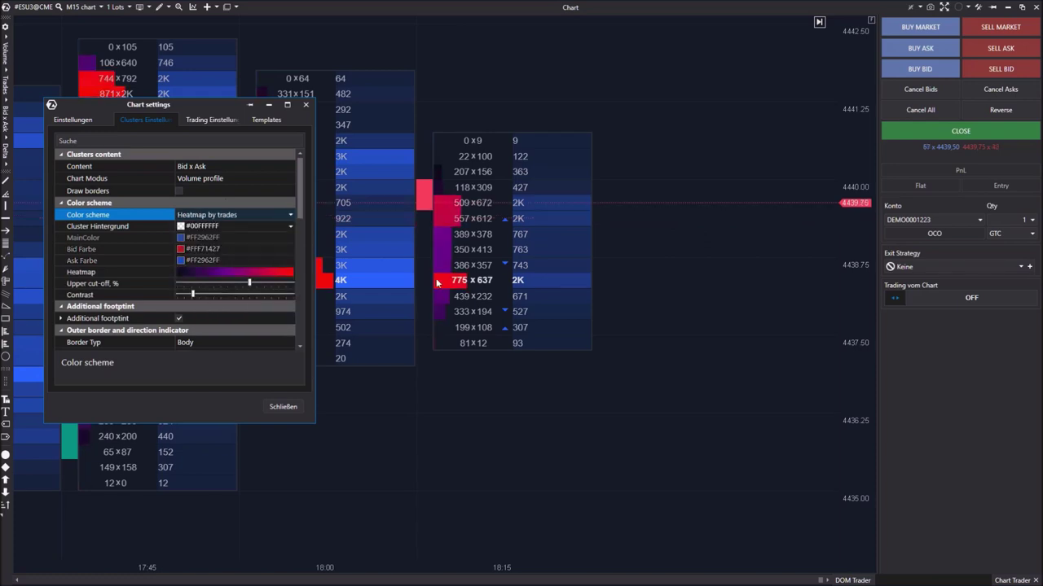
pyautogui.click(232, 216)
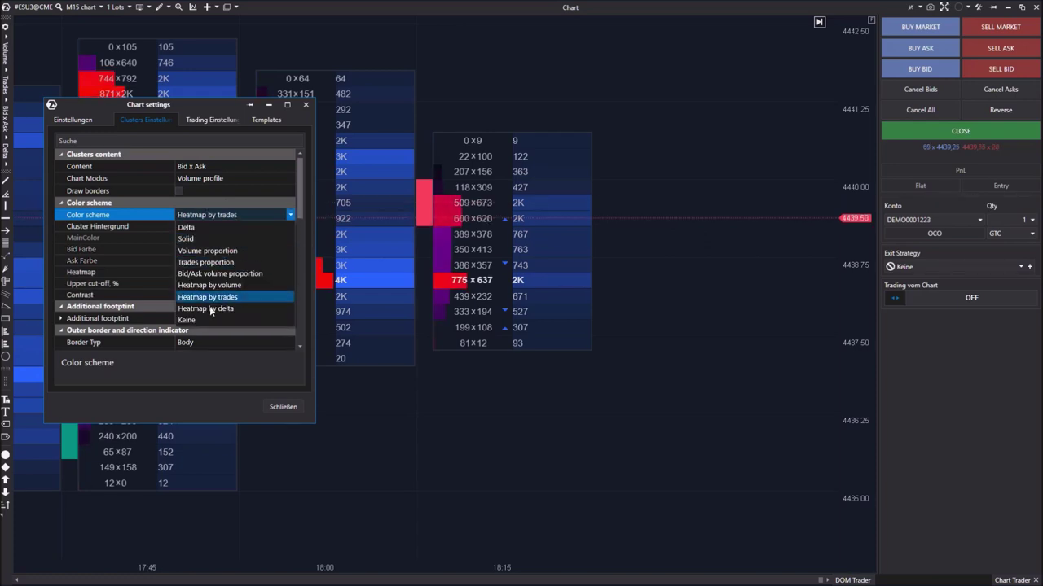
pyautogui.click(214, 229)
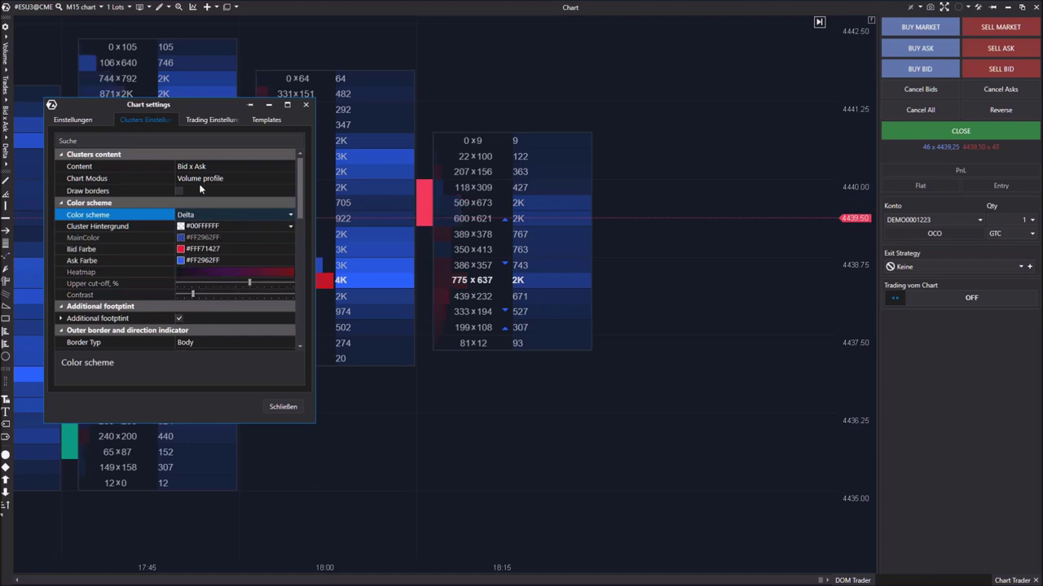
# Keep the additional footprint's content on Volumen and set its chart mode to Volume profile.
pyautogui.scroll(-3, 184, 306)
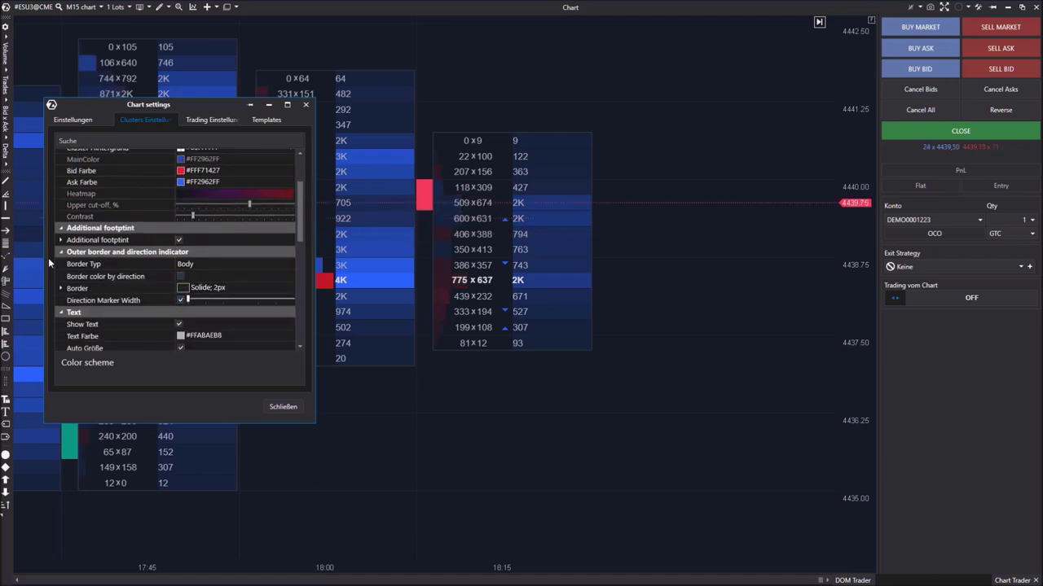
pyautogui.click(61, 239)
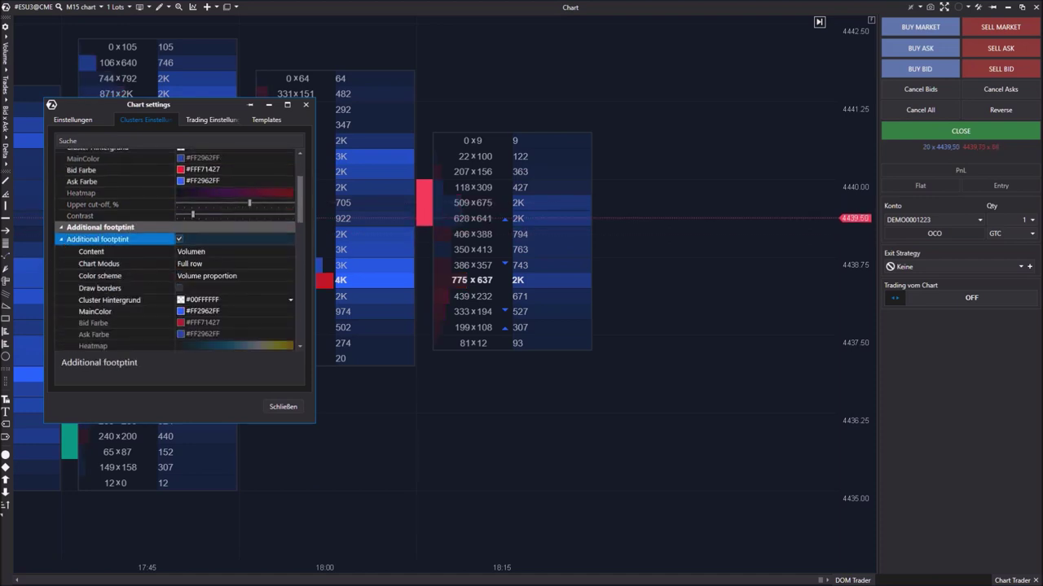
pyautogui.click(213, 253)
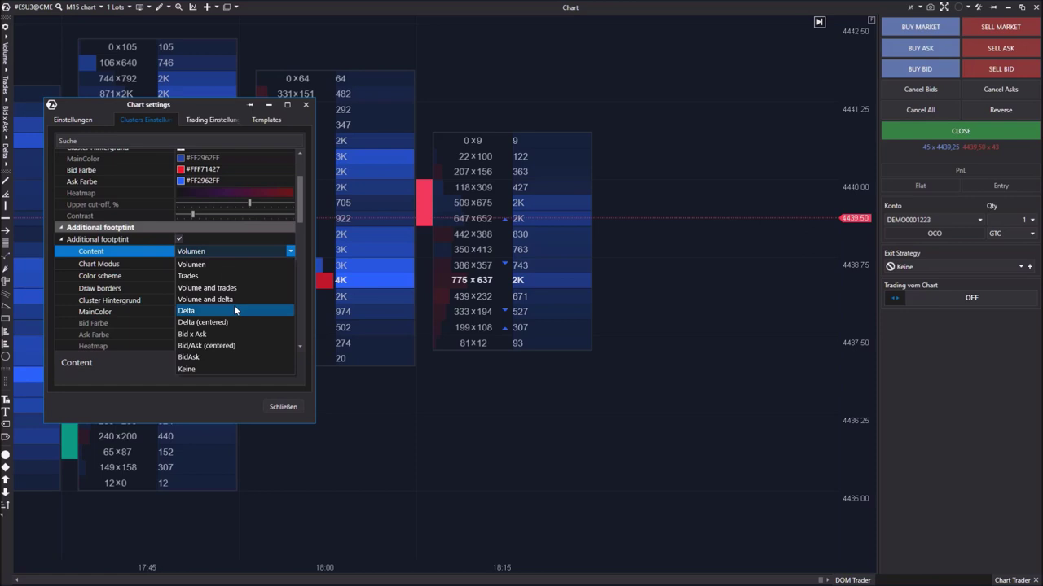
pyautogui.click(219, 263)
pyautogui.click(207, 267)
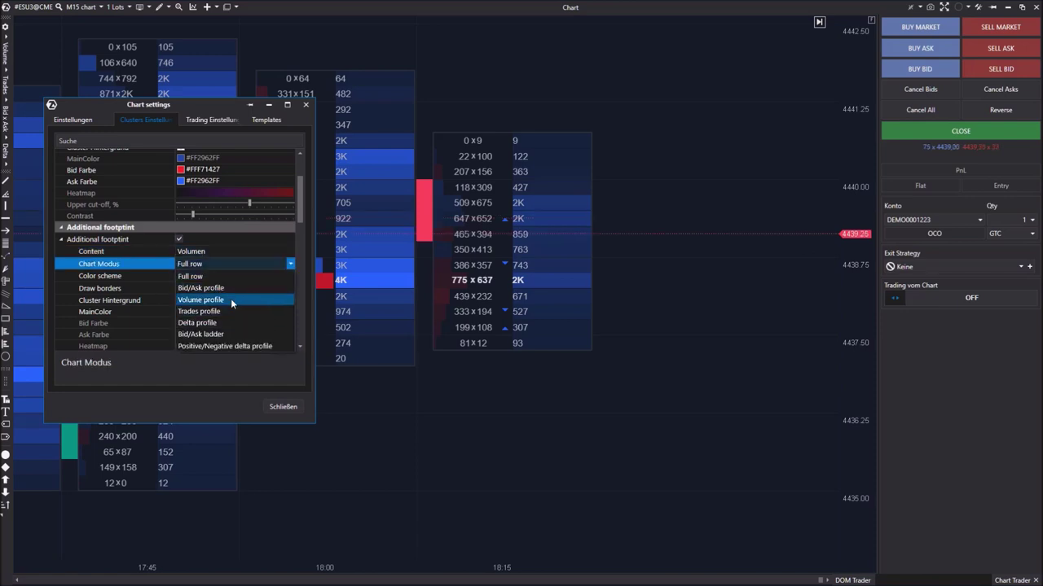
pyautogui.click(229, 298)
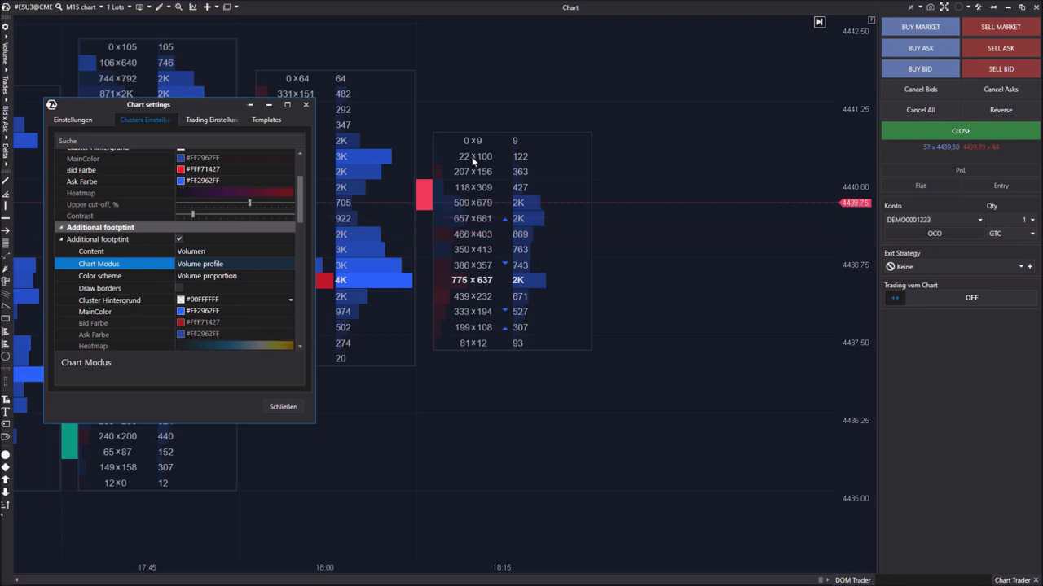
# Set the main cluster content to Delta and its chart mode to Full row.
pyautogui.scroll(3, 214, 177)
pyautogui.click(214, 166)
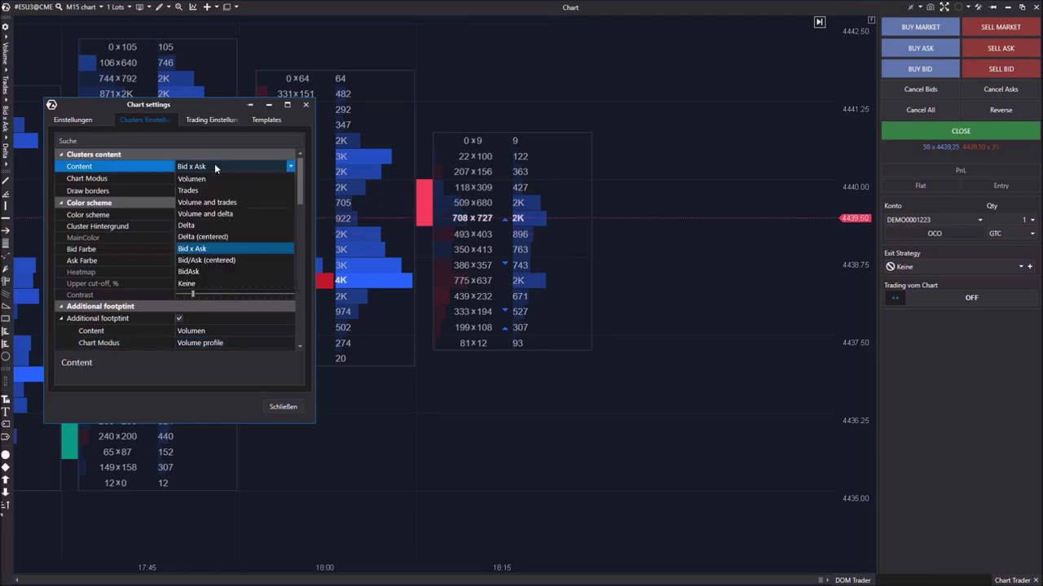
pyautogui.click(194, 226)
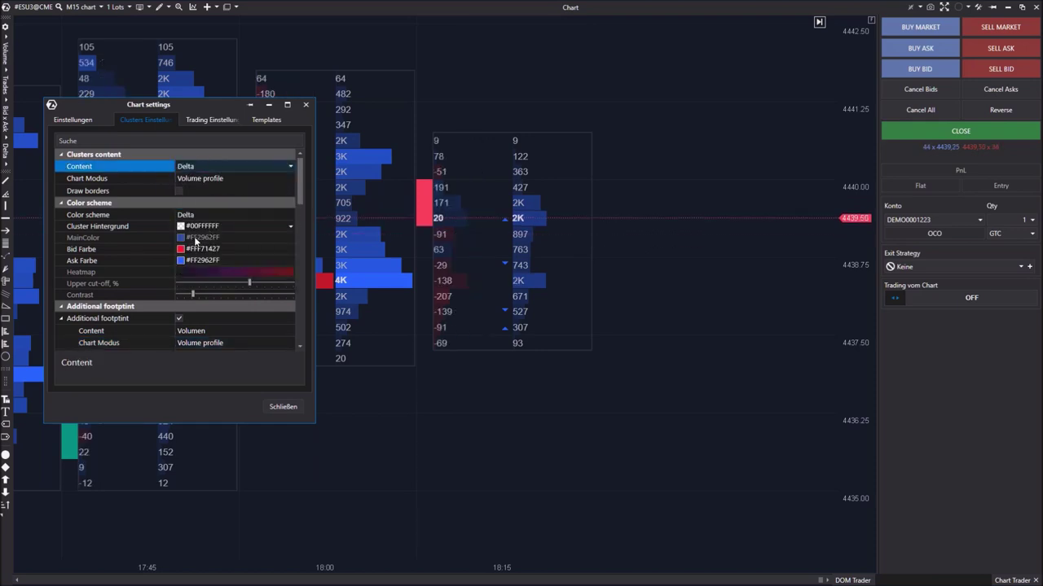
pyautogui.click(244, 180)
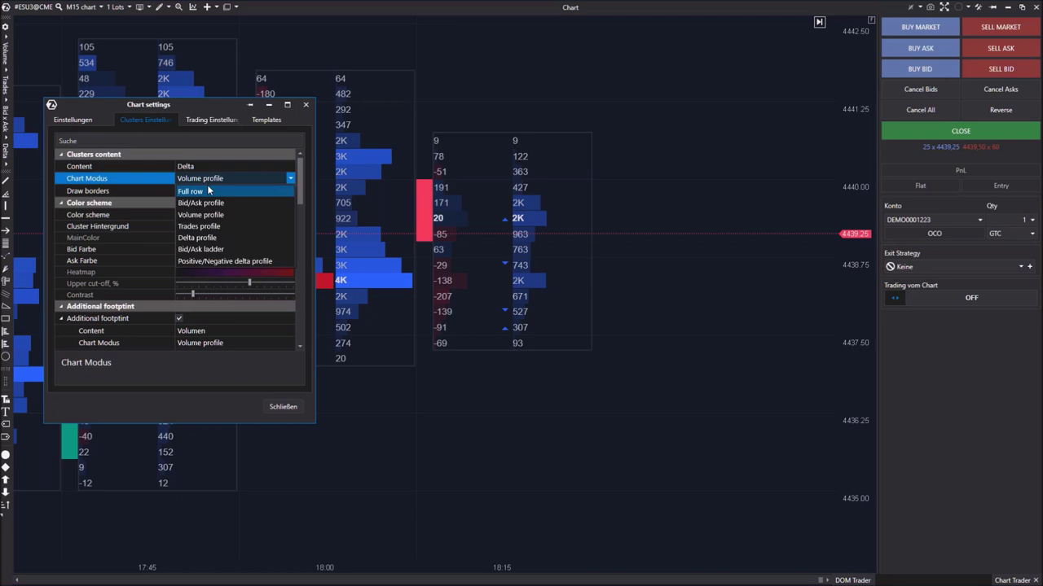
pyautogui.click(208, 191)
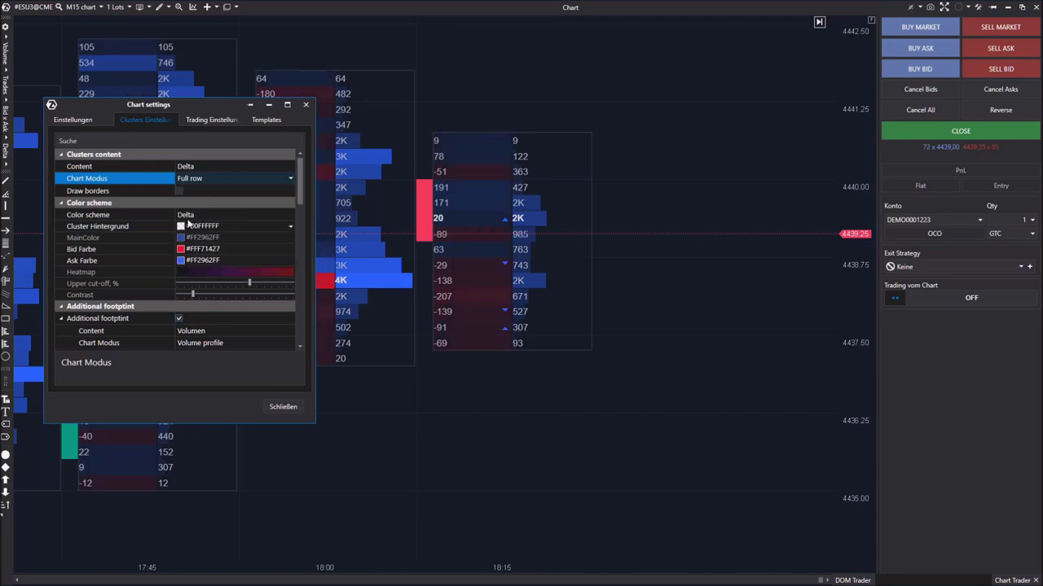
# Change the main clusters' bid color to standard red and close the chart settings.
pyautogui.click(259, 272)
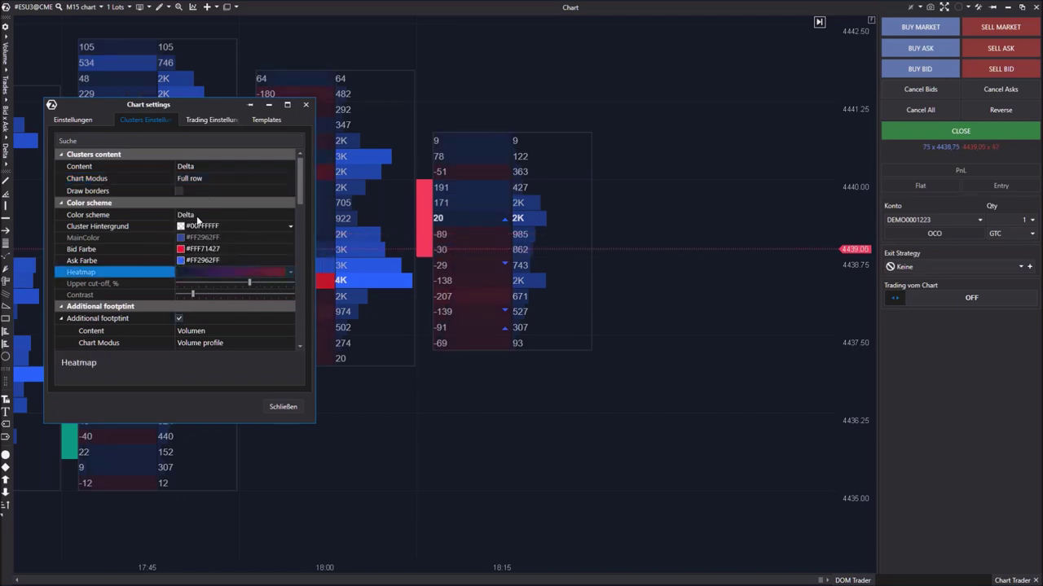
pyautogui.click(189, 249)
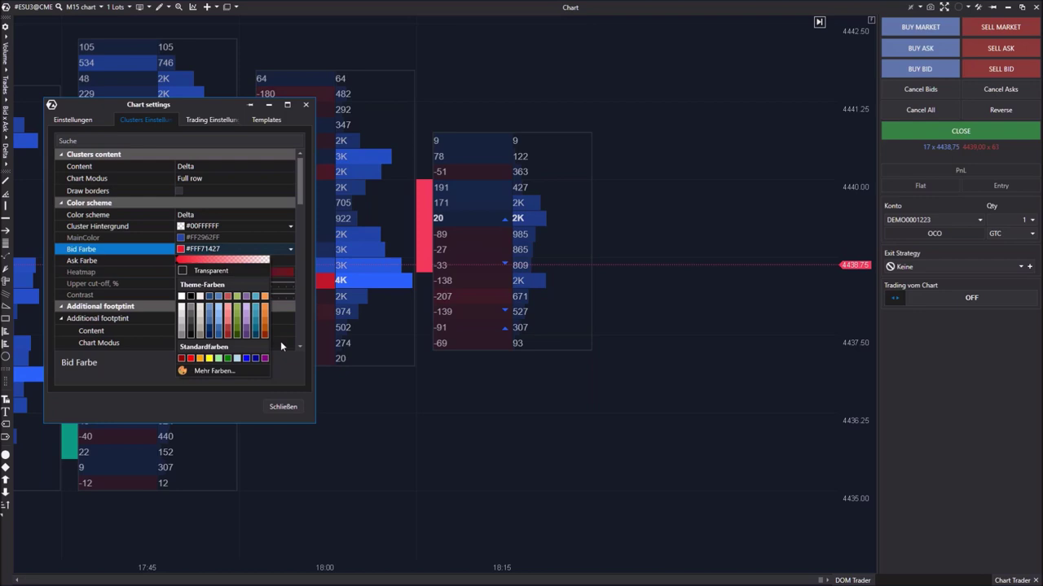
pyautogui.click(189, 359)
pyautogui.click(283, 407)
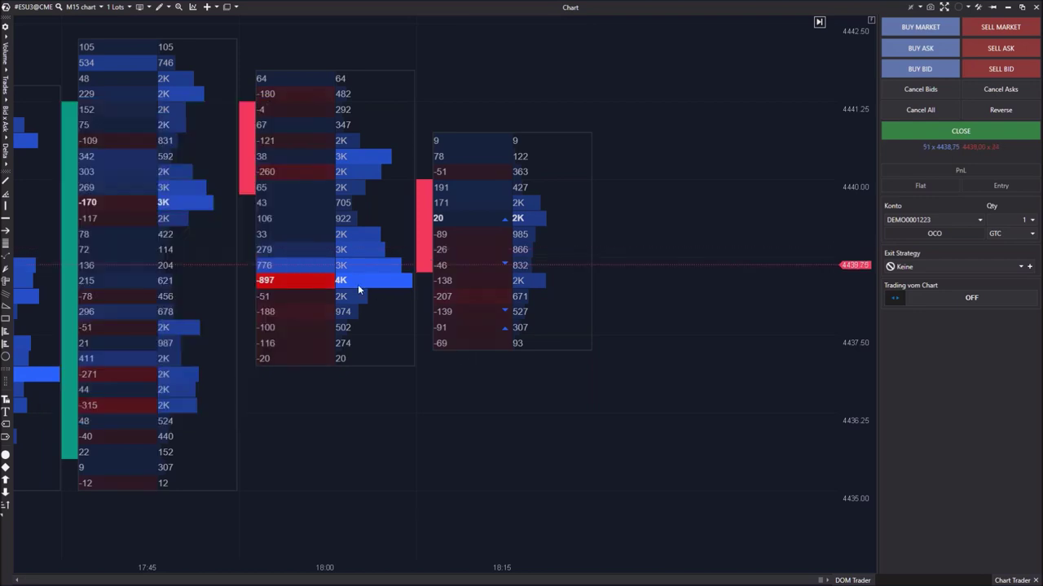
# Examine the delta and volume profile clusters on the recent M15 bars and back through the day's earlier price move.
pyautogui.scroll(1, 511, 397)
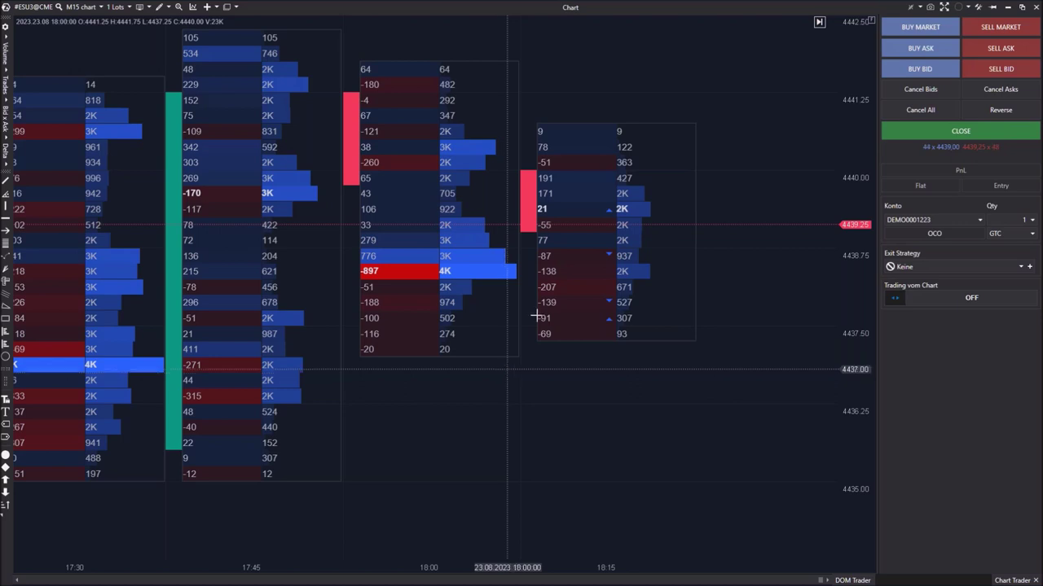
pyautogui.moveTo(845, 391); pyautogui.dragTo(845, 371)
pyautogui.moveTo(376, 568); pyautogui.dragTo(444, 540)
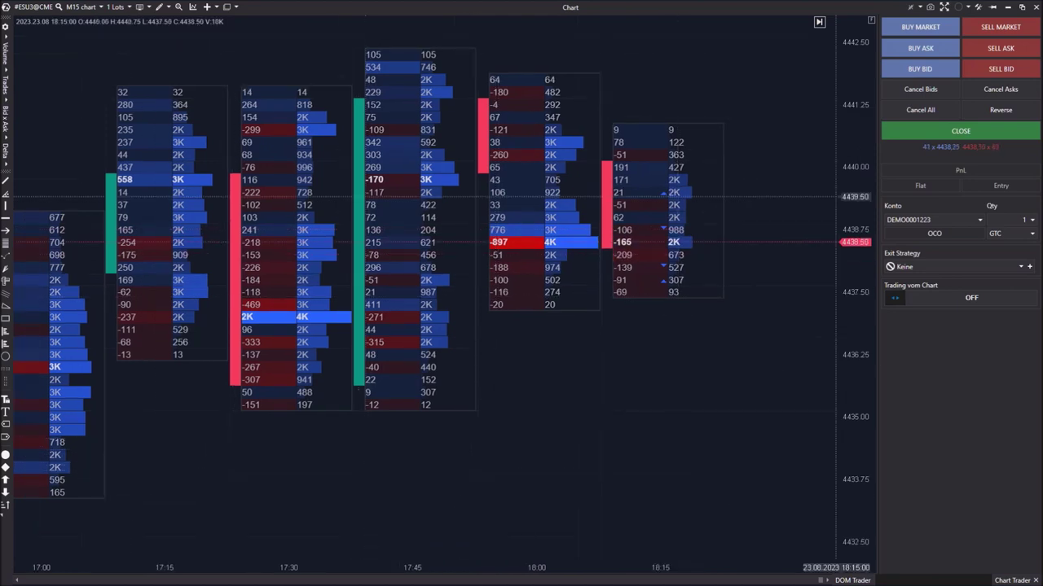
pyautogui.scroll(-5, 249, 565)
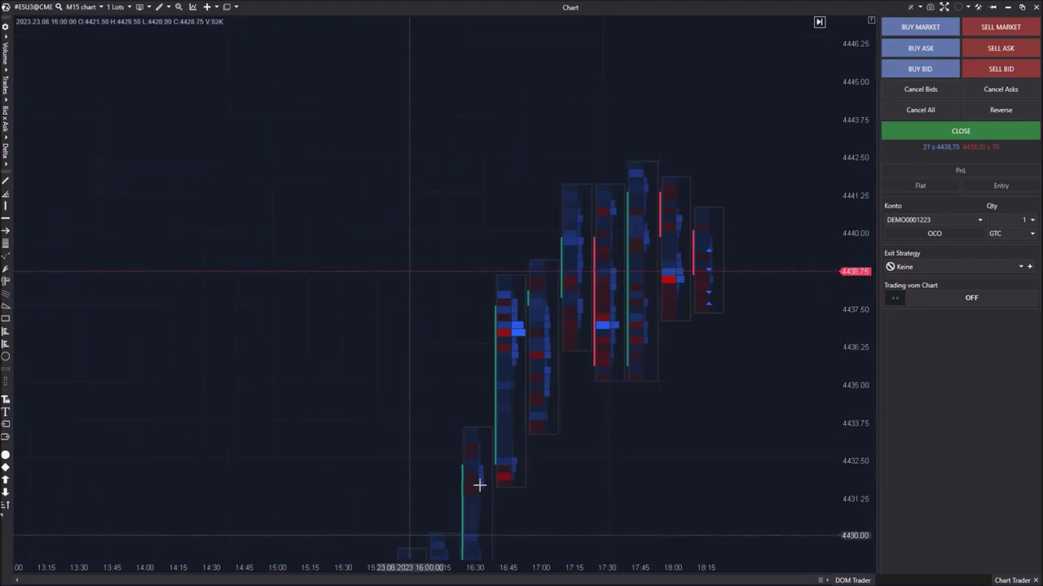
pyautogui.moveTo(477, 551); pyautogui.dragTo(592, 220)
pyautogui.moveTo(854, 407); pyautogui.dragTo(540, 380)
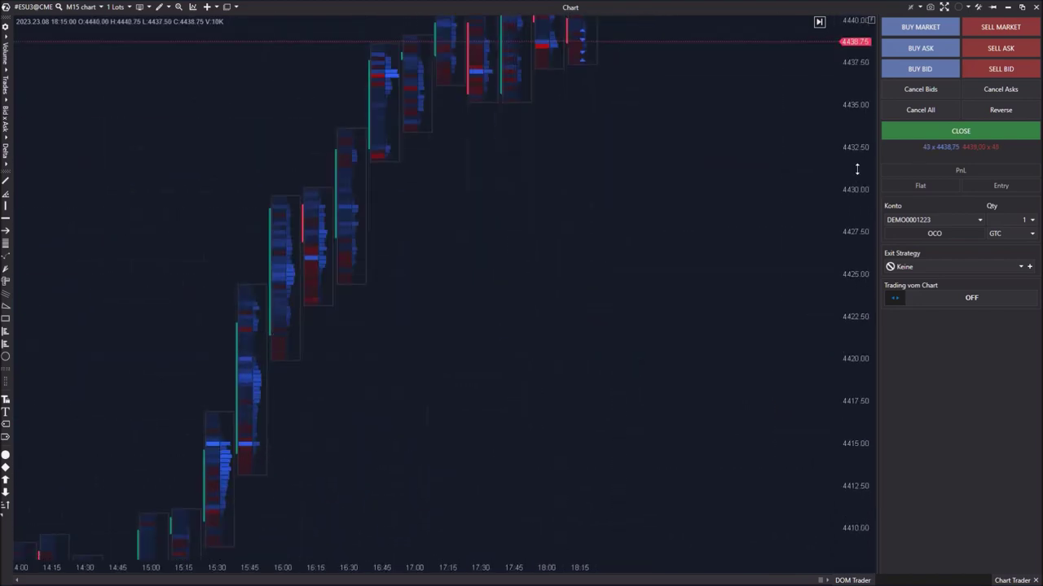
pyautogui.scroll(-3, 456, 456)
pyautogui.scroll(-3, 277, 564)
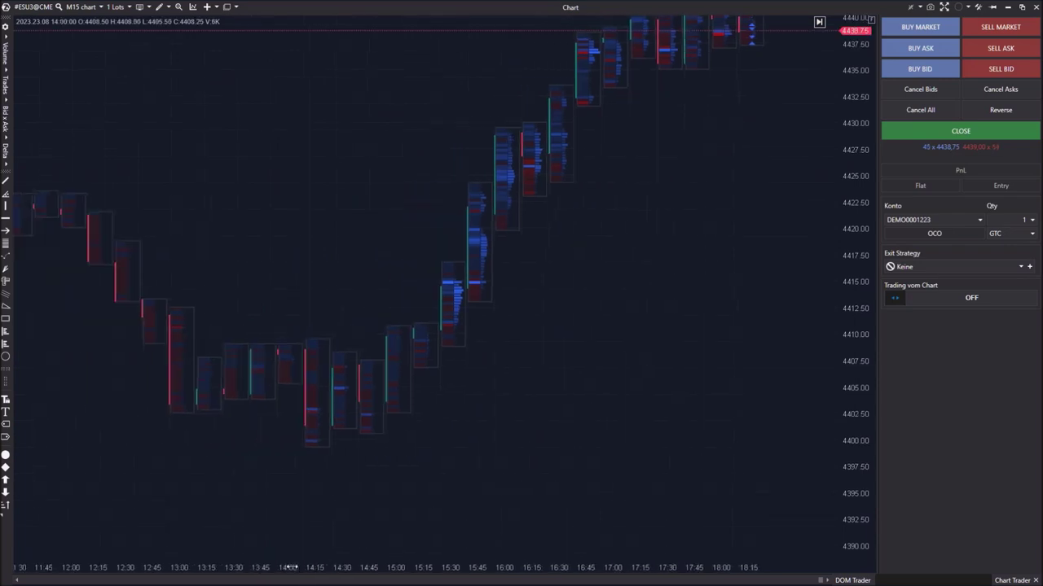
pyautogui.moveTo(362, 503); pyautogui.dragTo(351, 389)
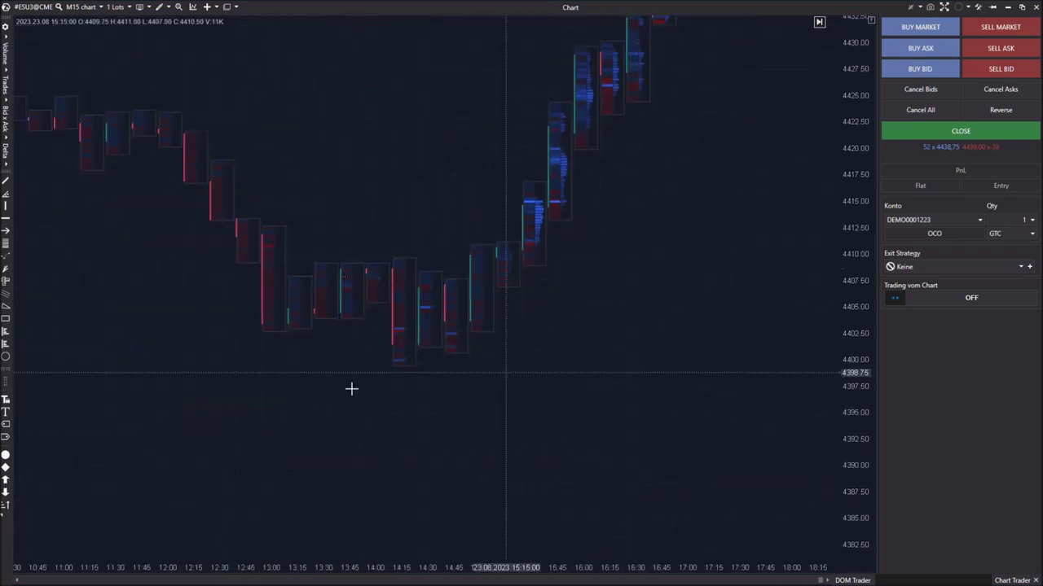
# Open the chart's indicator selection, search the available indicators for "orderflo" and clear the search.
pyautogui.rightClick(249, 413)
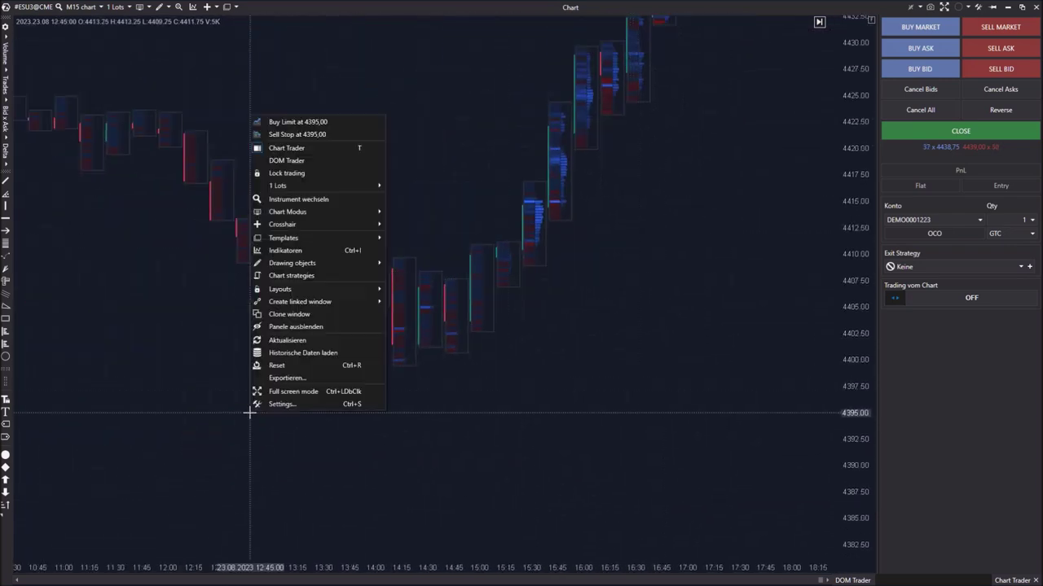
pyautogui.click(307, 250)
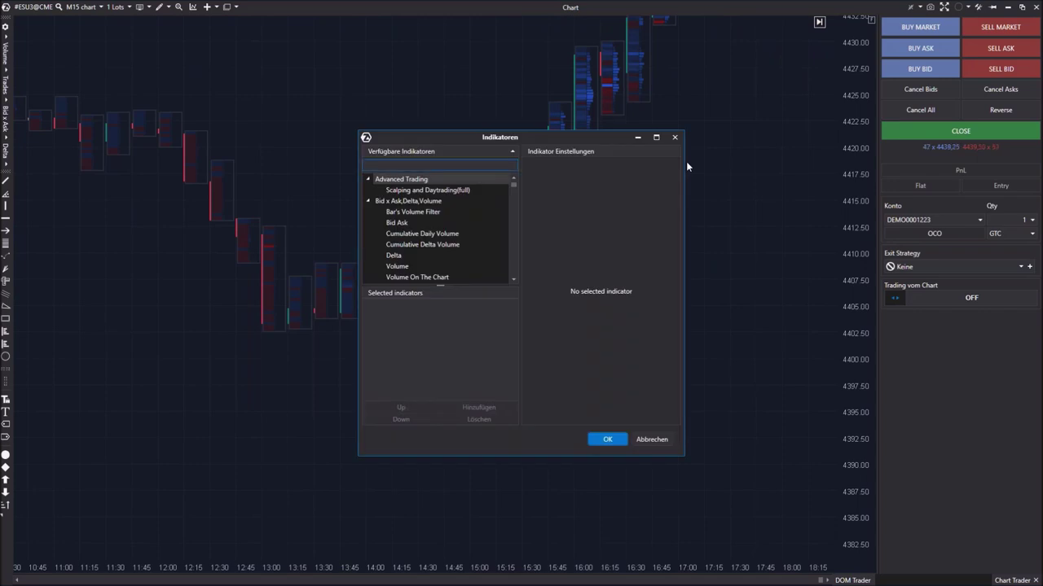
pyautogui.write('orderflo')
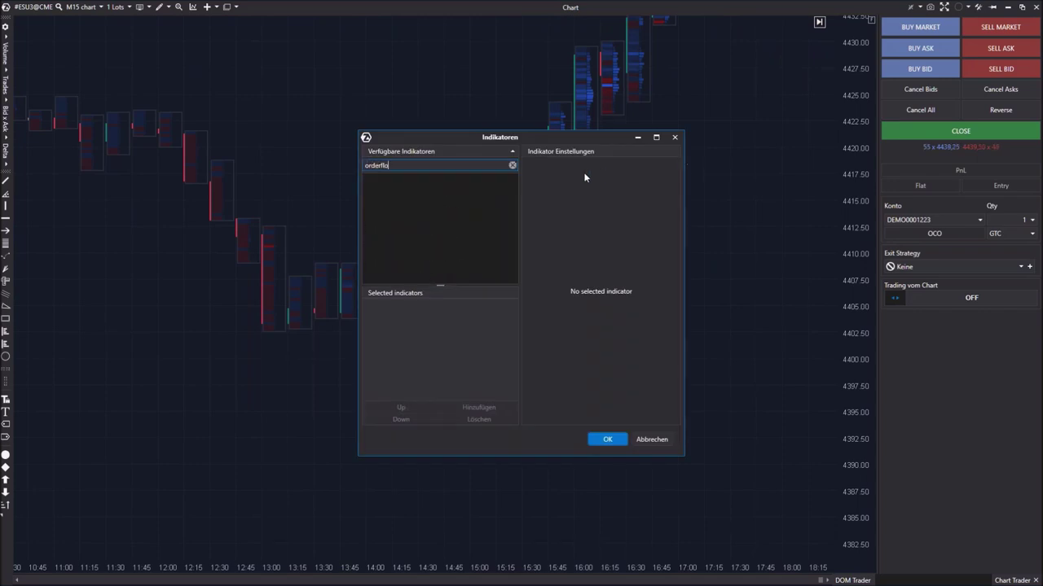
pyautogui.press('BackSpace')
pyautogui.press('BackSpace')
pyautogui.press('BackSpace')
pyautogui.press('BackSpace')
pyautogui.press('BackSpace')
pyautogui.press('BackSpace')
pyautogui.press('BackSpace')
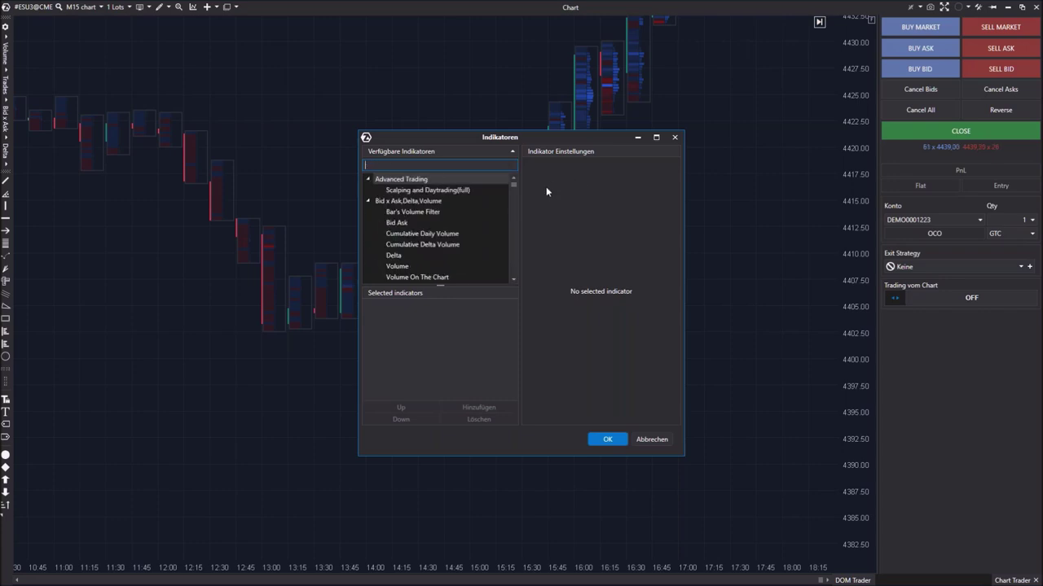
pyautogui.write('rit')
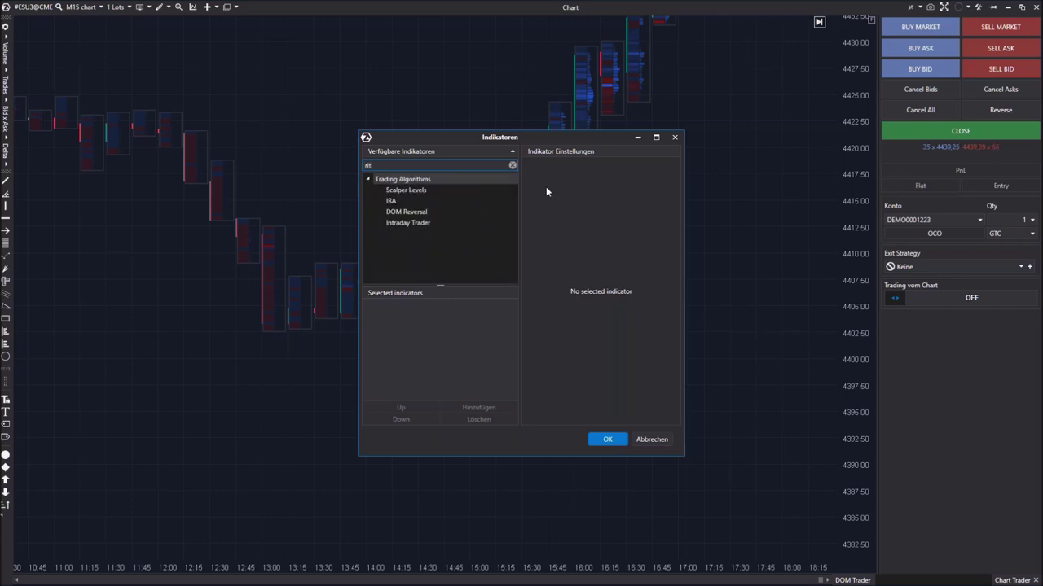
pyautogui.press('BackSpace')
pyautogui.press('BackSpace')
pyautogui.press('BackSpace')
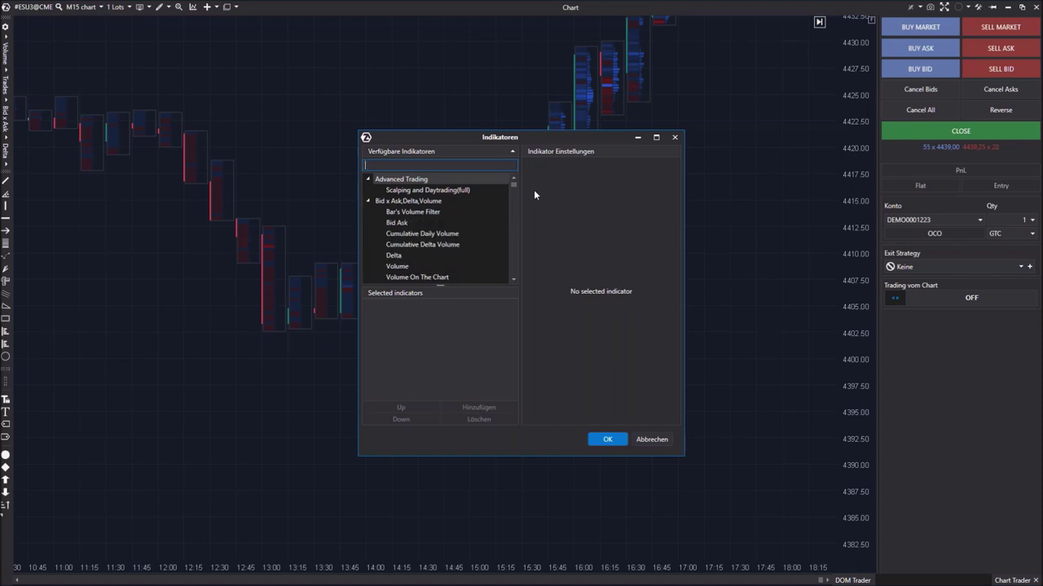
pyautogui.write('n')
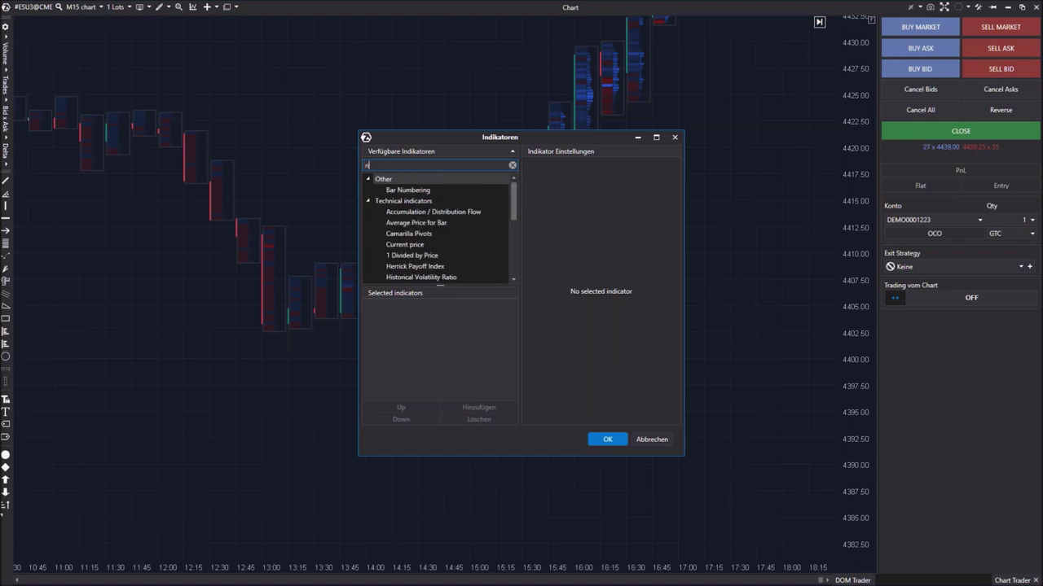
pyautogui.write('t')
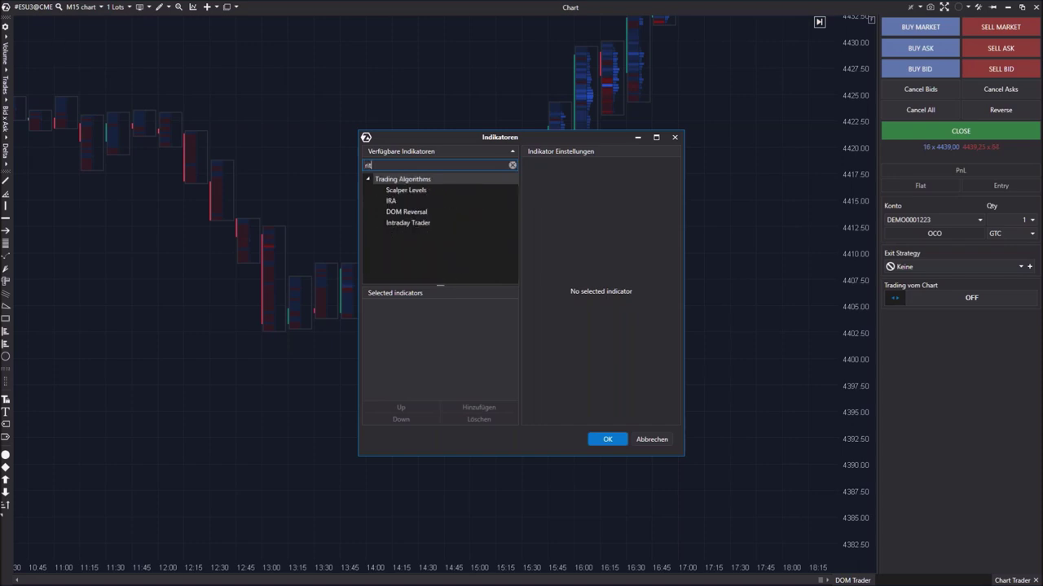
pyautogui.press('BackSpace')
pyautogui.press('BackSpace')
pyautogui.press('BackSpace')
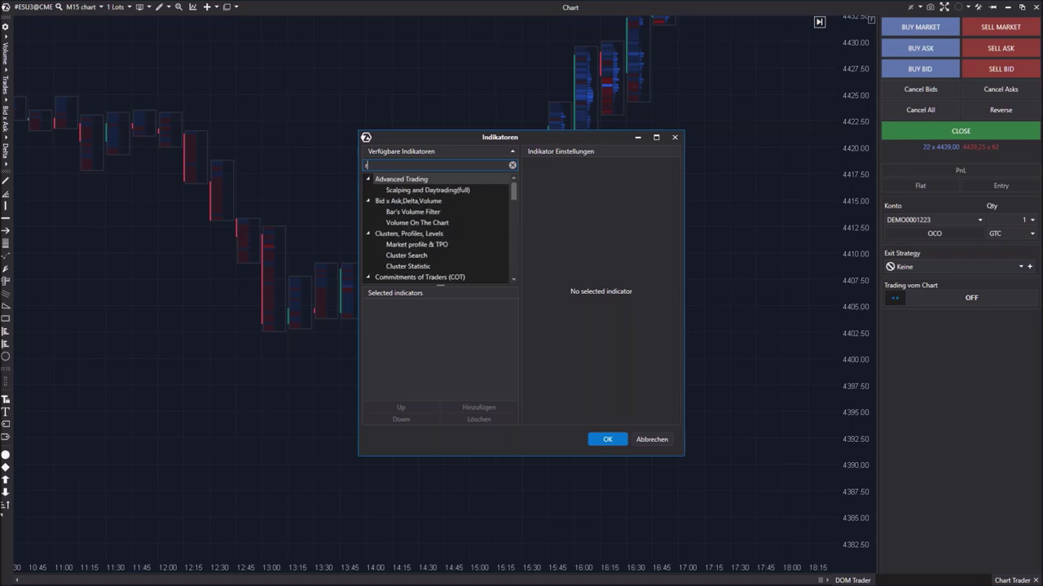
# Search the available indicators for "ord" and add the Order Flow Rhythm indicator to the chart with its default settings.
pyautogui.write('ord')
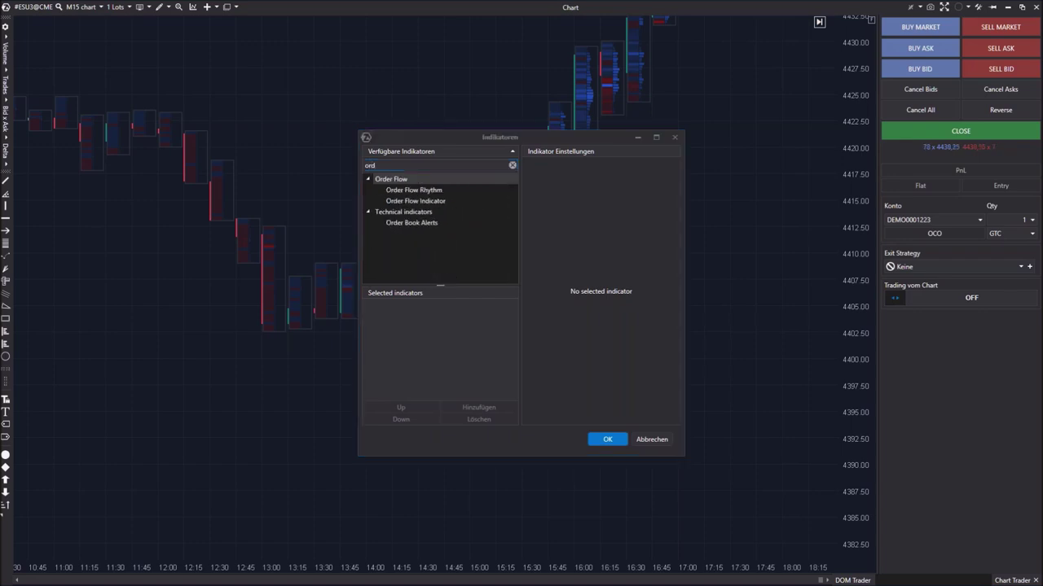
pyautogui.click(418, 191)
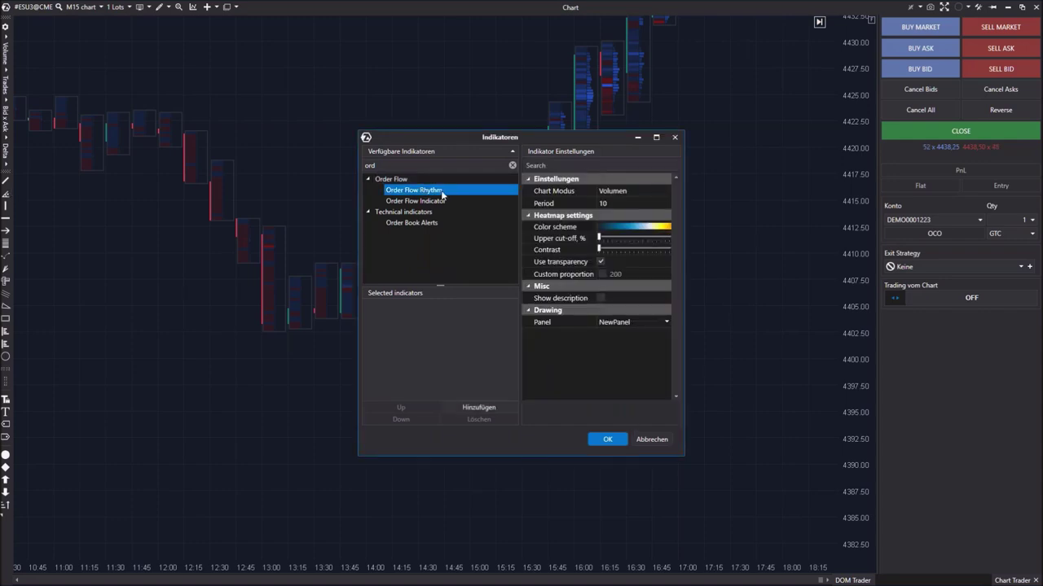
pyautogui.moveTo(432, 137); pyautogui.dragTo(305, 127)
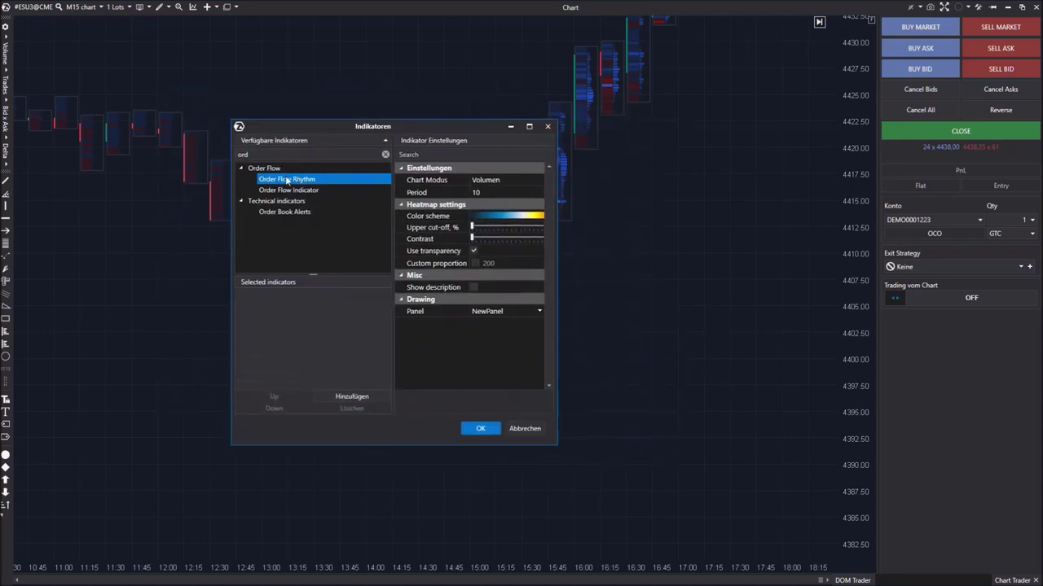
pyautogui.doubleClick(287, 181)
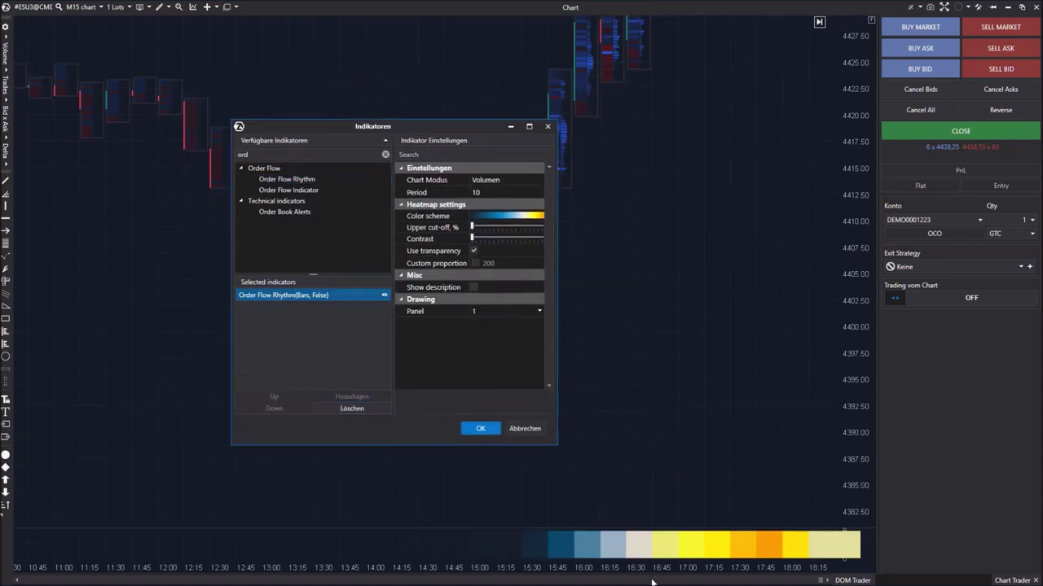
pyautogui.click(480, 428)
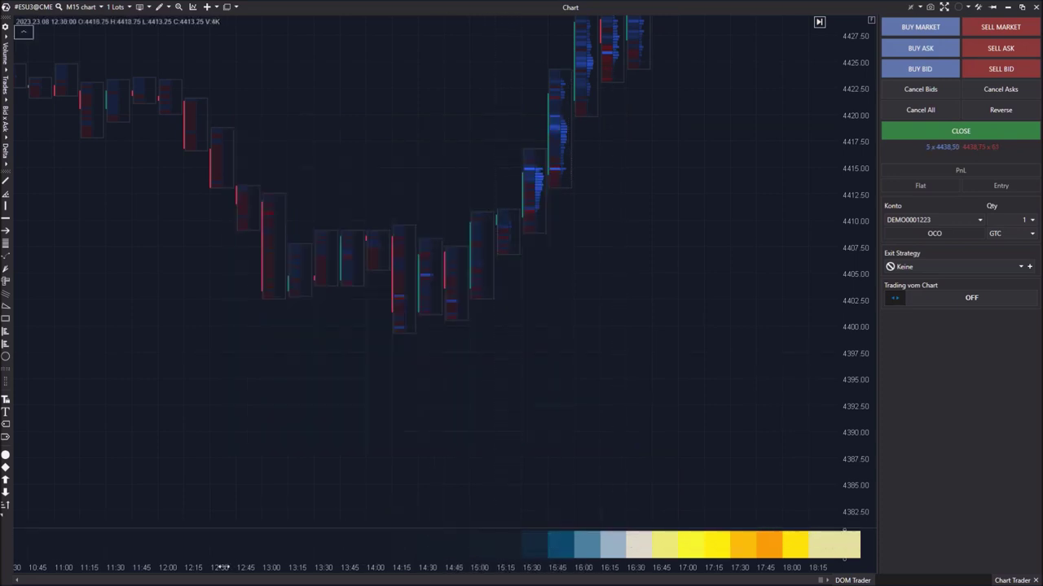
# Reduce the height of the Order Flow Rhythm panel and examine its volume heatmap across the past days' trading sessions.
pyautogui.moveTo(204, 568); pyautogui.dragTo(851, 552)
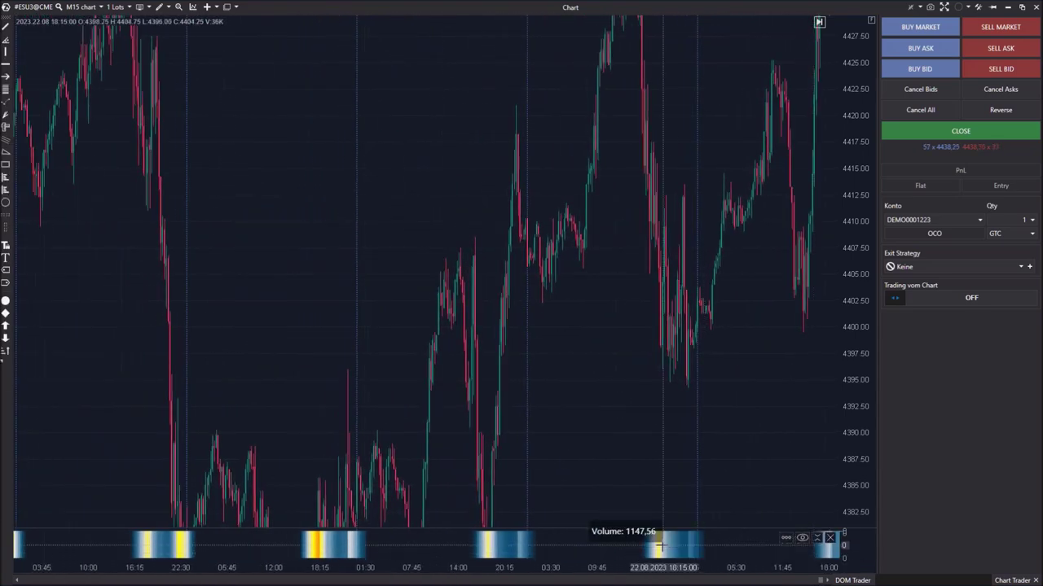
pyautogui.moveTo(617, 531); pyautogui.dragTo(615, 554)
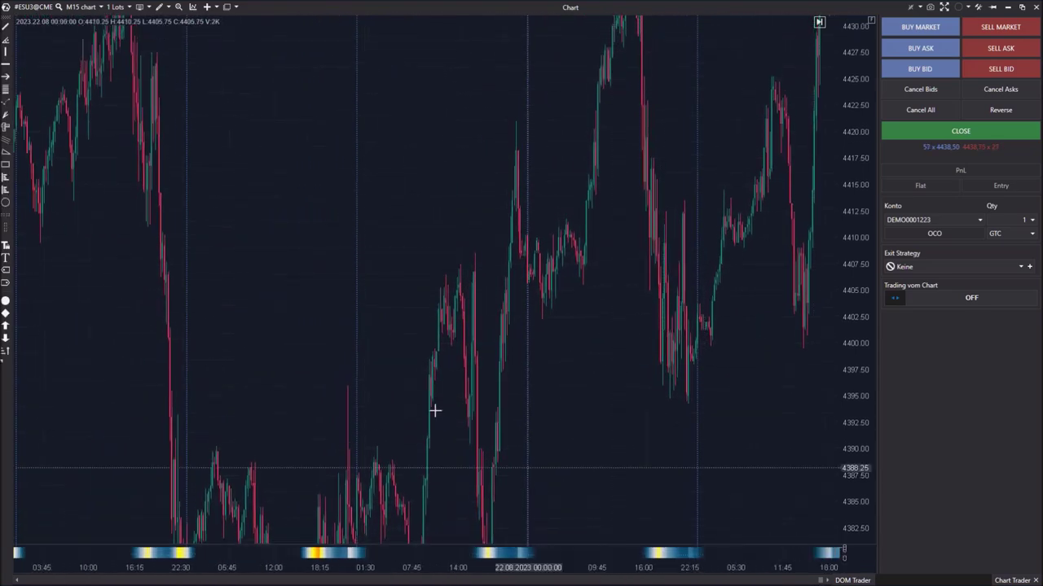
pyautogui.scroll(5, 394, 291)
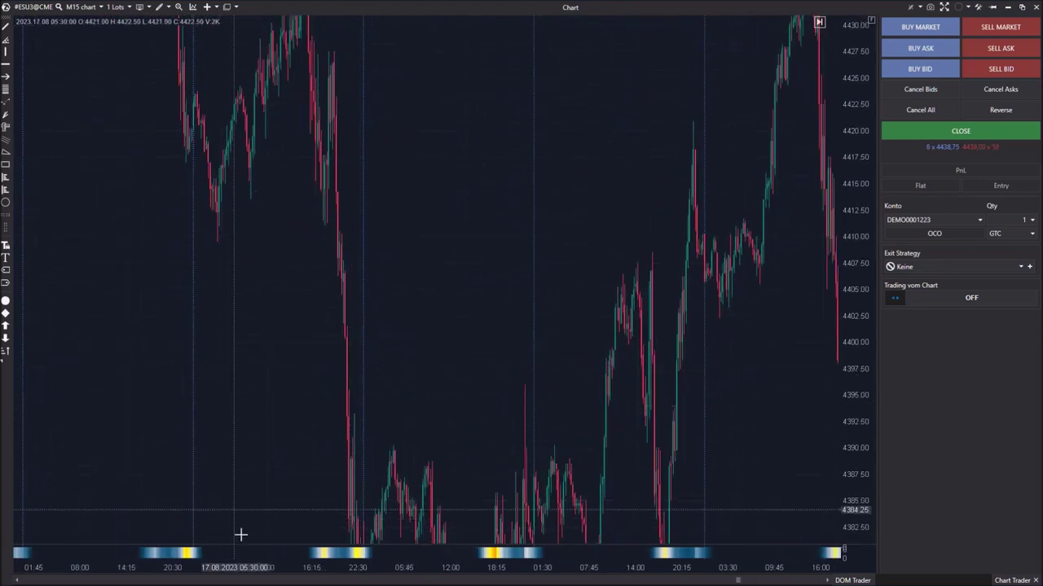
pyautogui.scroll(-3, 408, 433)
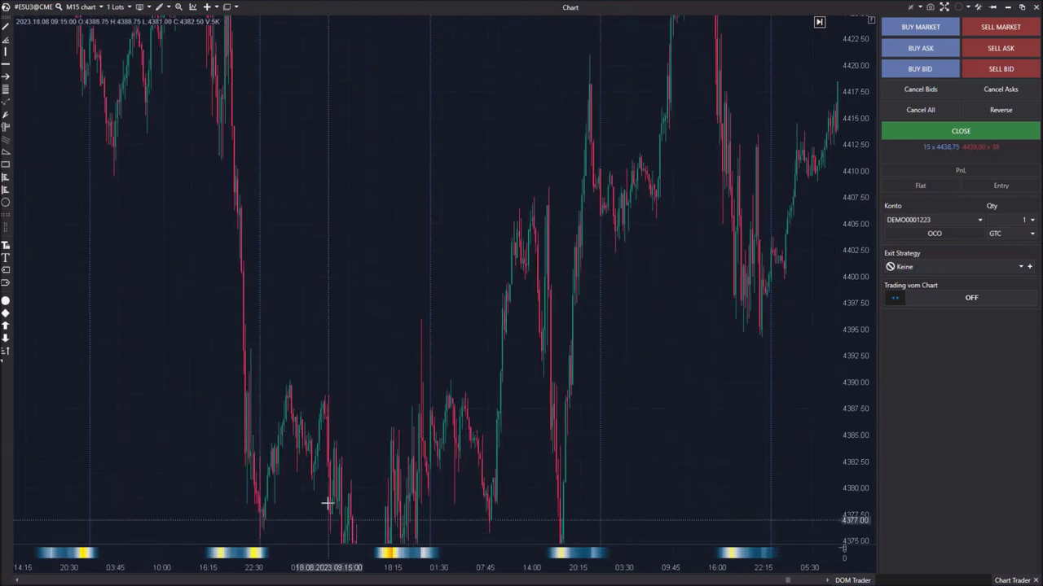
pyautogui.scroll(-4, 329, 502)
pyautogui.scroll(15, 353, 458)
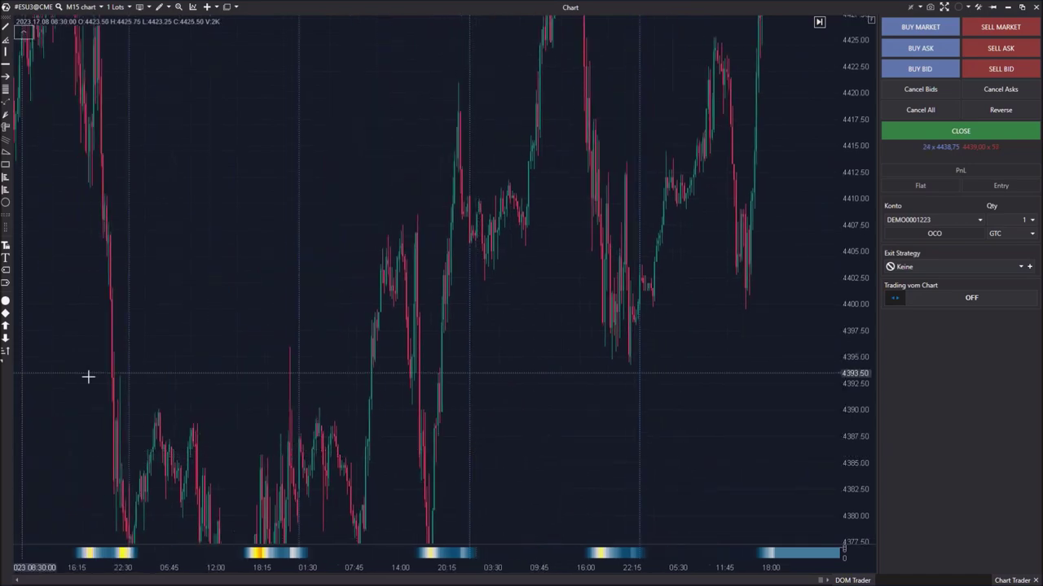
pyautogui.scroll(-10, 518, 426)
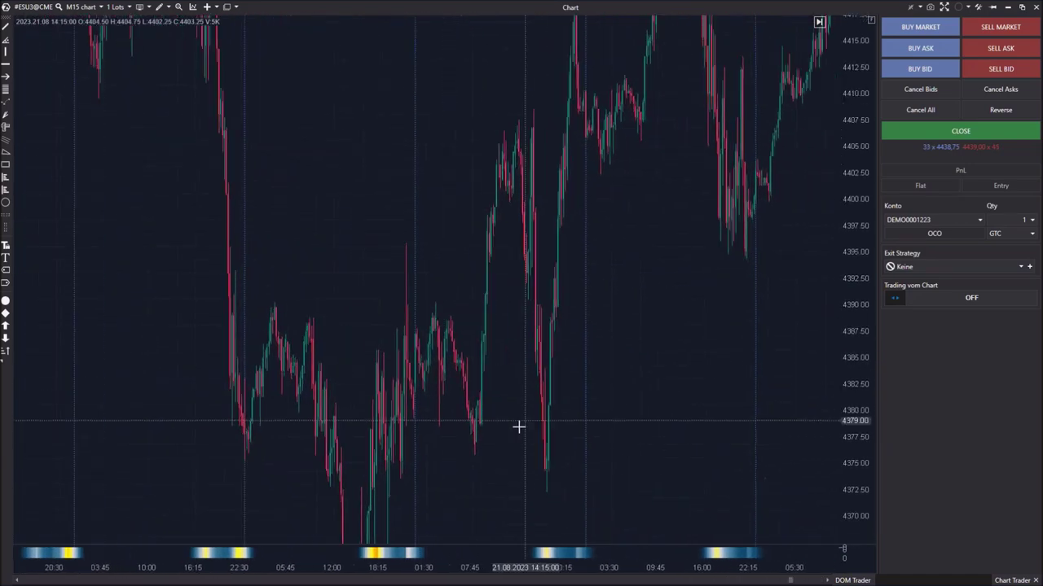
# Review the Order Flow Rhythm indicator's settings, close them unchanged and compare the heatmap with the price moves of recent days.
pyautogui.rightClick(300, 215)
pyautogui.click(330, 346)
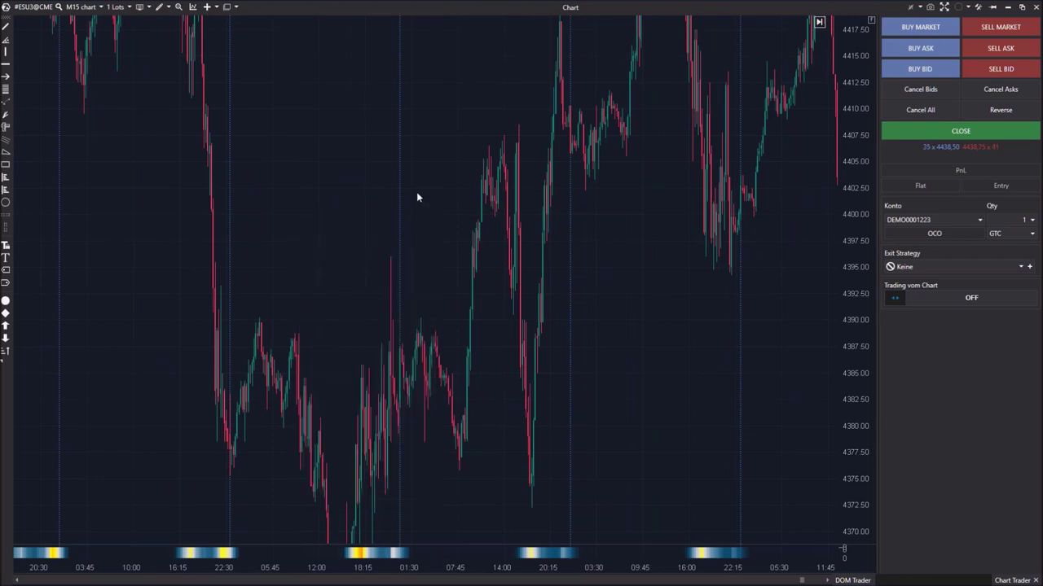
pyautogui.click(397, 306)
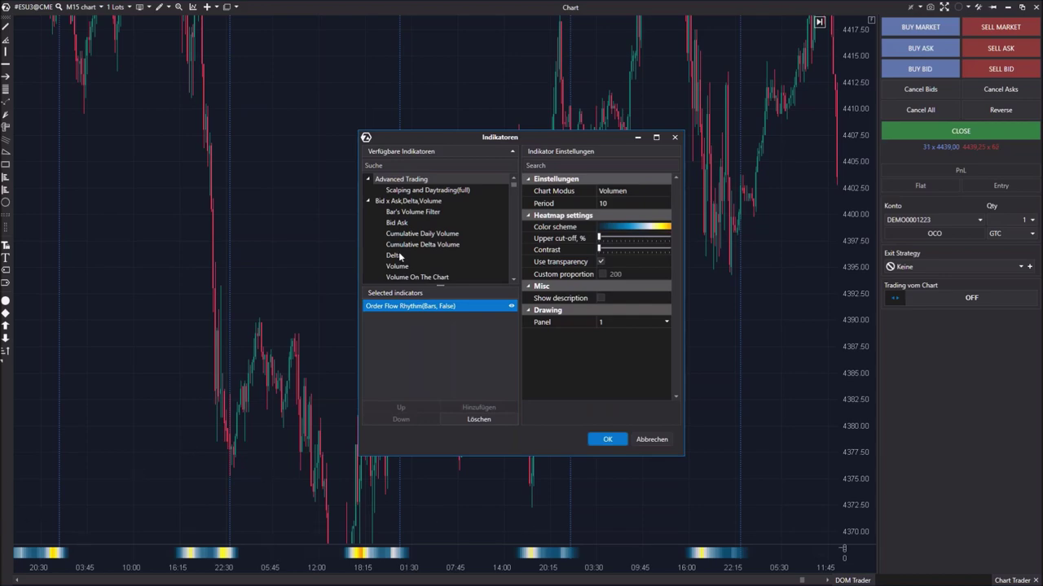
pyautogui.click(605, 440)
pyautogui.moveTo(424, 497); pyautogui.dragTo(904, 498)
pyautogui.moveTo(749, 503); pyautogui.dragTo(190, 565)
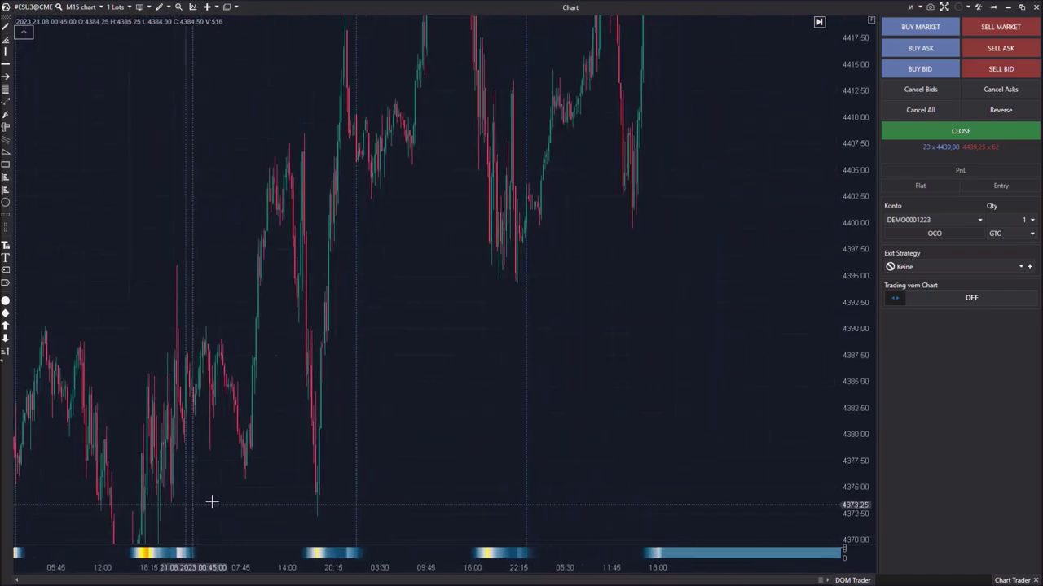
pyautogui.moveTo(457, 483); pyautogui.dragTo(578, 484)
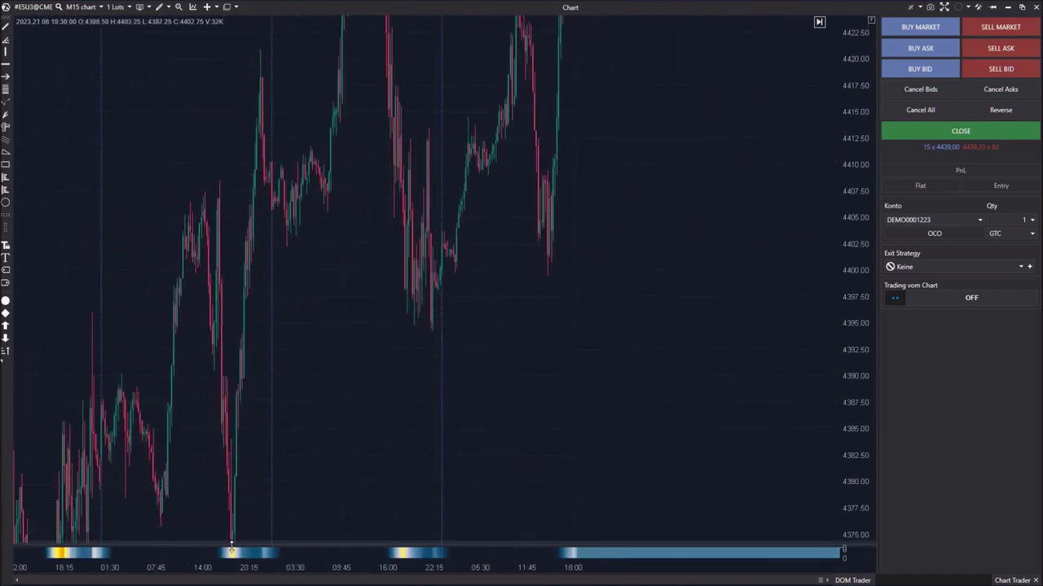
pyautogui.moveTo(625, 436); pyautogui.dragTo(810, 500)
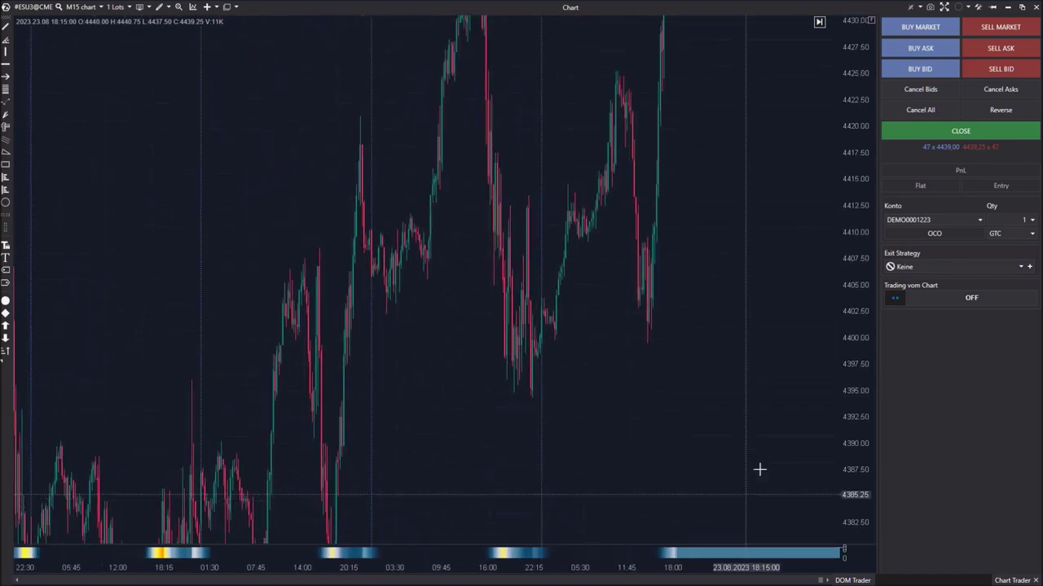
# Switch the chart's timeframe to M5 and examine the Order Flow Rhythm heatmap over the loaded days.
pyautogui.click(81, 7)
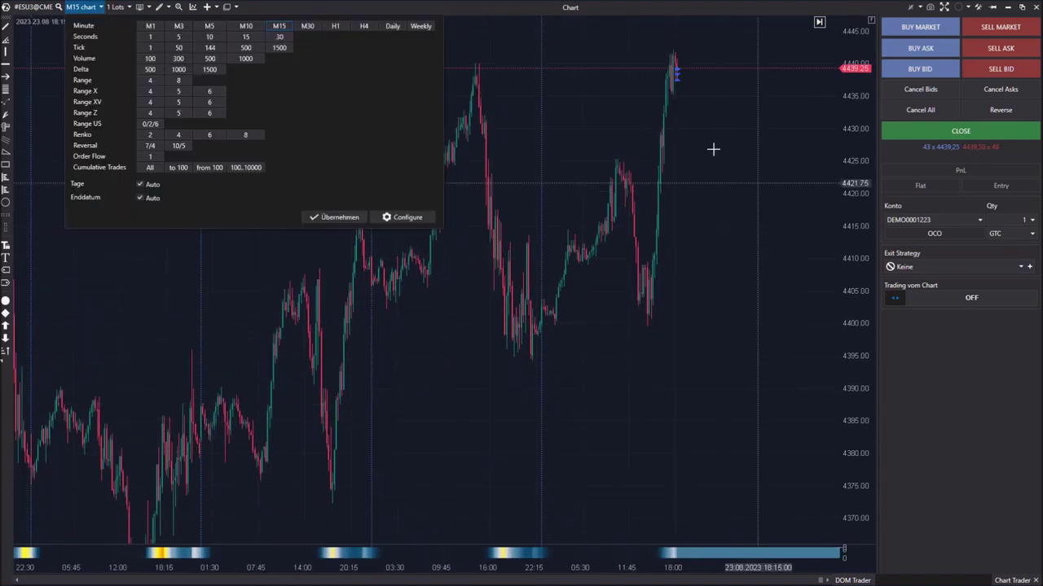
pyautogui.click(213, 35)
pyautogui.moveTo(502, 465); pyautogui.dragTo(22, 544)
pyautogui.scroll(-3, 219, 567)
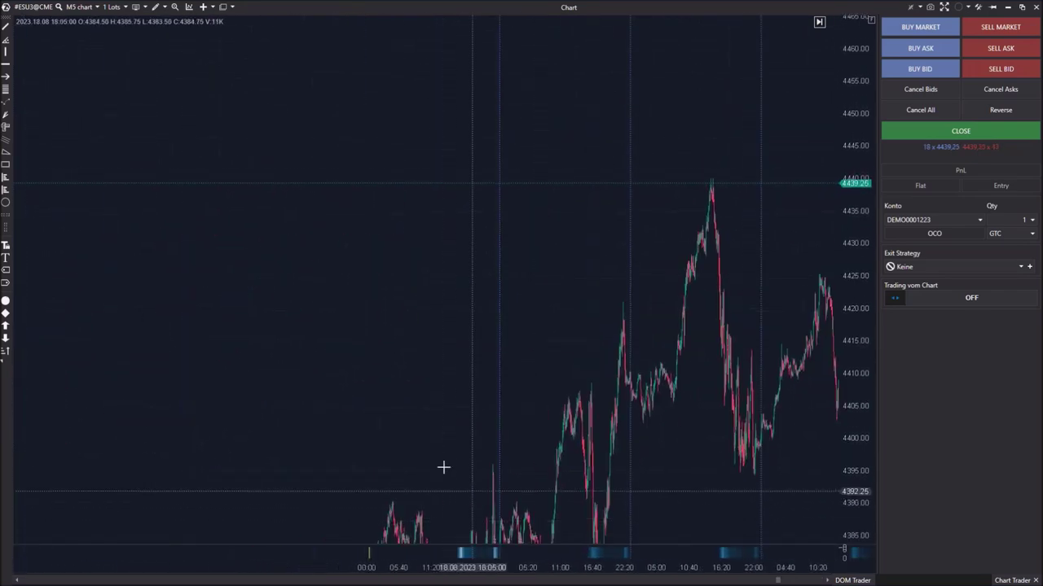
pyautogui.moveTo(442, 467); pyautogui.dragTo(280, 468)
pyautogui.moveTo(710, 445); pyautogui.dragTo(688, 450)
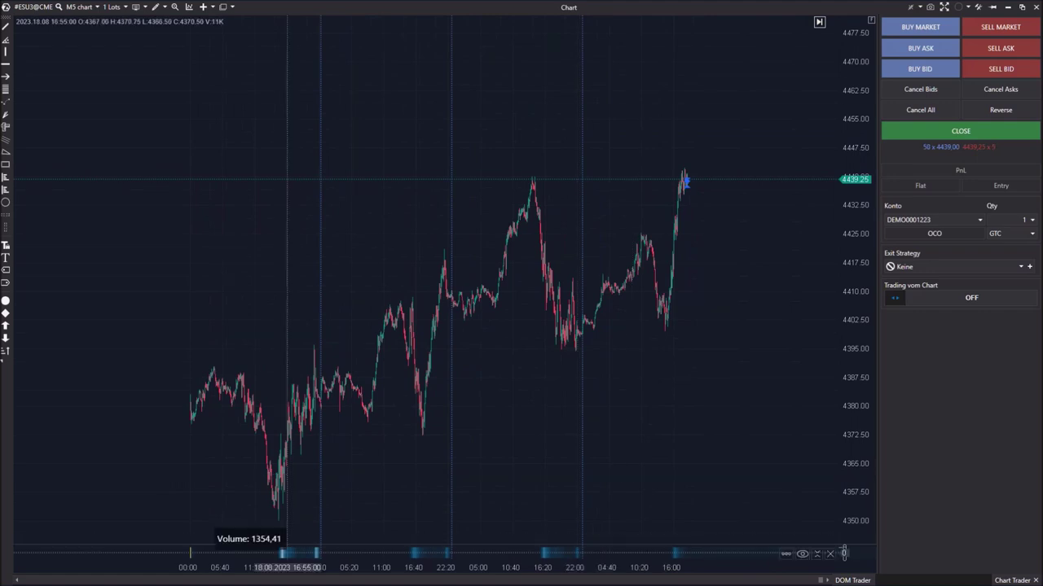
pyautogui.moveTo(380, 563); pyautogui.dragTo(294, 569)
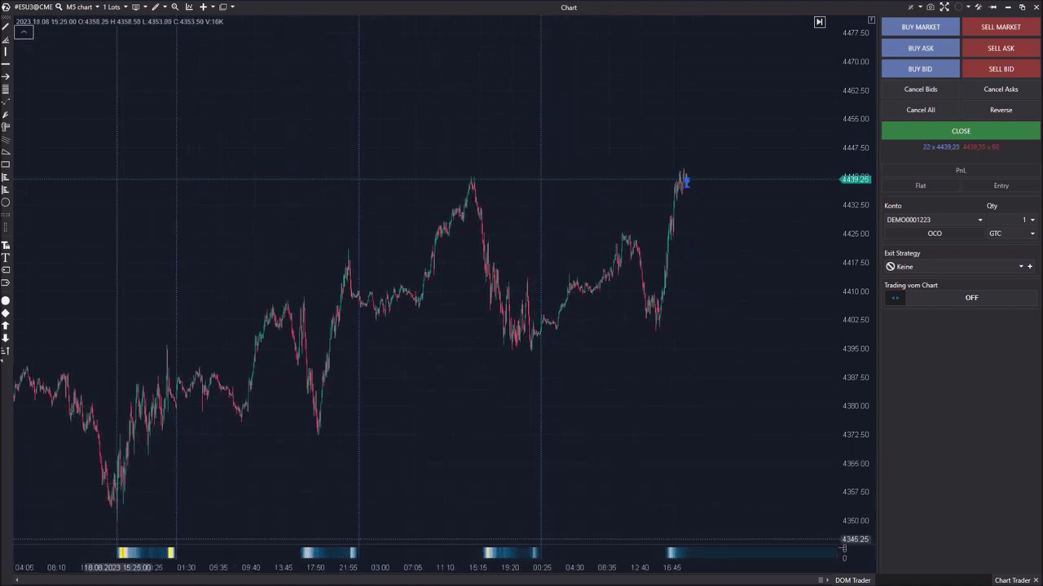
# Open the Order Flow Rhythm settings and set the heatmap color scheme to the red-to-blue gradient with a dark centre and white ends.
pyautogui.rightClick(424, 454)
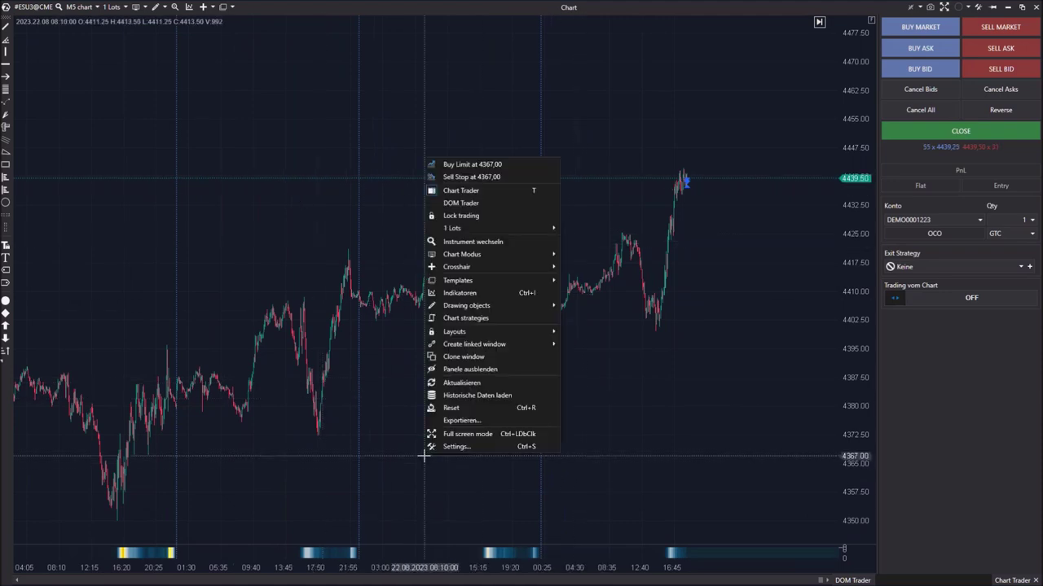
pyautogui.click(473, 292)
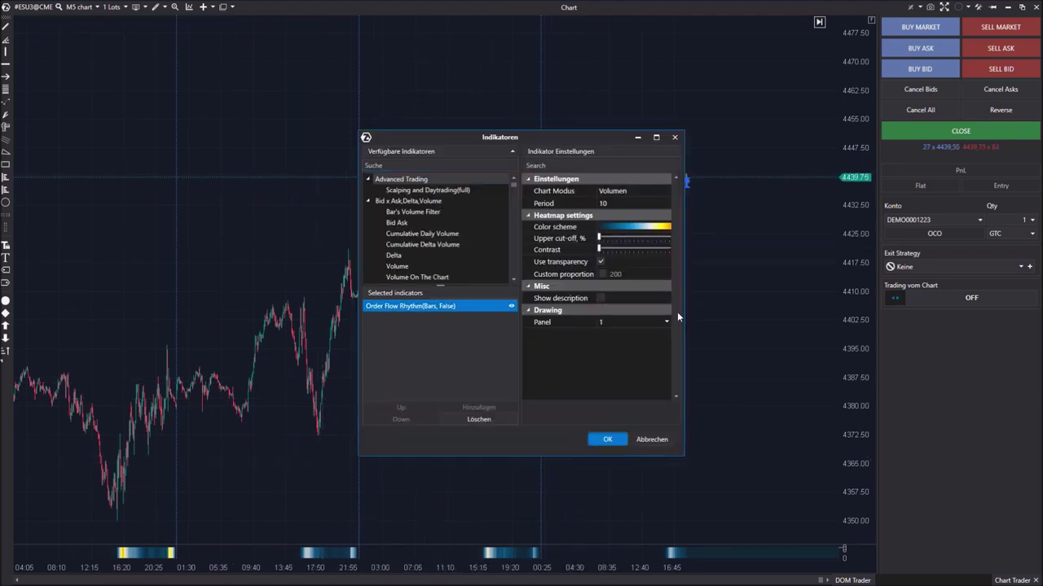
pyautogui.click(657, 228)
pyautogui.click(658, 227)
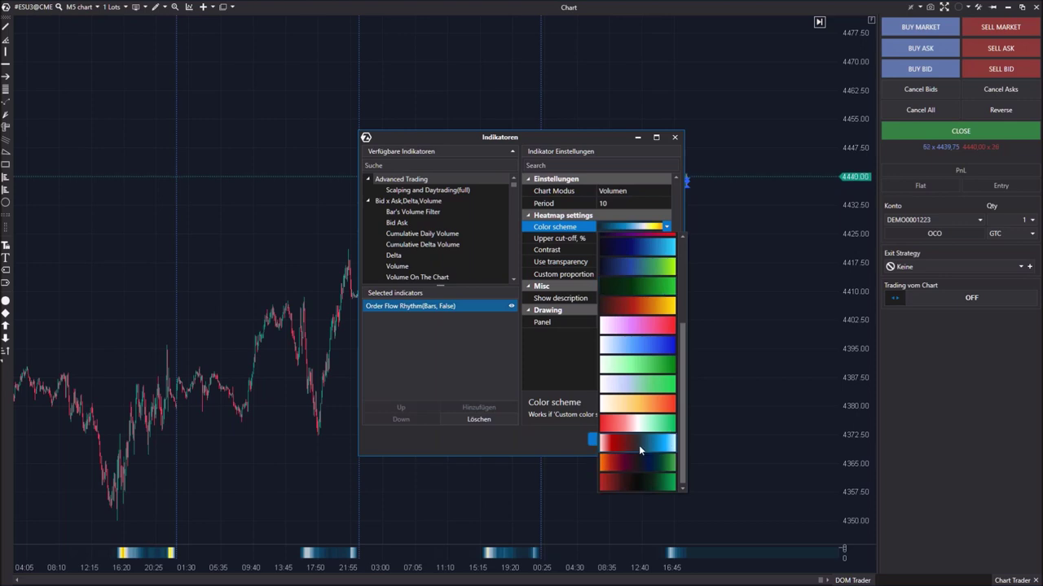
pyautogui.click(644, 443)
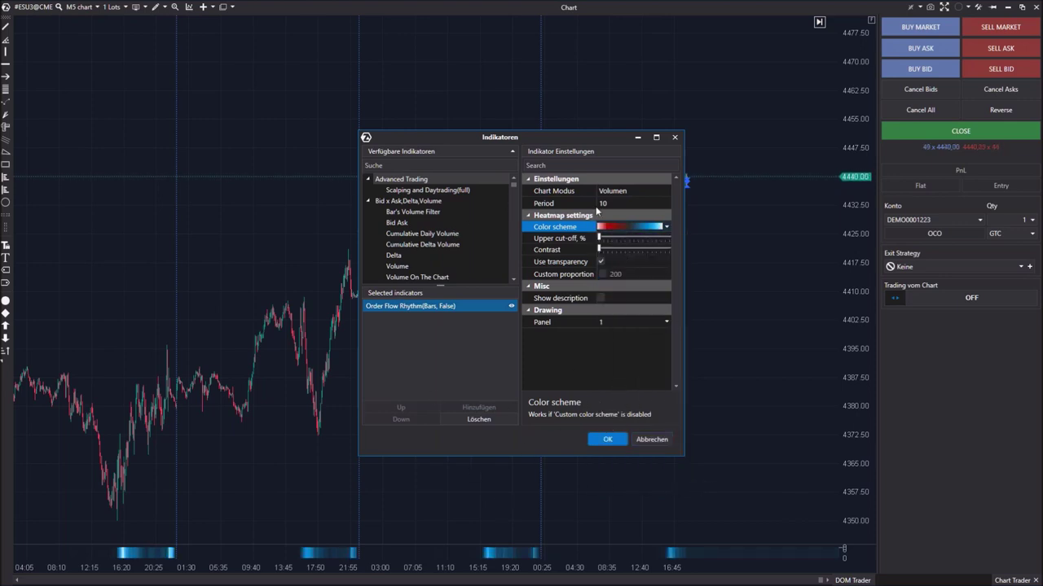
# Set the Order Flow Rhythm indicator's Chart Modus to BidAsk.
pyautogui.click(626, 187)
pyautogui.click(626, 187)
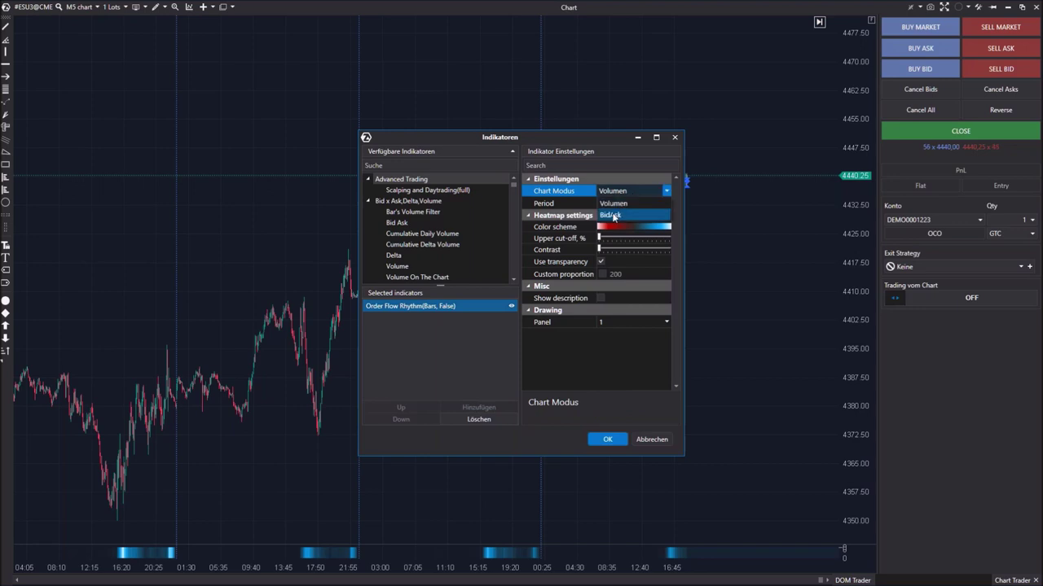
pyautogui.click(613, 215)
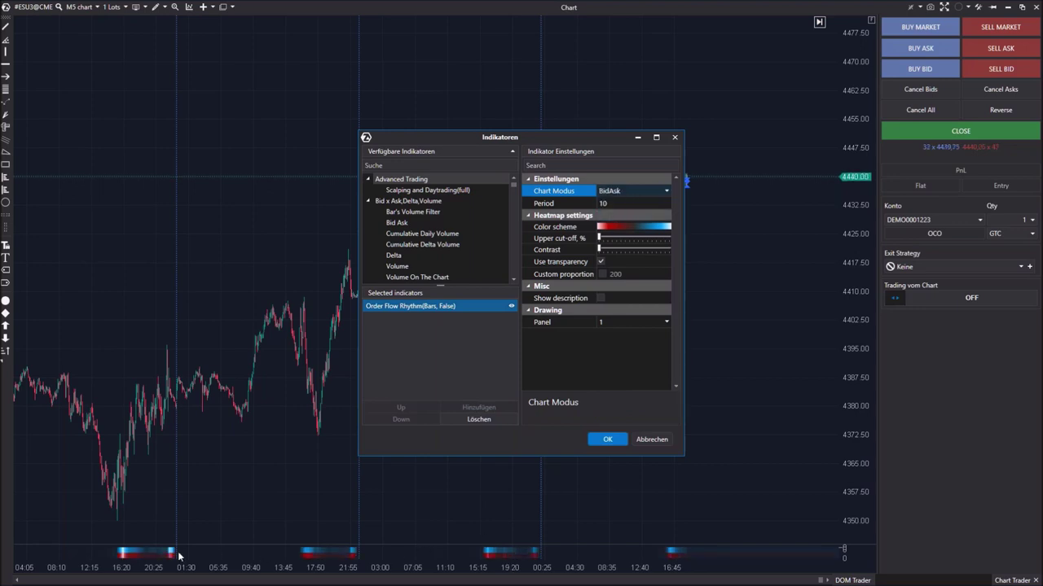
# Set the Order Flow Rhythm indicator's drawing panel to Chart and apply the indicator settings.
pyautogui.click(640, 323)
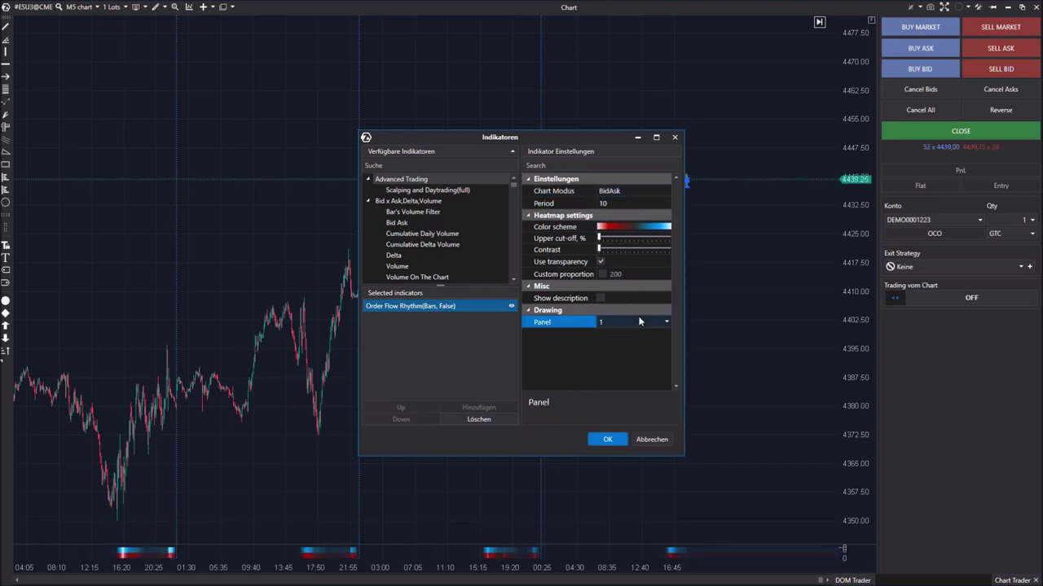
pyautogui.click(639, 322)
pyautogui.click(632, 355)
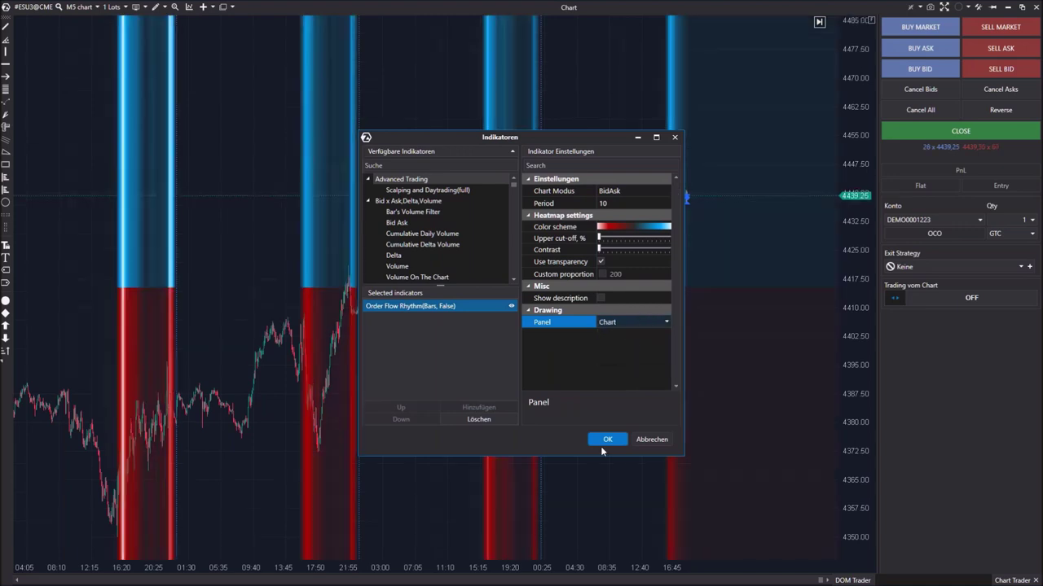
pyautogui.click(603, 441)
pyautogui.moveTo(142, 569); pyautogui.dragTo(214, 574)
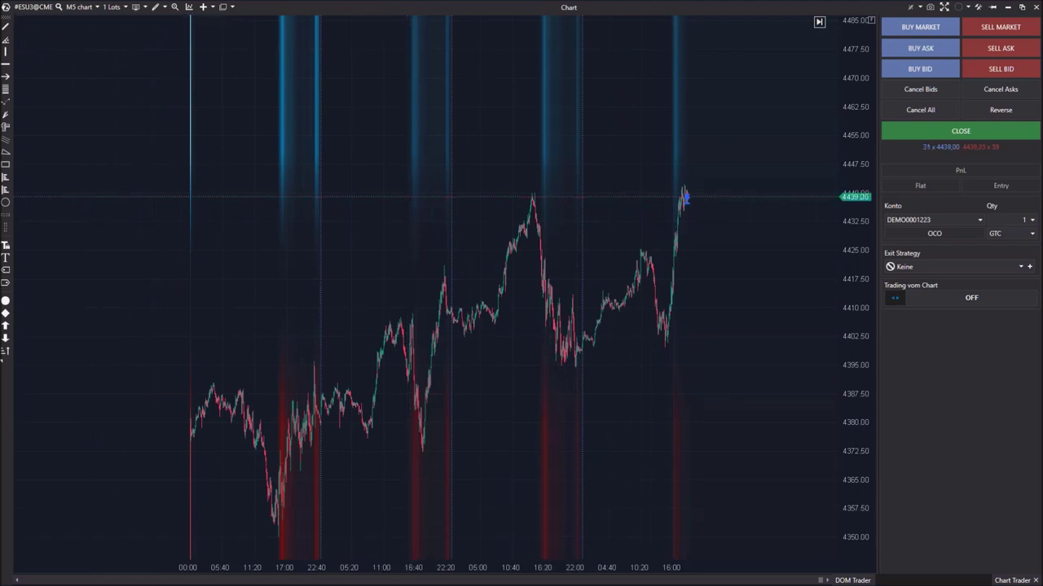
# Switch the M5 chart's number of loaded days from automatic to a longer manually entered period and apply it.
pyautogui.click(80, 7)
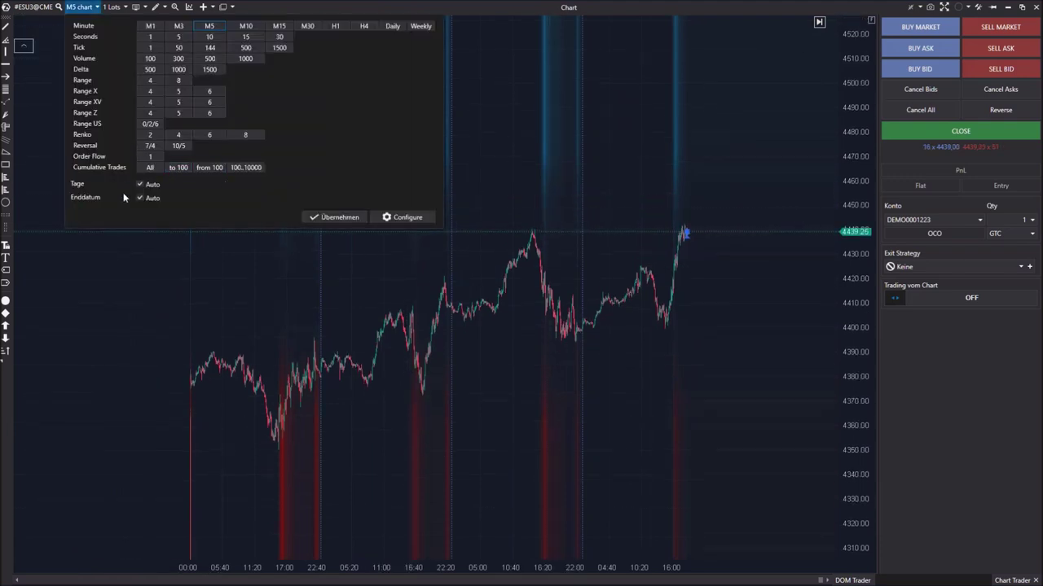
pyautogui.click(140, 186)
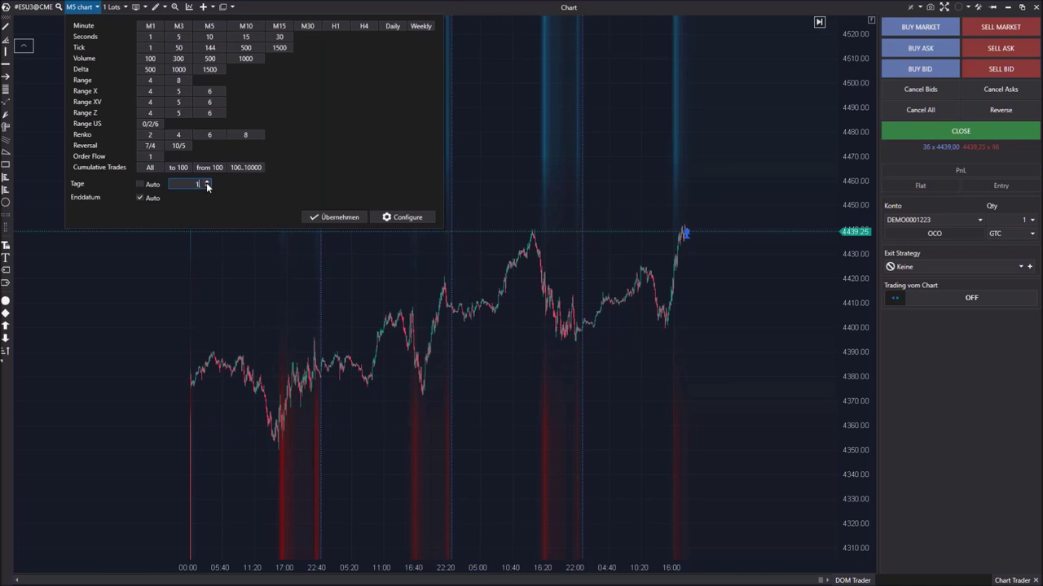
pyautogui.click(334, 216)
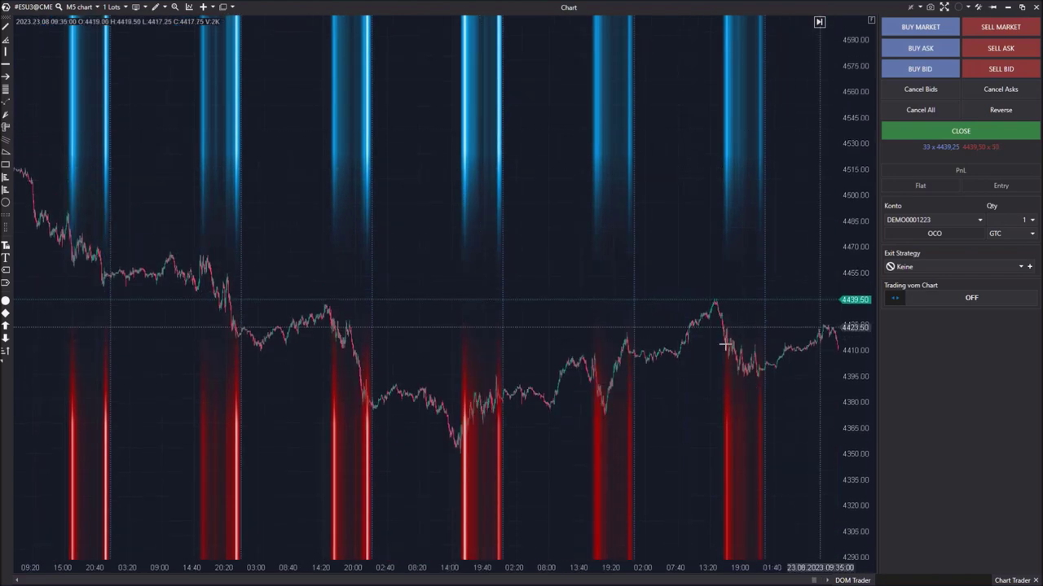
# Examine the Order Flow Rhythm heatmap across the older trading days, and compare it with the latest session in detail.
pyautogui.moveTo(167, 317); pyautogui.dragTo(438, 364)
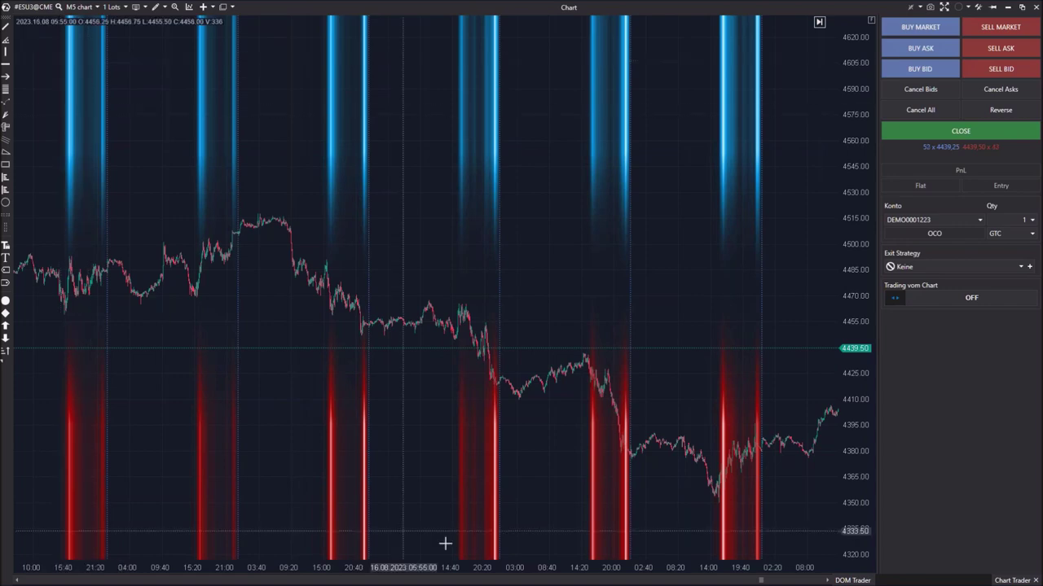
pyautogui.moveTo(442, 568); pyautogui.dragTo(478, 523)
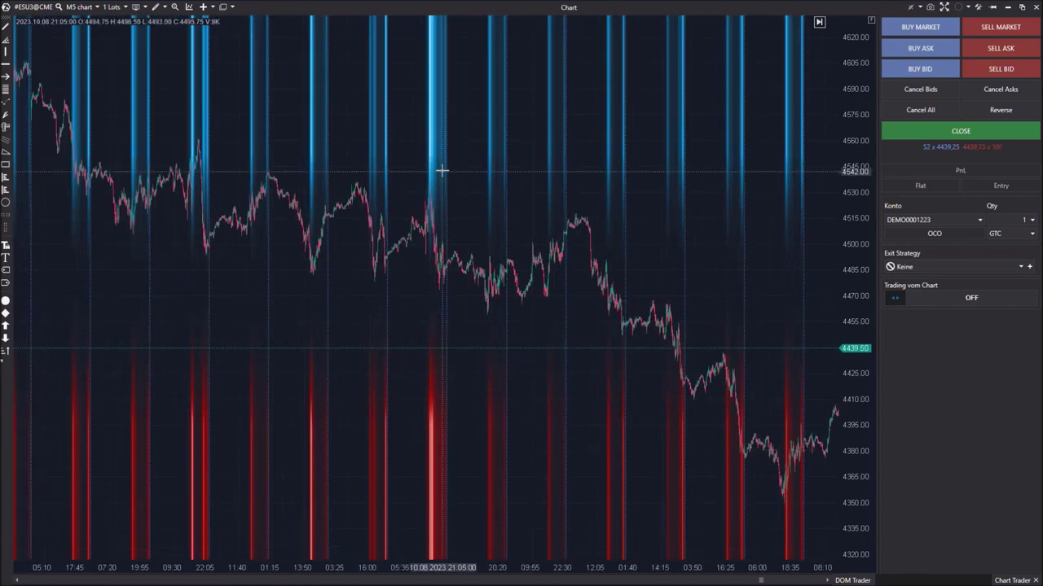
pyautogui.scroll(5, 349, 419)
pyautogui.scroll(15, 348, 419)
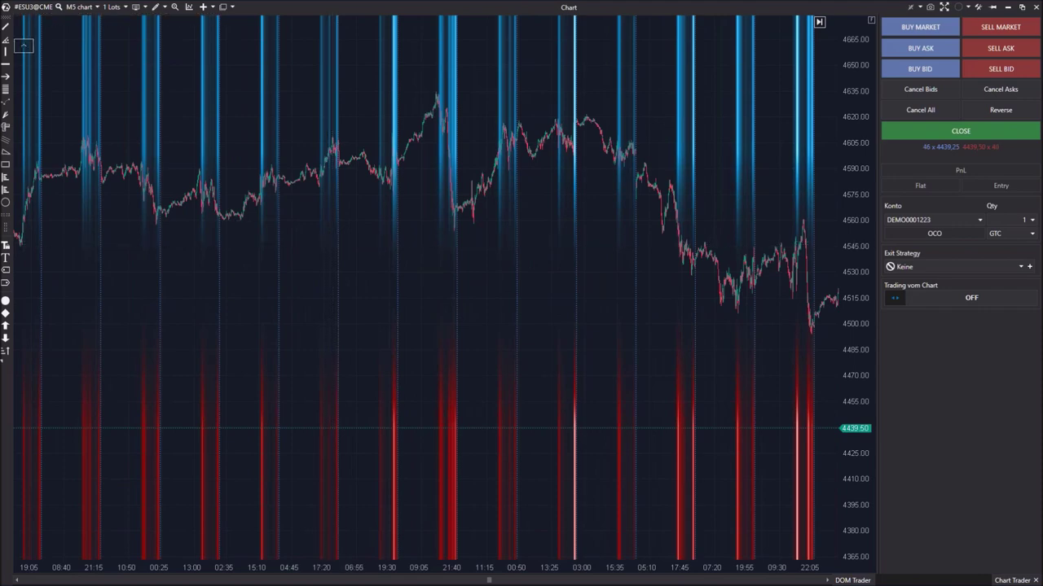
pyautogui.click(818, 24)
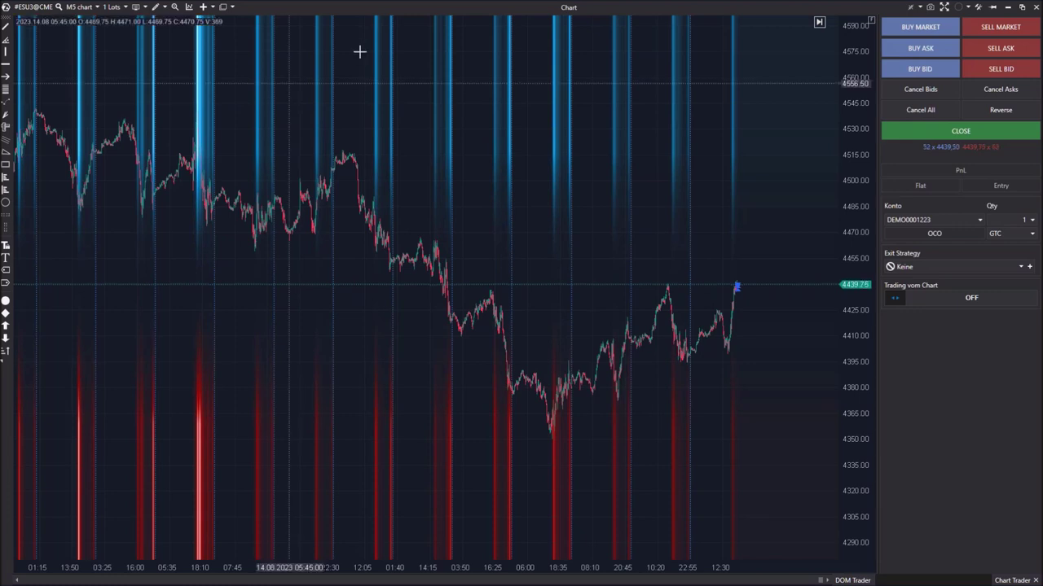
pyautogui.scroll(5, 116, 527)
pyautogui.scroll(-8, 116, 527)
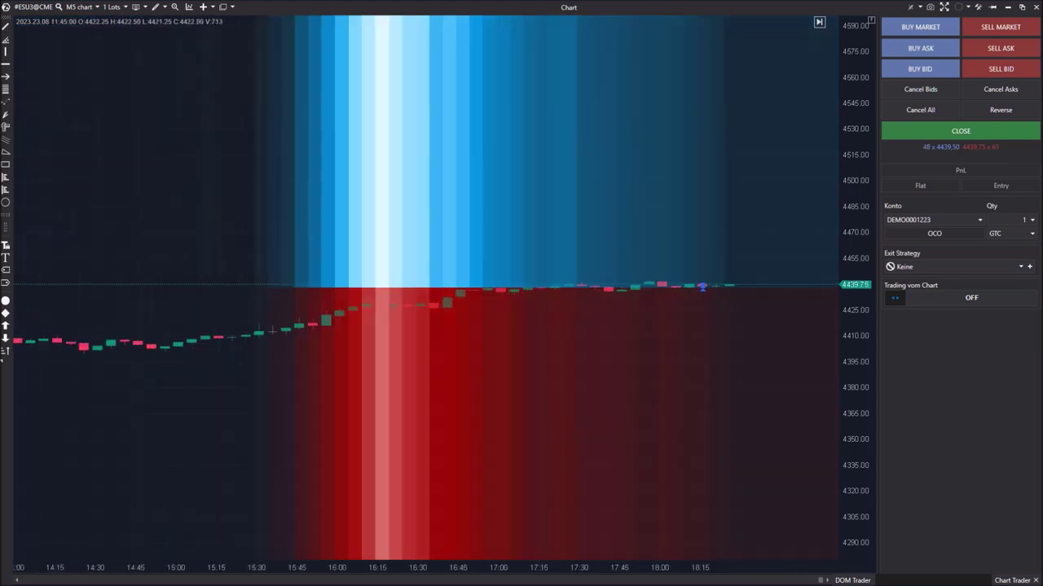
pyautogui.scroll(3, 224, 505)
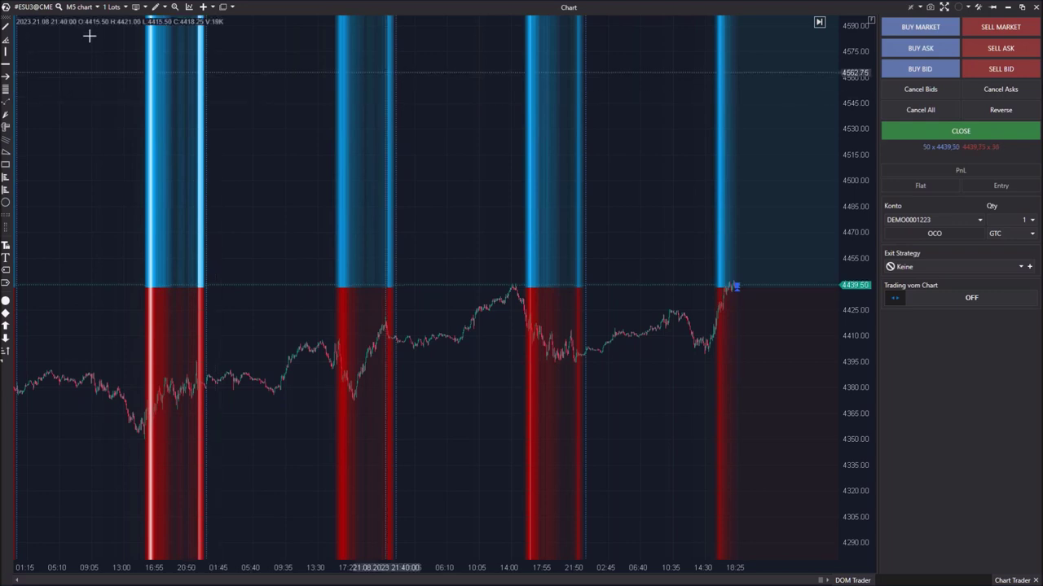
# Replace the Order Flow Rhythm indicator with Cumulative Delta Volume and enlarge its panel below the price chart.
pyautogui.click(55, 30)
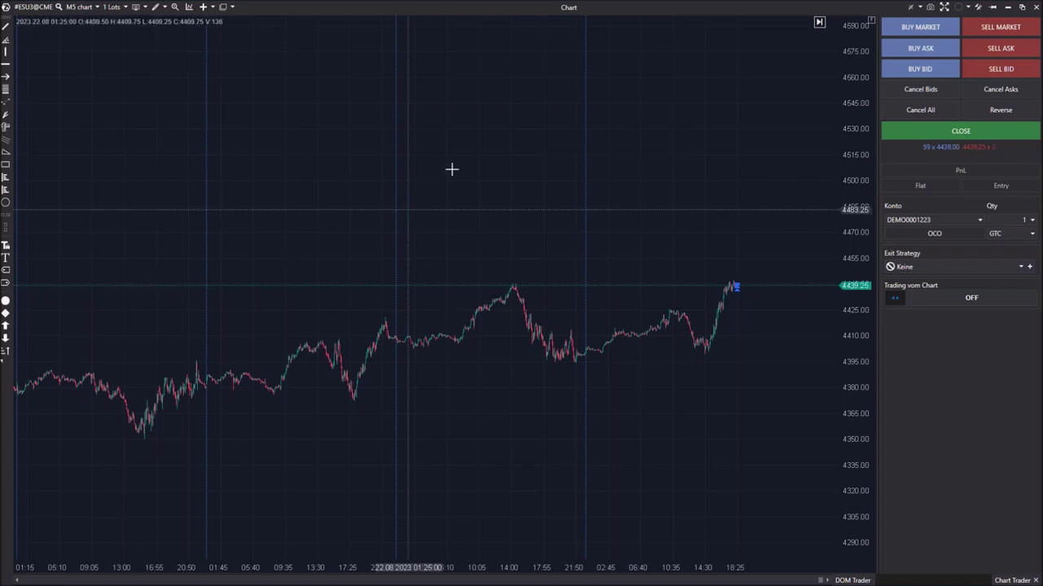
pyautogui.rightClick(329, 192)
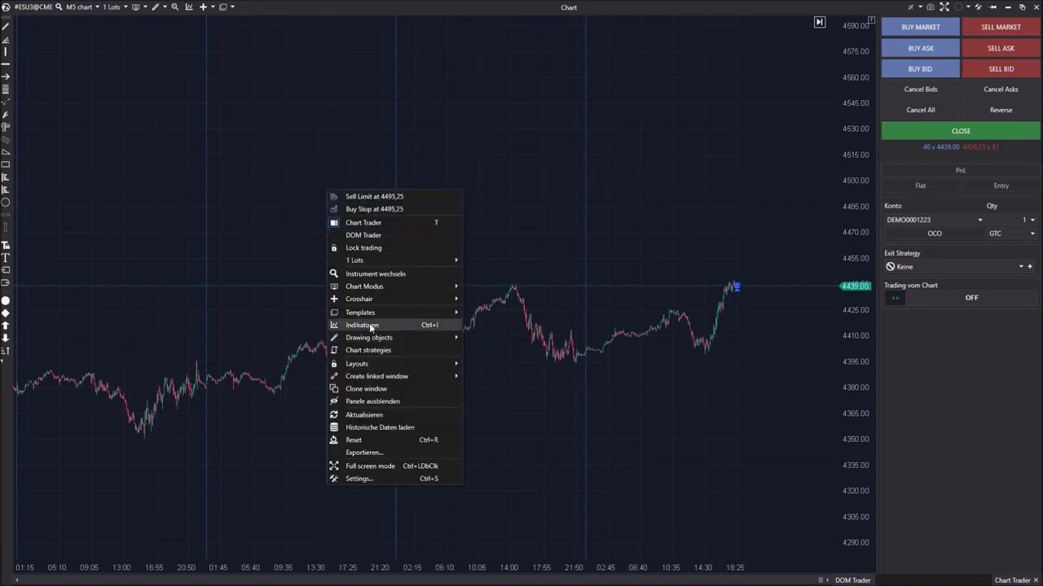
pyautogui.click(369, 324)
pyautogui.write('cum')
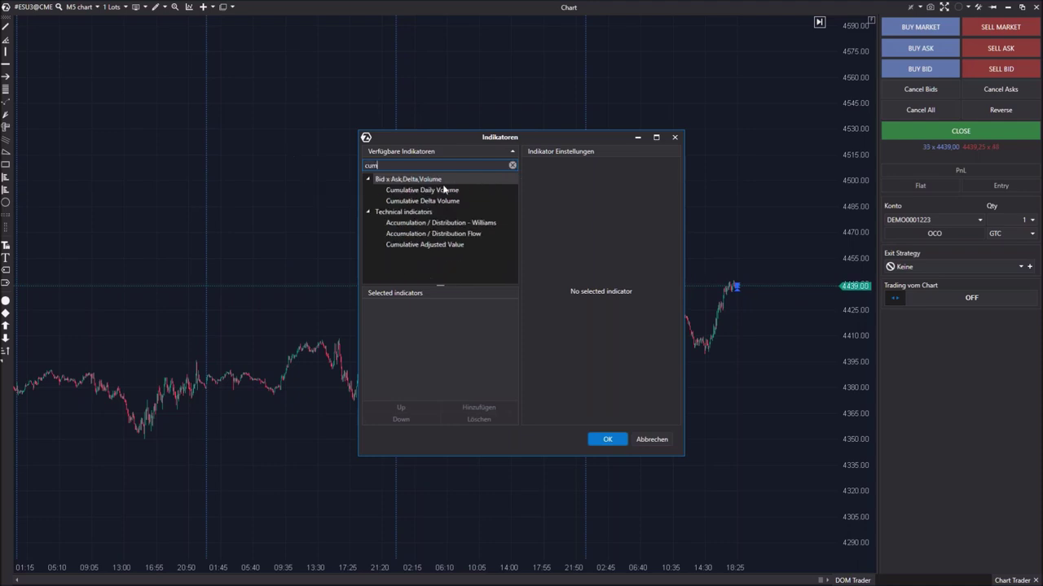
pyautogui.doubleClick(427, 201)
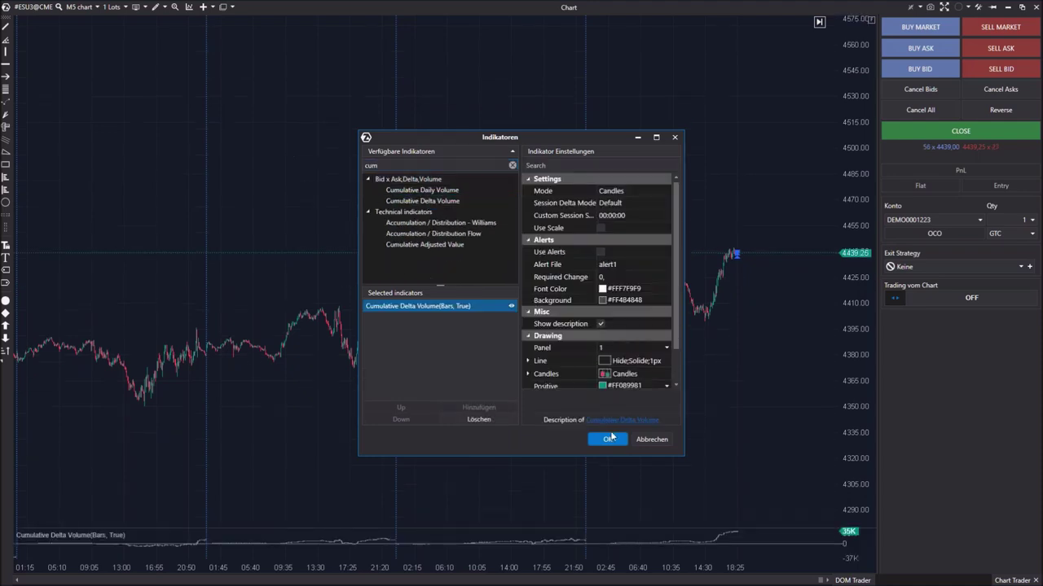
pyautogui.click(607, 439)
pyautogui.moveTo(467, 526); pyautogui.dragTo(457, 381)
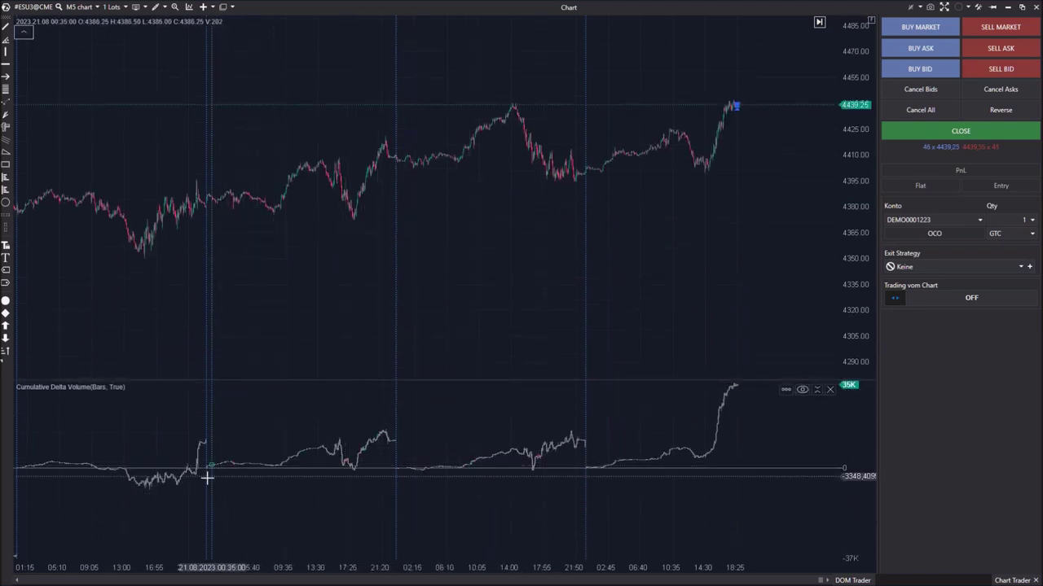
pyautogui.moveTo(396, 468)
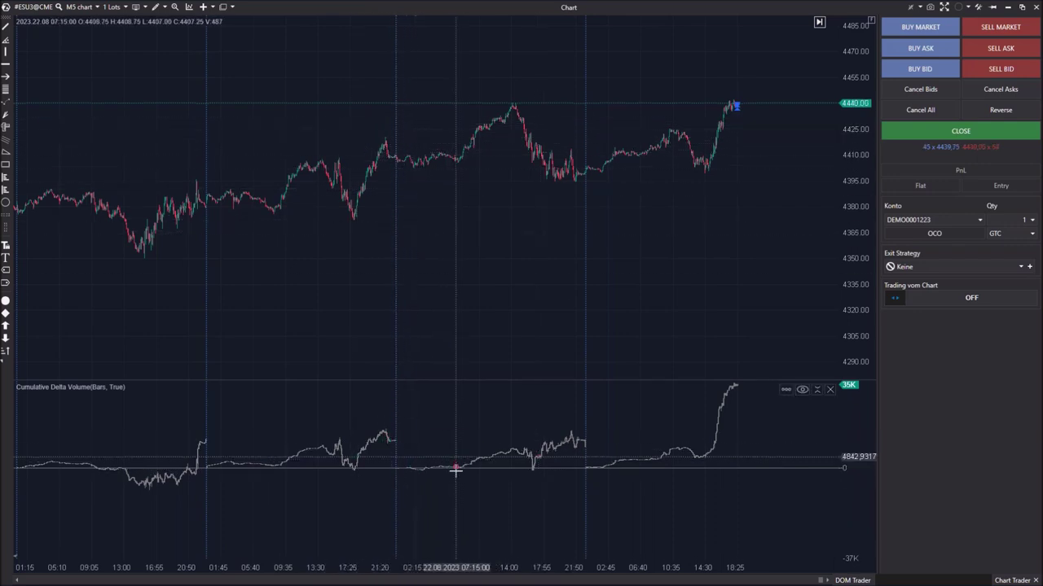
# Open the settings of the Cumulative Delta Volume indicator and move the dialog away from the middle of the chart.
pyautogui.rightClick(454, 336)
pyautogui.click(492, 175)
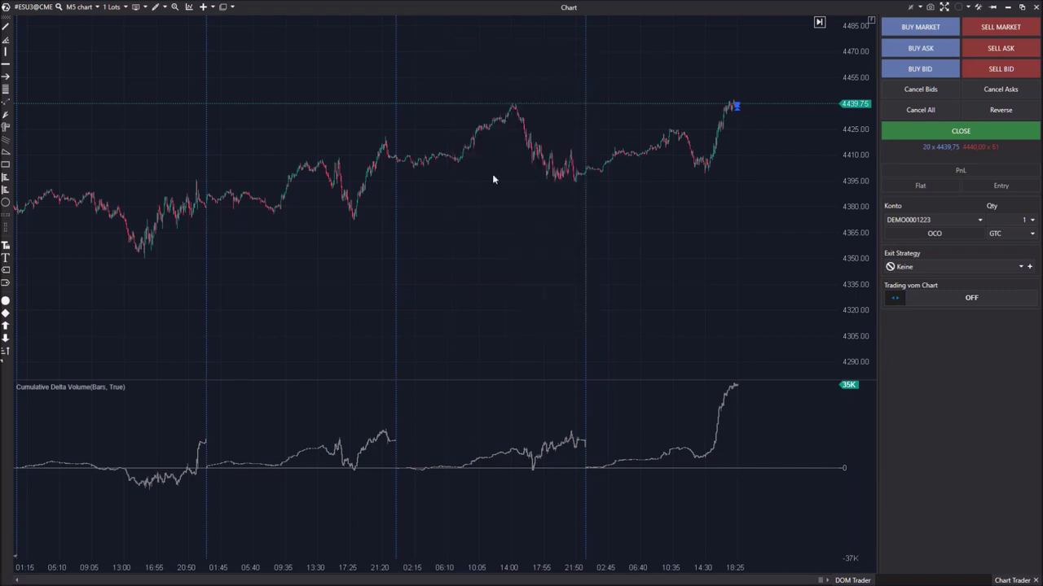
pyautogui.click(414, 307)
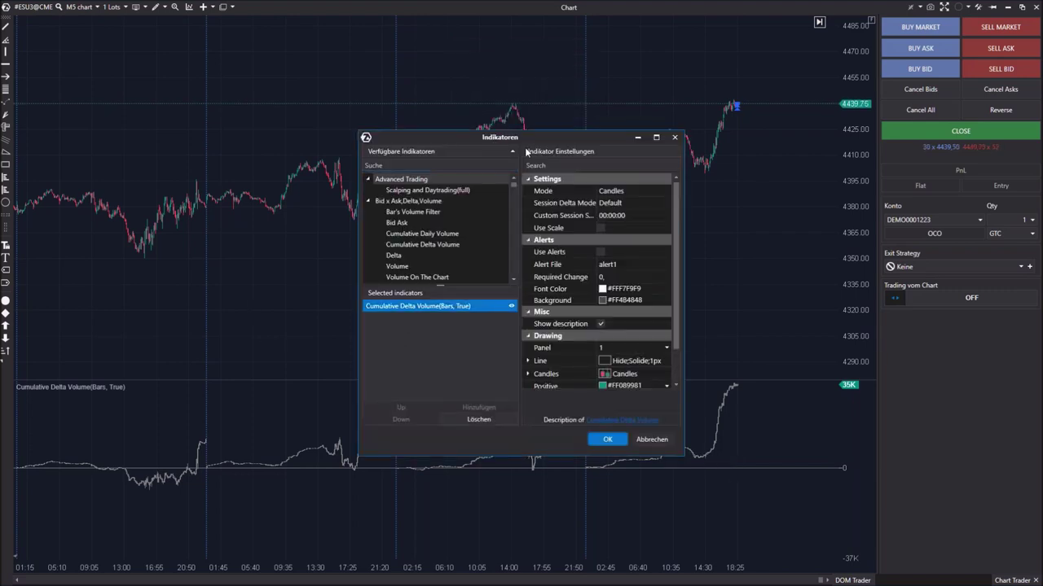
pyautogui.moveTo(566, 138); pyautogui.dragTo(303, 95)
# Try to enter a custom session start time for Cumulative Delta Volume, and select its Session Delta Mode setting for editing.
pyautogui.click(341, 170)
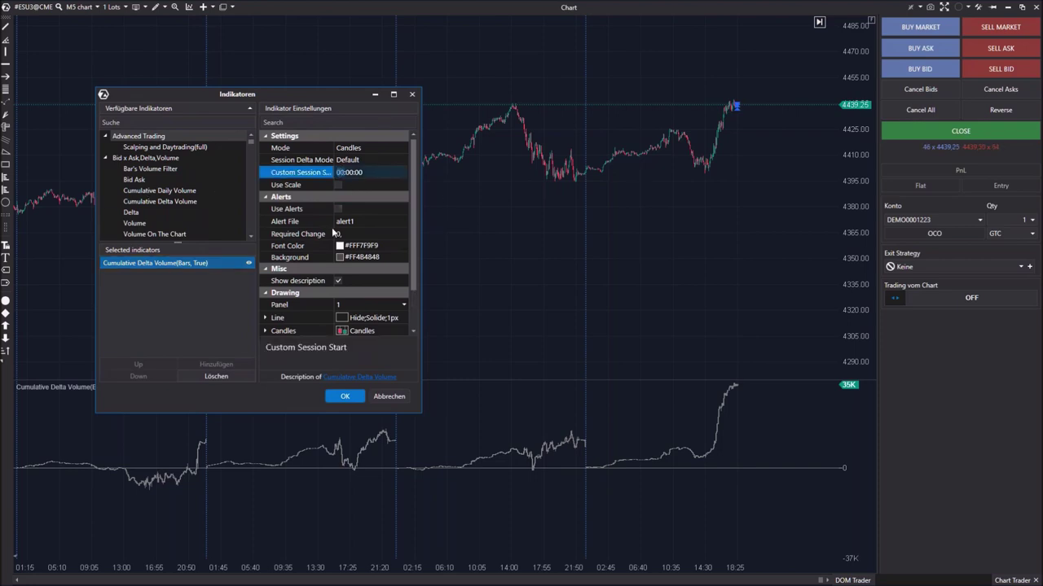
pyautogui.click(344, 172)
pyautogui.write('0')
pyautogui.write('0')
pyautogui.write('15')
pyautogui.click(349, 162)
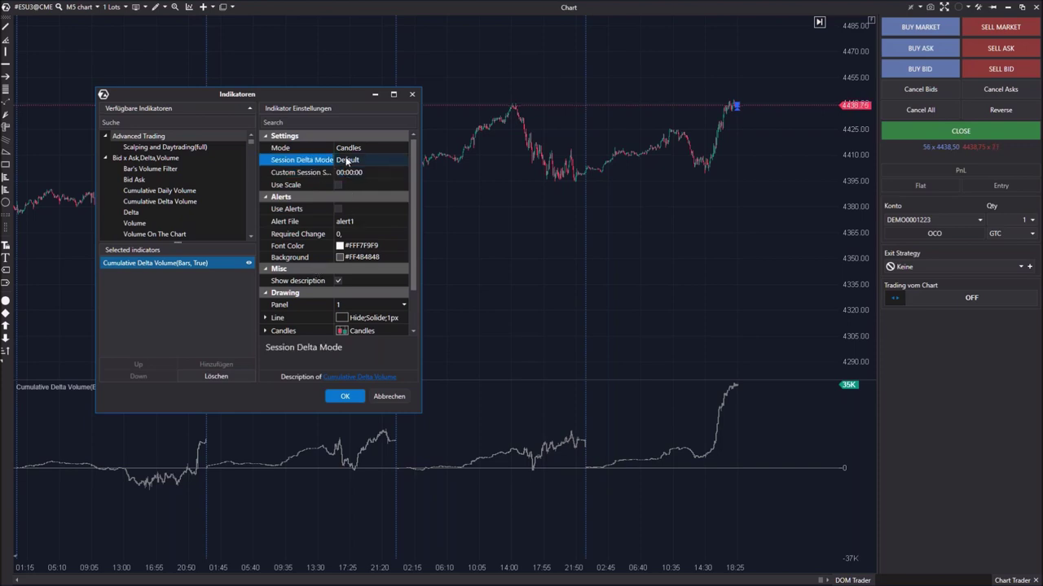
# Set the Cumulative Delta Volume indicator's session delta mode to Custom Session, with the custom session starting at 15:30:00, and apply it.
pyautogui.click(357, 160)
pyautogui.click(361, 197)
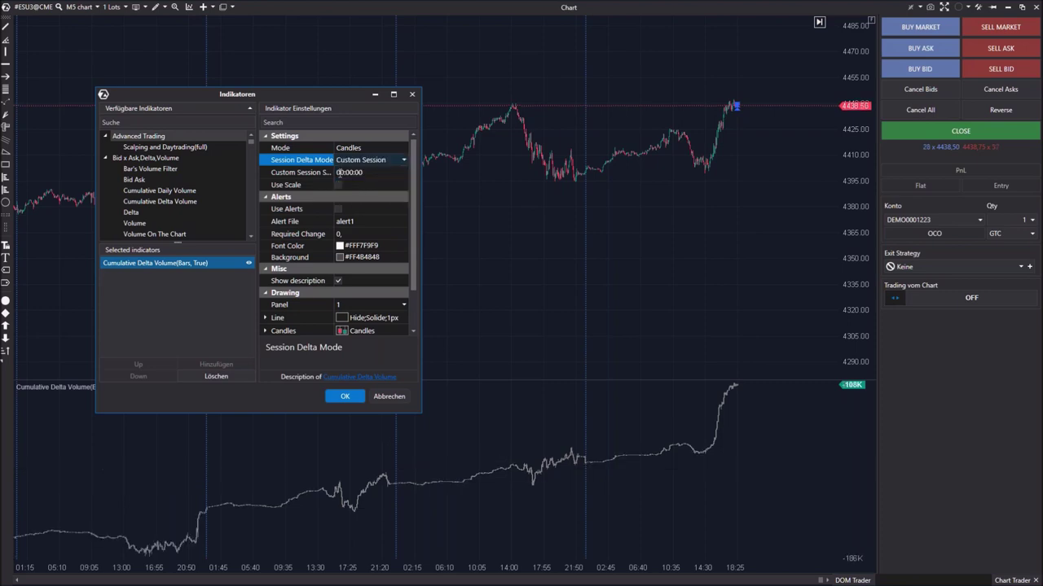
pyautogui.click(342, 172)
pyautogui.write('12')
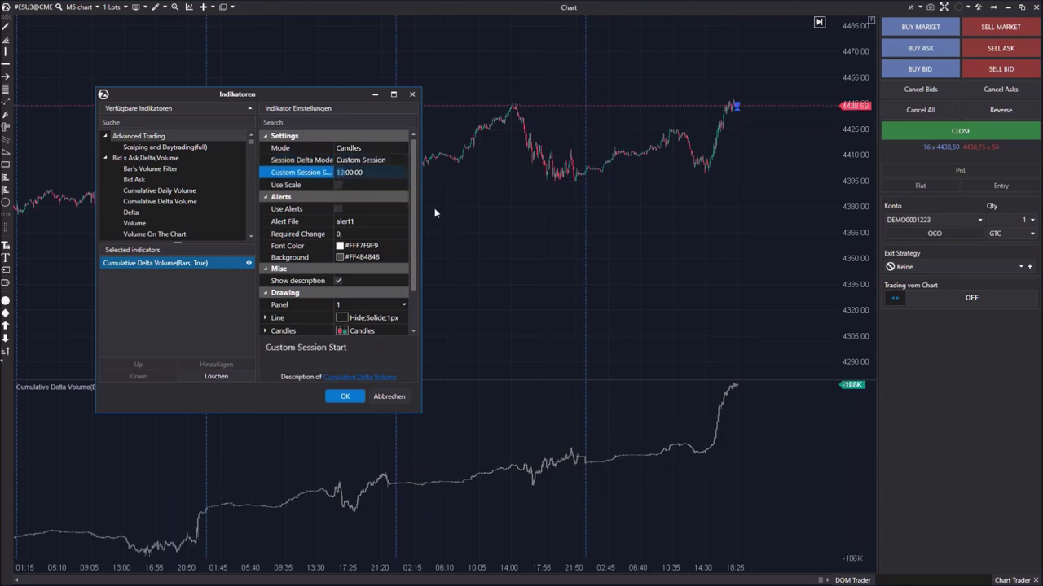
pyautogui.write('1501')
pyautogui.write('1')
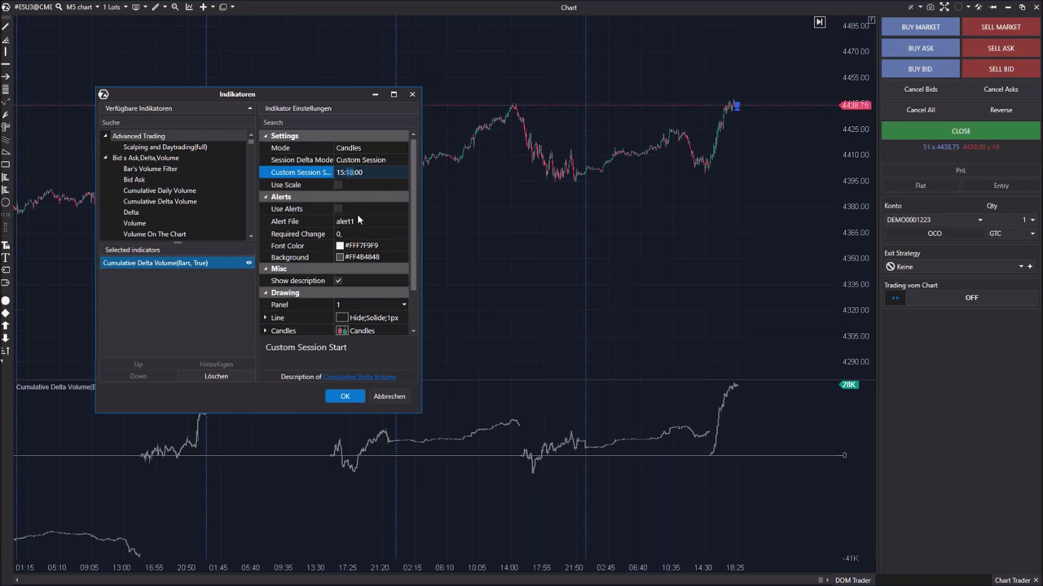
pyautogui.write('8')
pyautogui.click(374, 174)
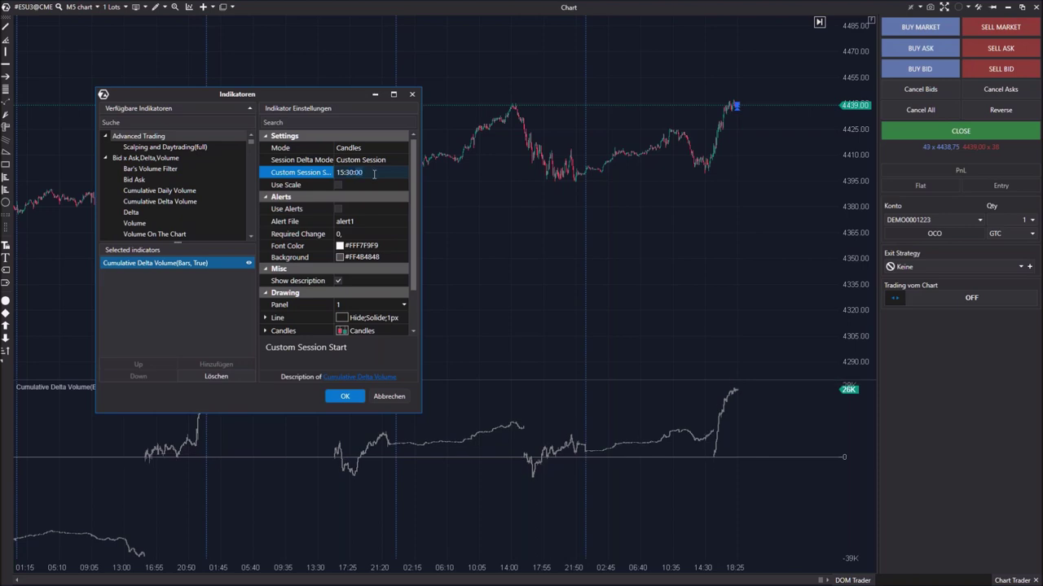
pyautogui.click(344, 396)
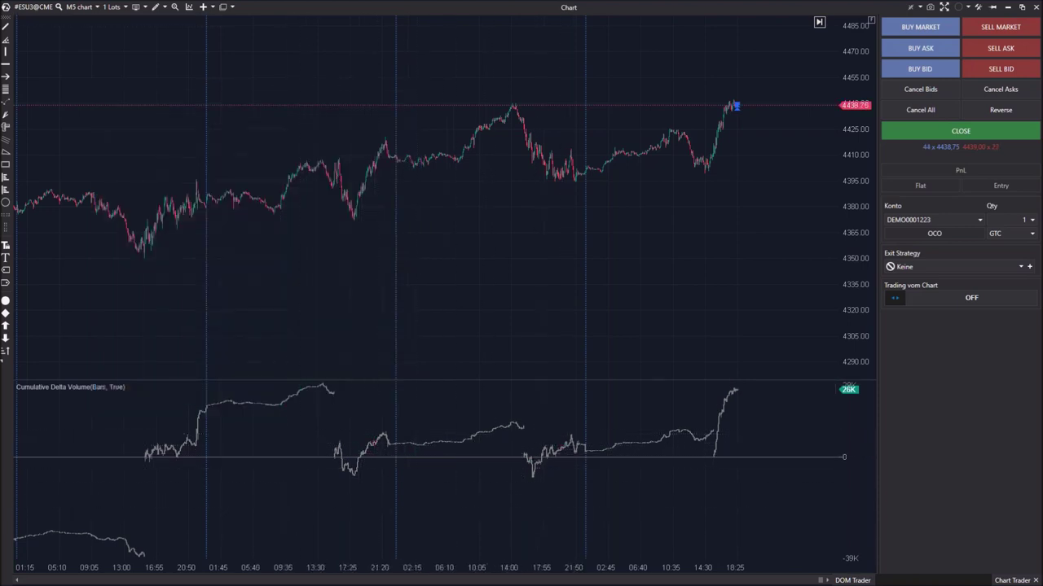
# Review the Cumulative Delta Volume curve across the past sessions and remove the indicator from the chart.
pyautogui.moveTo(307, 342); pyautogui.dragTo(493, 321)
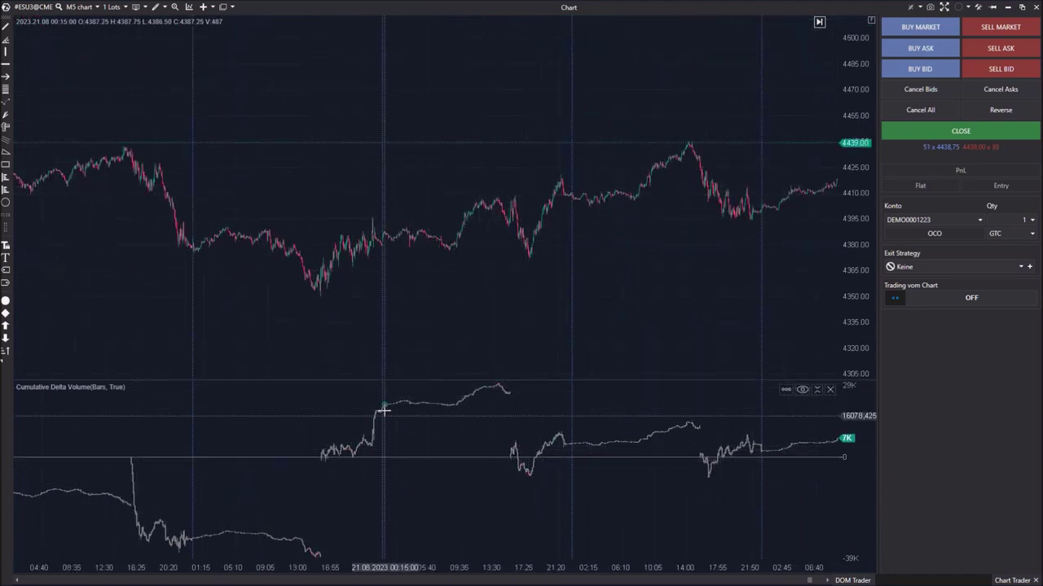
pyautogui.moveTo(384, 407)
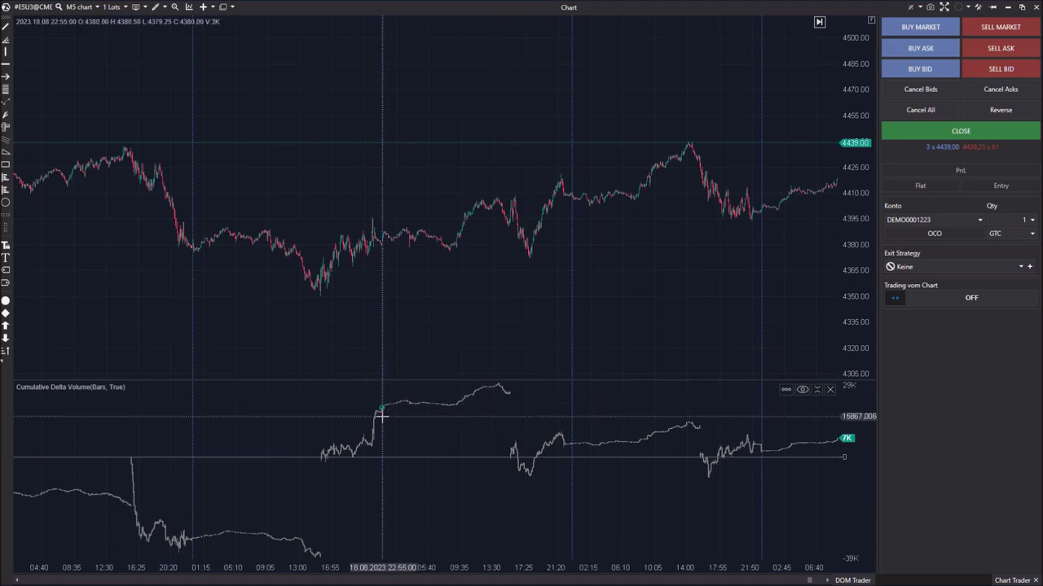
pyautogui.scroll(-3, 334, 480)
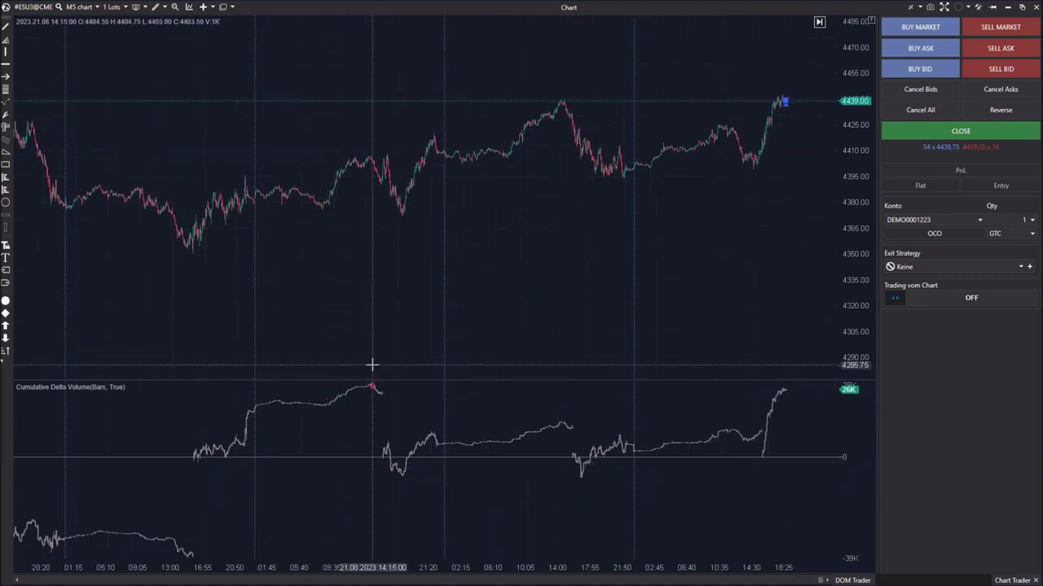
pyautogui.scroll(-5, 324, 571)
pyautogui.scroll(6, 324, 570)
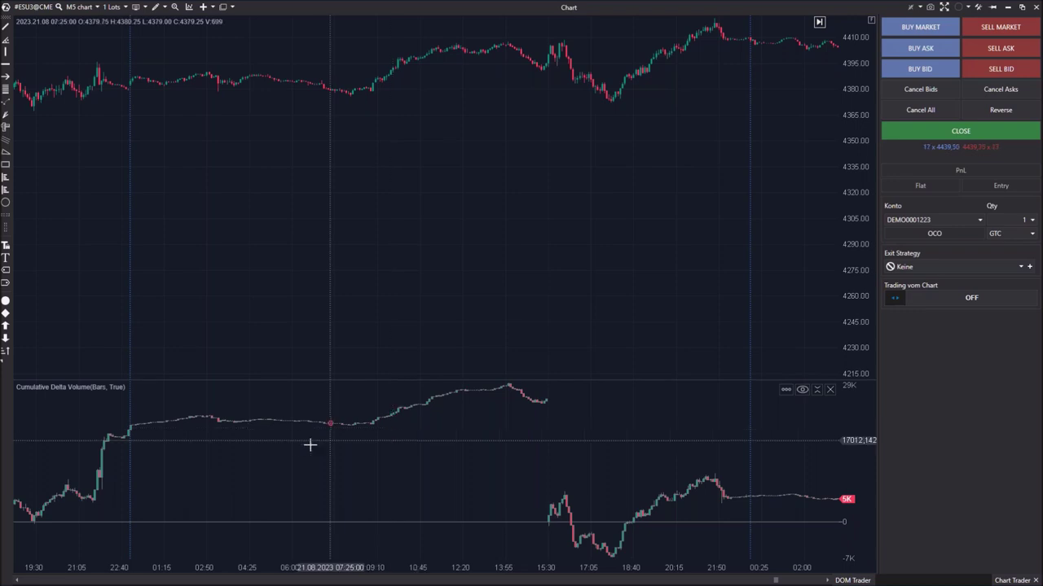
pyautogui.click(830, 390)
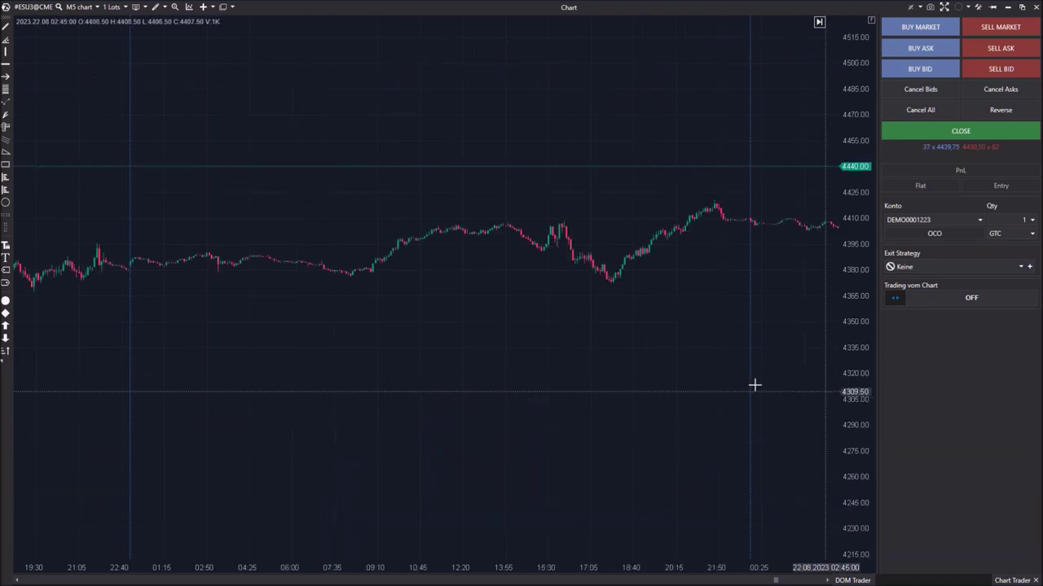
# Return the chart to the latest bar and hide the Chart Trader order panel.
pyautogui.click(820, 22)
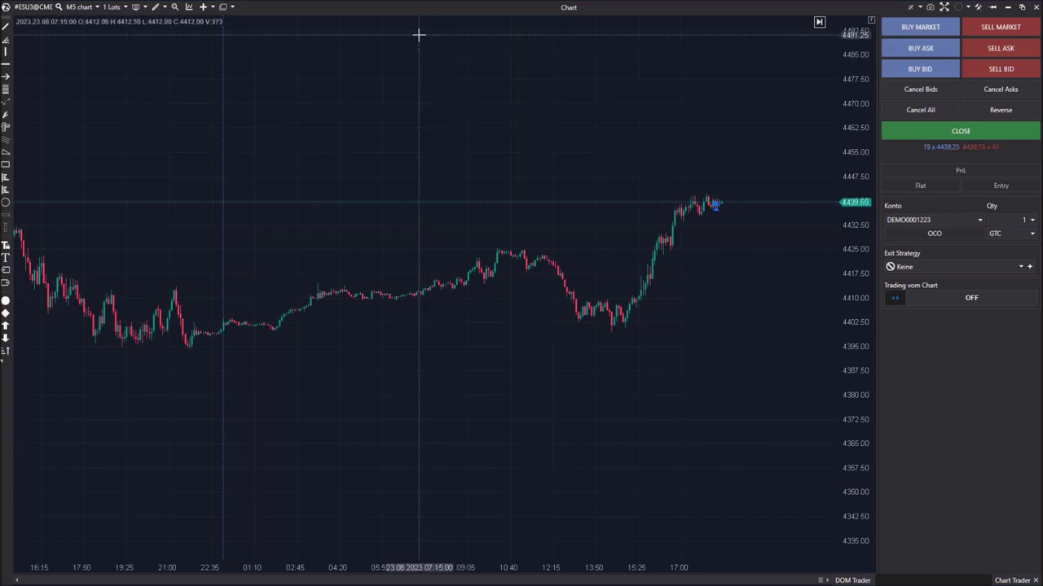
pyautogui.rightClick(349, 391)
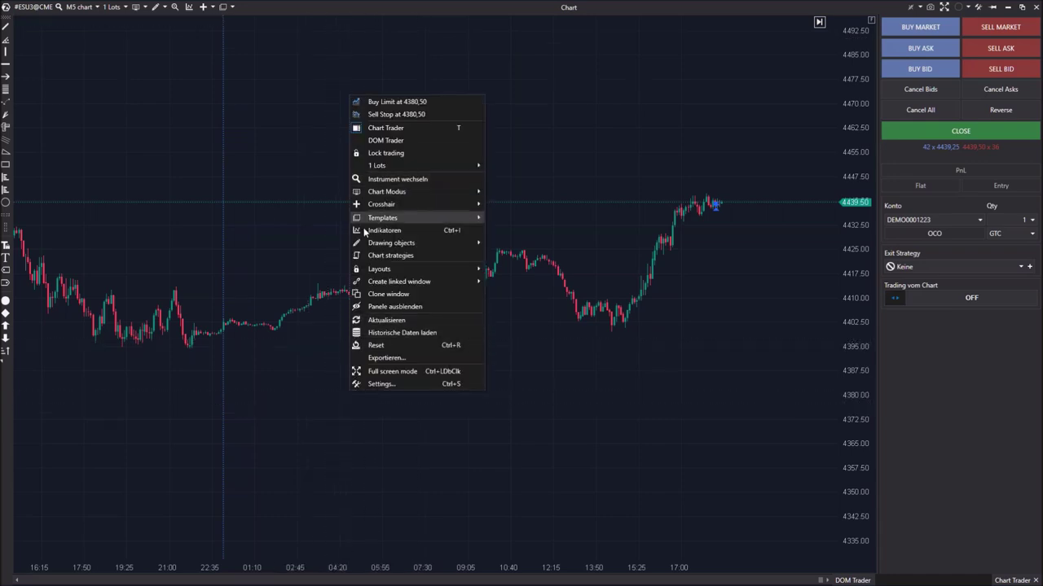
pyautogui.click(724, 146)
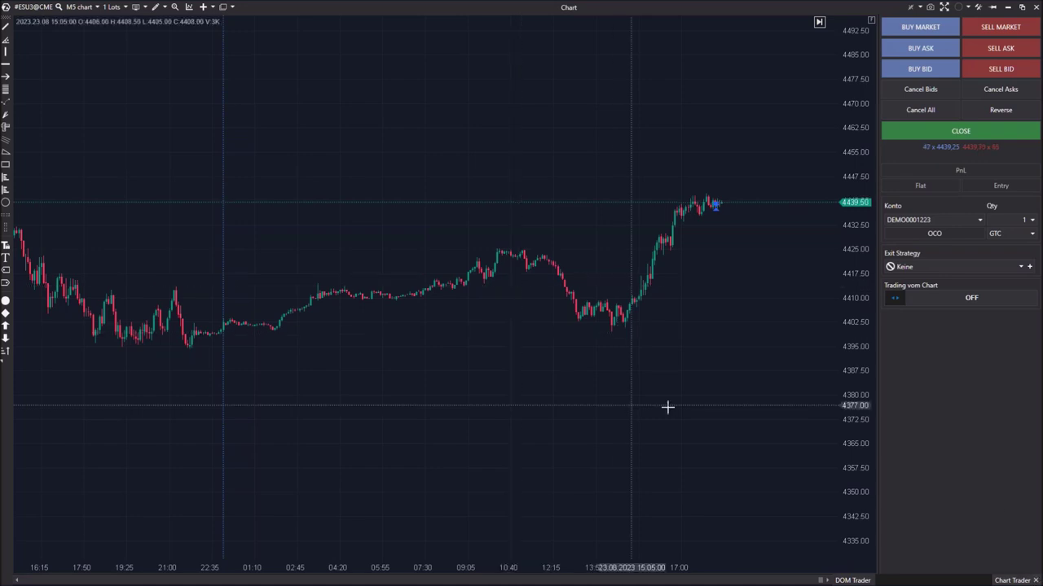
pyautogui.scroll(-2, 668, 407)
pyautogui.click(1023, 580)
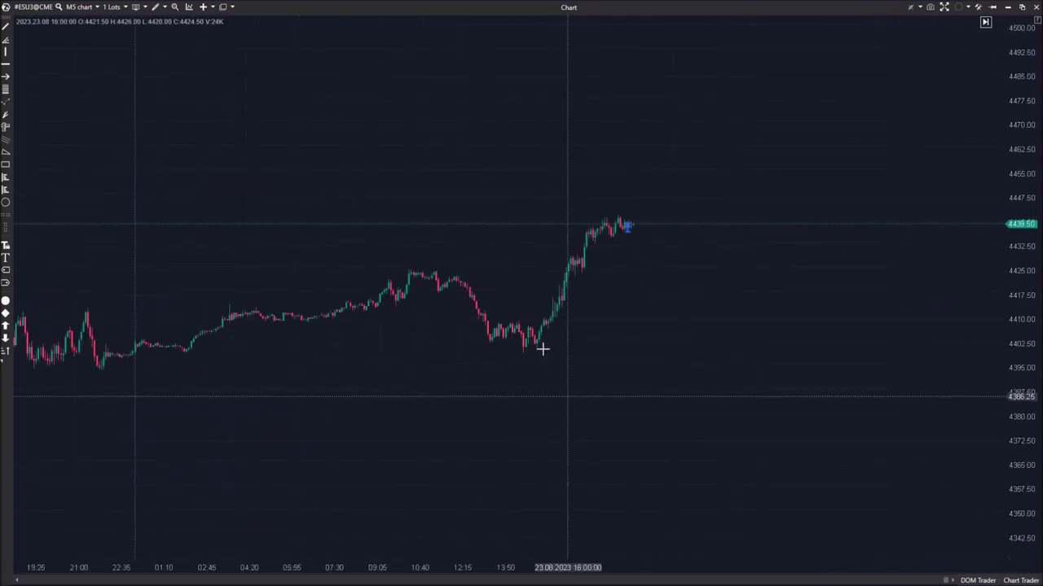
# Find the DomV3Indicator with the search term "v3" and add it to the chart.
pyautogui.rightClick(362, 158)
pyautogui.click(400, 301)
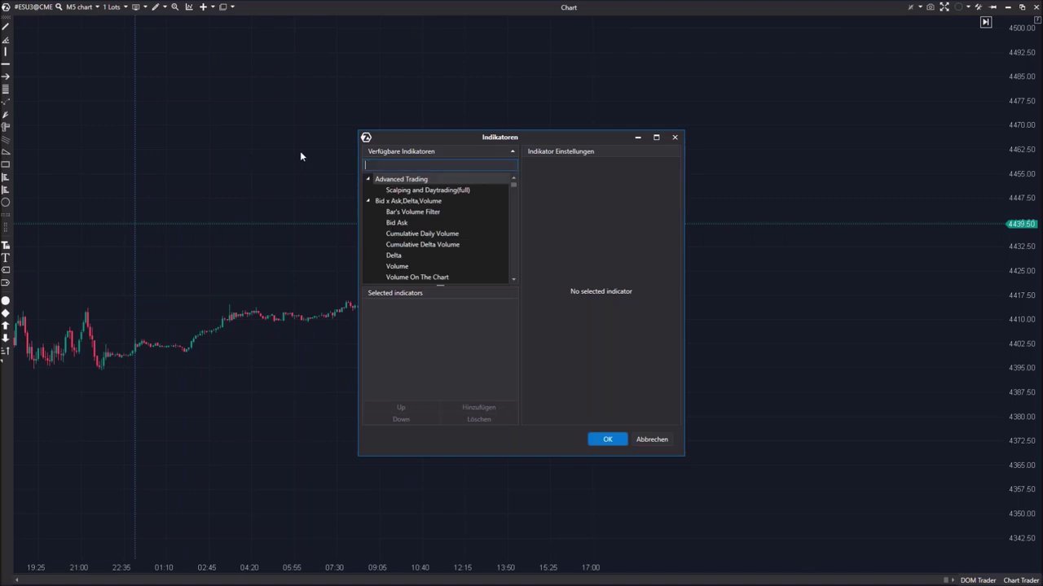
pyautogui.write('v3')
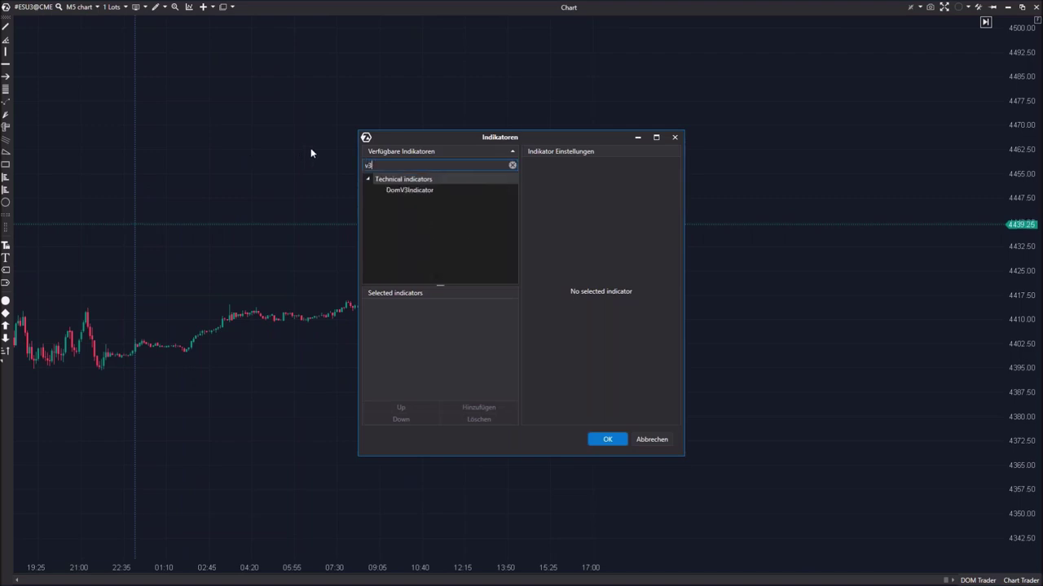
pyautogui.doubleClick(409, 190)
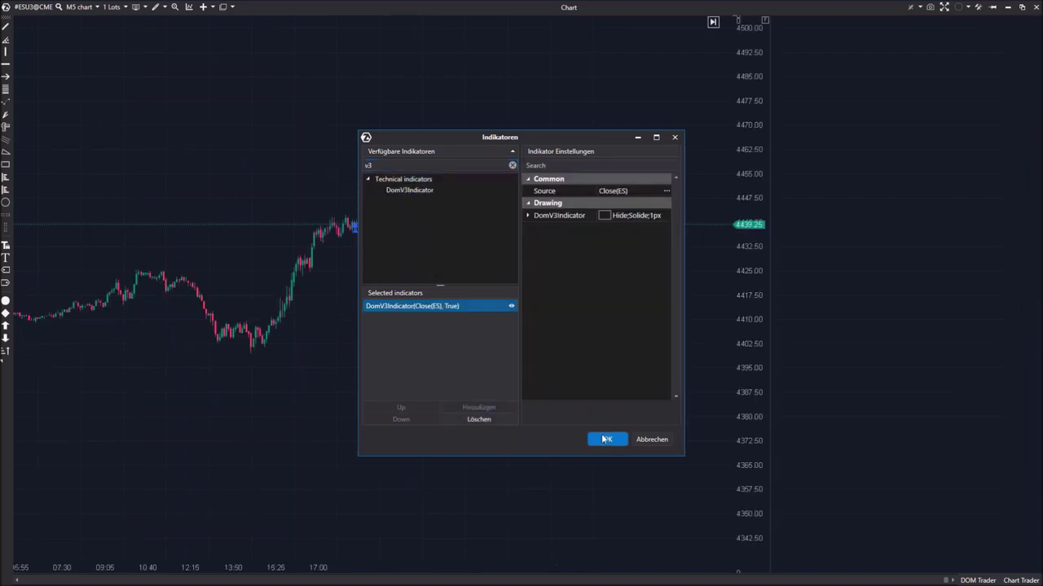
pyautogui.click(607, 440)
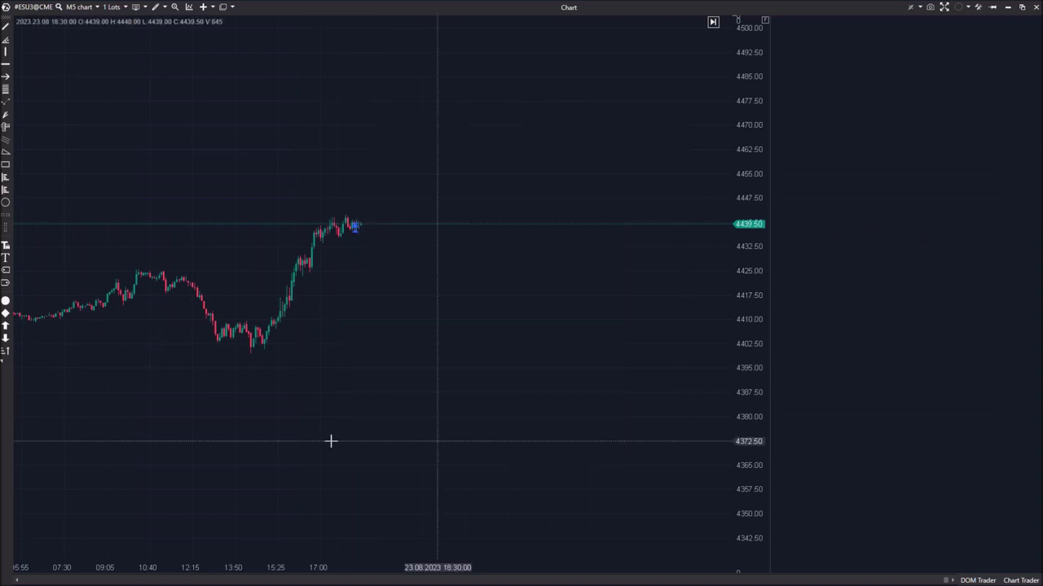
# Reselect the E-mini S&P 500 (ES) from the favourite instruments as the chart's instrument.
pyautogui.scroll(5, 651, 372)
pyautogui.scroll(3, 479, 379)
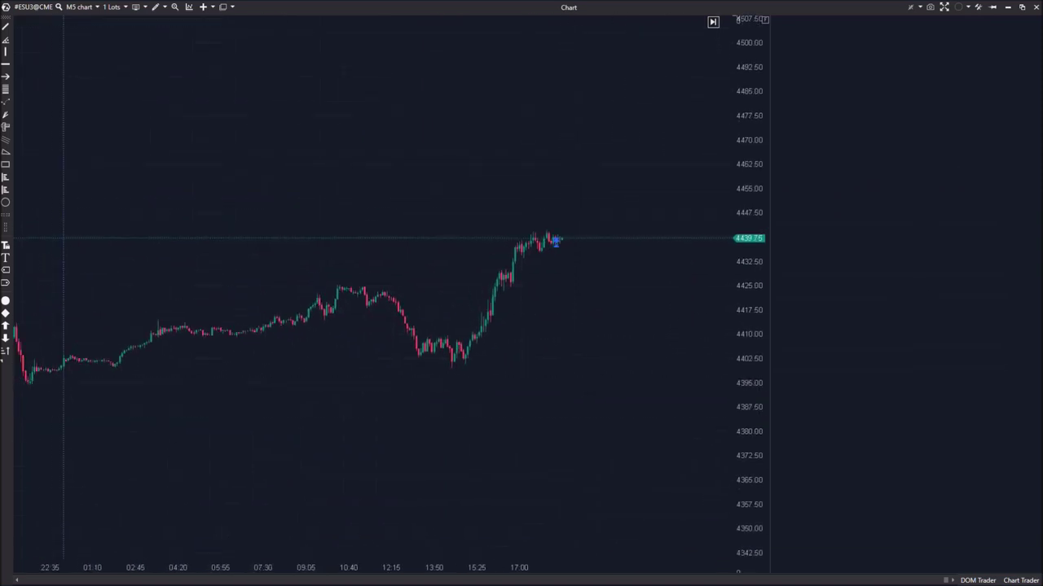
pyautogui.click(33, 7)
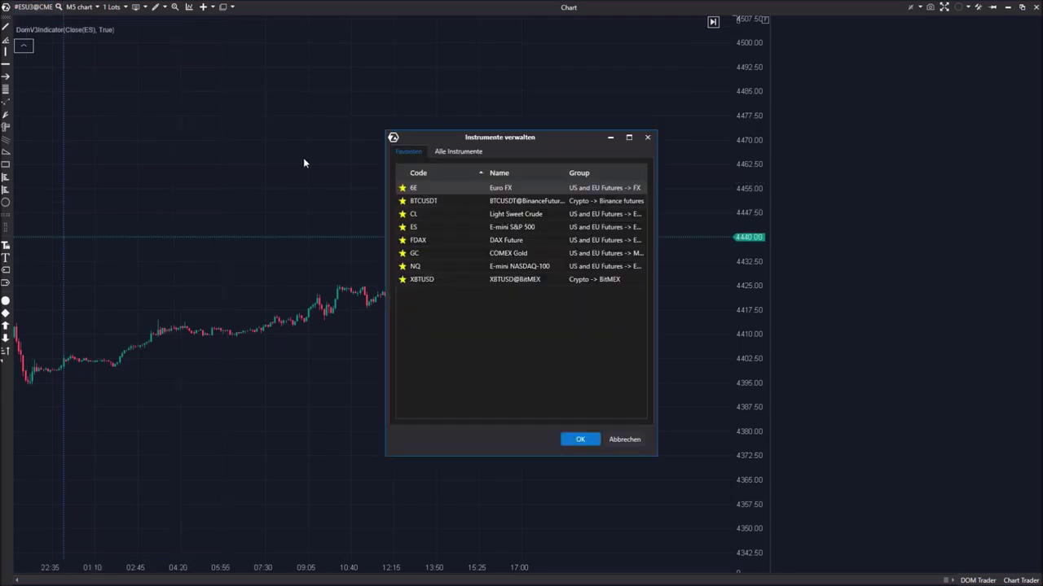
pyautogui.doubleClick(430, 228)
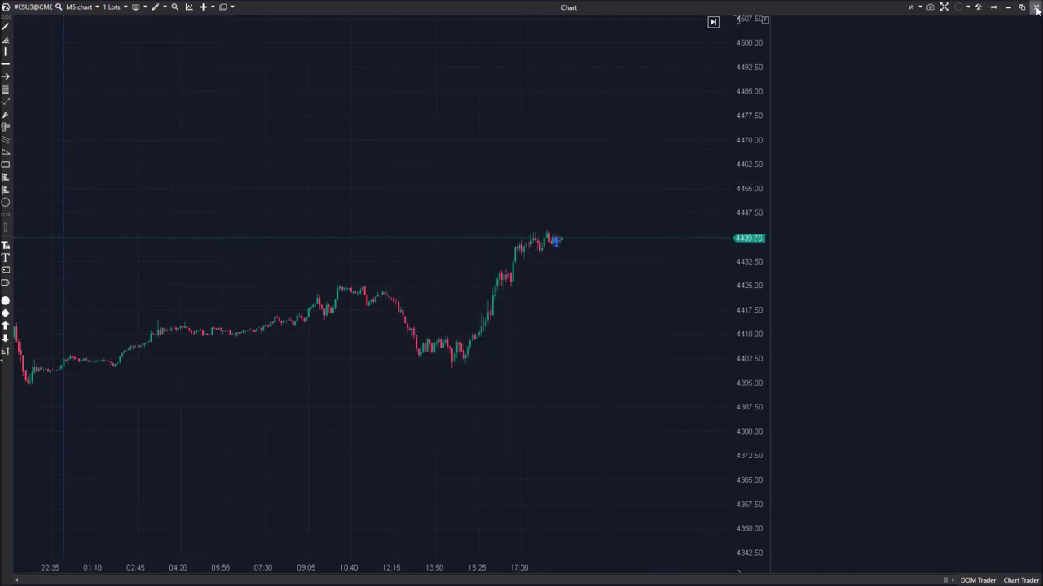
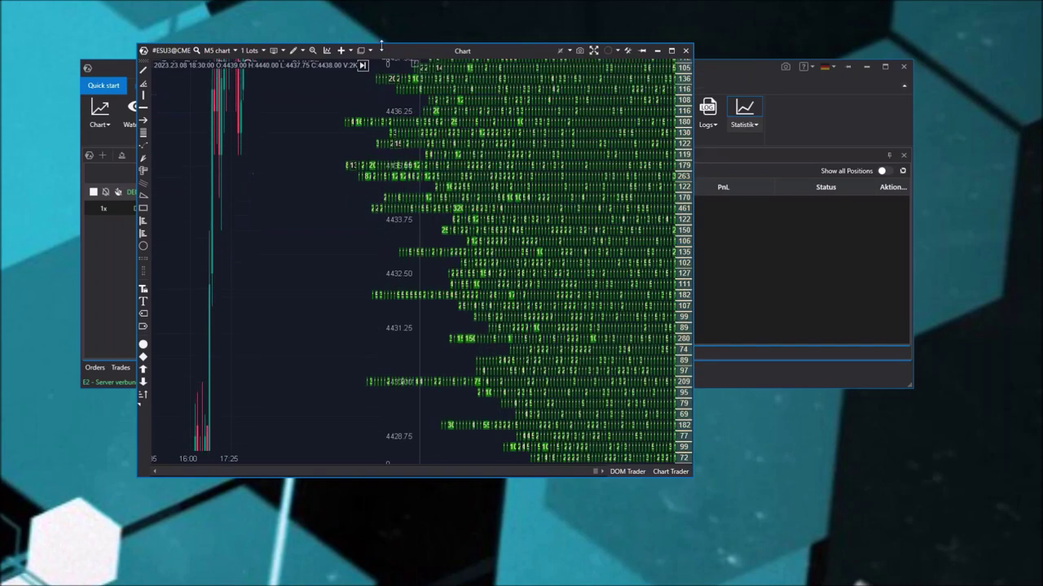
# Maximize the chart window and widen the order book area to more than half of the chart.
pyautogui.moveTo(222, 324); pyautogui.dragTo(213, 437)
pyautogui.click(671, 51)
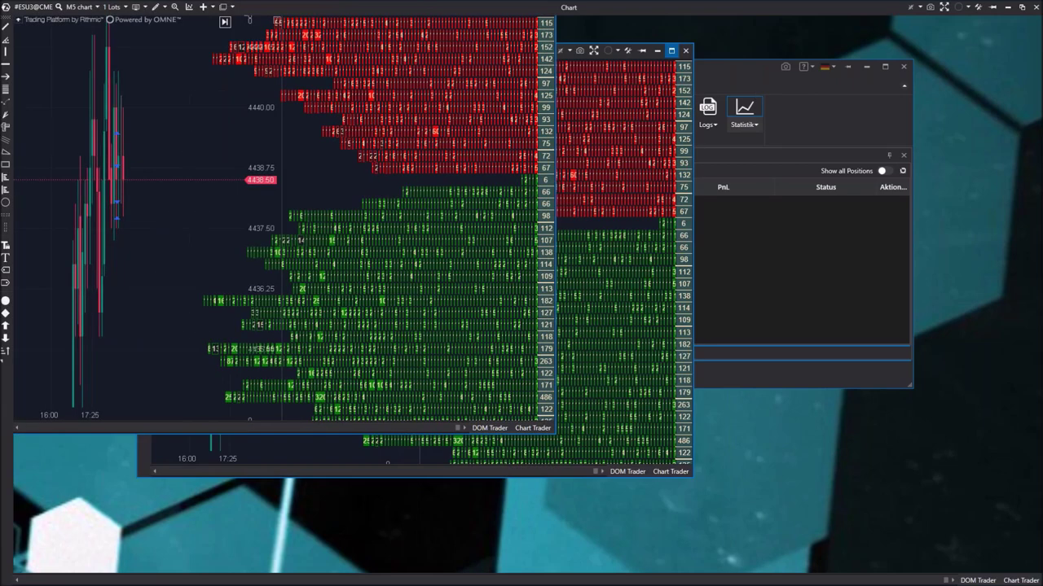
pyautogui.moveTo(769, 318); pyautogui.dragTo(461, 317)
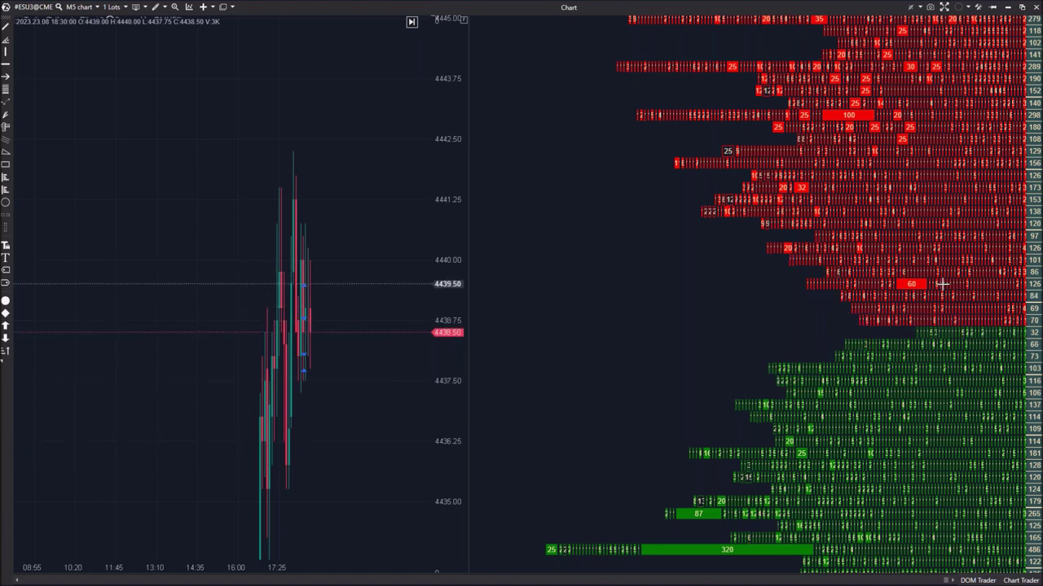
# Examine the individual bid and ask order sizes in the order book at the price levels around the current price.
pyautogui.moveTo(267, 565); pyautogui.dragTo(937, 146)
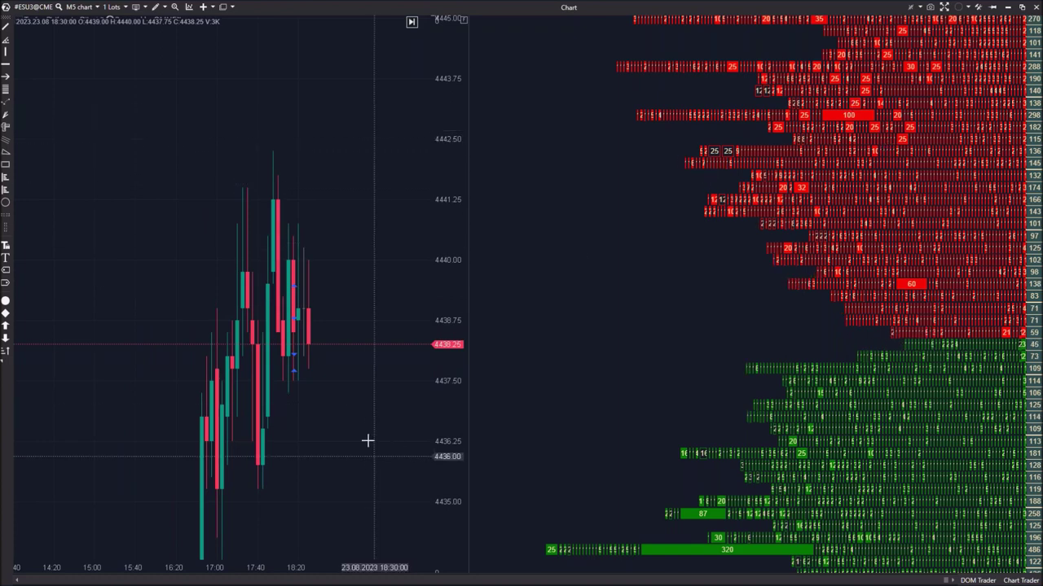
pyautogui.moveTo(366, 440); pyautogui.dragTo(393, 253)
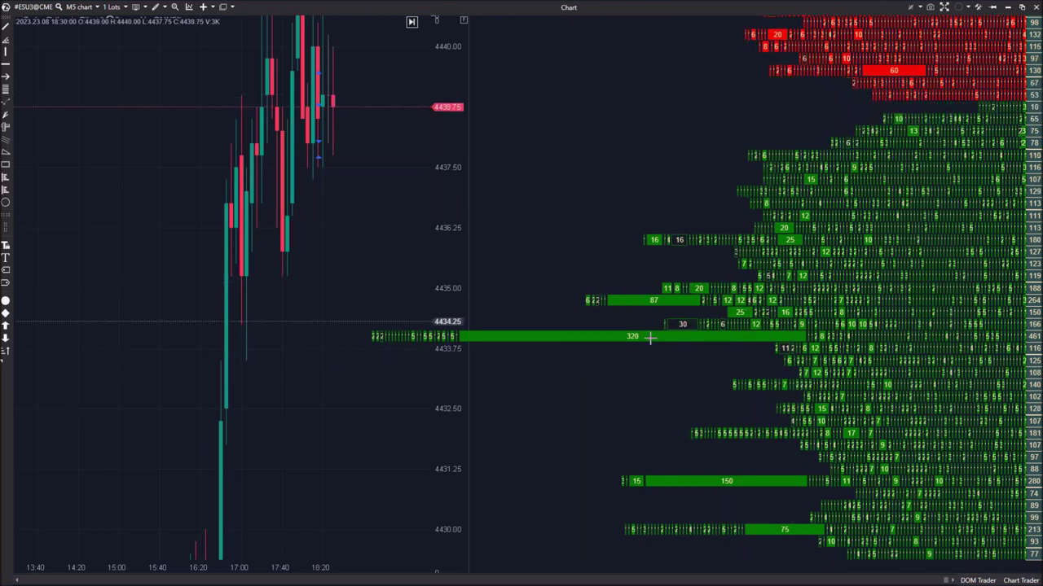
pyautogui.scroll(-5, 883, 439)
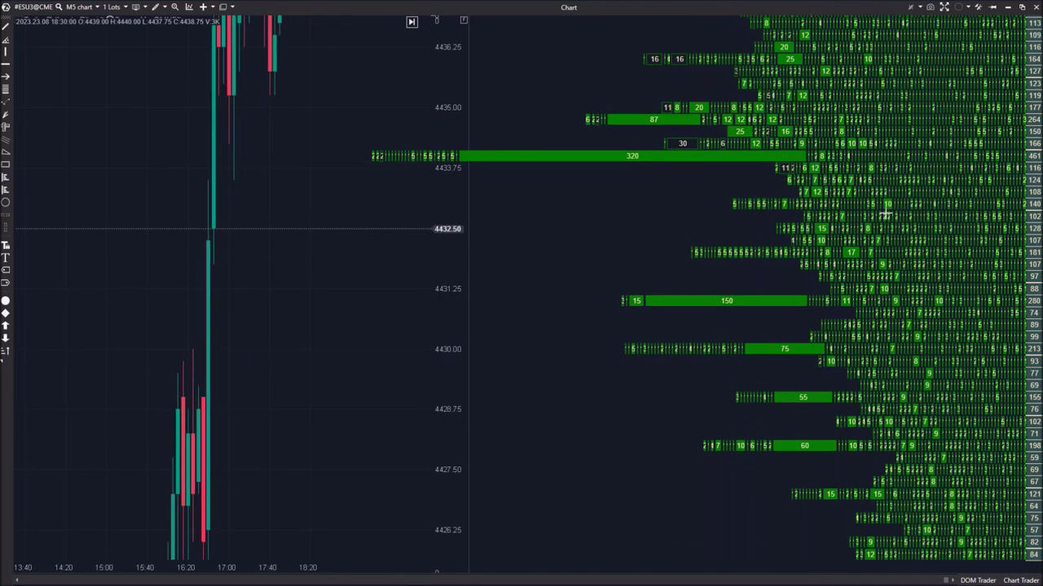
pyautogui.scroll(2, 432, 350)
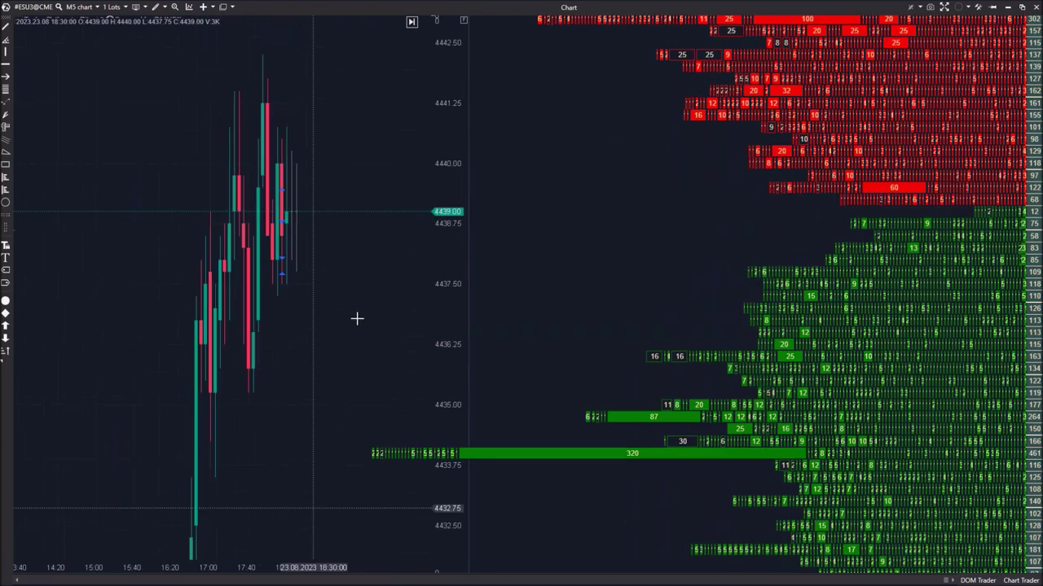
pyautogui.moveTo(446, 405); pyautogui.dragTo(410, 18)
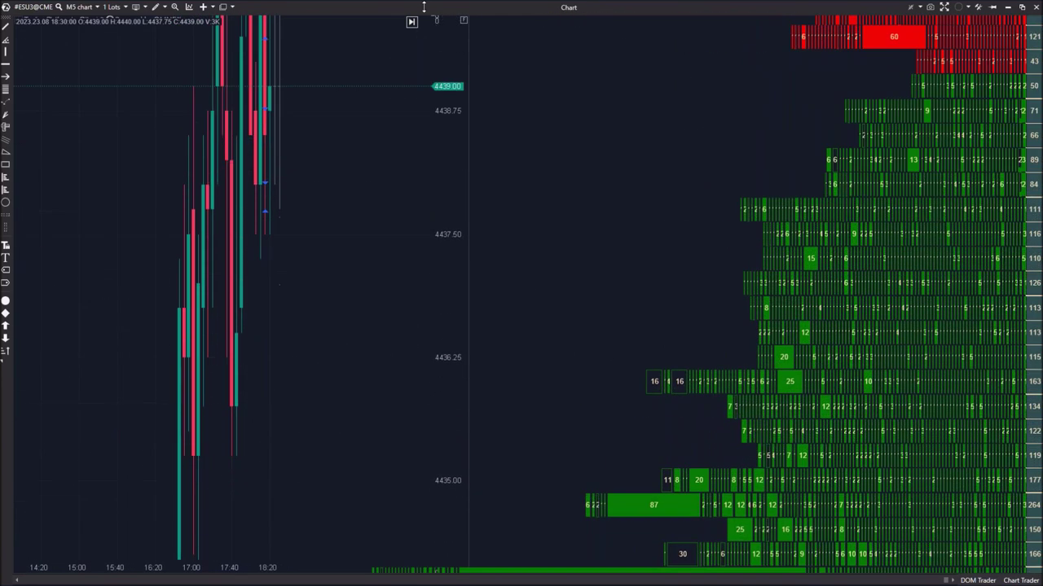
pyautogui.moveTo(335, 144); pyautogui.dragTo(285, 371)
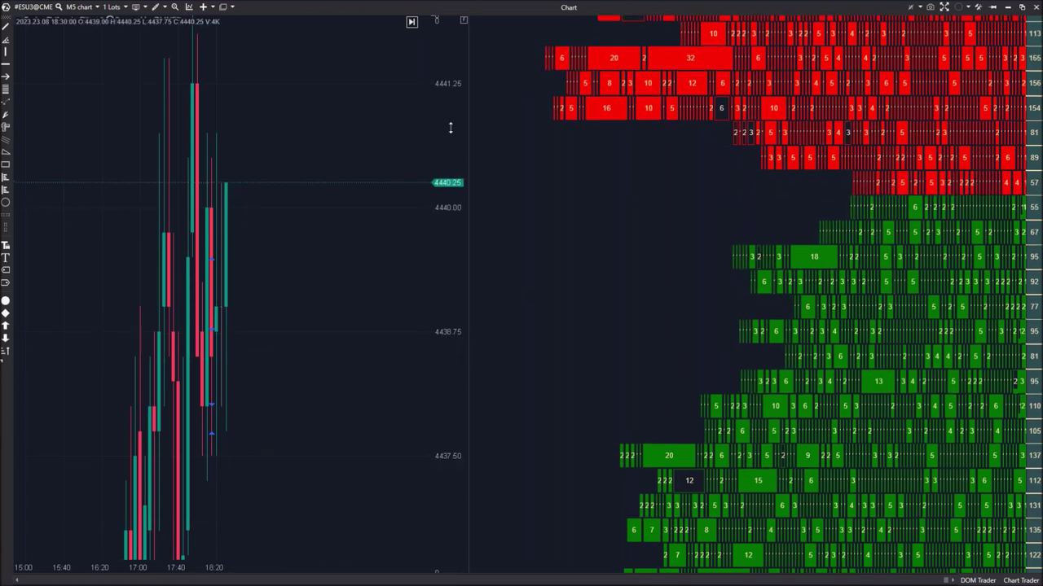
pyautogui.moveTo(450, 128); pyautogui.dragTo(439, 181)
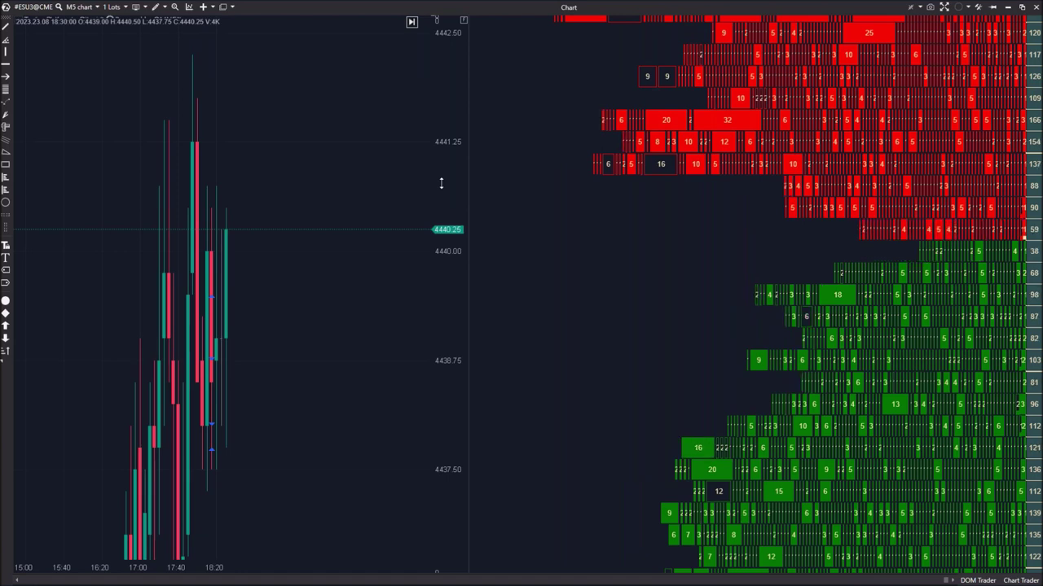
pyautogui.moveTo(440, 184); pyautogui.dragTo(440, 305)
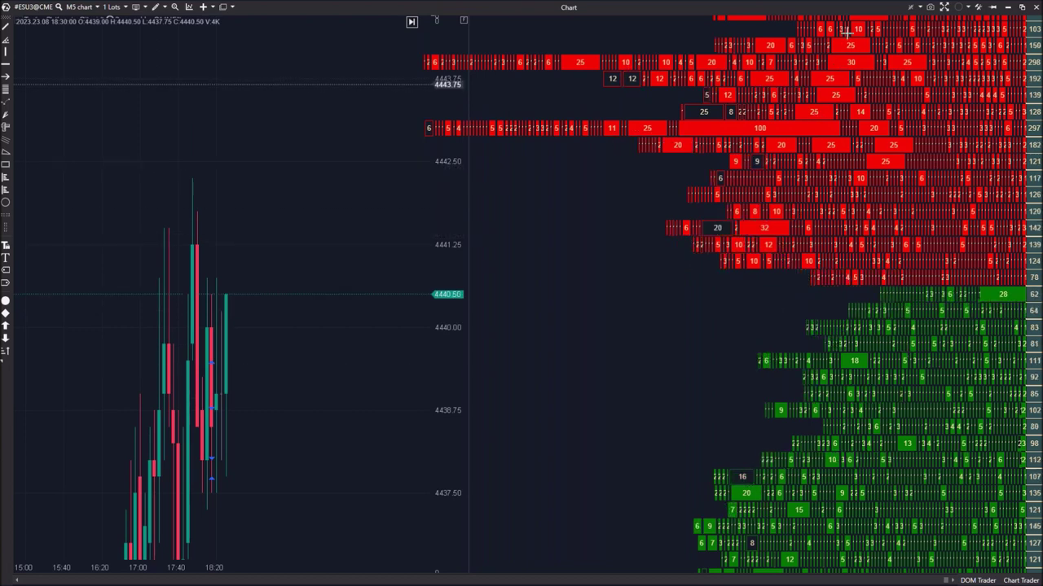
pyautogui.moveTo(318, 298); pyautogui.dragTo(394, 335)
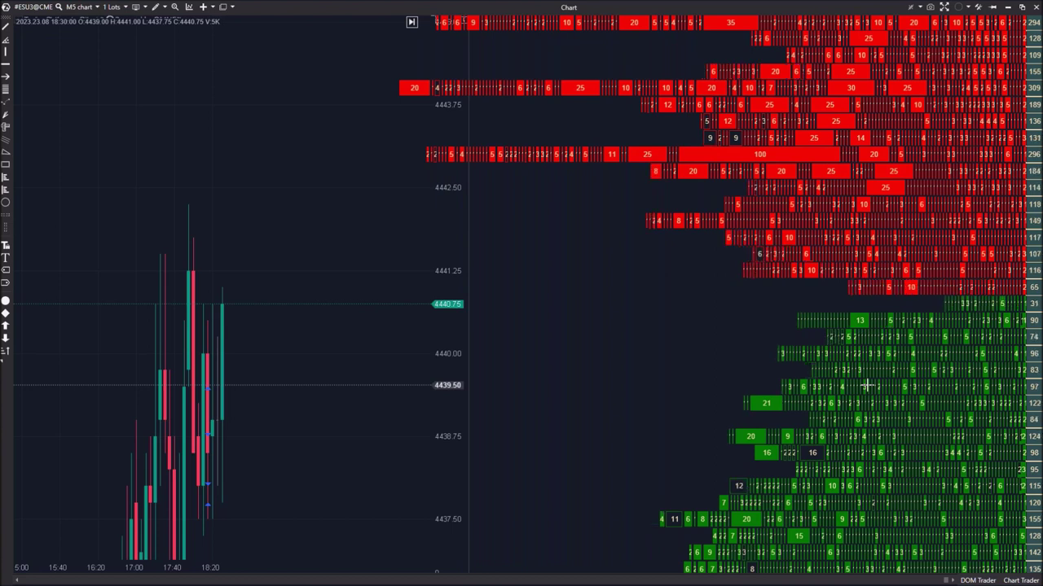
# Examine the DomV3Indicator's settings and its order book over a wider price range.
pyautogui.rightClick(198, 130)
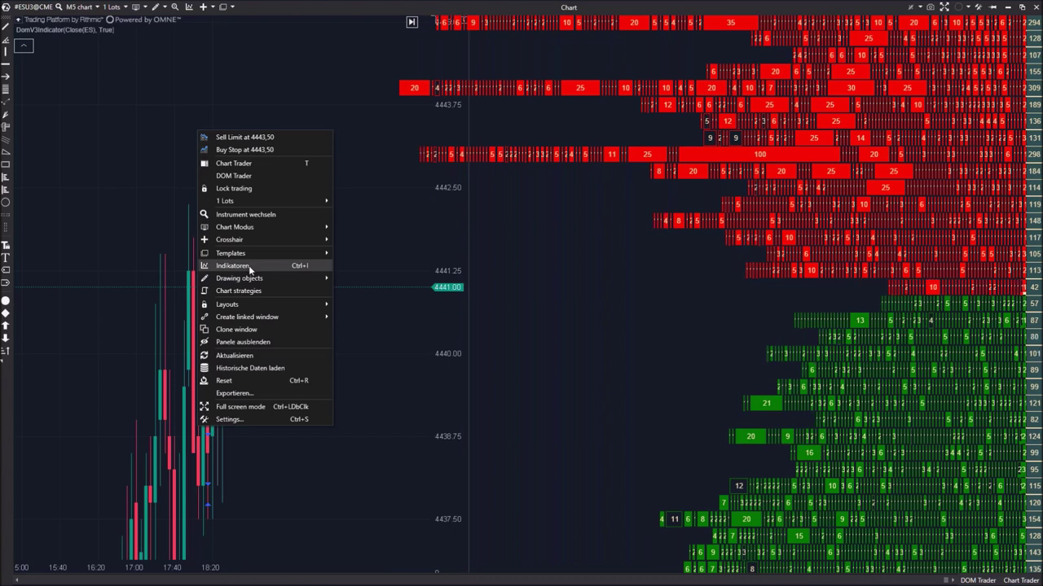
pyautogui.click(233, 266)
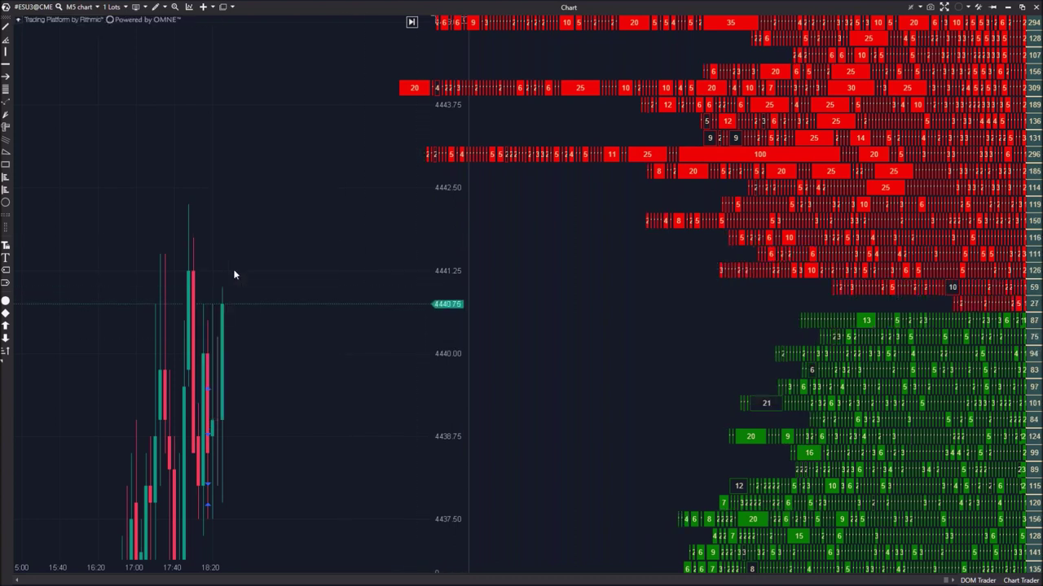
pyautogui.click(398, 307)
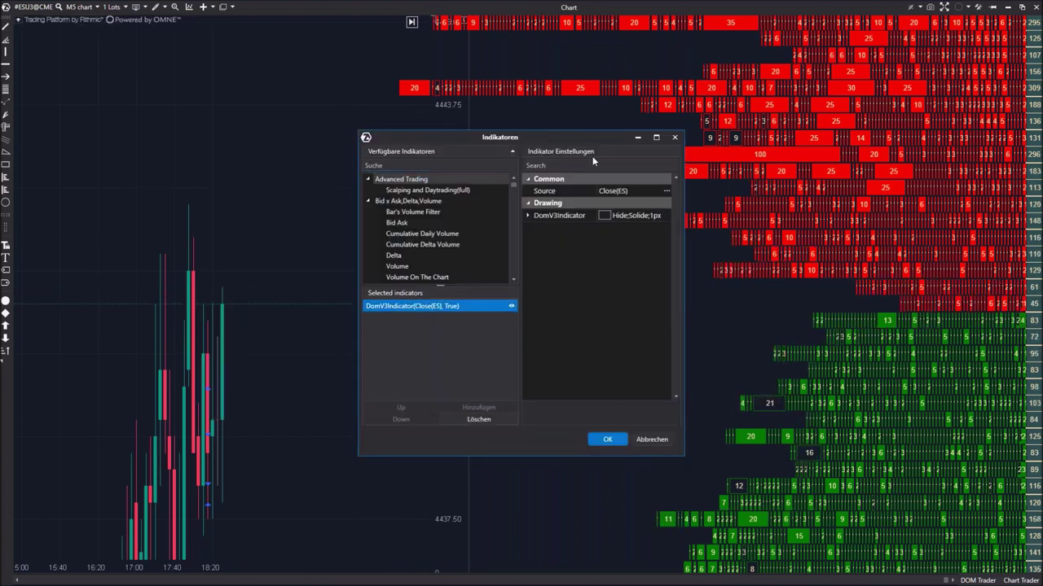
pyautogui.press('Escape')
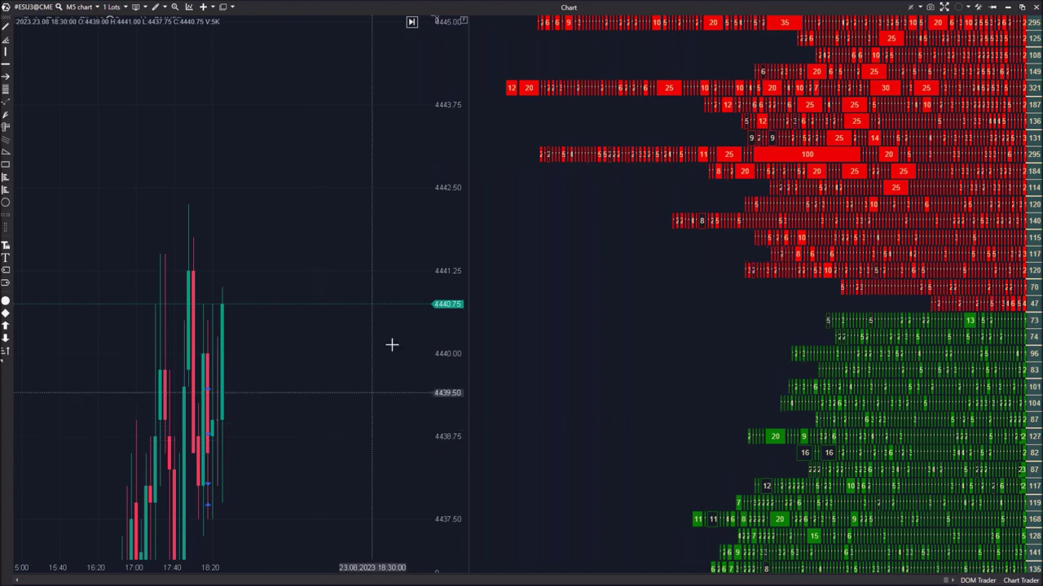
pyautogui.scroll(-3, 731, 299)
pyautogui.scroll(2, 635, 326)
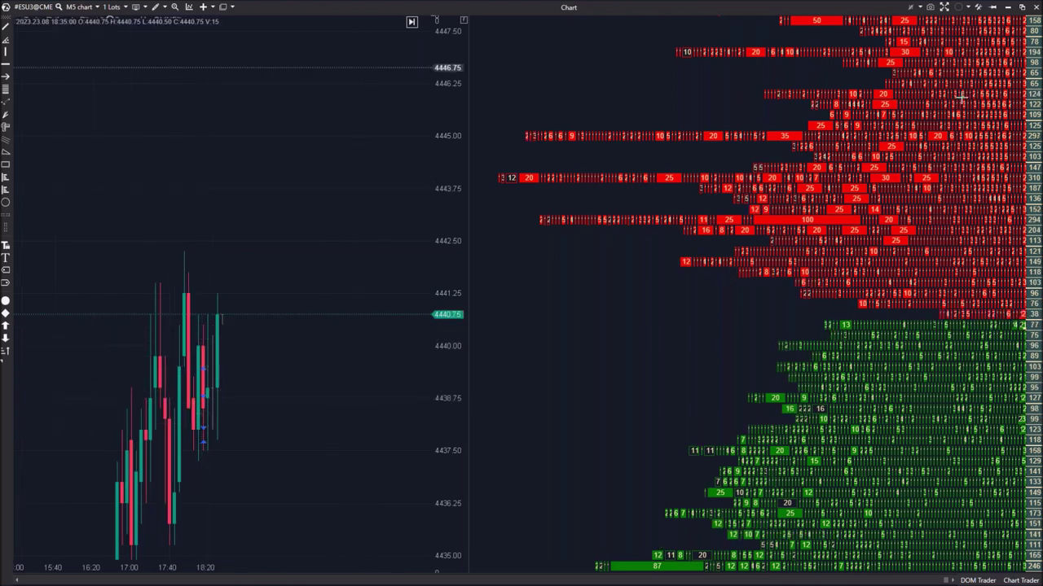
# Remove the DomV3Indicator from the E-mini S&P 500 chart.
pyautogui.rightClick(293, 157)
pyautogui.click(109, 70)
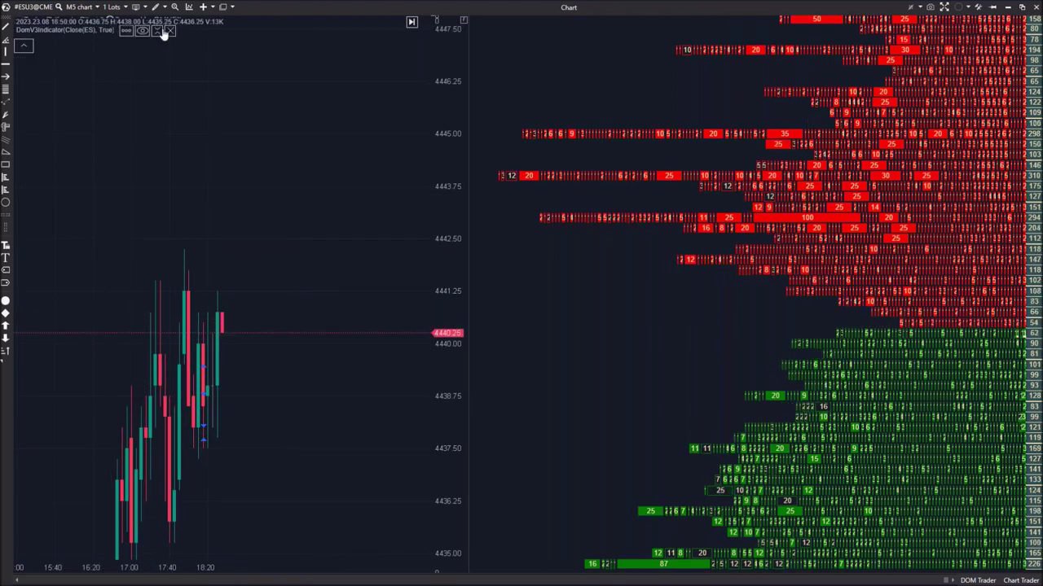
pyautogui.click(164, 32)
pyautogui.scroll(-5, 400, 187)
# Find the Depth Of Market indicator with the search term "dep" and add it to the chart.
pyautogui.rightClick(400, 128)
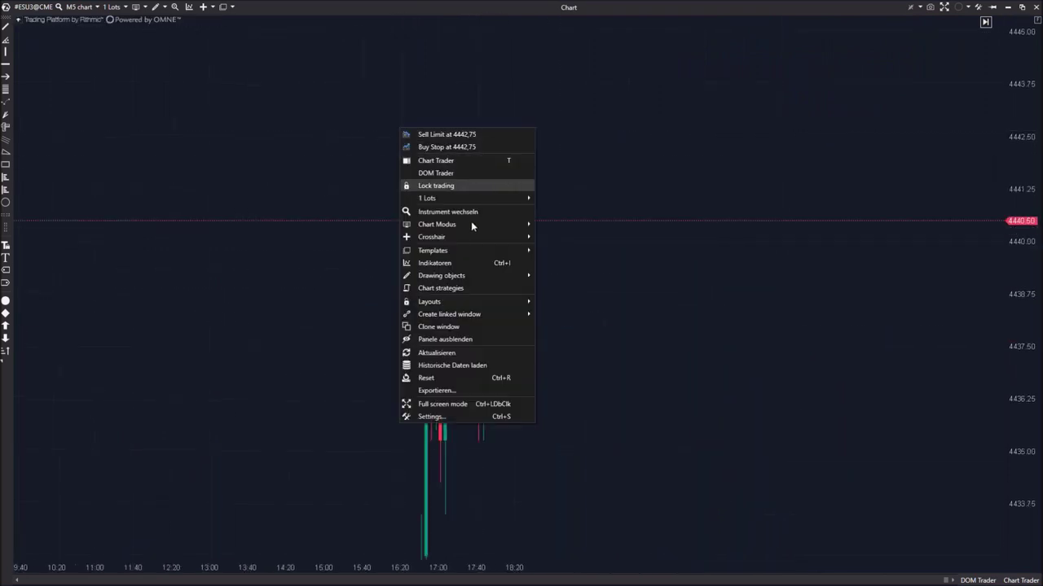
pyautogui.click(456, 262)
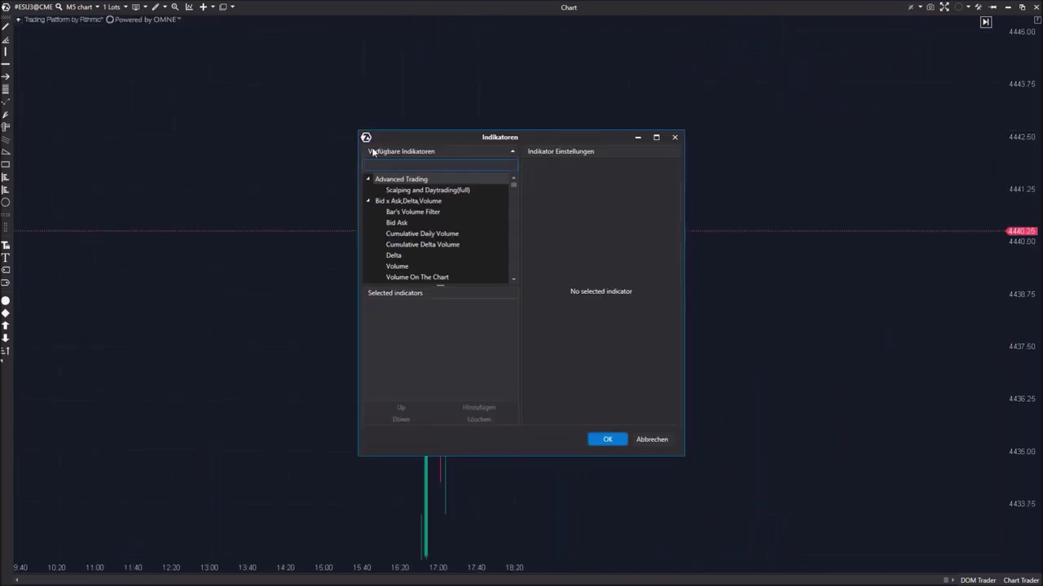
pyautogui.write('o')
pyautogui.write('ep')
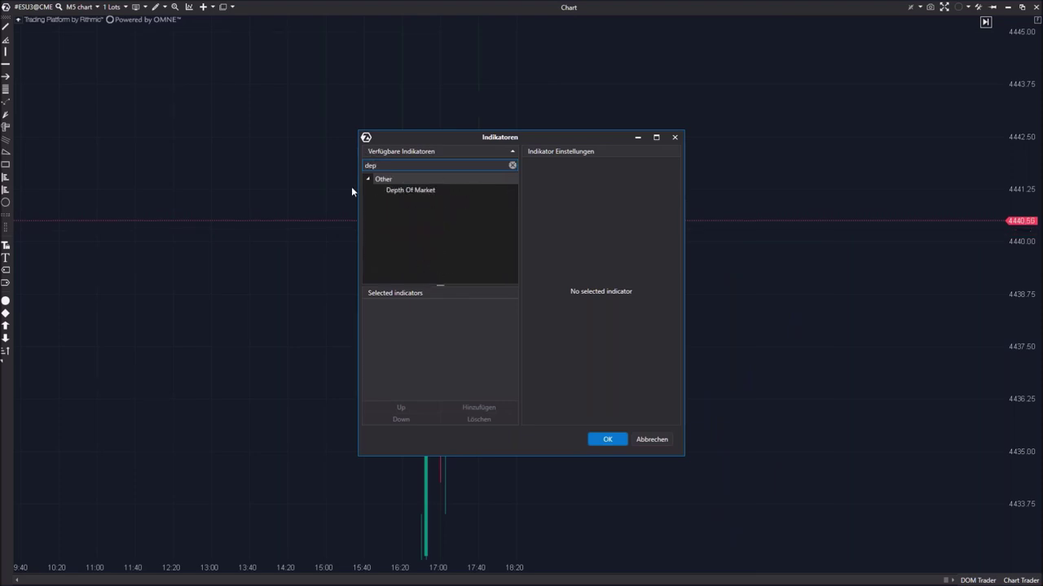
pyautogui.doubleClick(440, 192)
pyautogui.click(609, 440)
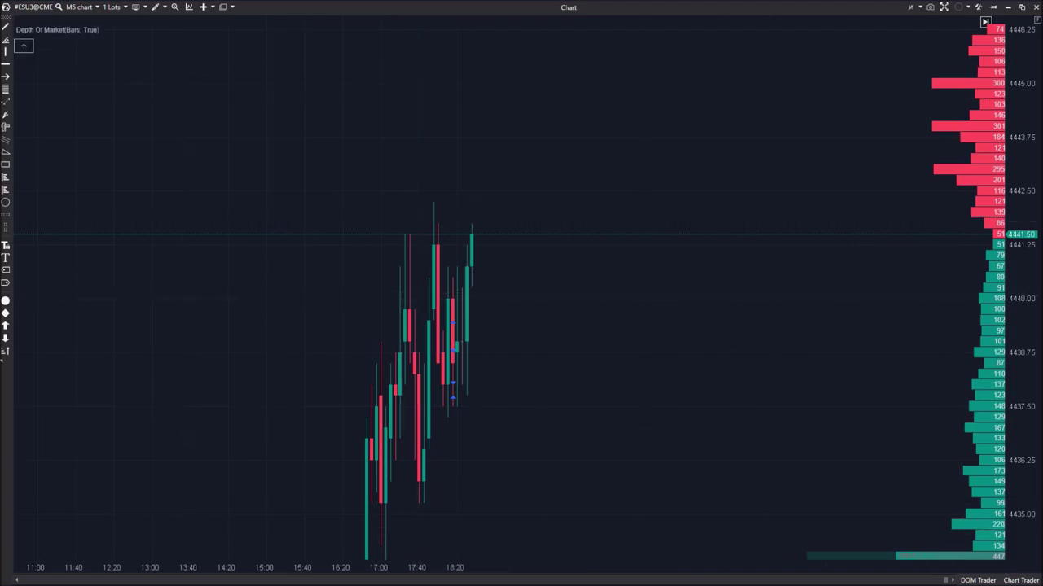
# Restore the chart window, minimize the main platform window, and maximize the chart again.
pyautogui.doubleClick(293, 9)
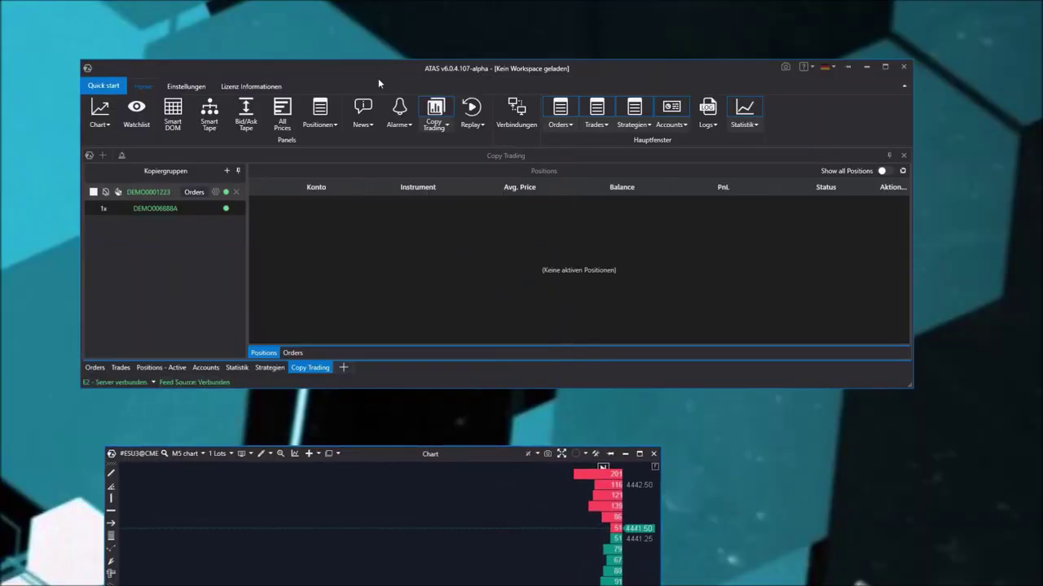
pyautogui.click(847, 67)
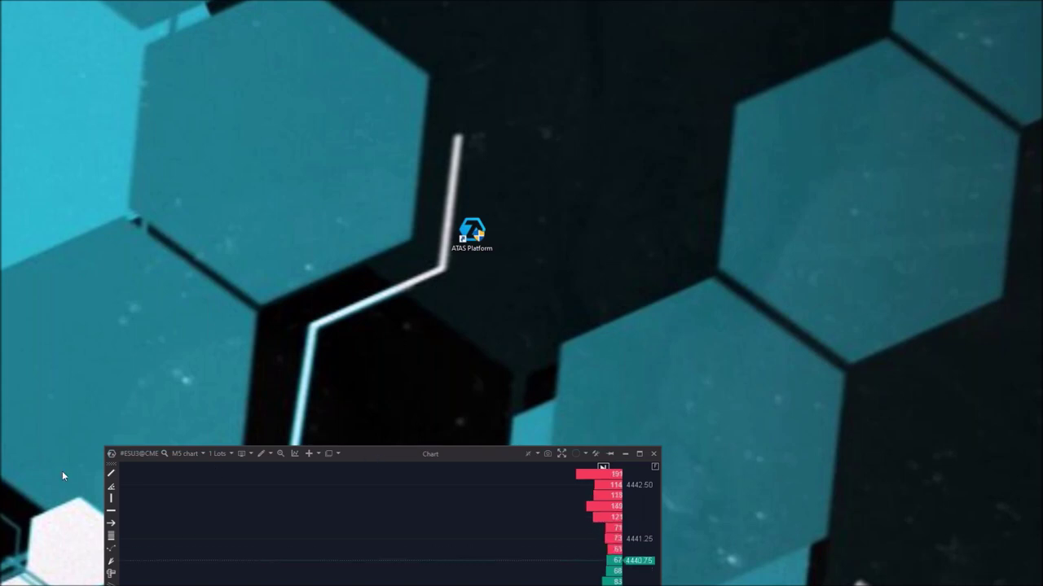
pyautogui.moveTo(396, 458); pyautogui.dragTo(389, 53)
pyautogui.click(632, 49)
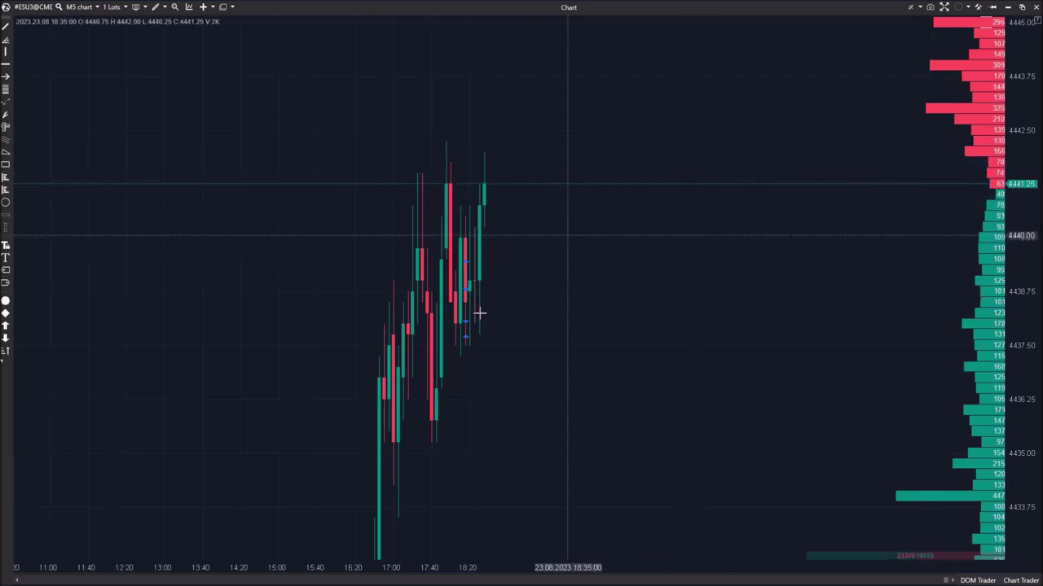
# Restore the Depth Of Market chart window and place it beside the chart with the fixed market profile.
pyautogui.moveTo(611, 328); pyautogui.dragTo(638, 354)
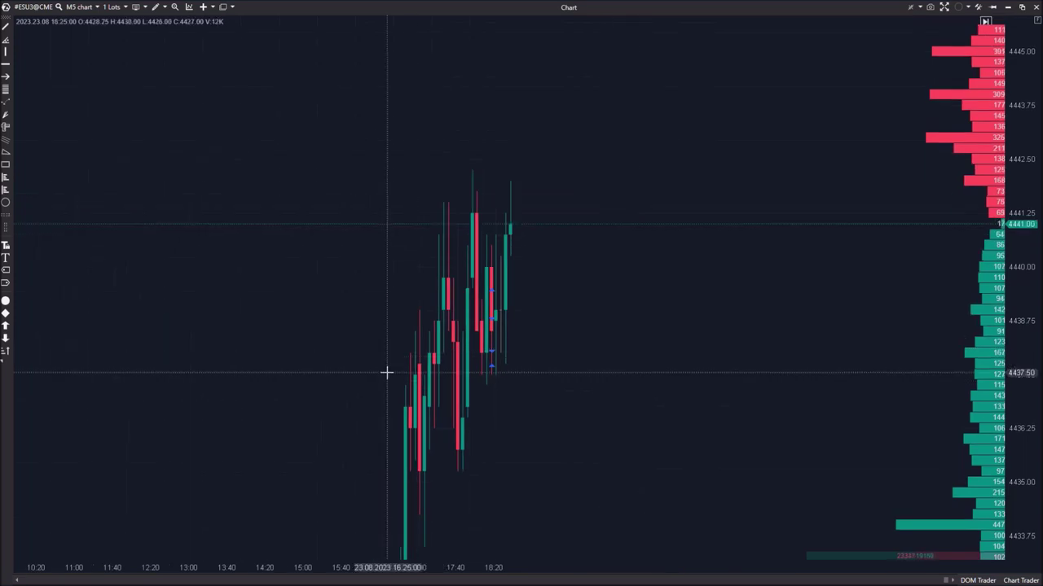
pyautogui.moveTo(575, 418); pyautogui.dragTo(610, 366)
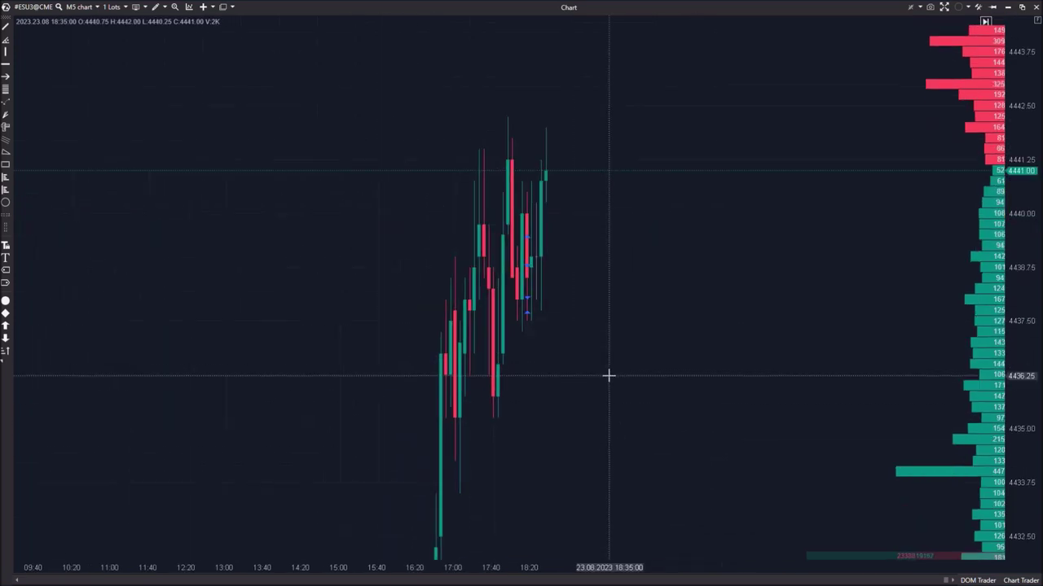
pyautogui.moveTo(570, 7); pyautogui.dragTo(649, 85)
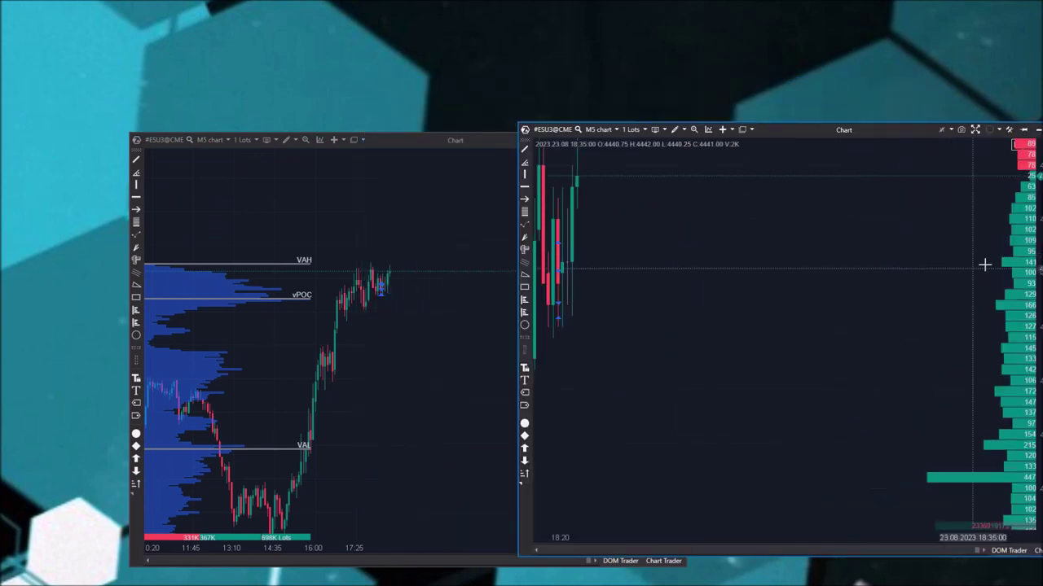
# Draw a rectangle beyond the latest candle of the market profile chart, spanning prices from about 4447.5 to 4433.
pyautogui.rightClick(370, 291)
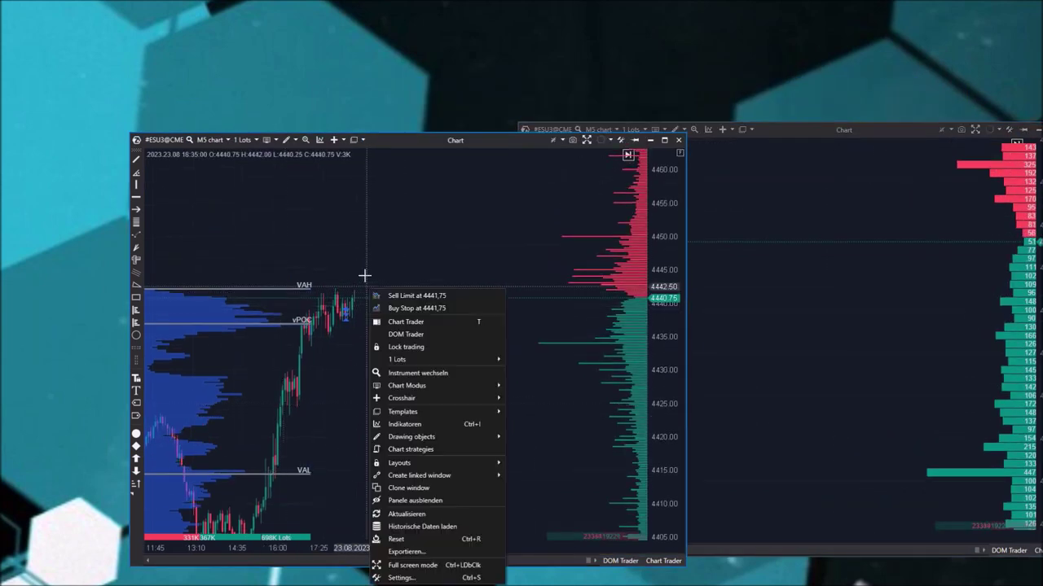
pyautogui.press('Escape')
pyautogui.click(291, 140)
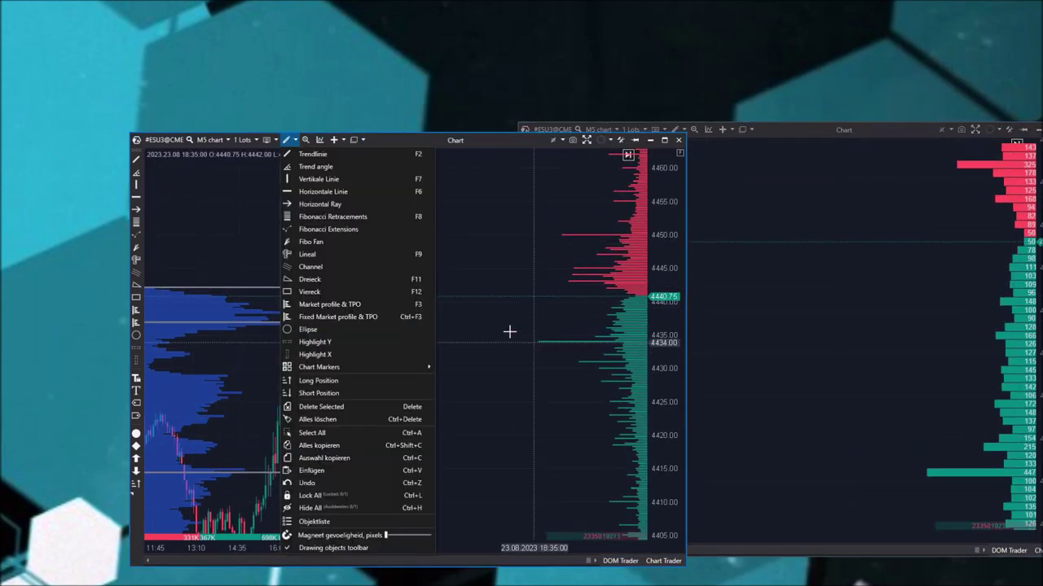
pyautogui.click(326, 291)
pyautogui.moveTo(361, 258); pyautogui.dragTo(468, 346)
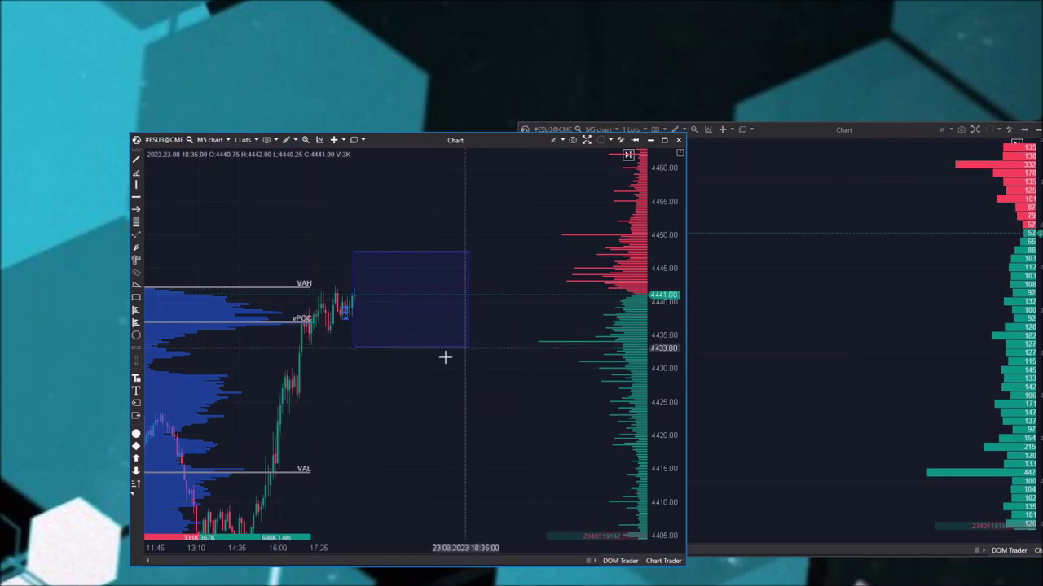
# Make the rectangle global and compress the second chart's scales to fit the shared rectangle in view.
pyautogui.rightClick(431, 280)
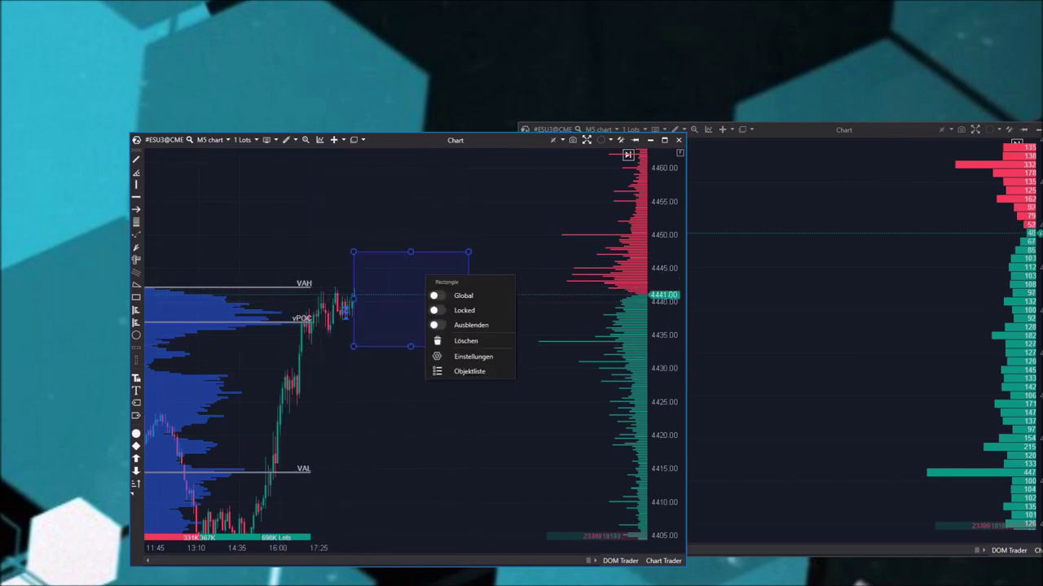
pyautogui.click(440, 297)
pyautogui.moveTo(815, 537); pyautogui.dragTo(570, 544)
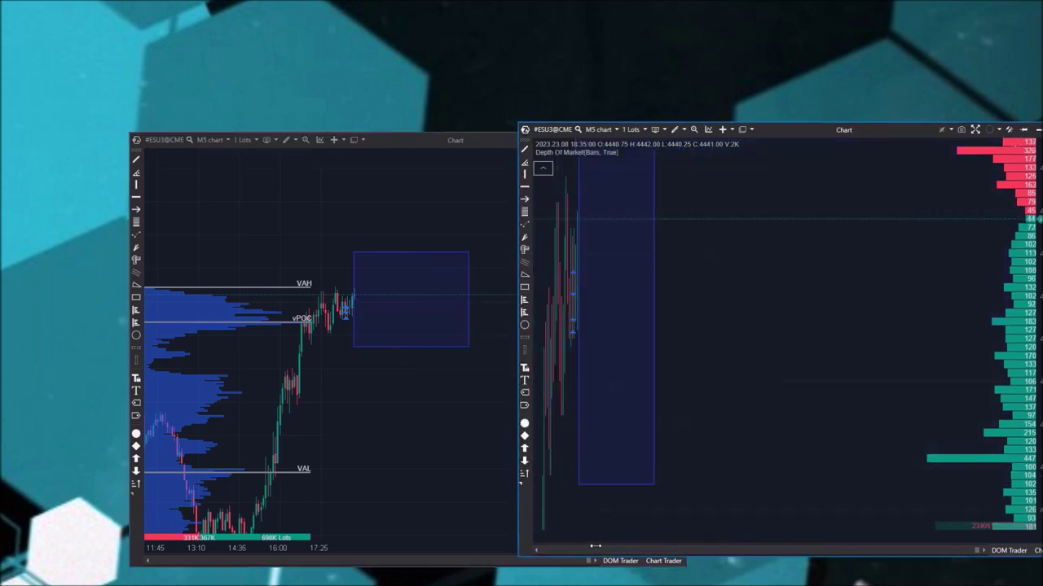
pyautogui.moveTo(1032, 342); pyautogui.dragTo(1035, 437)
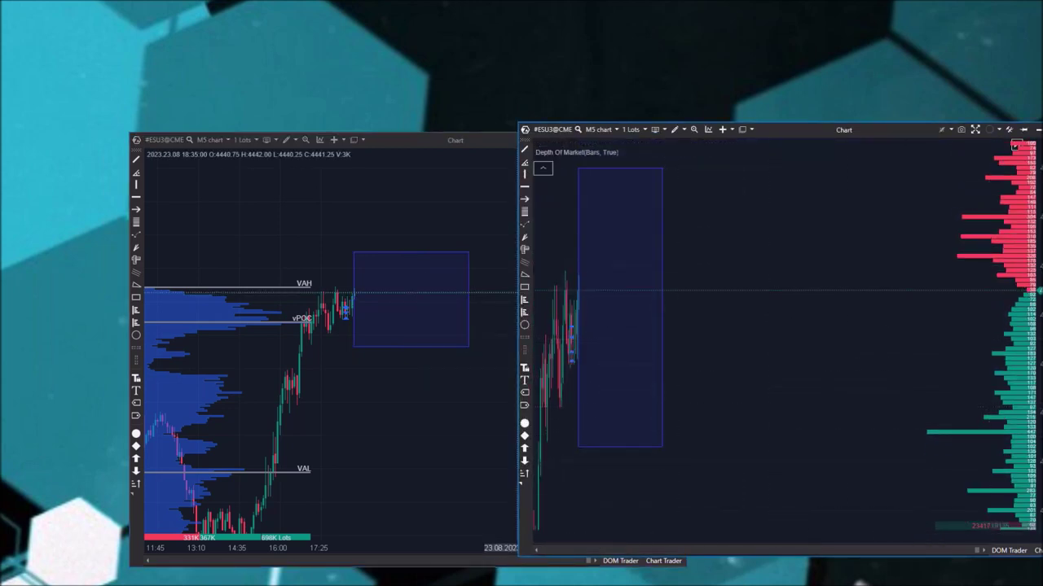
# Review the rectangle's visualization and alarm settings, and lock the rectangle.
pyautogui.doubleClick(388, 269)
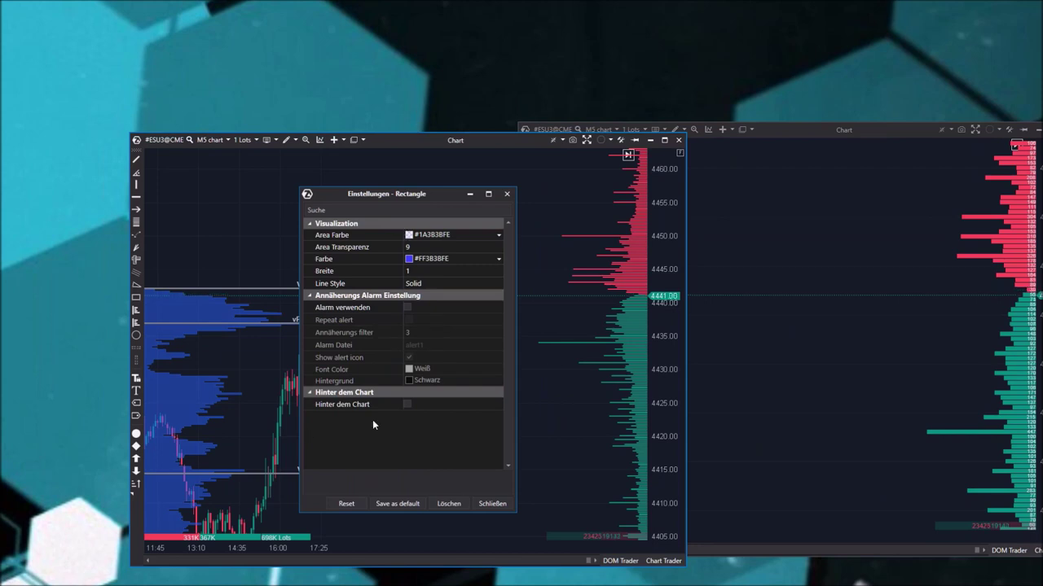
pyautogui.click(507, 195)
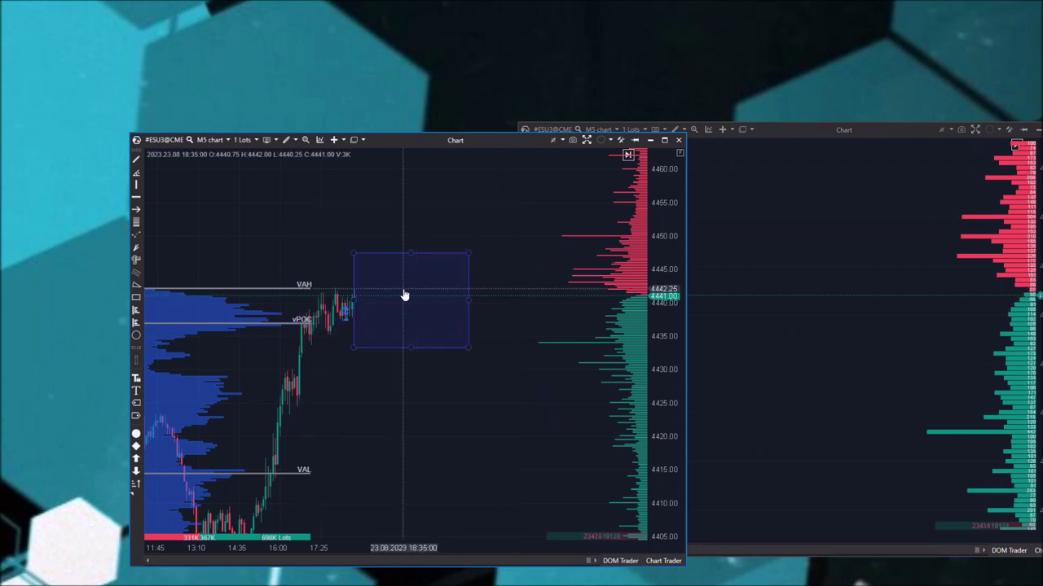
pyautogui.rightClick(404, 294)
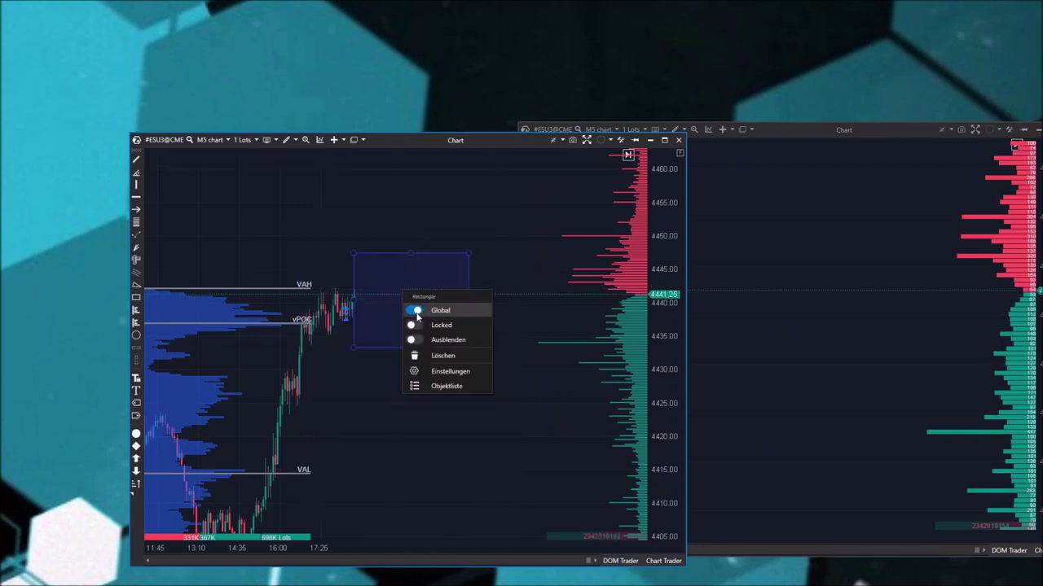
pyautogui.click(413, 326)
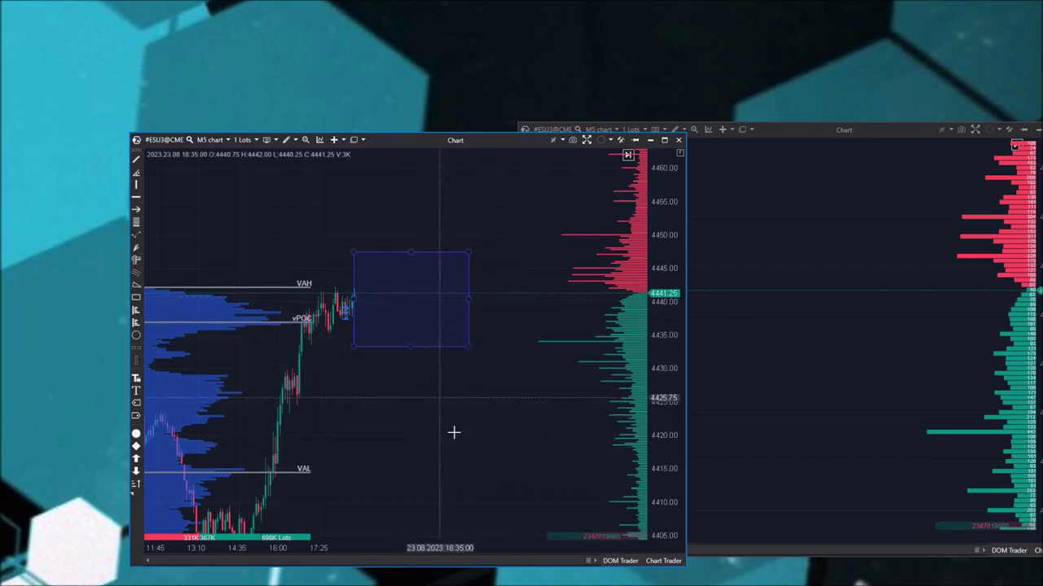
pyautogui.click(345, 402)
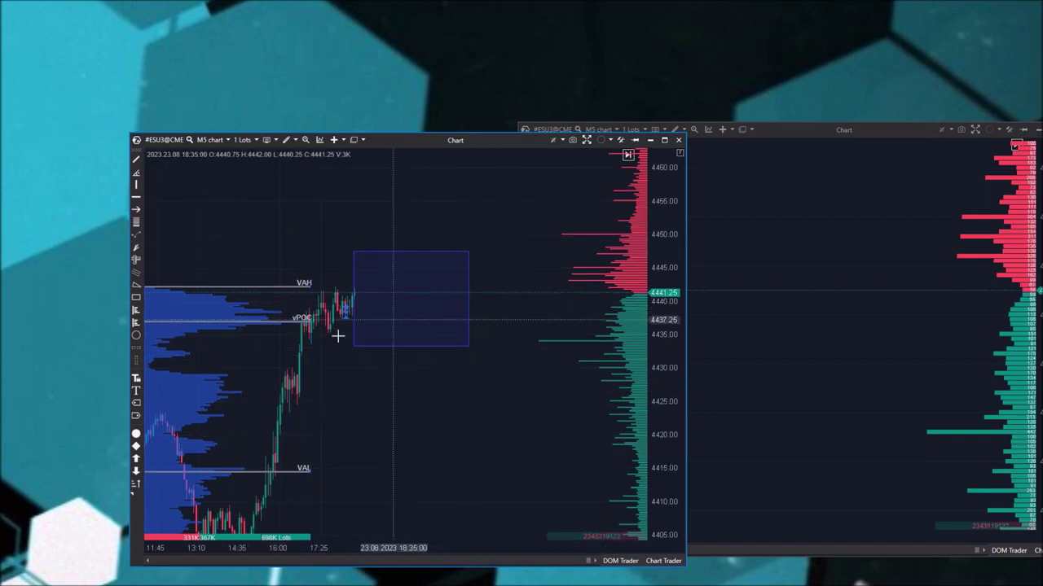
# Unlock the rectangle and review the chart's list of drawing objects.
pyautogui.rightClick(393, 320)
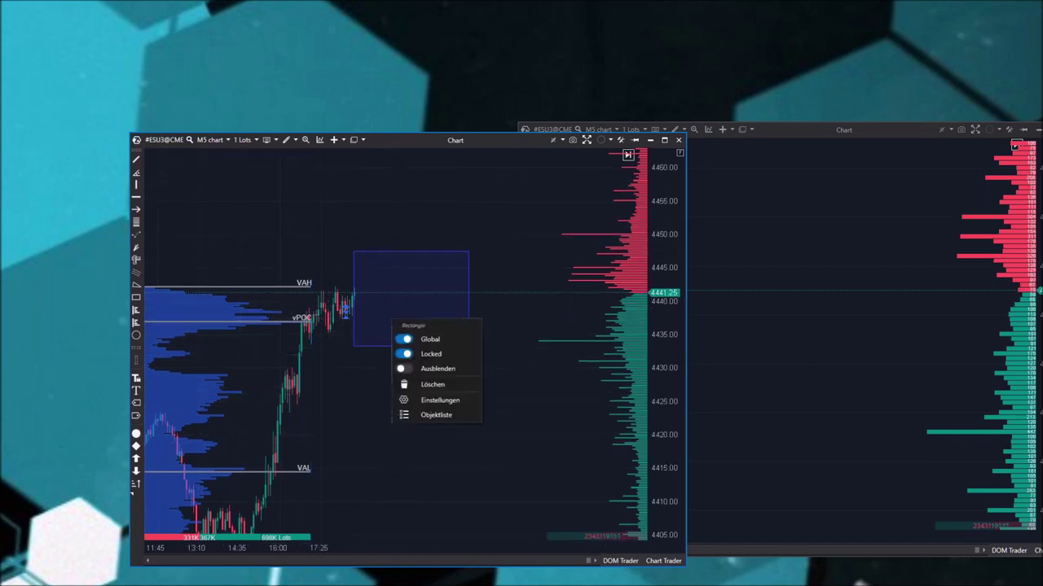
pyautogui.click(411, 354)
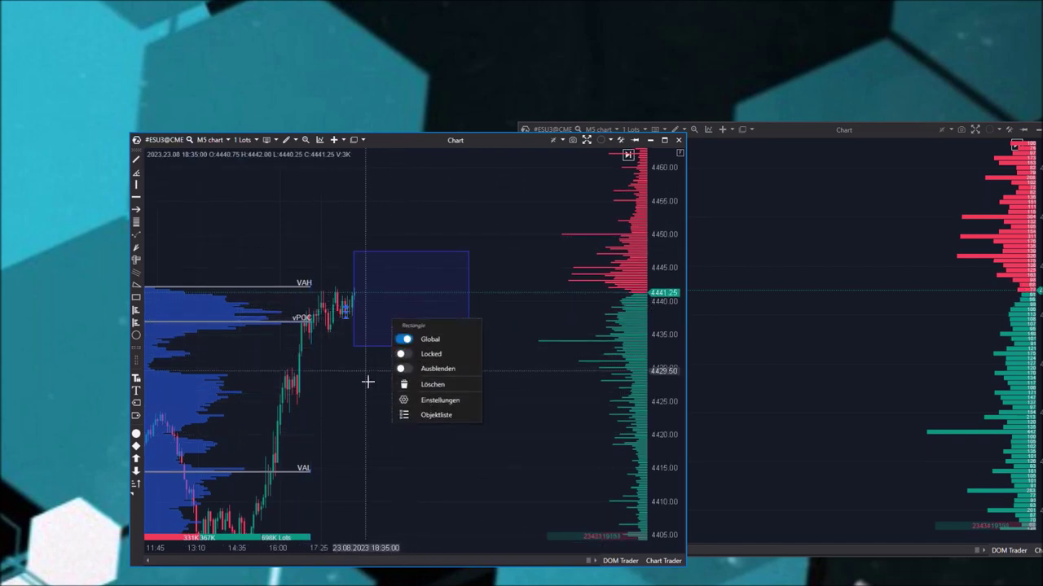
pyautogui.click(435, 415)
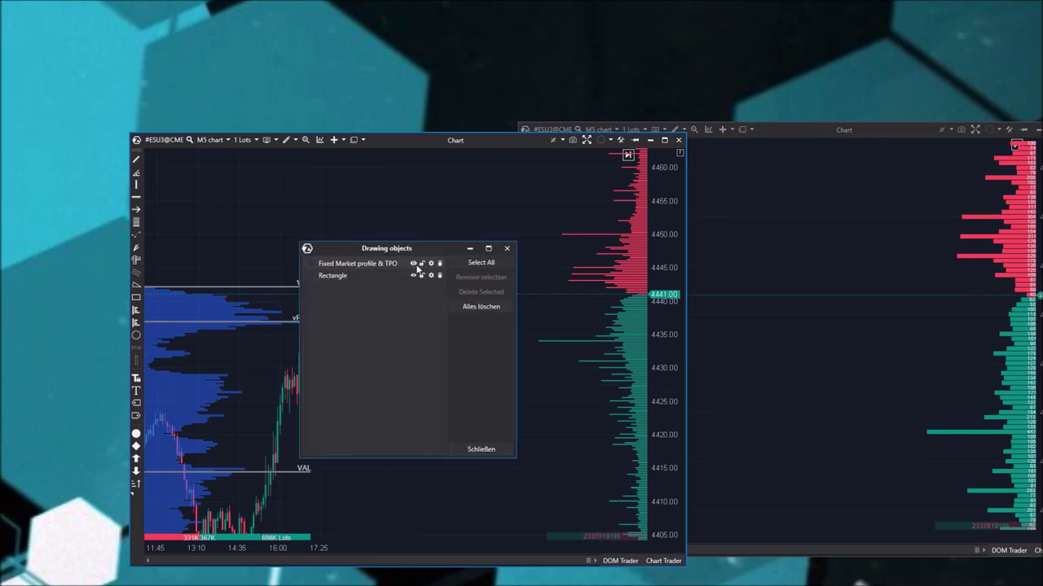
pyautogui.click(481, 450)
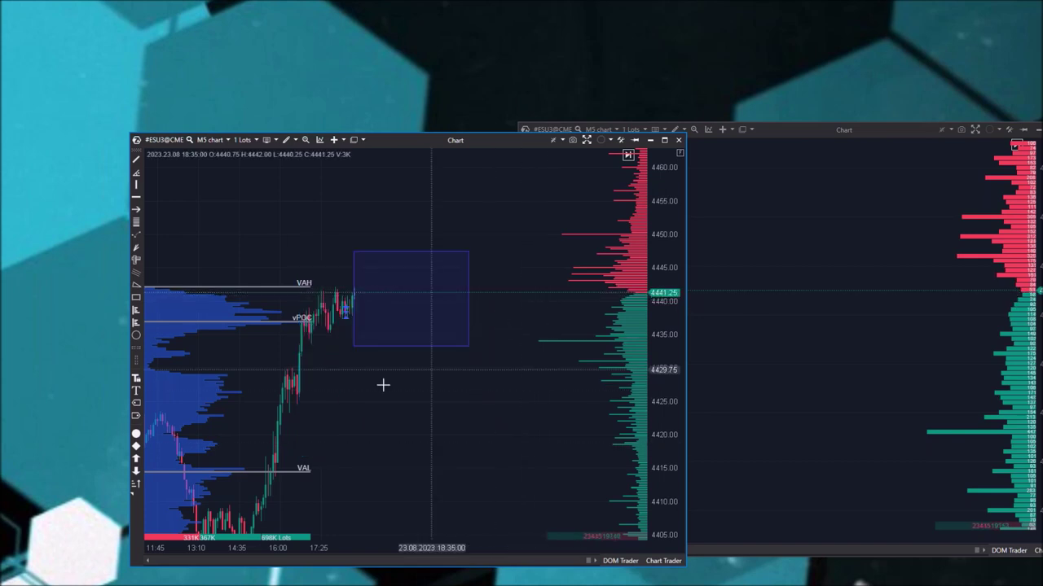
# Place both chart windows side by side and shift the global rectangle in the Depth Of Market chart to about 4444.75 to 4430.5.
pyautogui.moveTo(470, 138); pyautogui.dragTo(365, 94)
pyautogui.moveTo(840, 114); pyautogui.dragTo(796, 111)
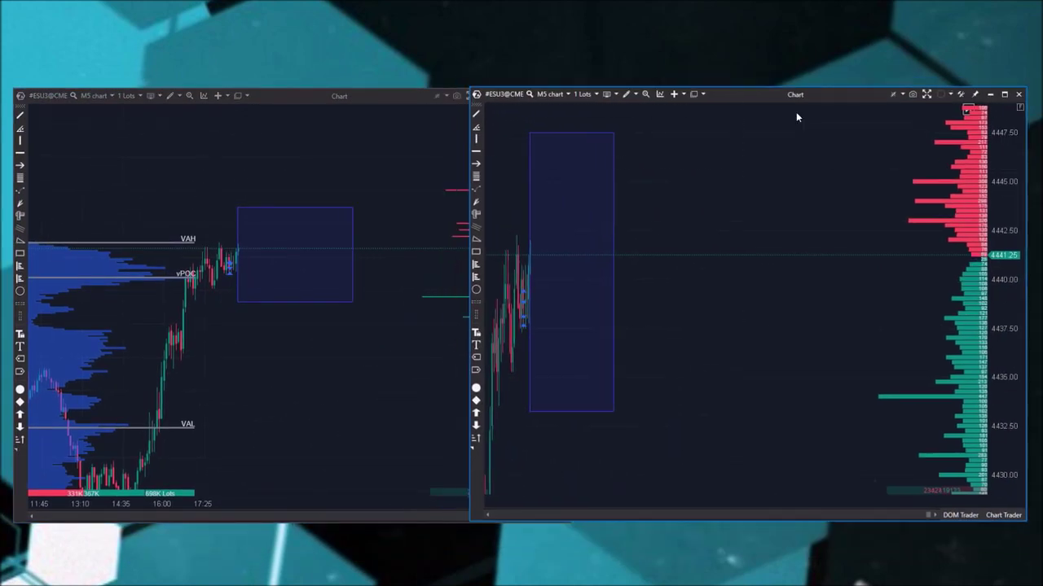
pyautogui.click(586, 307)
pyautogui.moveTo(582, 310); pyautogui.dragTo(594, 376)
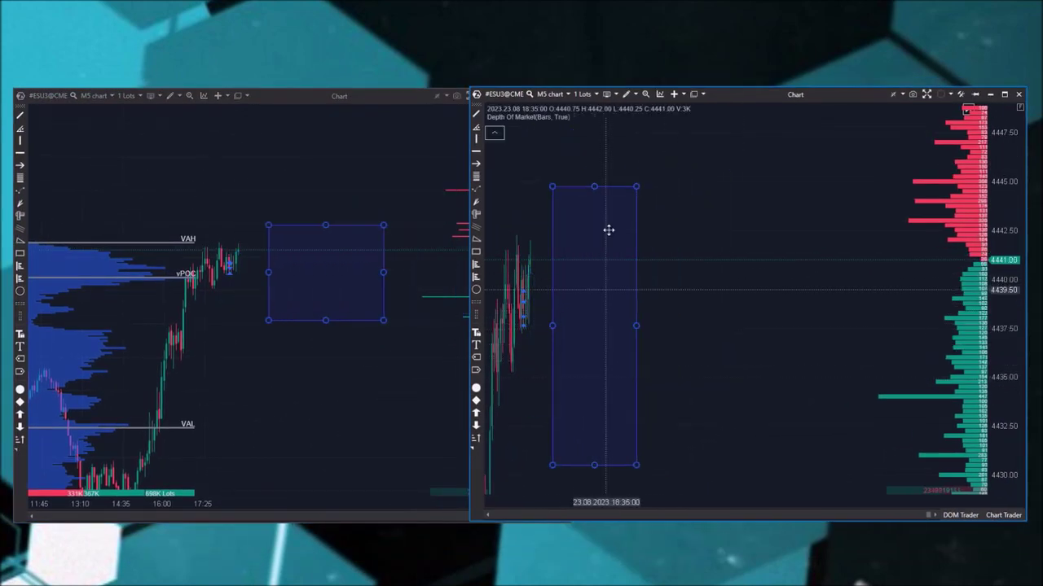
# Compress the Depth Of Market chart's price scale around the shared rectangle and review the colour groups available for linking chart windows.
pyautogui.moveTo(1001, 244); pyautogui.dragTo(1002, 293)
pyautogui.moveTo(626, 387); pyautogui.dragTo(674, 393)
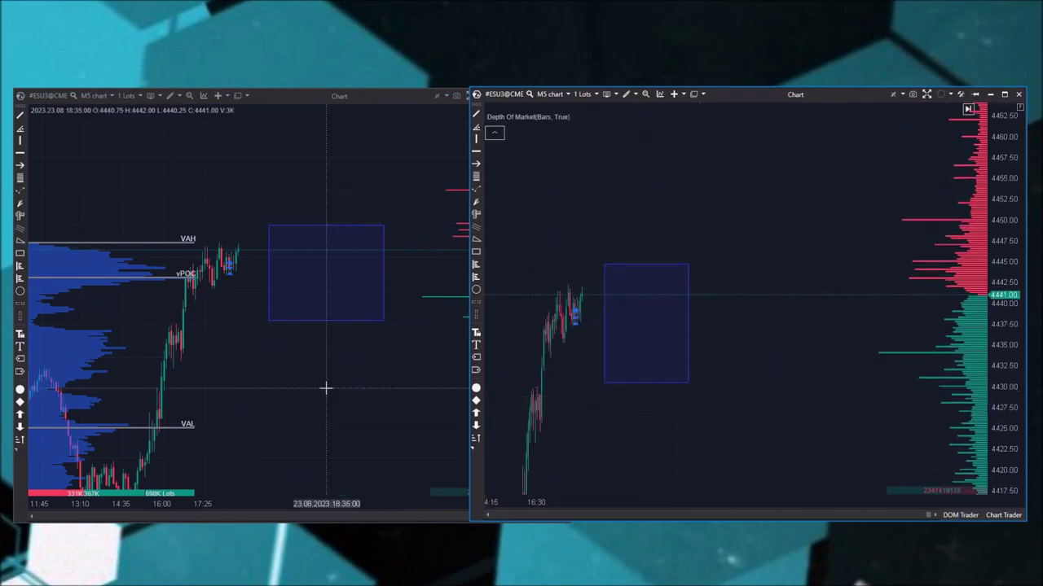
pyautogui.moveTo(326, 389); pyautogui.dragTo(361, 400)
pyautogui.click(949, 98)
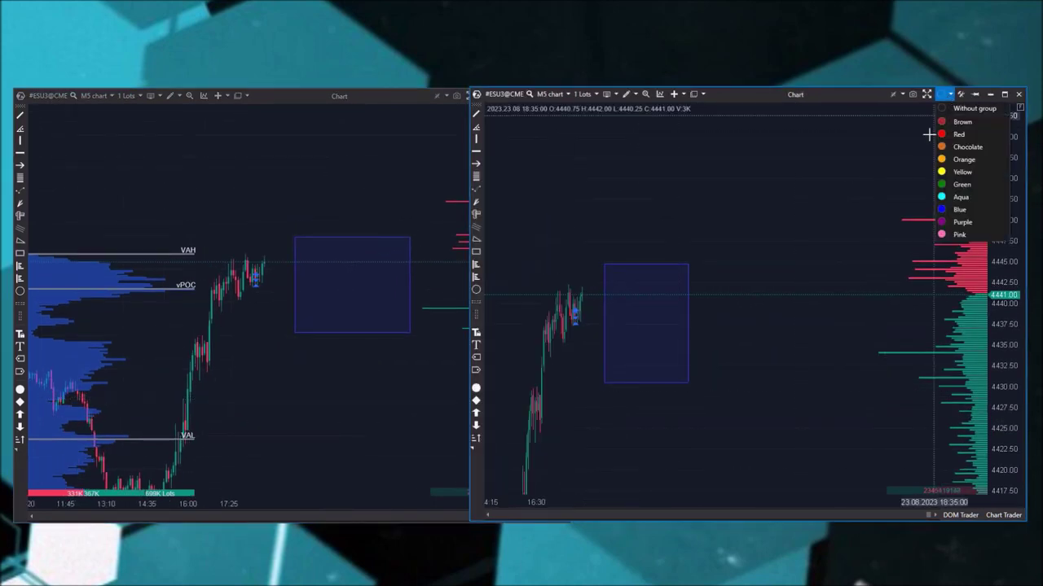
pyautogui.click(405, 396)
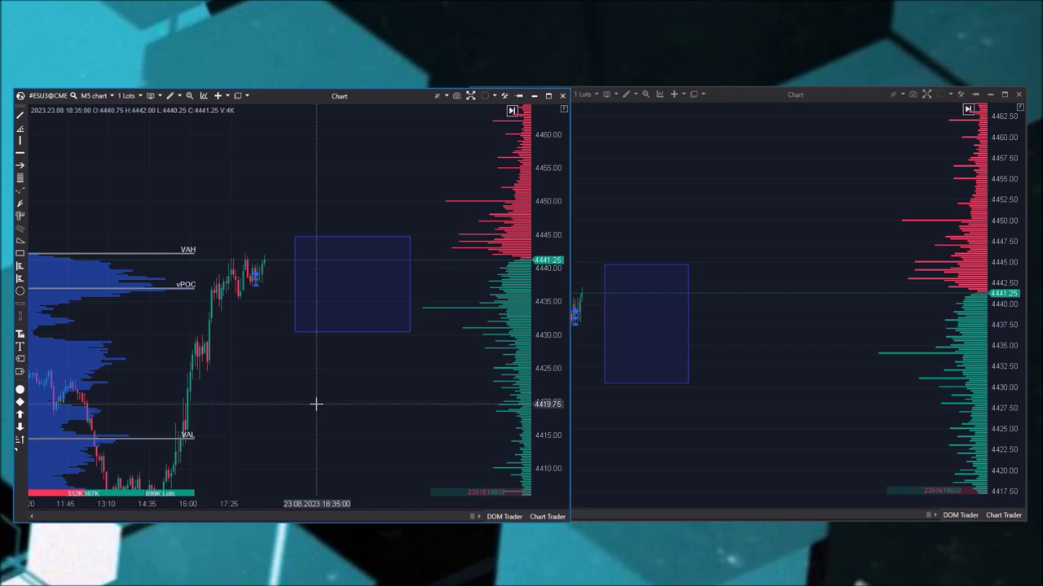
pyautogui.moveTo(122, 367)
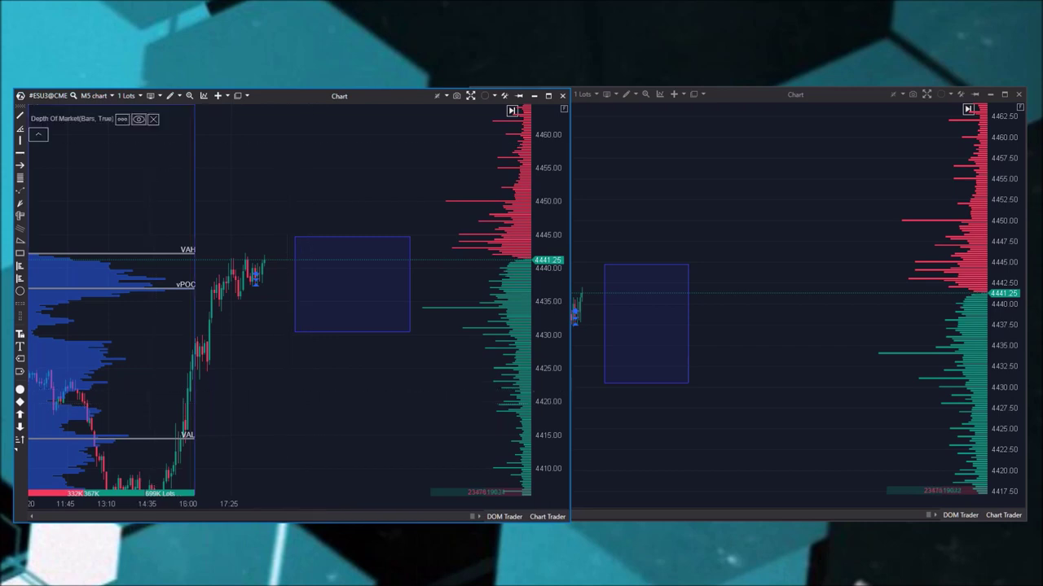
# Close the second chart window and replace it with a clone of the remaining chart placed beside the original.
pyautogui.click(1019, 94)
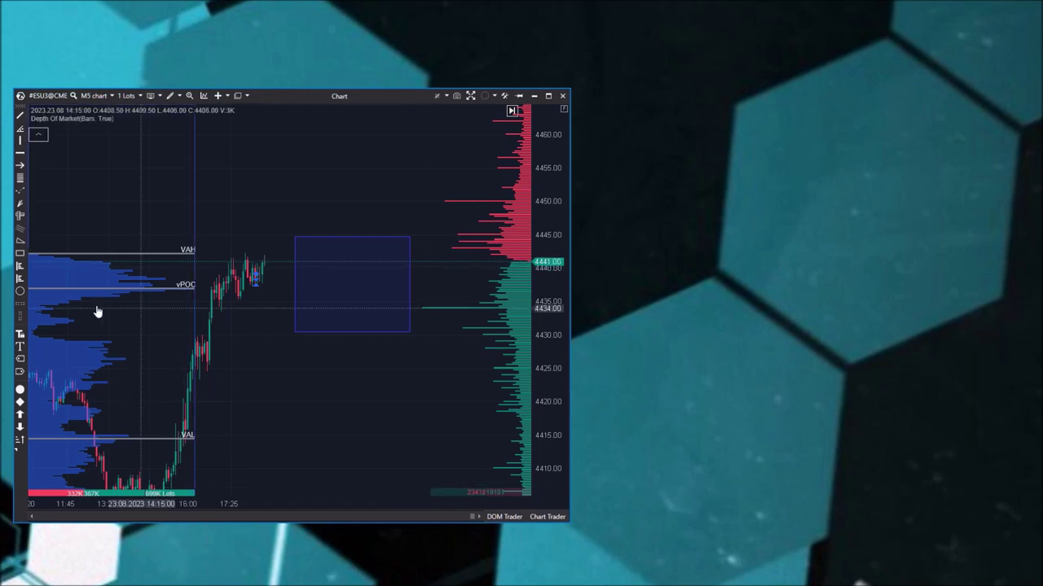
pyautogui.moveTo(323, 389); pyautogui.dragTo(247, 391)
pyautogui.rightClick(340, 404)
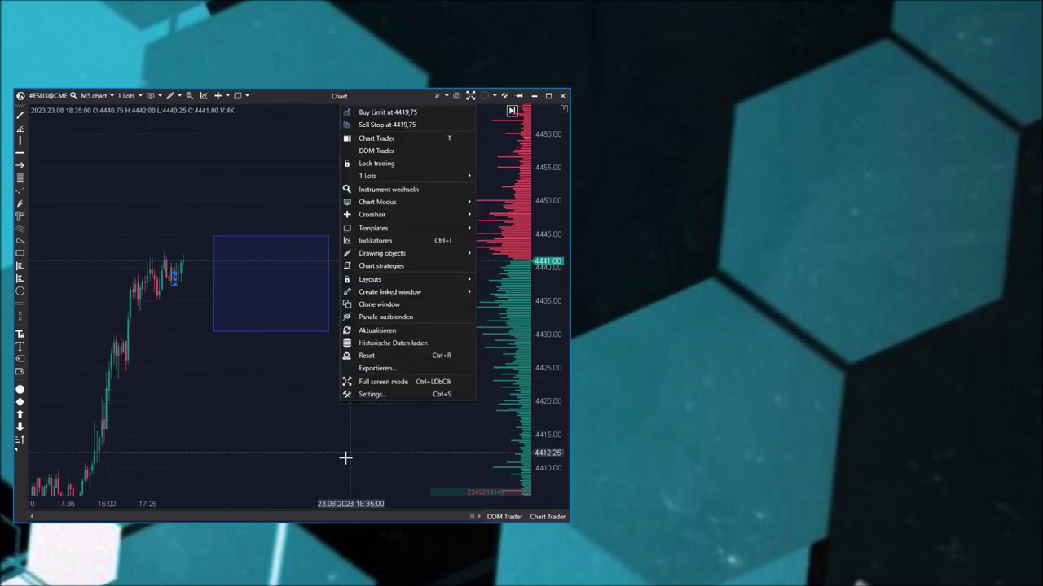
pyautogui.click(396, 304)
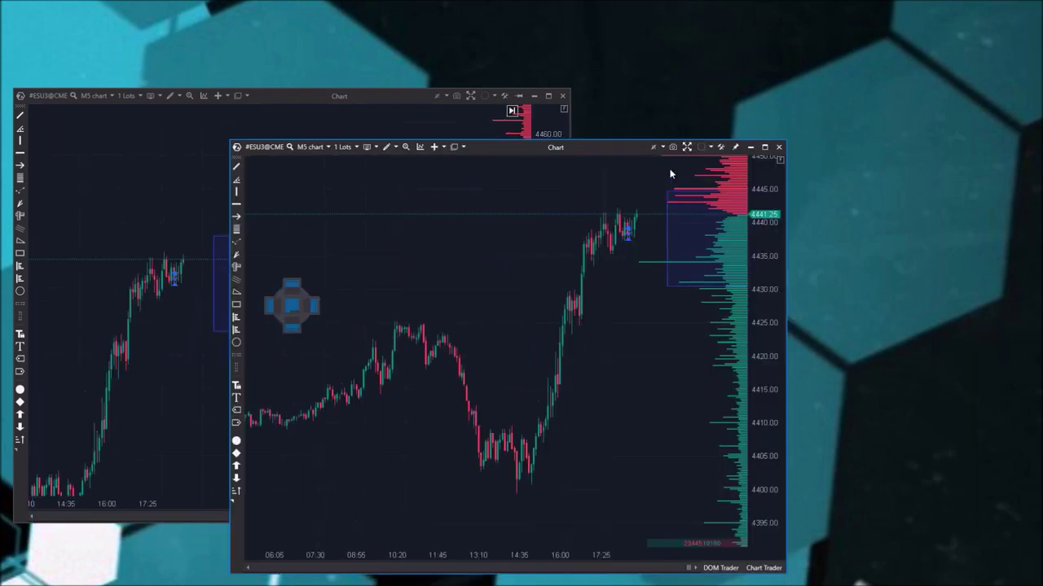
pyautogui.moveTo(583, 147)
pyautogui.mouseDown()
pyautogui.moveTo(704, 110)
pyautogui.moveTo(786, 143)
pyautogui.mouseUp()
# Link both chart windows by assigning each of them to the Red group.
pyautogui.click(906, 144)
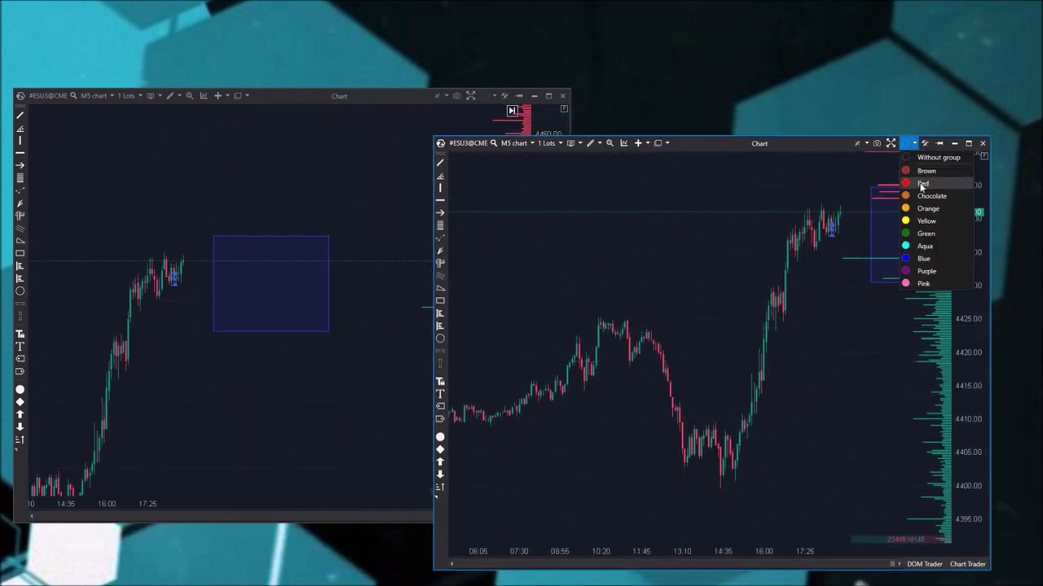
pyautogui.click(912, 184)
pyautogui.click(231, 204)
pyautogui.click(487, 95)
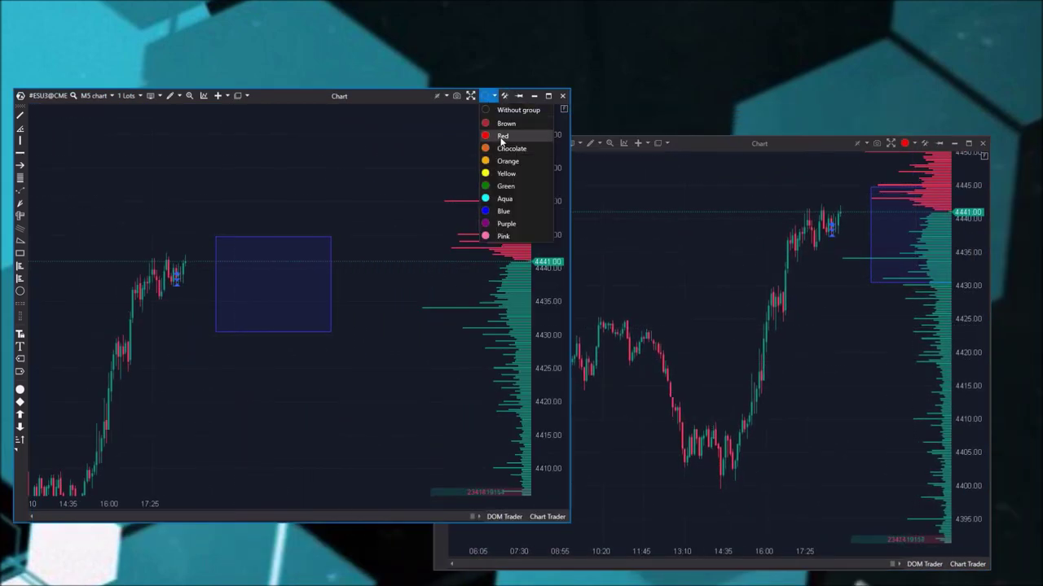
pyautogui.click(500, 136)
# Shift the global rectangle down to about 4440 to 4426 in the original chart, and delete it.
pyautogui.click(267, 331)
pyautogui.moveTo(292, 316); pyautogui.dragTo(289, 345)
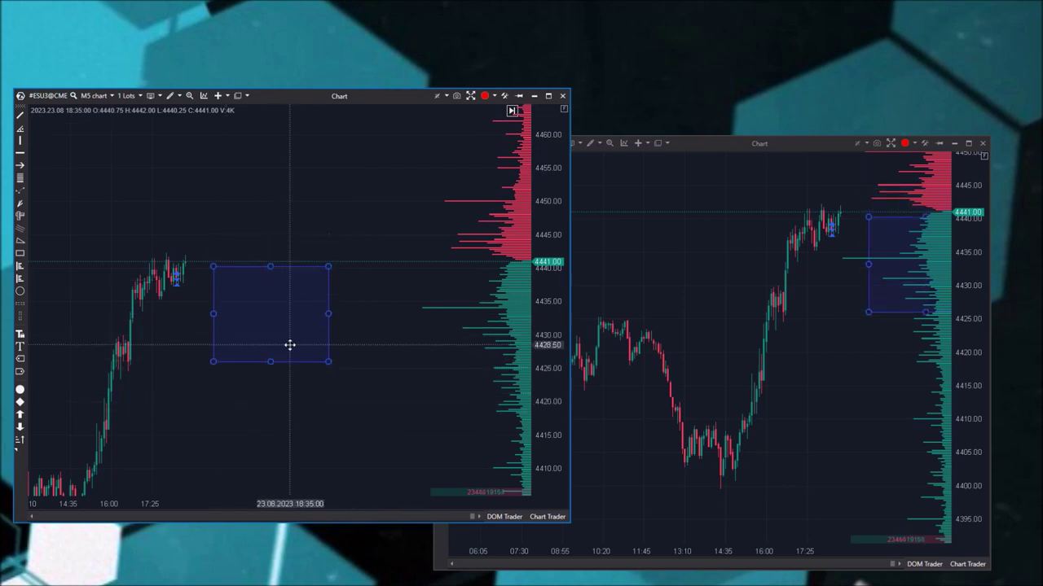
pyautogui.press('Delete')
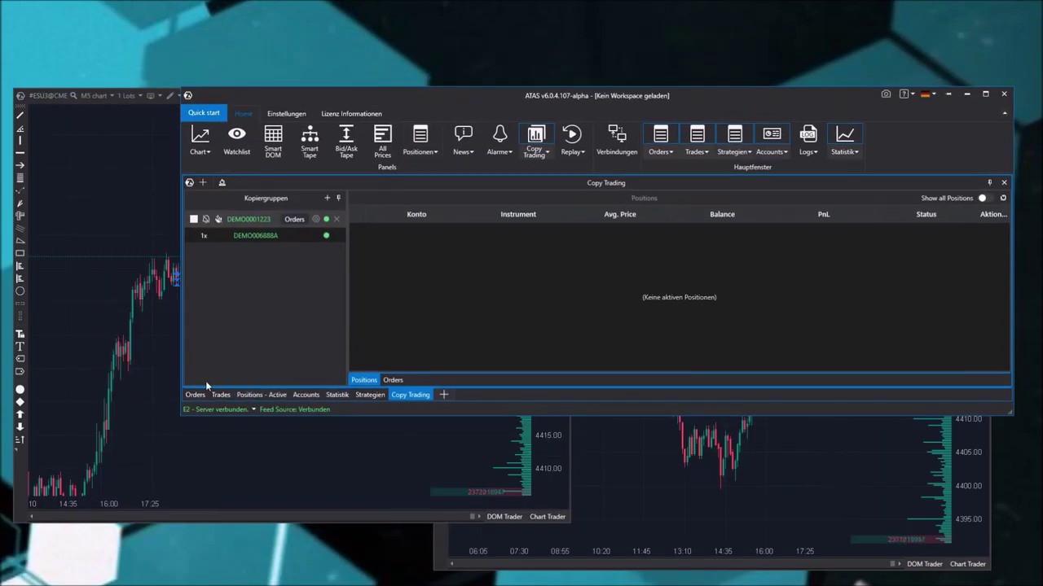
# Review the main window's orders and accounts lists, and select the paper trading account.
pyautogui.click(195, 394)
pyautogui.click(305, 394)
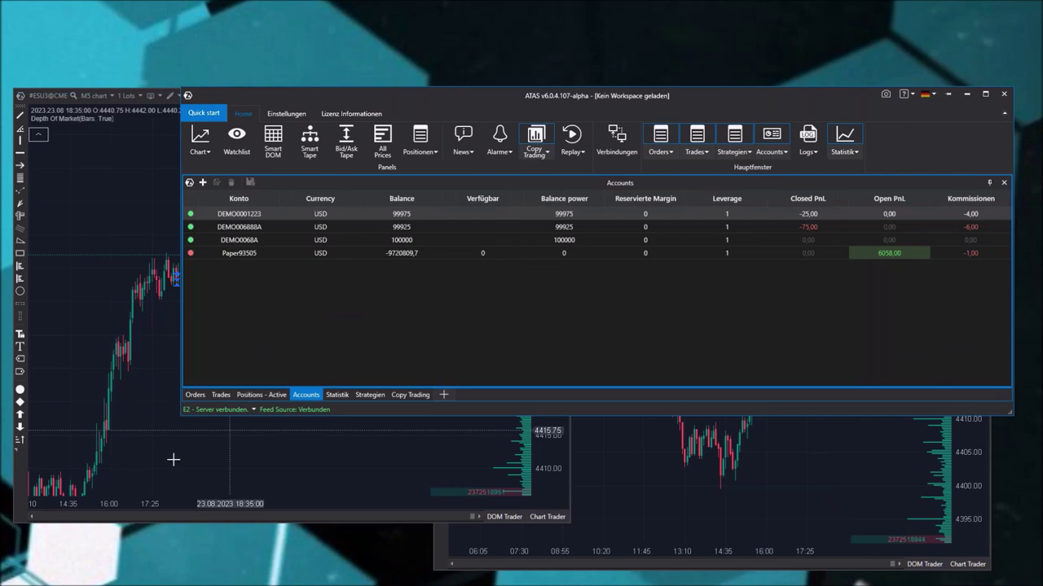
pyautogui.click(188, 257)
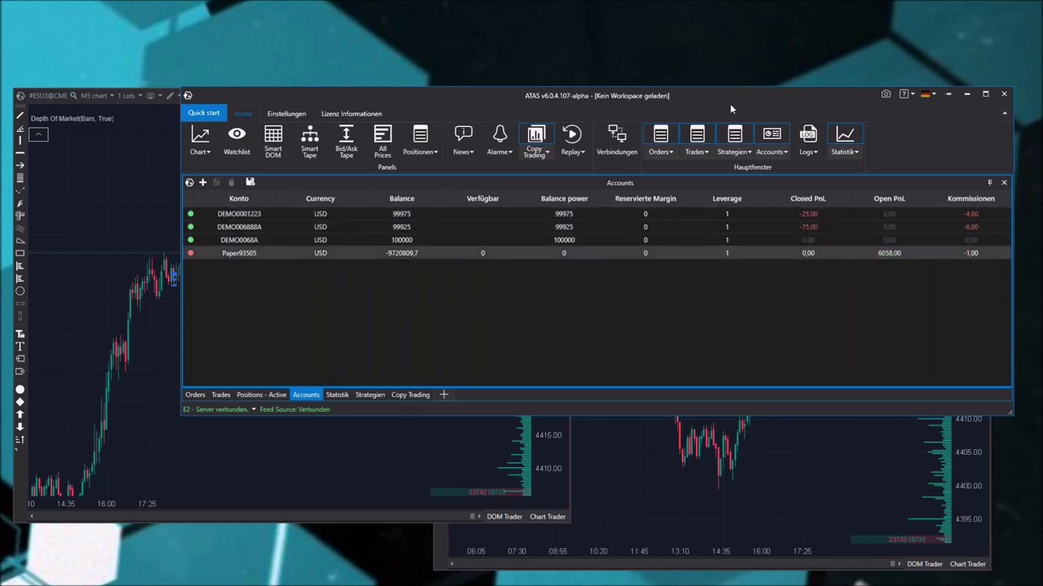
# Clear the main window out of the way, close the cloned chart, and maximize the remaining chart window.
pyautogui.click(966, 94)
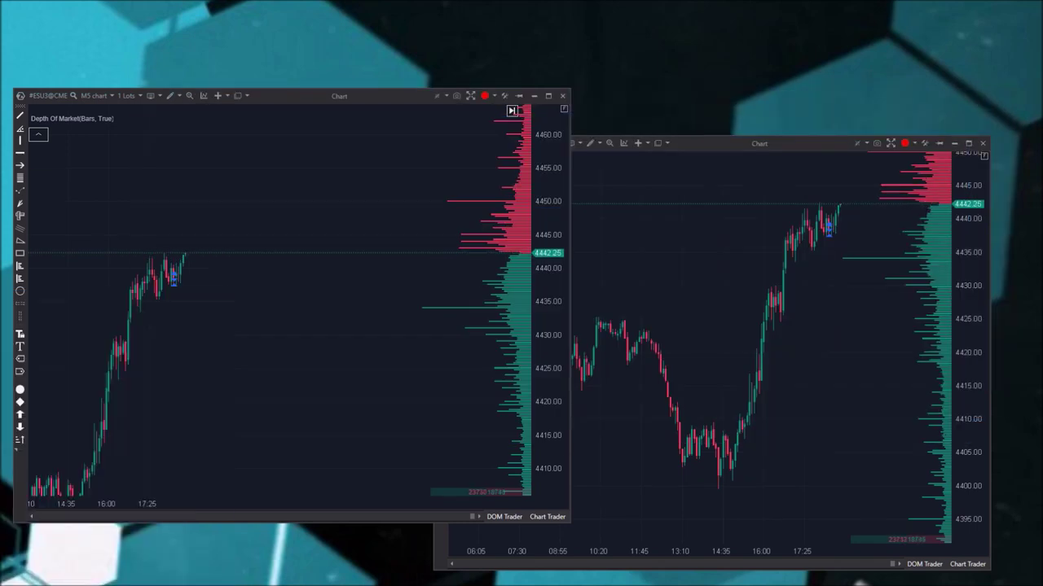
pyautogui.click(982, 142)
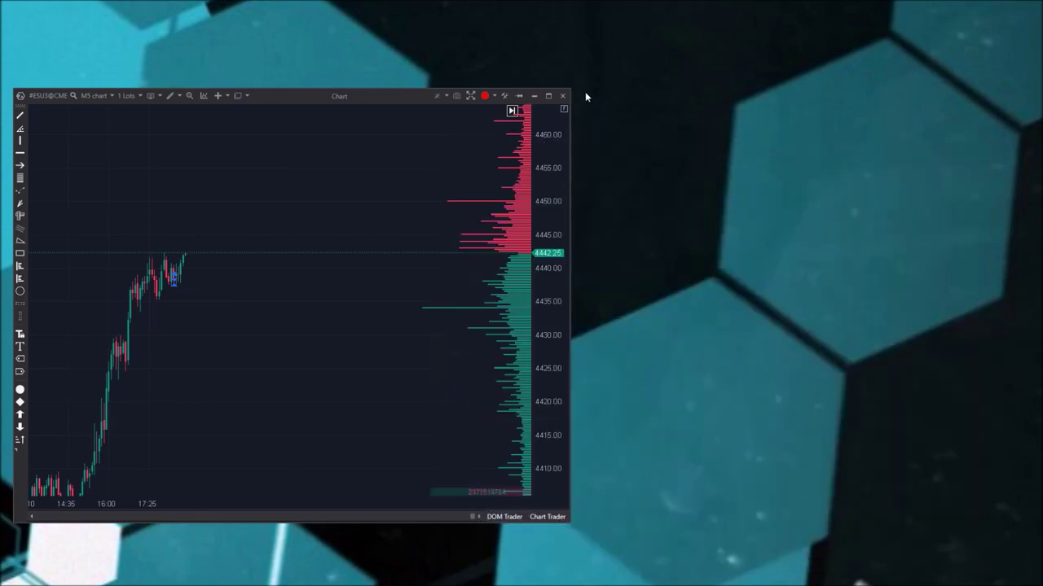
pyautogui.click(548, 95)
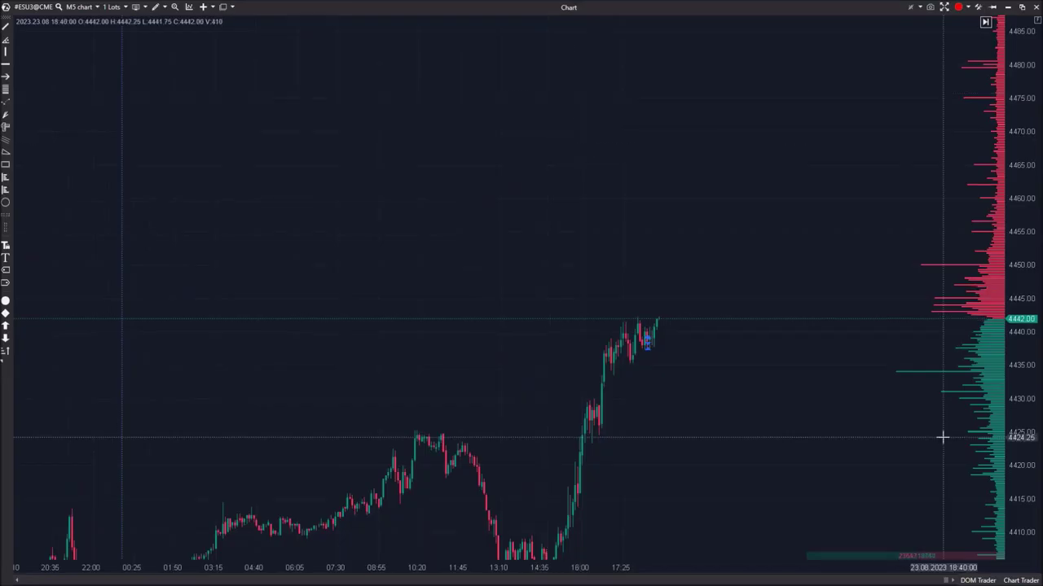
# Open DOM Trader beside the chart, widen its heatmap area, and stretch the price scale to about 4470 to 4430.
pyautogui.click(977, 580)
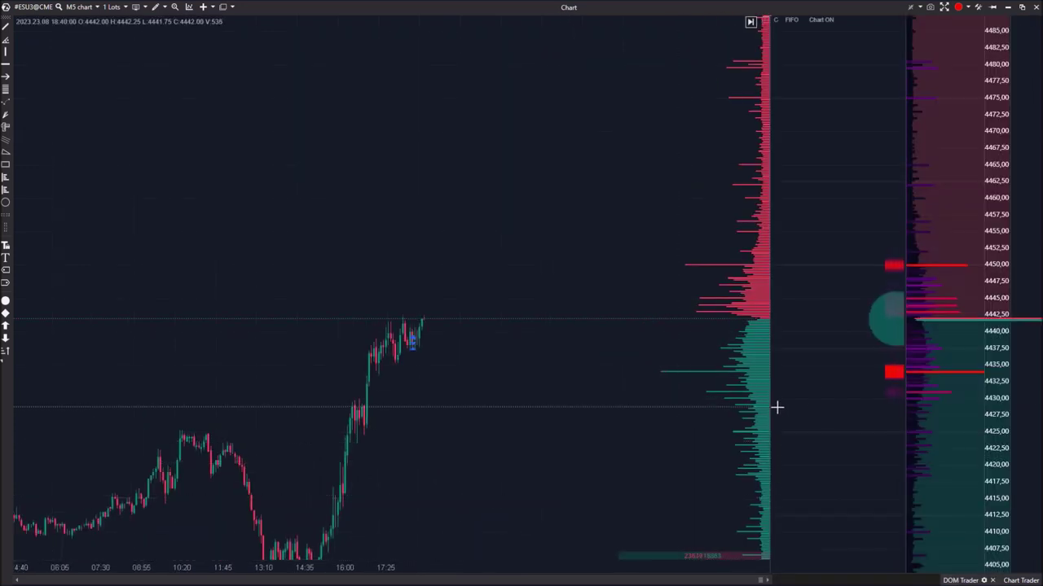
pyautogui.moveTo(771, 412); pyautogui.dragTo(522, 407)
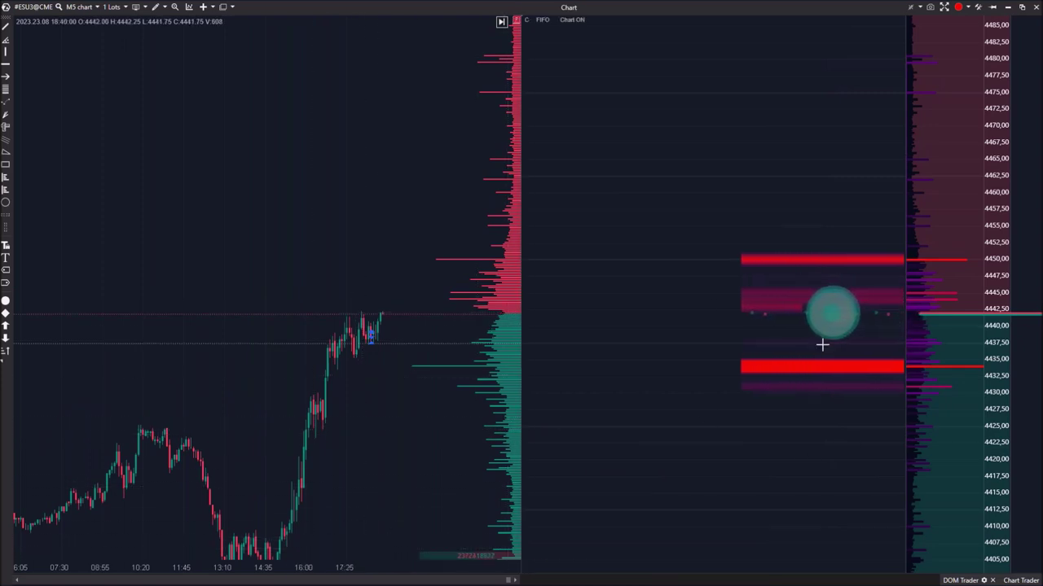
pyautogui.moveTo(473, 453); pyautogui.dragTo(350, 465)
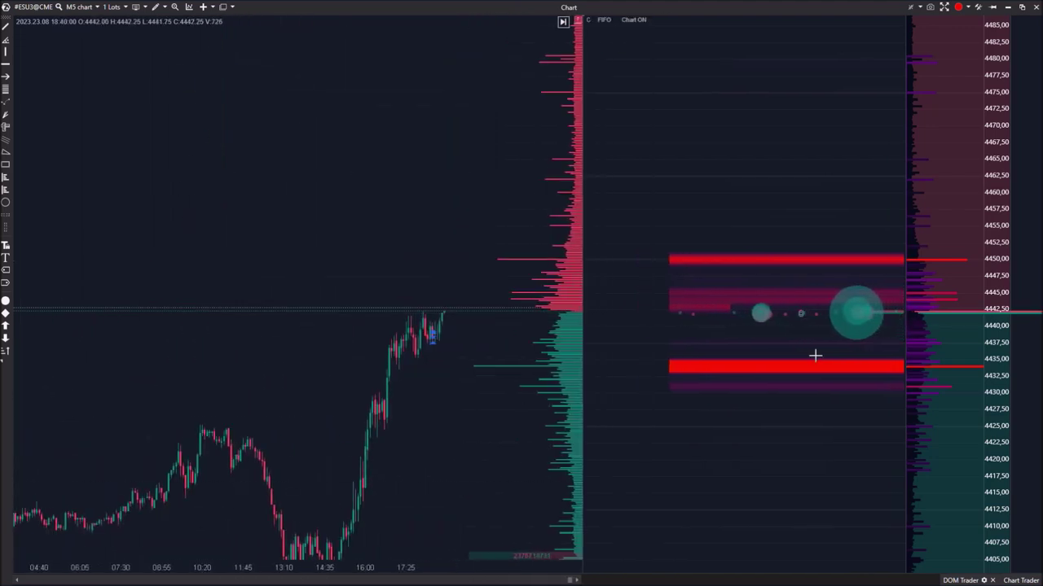
pyautogui.moveTo(1003, 417); pyautogui.dragTo(1018, 81)
pyautogui.moveTo(459, 179); pyautogui.dragTo(317, 292)
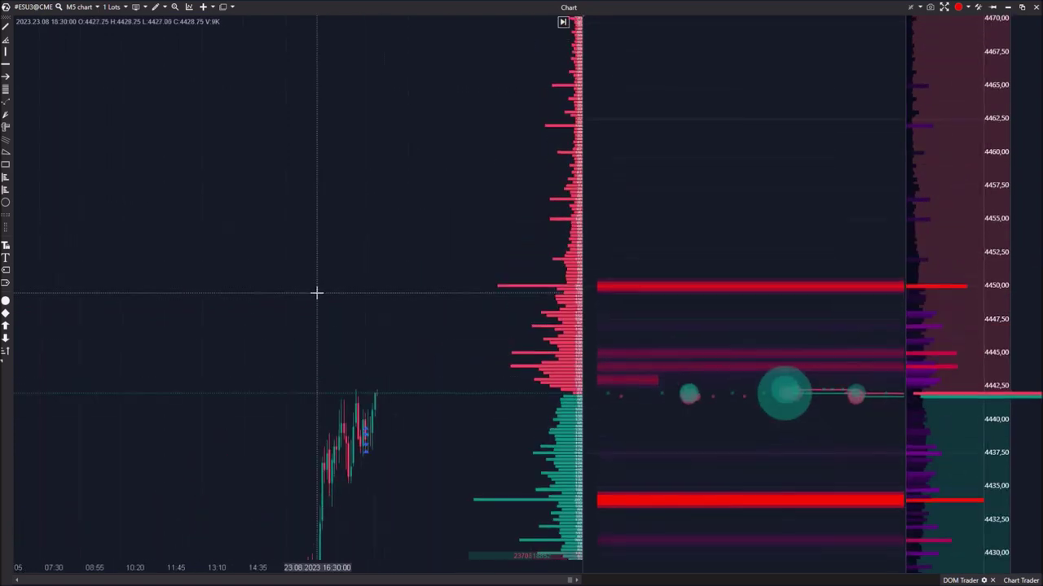
# Switch the chart display off and back on twice to compare DOM Trader's full-width heatmap with the split view.
pyautogui.moveTo(679, 63)
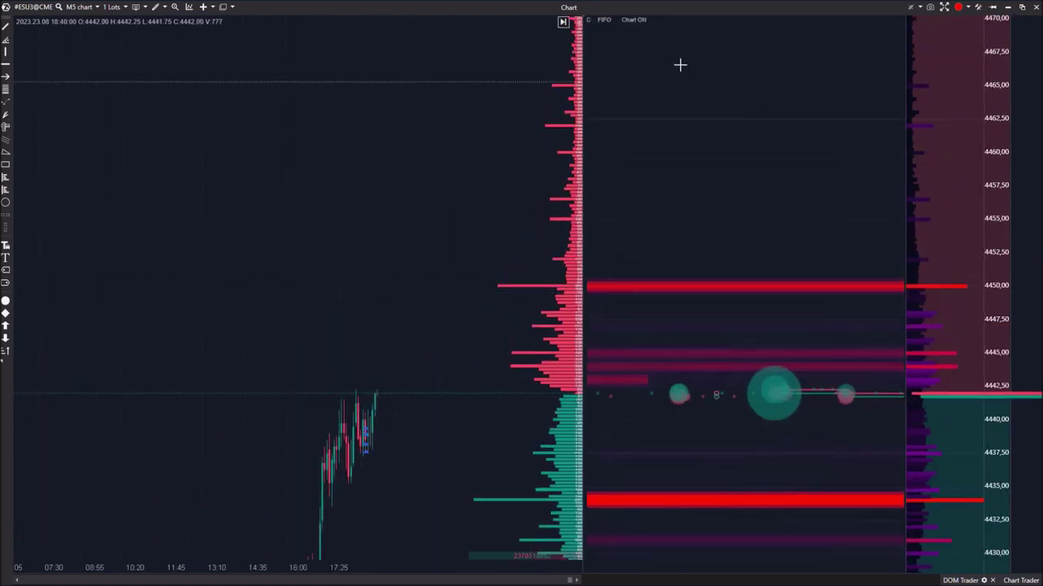
pyautogui.click(633, 24)
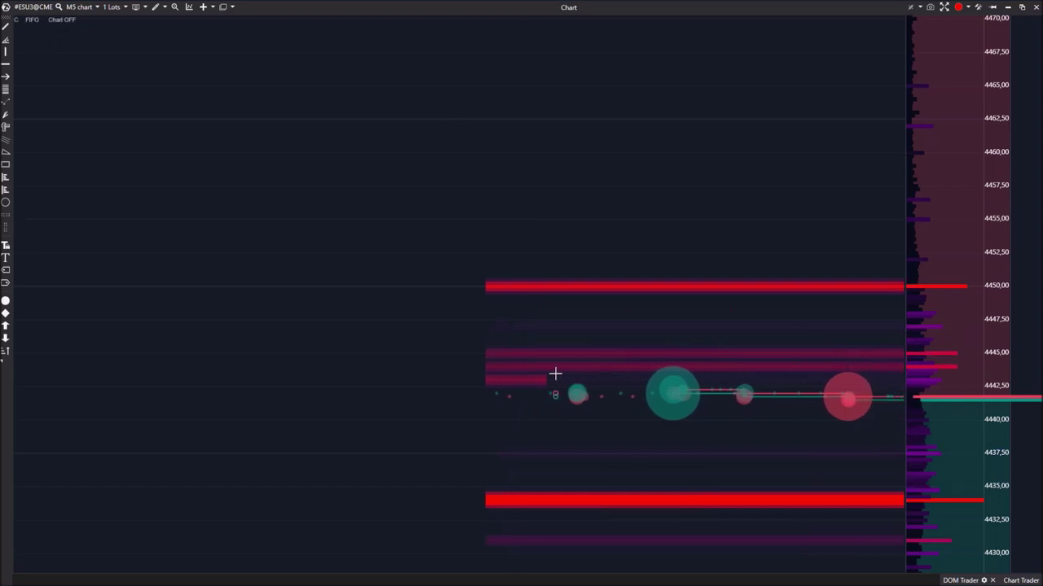
pyautogui.scroll(2, 554, 373)
pyautogui.scroll(-2, 554, 372)
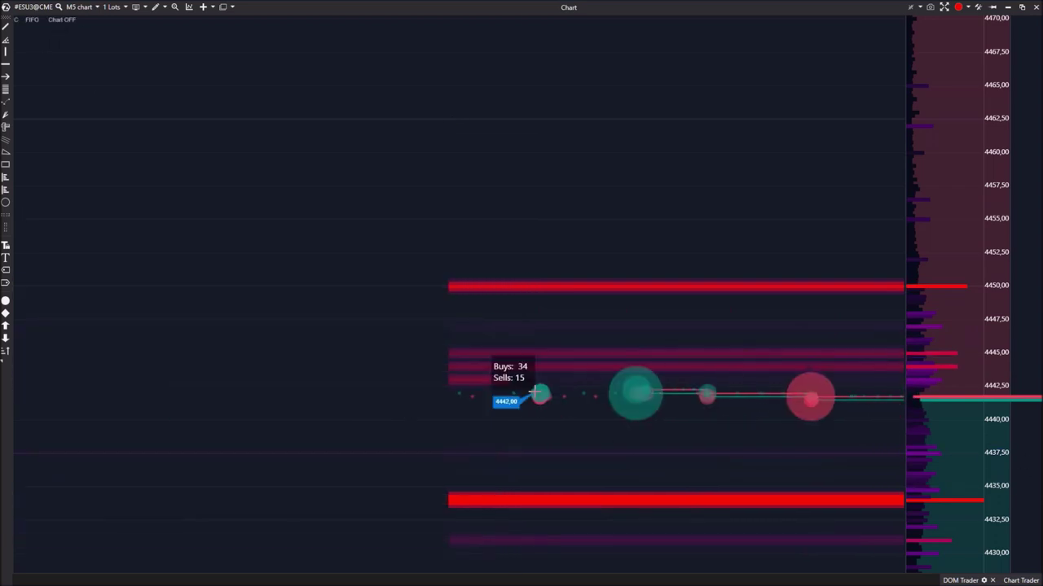
pyautogui.click(62, 19)
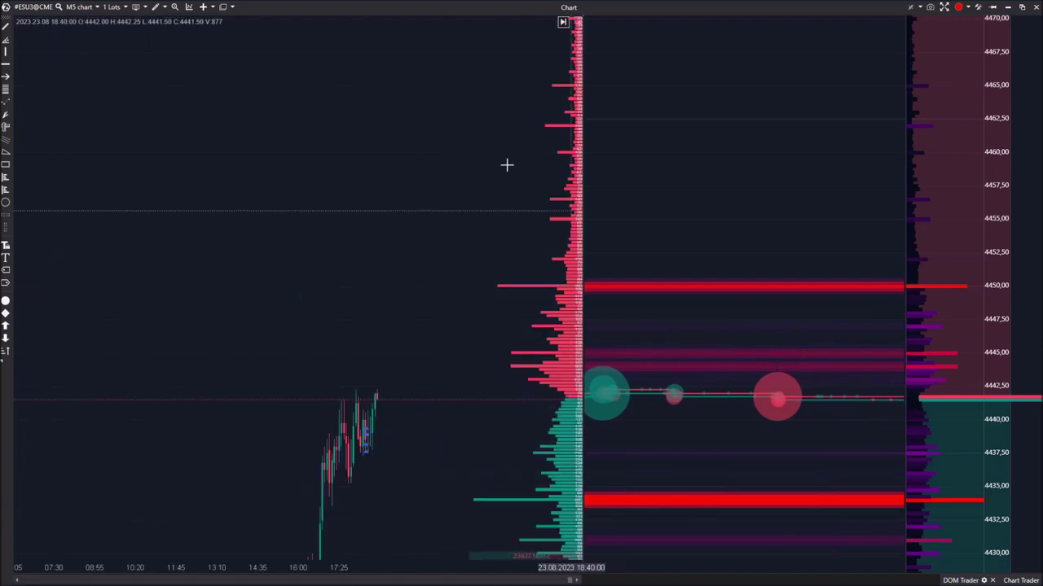
pyautogui.click(635, 28)
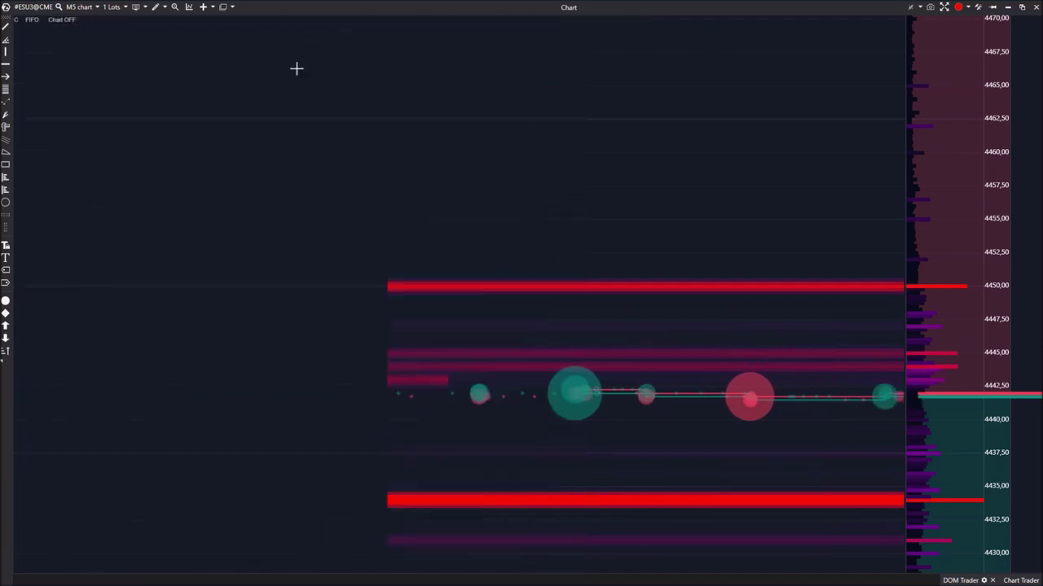
pyautogui.click(60, 20)
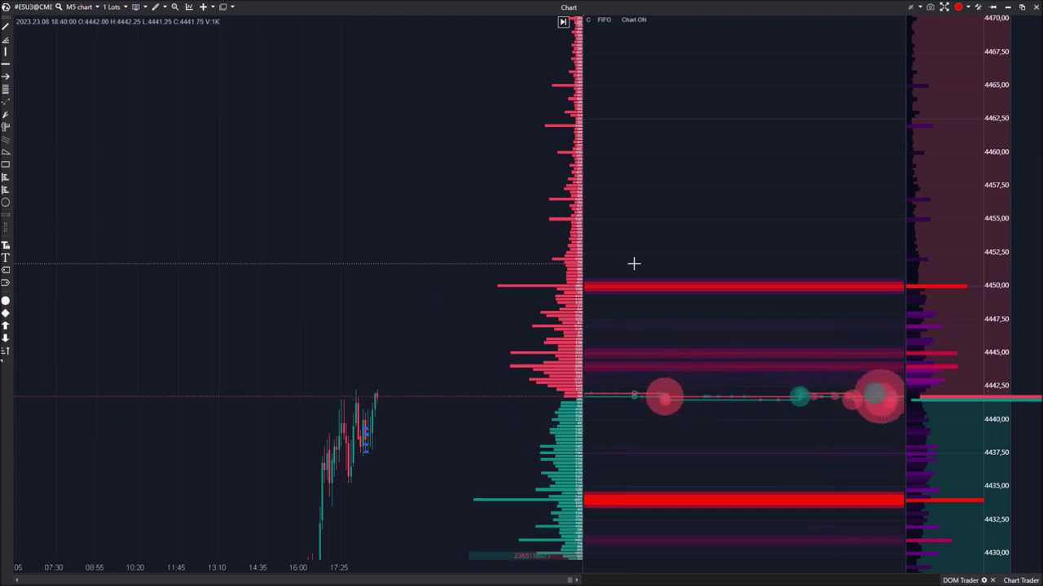
# Enlarge the chart's time and price scales to examine the candles' cluster values alongside the DOM Trader heatmap.
pyautogui.scroll(-5, 342, 432)
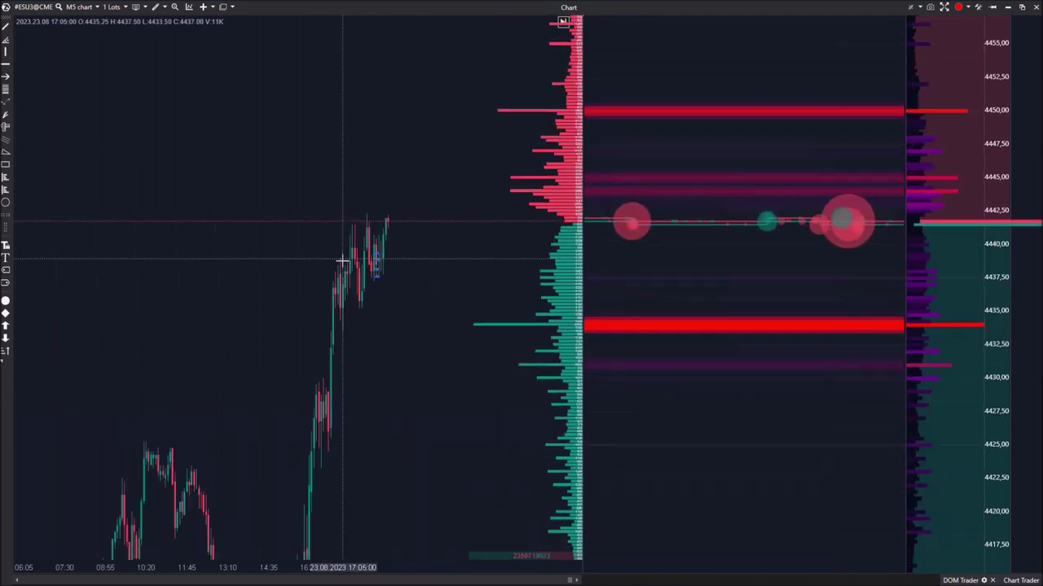
pyautogui.scroll(5, 372, 555)
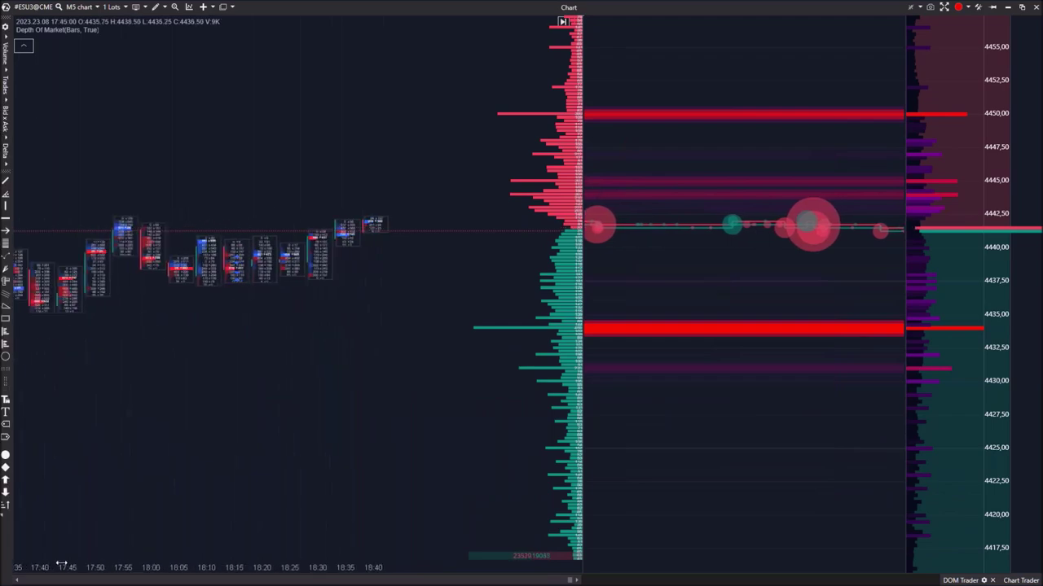
pyautogui.moveTo(1009, 442); pyautogui.dragTo(886, 102)
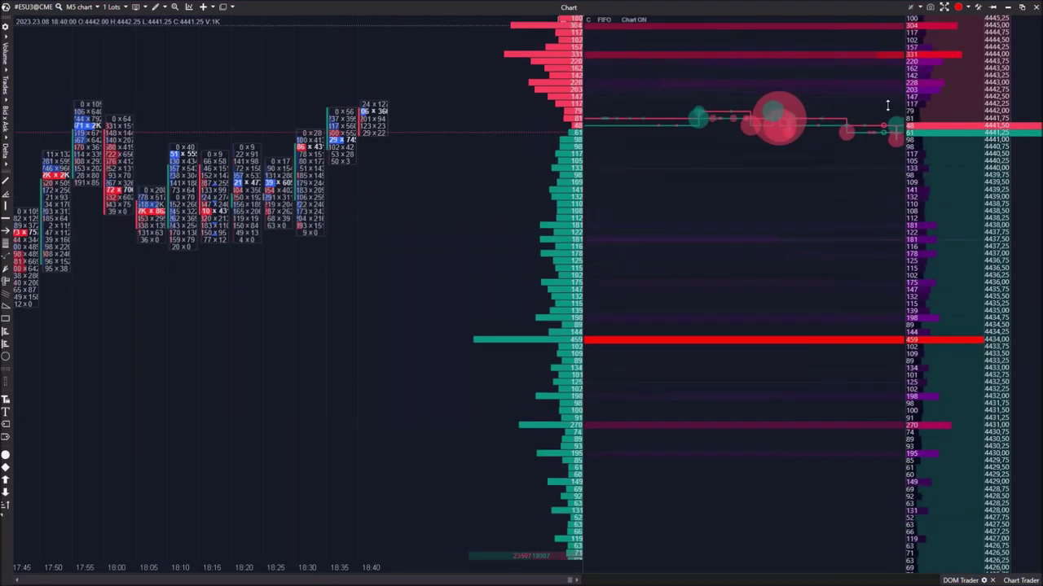
pyautogui.moveTo(347, 322); pyautogui.dragTo(378, 342)
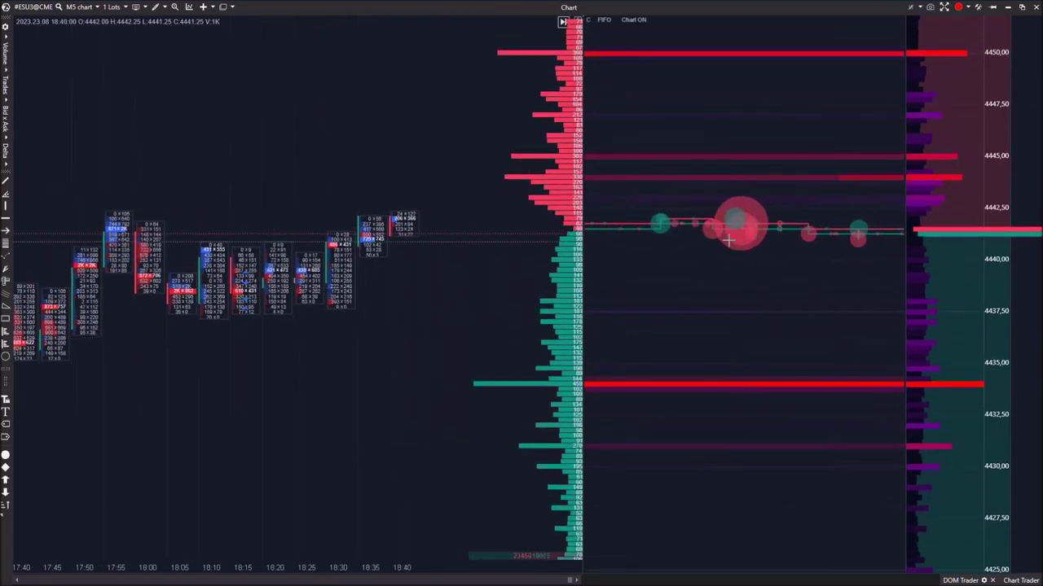
# Switch the chart display off so DOM Trader's heatmap fills the window, and examine its large trade bubbles.
pyautogui.moveTo(714, 232)
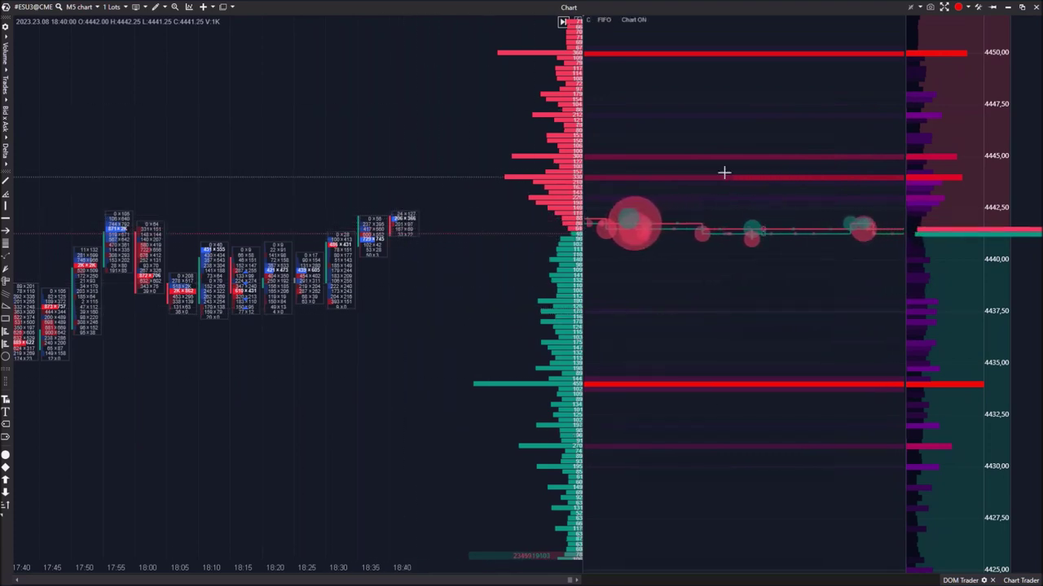
pyautogui.click(633, 19)
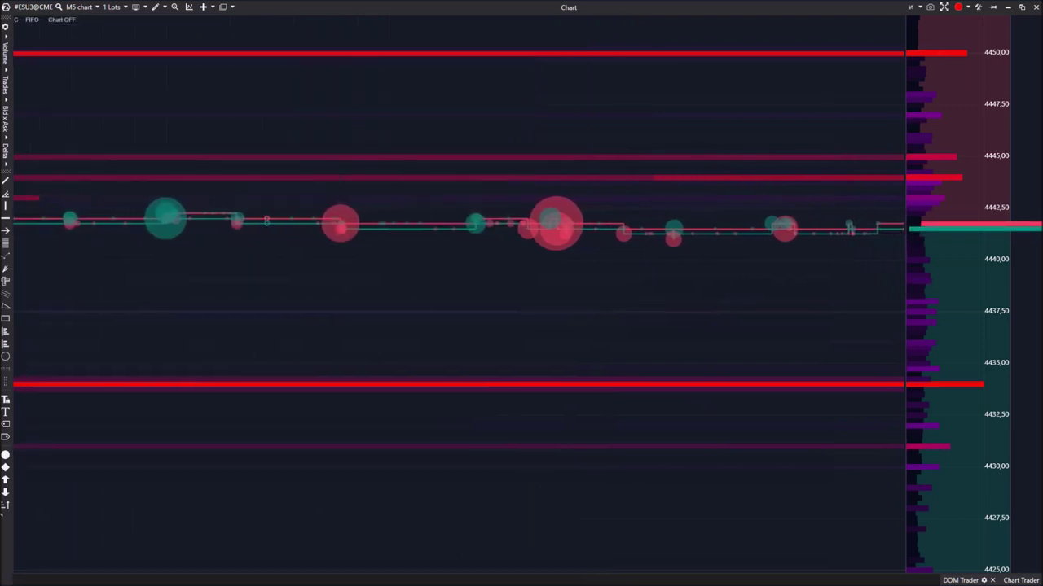
pyautogui.moveTo(165, 213)
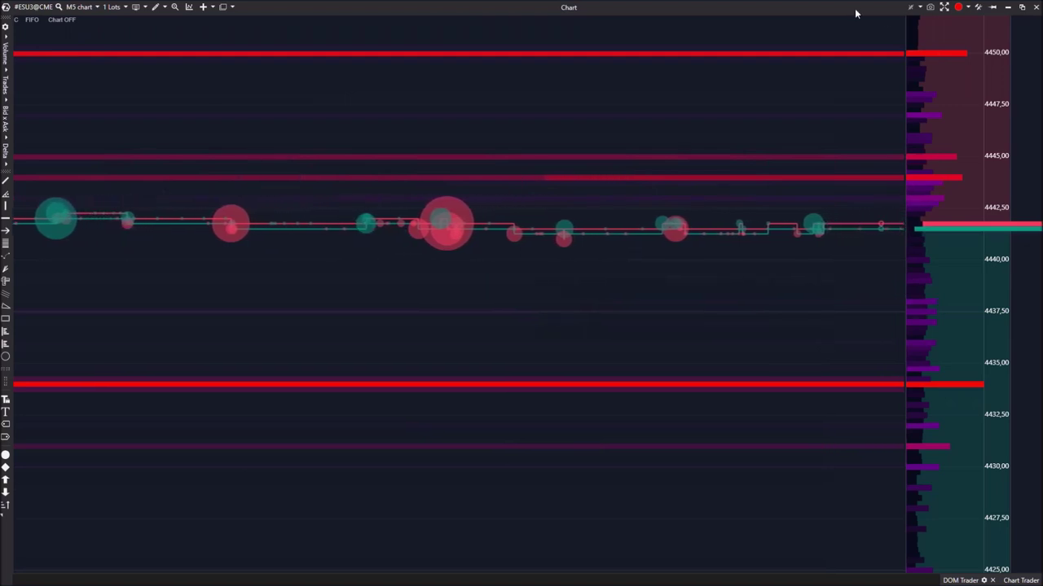
# Restore the chart to a floating window, bring the ATAS main window to the front, and show its licence information.
pyautogui.doubleClick(885, 8)
pyautogui.moveTo(839, 156); pyautogui.dragTo(646, 81)
pyautogui.hotkey('alt', 'Tab')
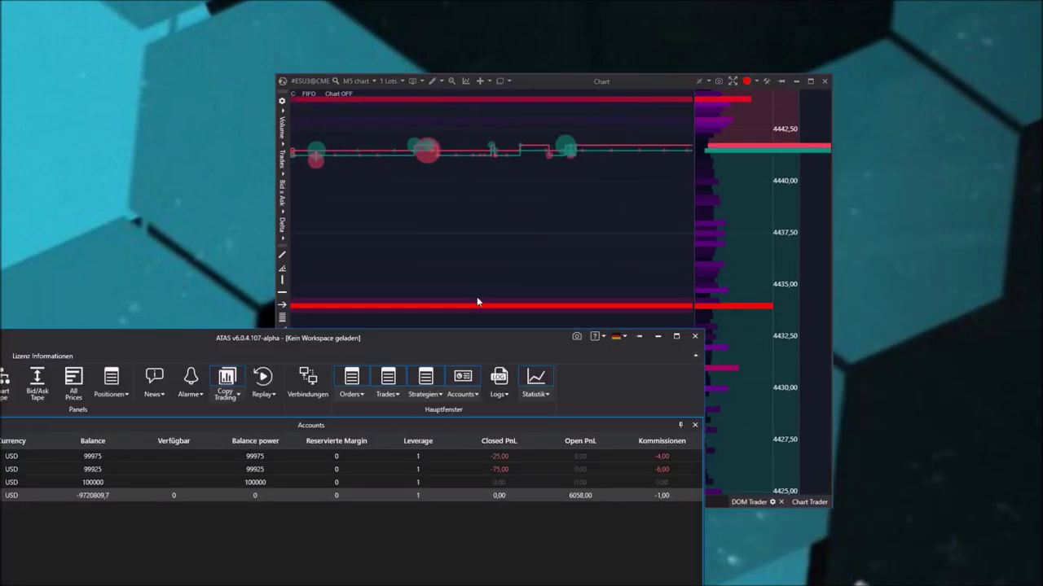
pyautogui.moveTo(629, 143); pyautogui.dragTo(598, 147)
pyautogui.click(266, 151)
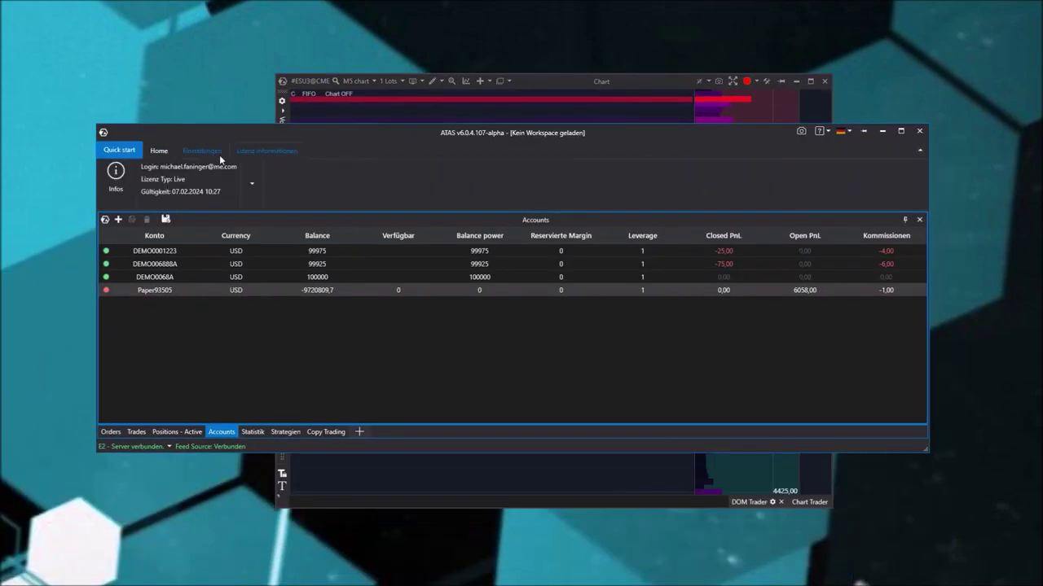
# Open the advanced settings, enlarge the dialog, and examine the notification options for duration, maximum number and position before closing it.
pyautogui.click(219, 155)
pyautogui.click(448, 179)
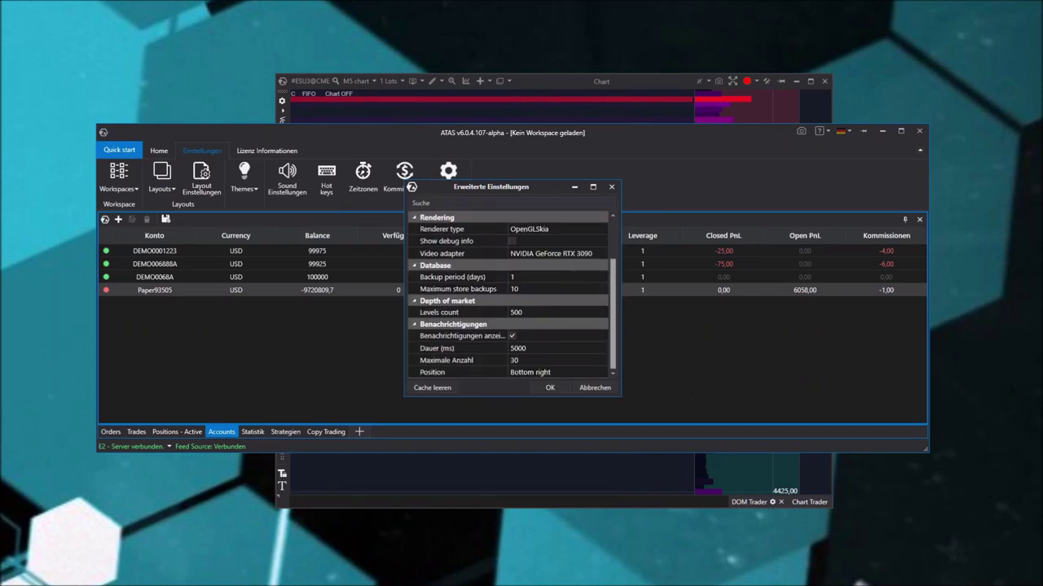
pyautogui.moveTo(620, 398); pyautogui.dragTo(707, 471)
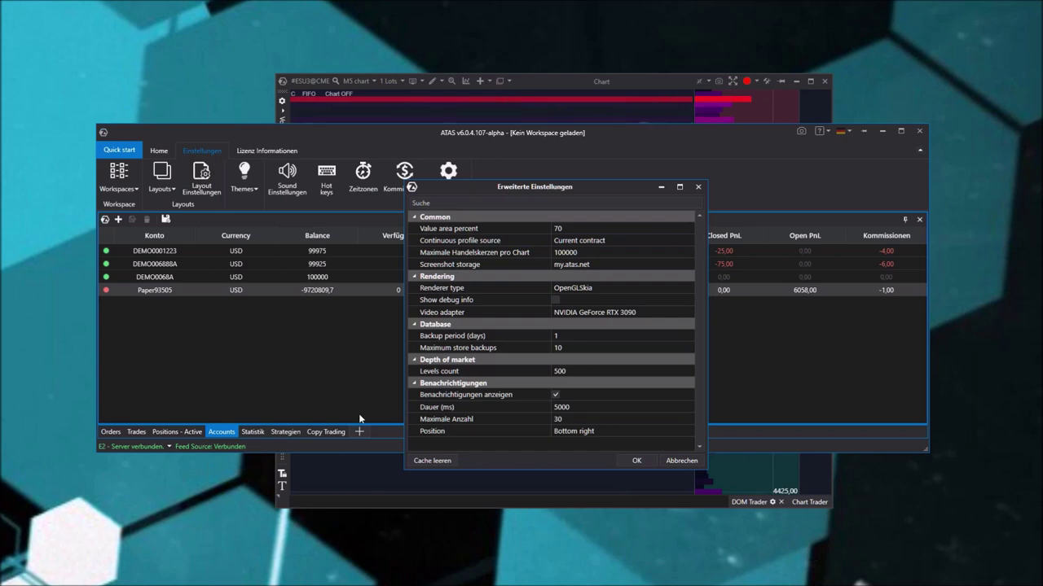
pyautogui.click(580, 434)
pyautogui.click(568, 434)
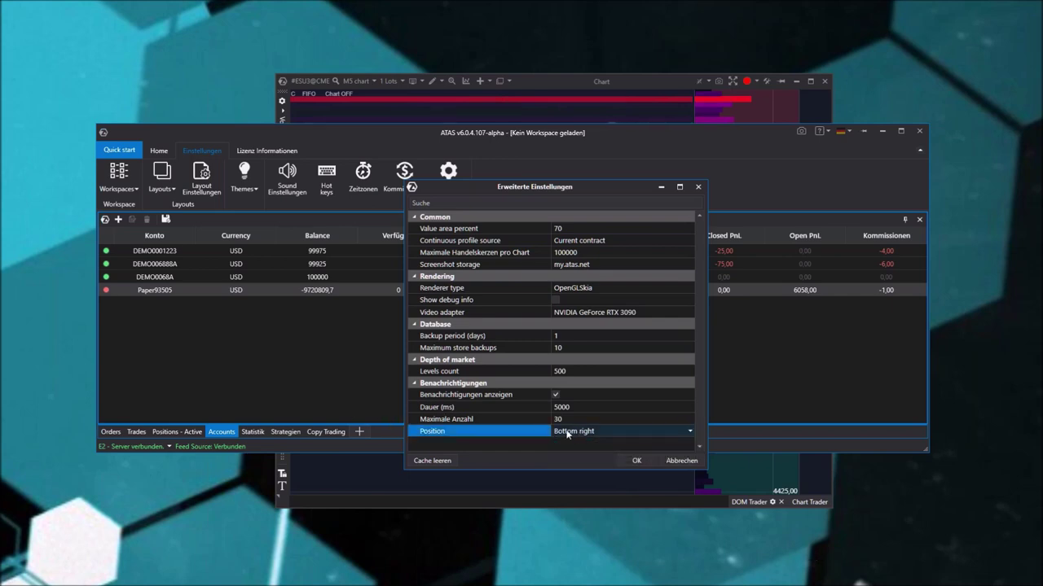
pyautogui.click(589, 420)
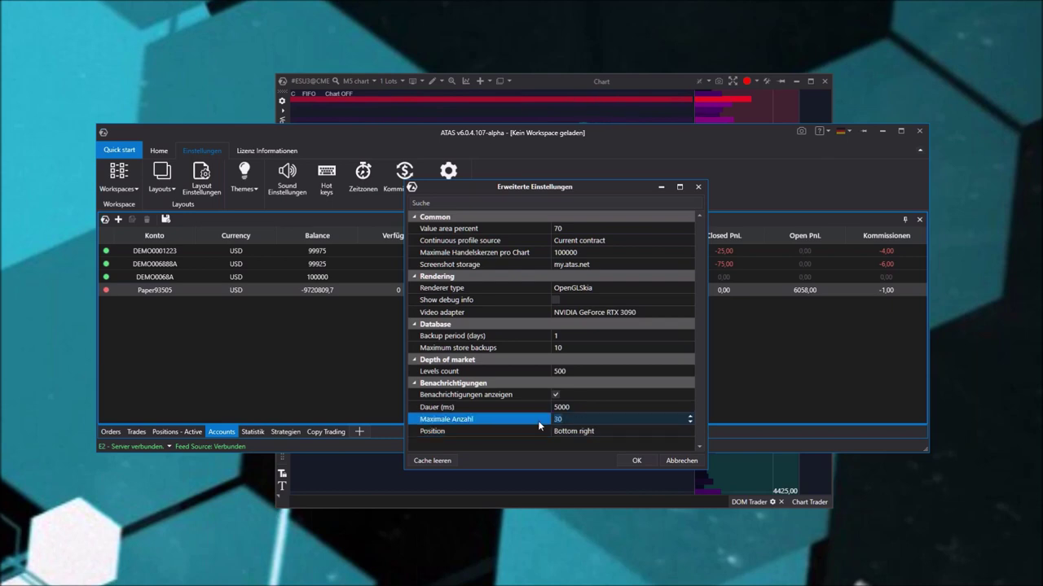
pyautogui.click(600, 408)
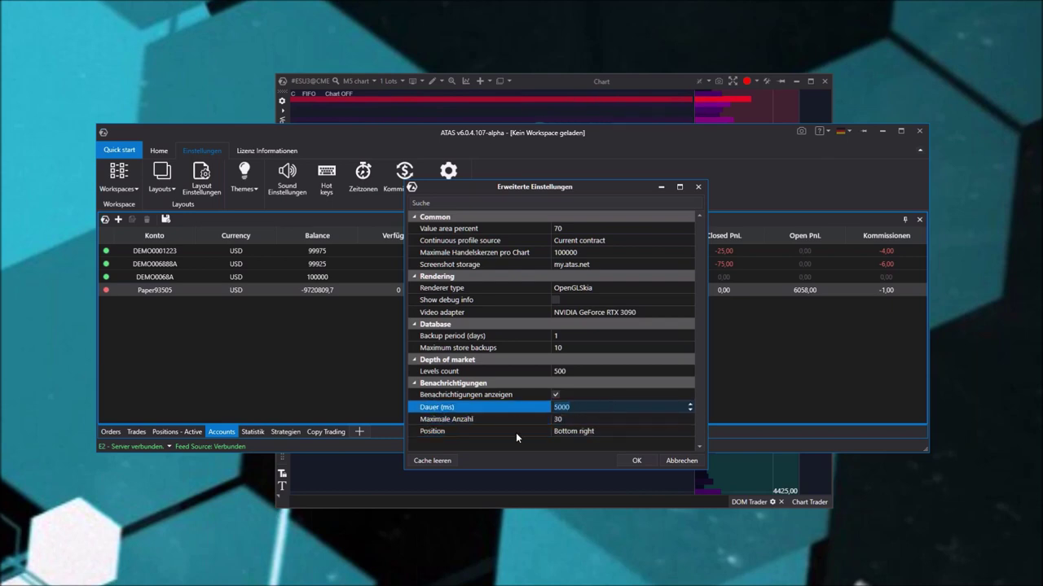
pyautogui.click(640, 459)
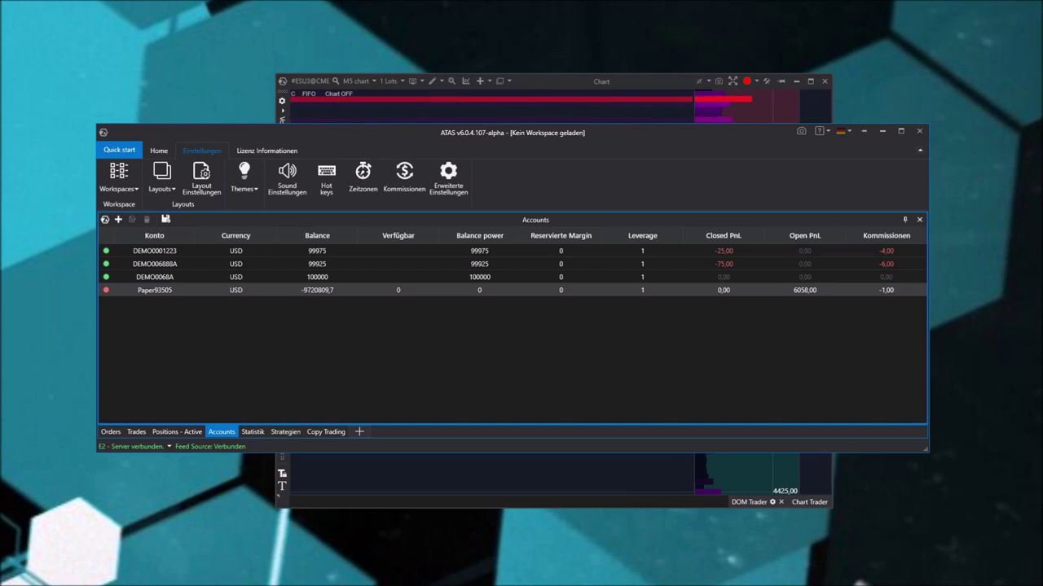
# Show the trading statistics and enlarge the main window so the whole statistics table fits.
pyautogui.click(252, 432)
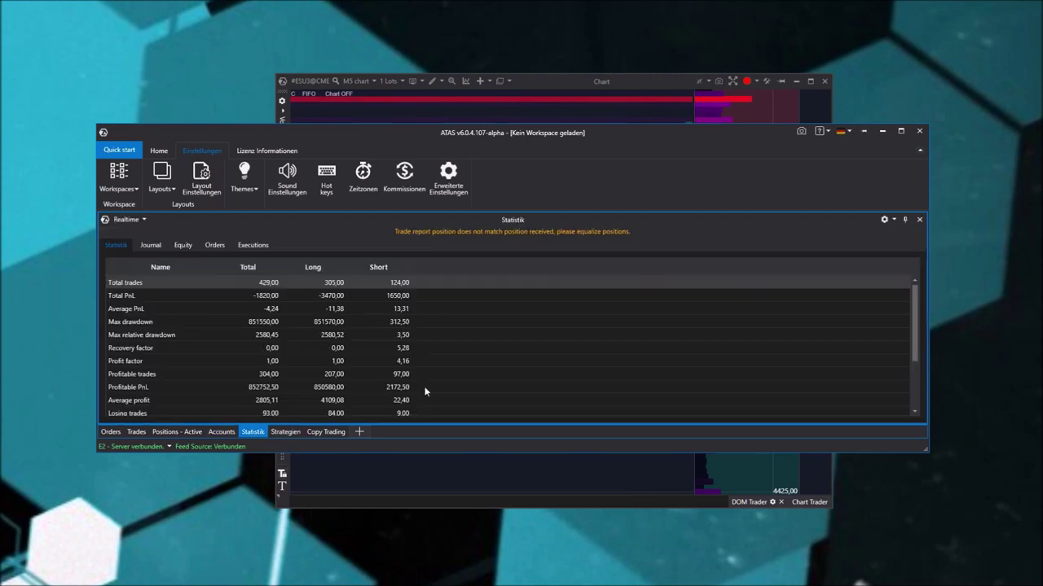
pyautogui.moveTo(549, 122); pyautogui.dragTo(545, 10)
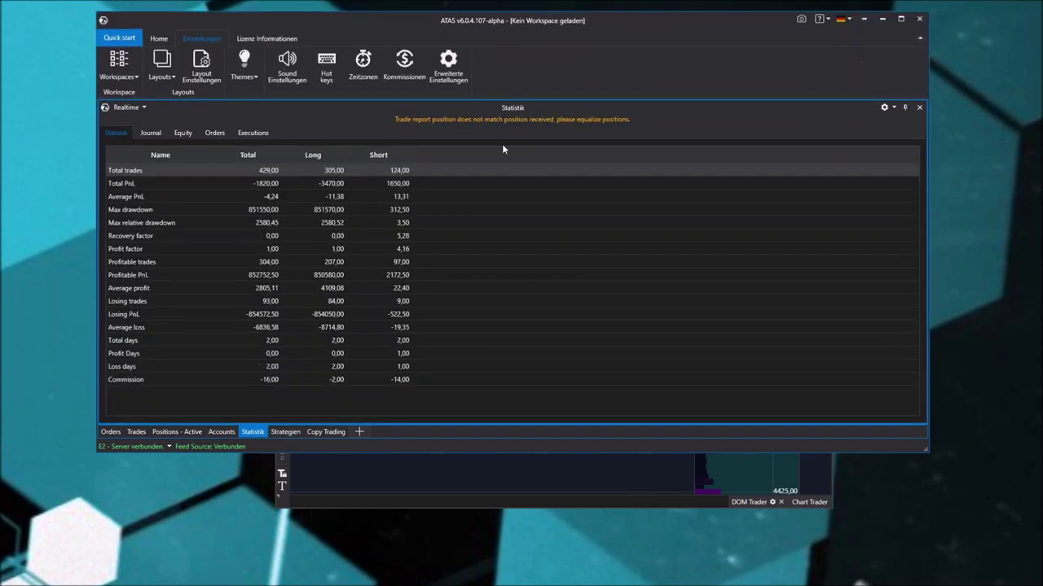
pyautogui.moveTo(437, 452); pyautogui.dragTo(419, 538)
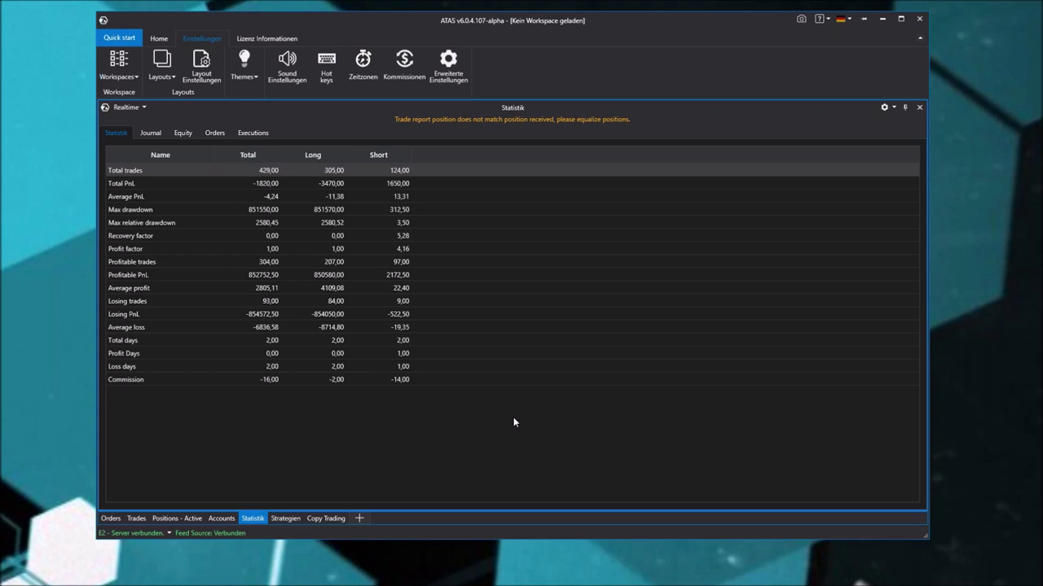
pyautogui.moveTo(661, 27); pyautogui.dragTo(672, 45)
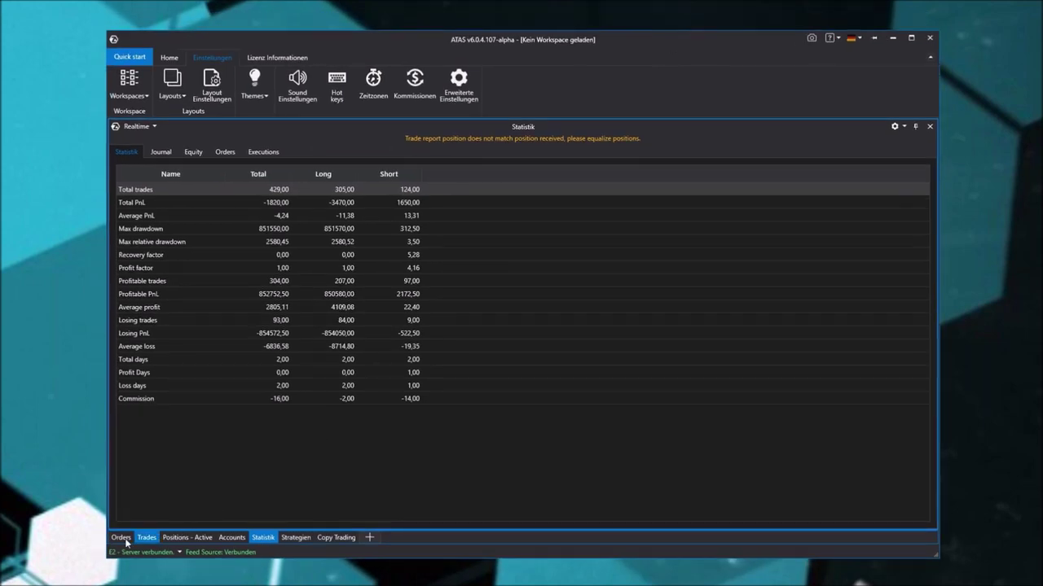
# Reset the first demo account in the accounts list and confirm the reset.
pyautogui.click(231, 538)
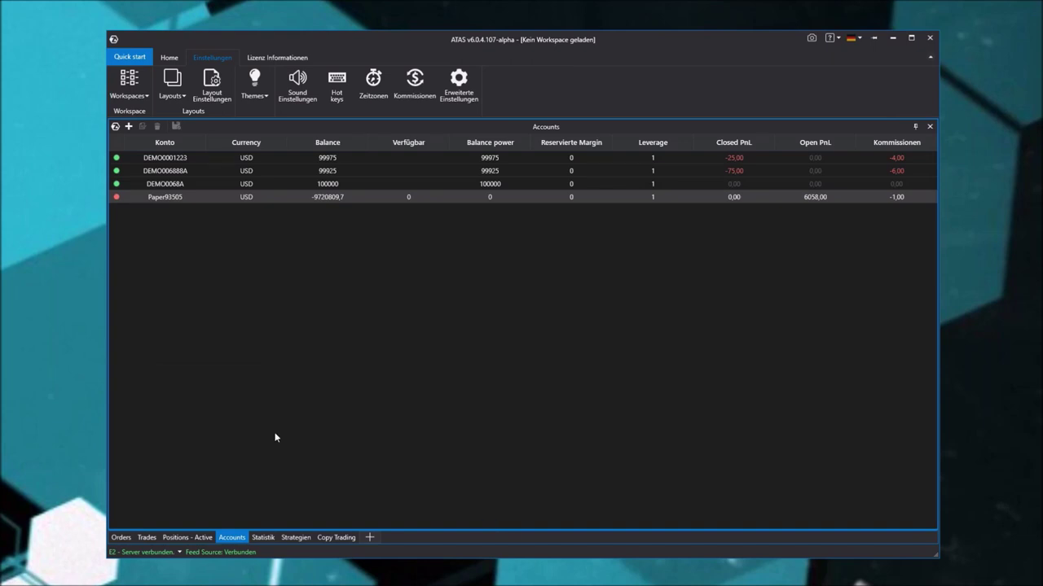
pyautogui.click(187, 158)
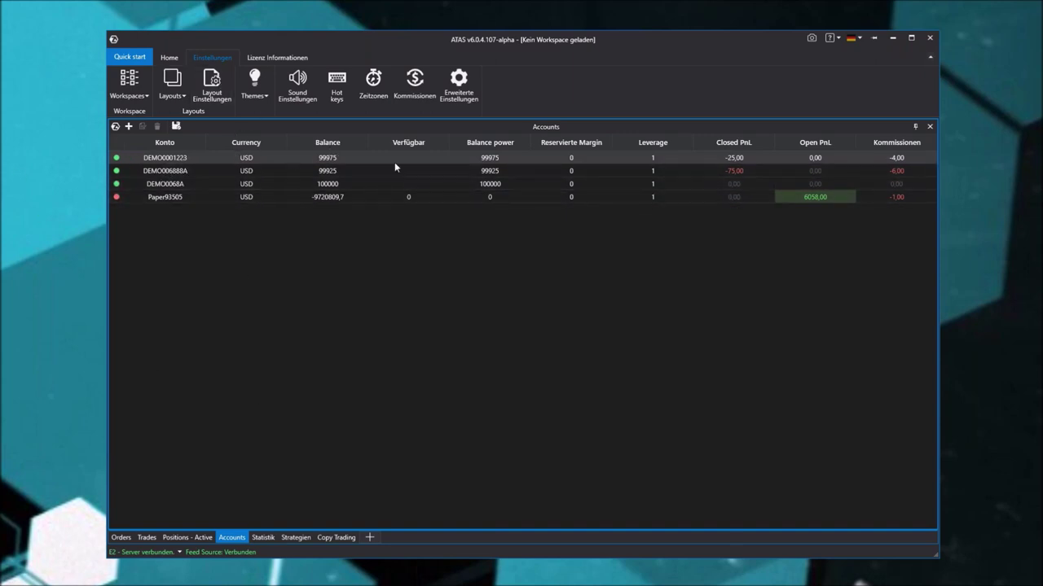
pyautogui.rightClick(215, 157)
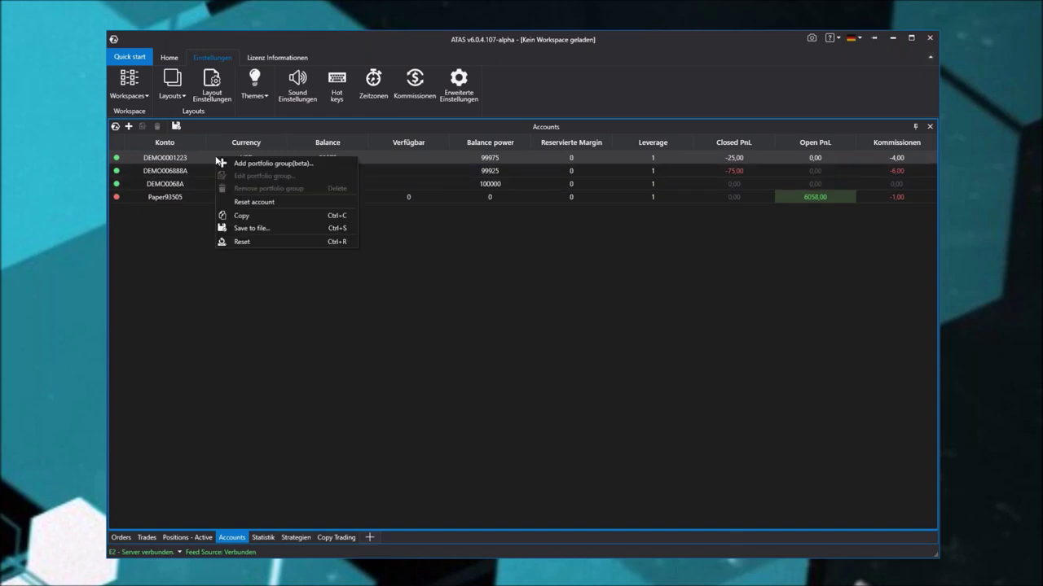
pyautogui.click(275, 202)
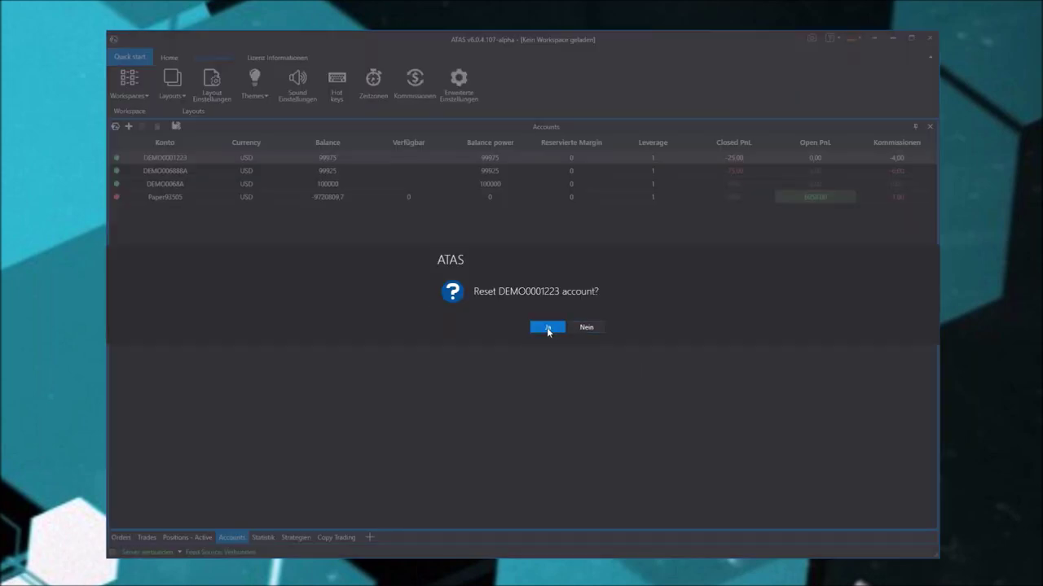
pyautogui.click(548, 327)
pyautogui.click(626, 328)
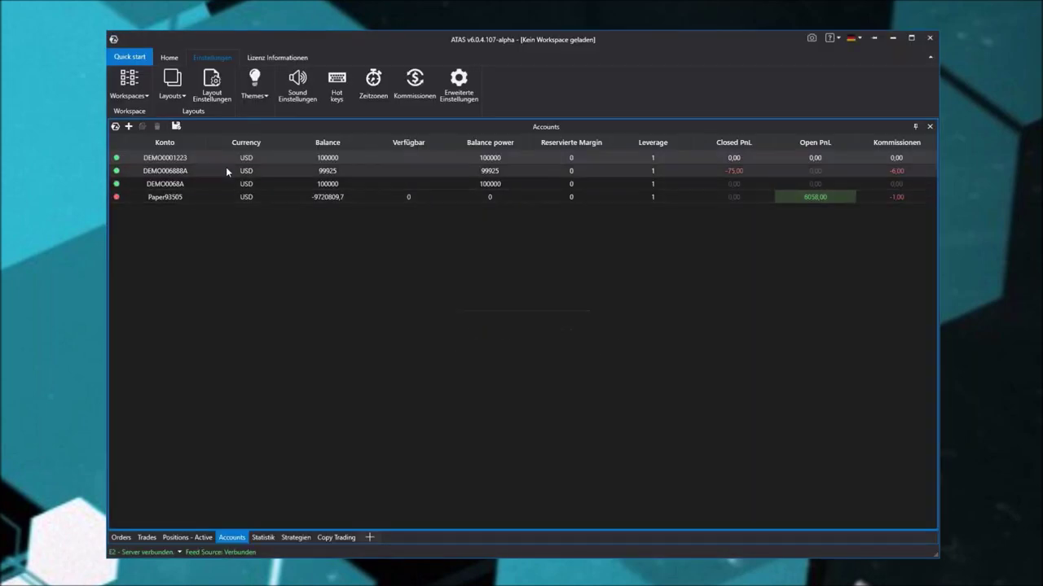
pyautogui.rightClick(226, 167)
pyautogui.click(204, 156)
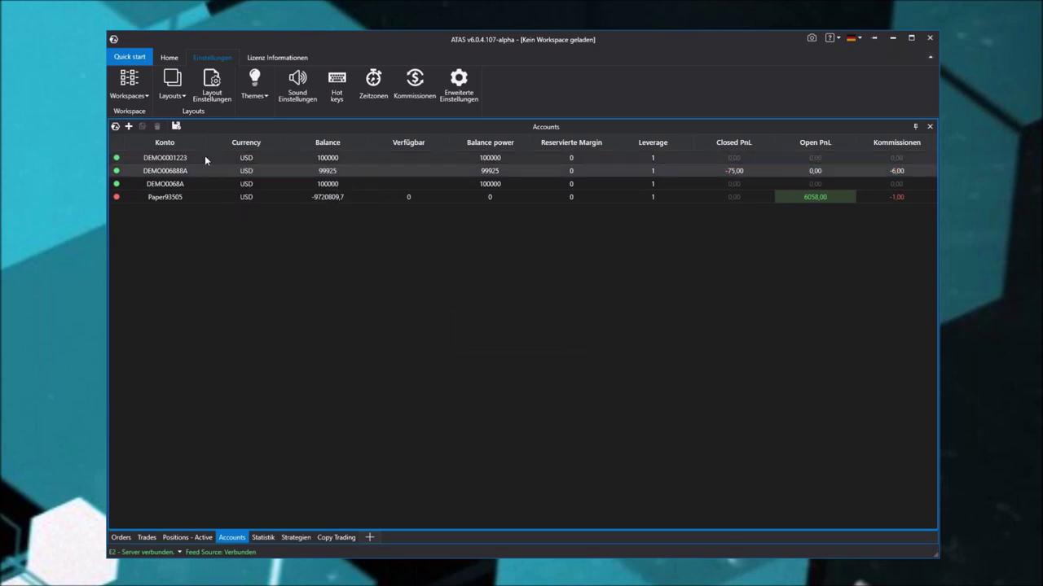
pyautogui.click(425, 160)
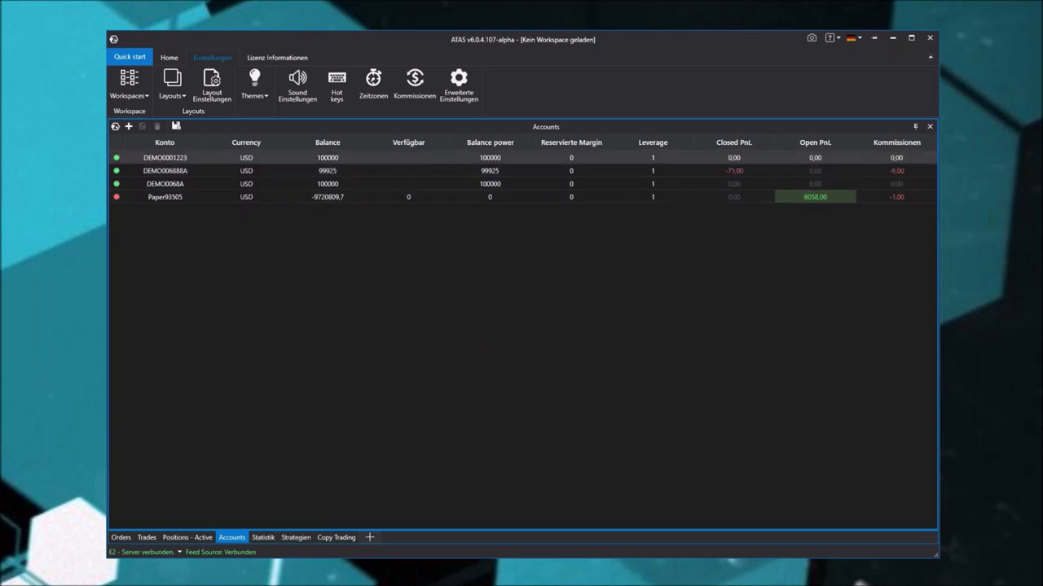
# Open a new chart for the E-mini S&P 500 (ES) from the favourite instruments.
pyautogui.click(169, 57)
pyautogui.click(125, 81)
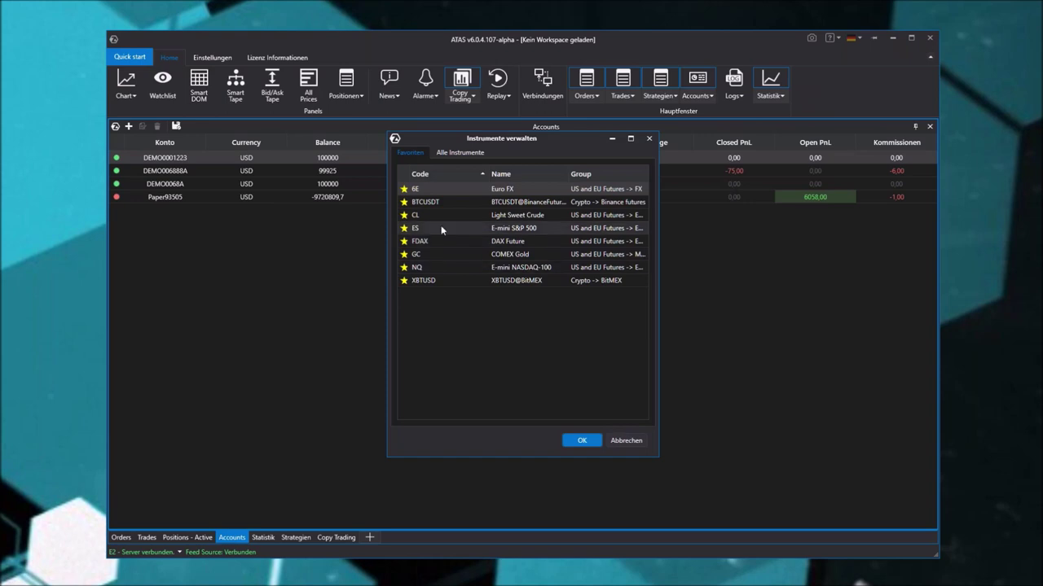
pyautogui.doubleClick(441, 229)
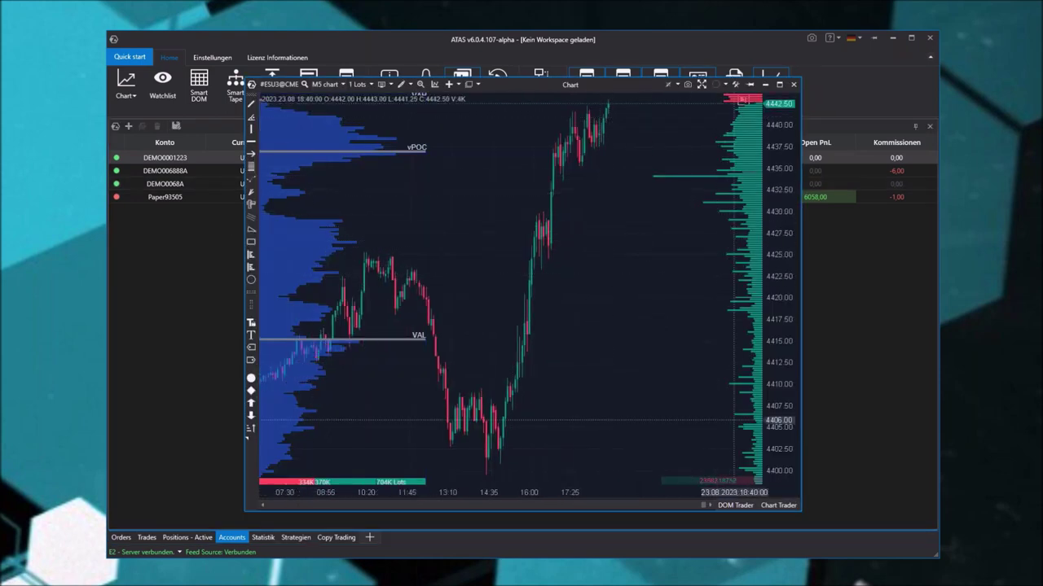
# Show Chart Trader, buy one E-mini S&P 500 contract at market, and close that position from the chart.
pyautogui.click(778, 505)
pyautogui.click(678, 104)
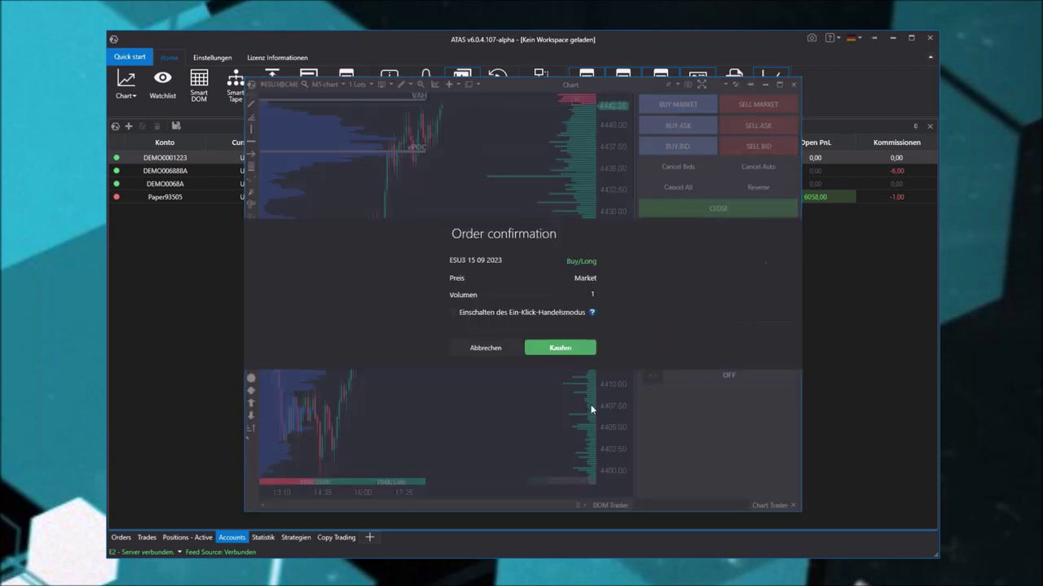
pyautogui.click(579, 347)
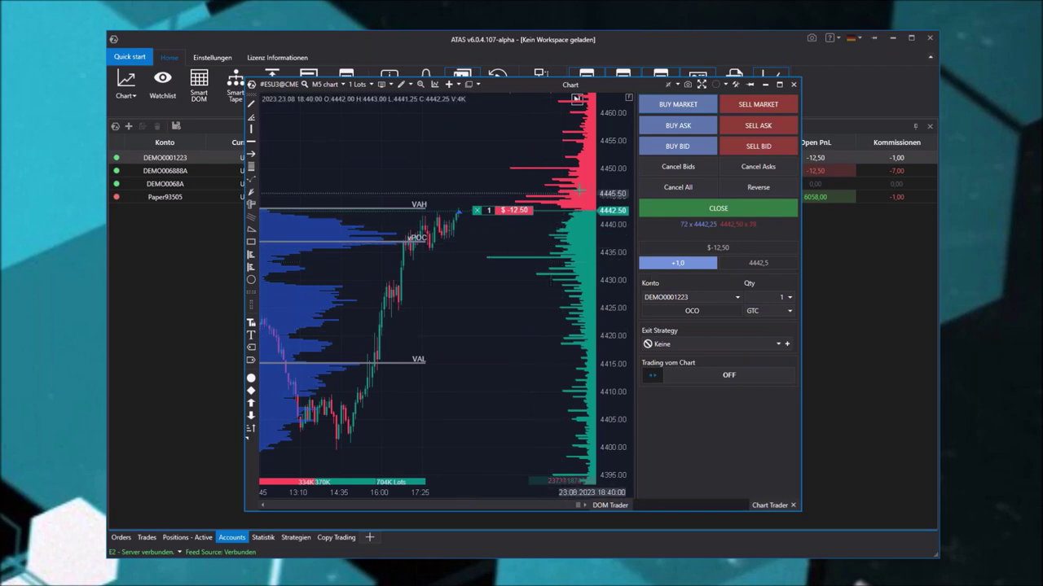
pyautogui.click(476, 210)
# Change the chart's instrument to Light Sweet Crude (CL), and make a one-contract market sell trade, closing the position again.
pyautogui.click(278, 84)
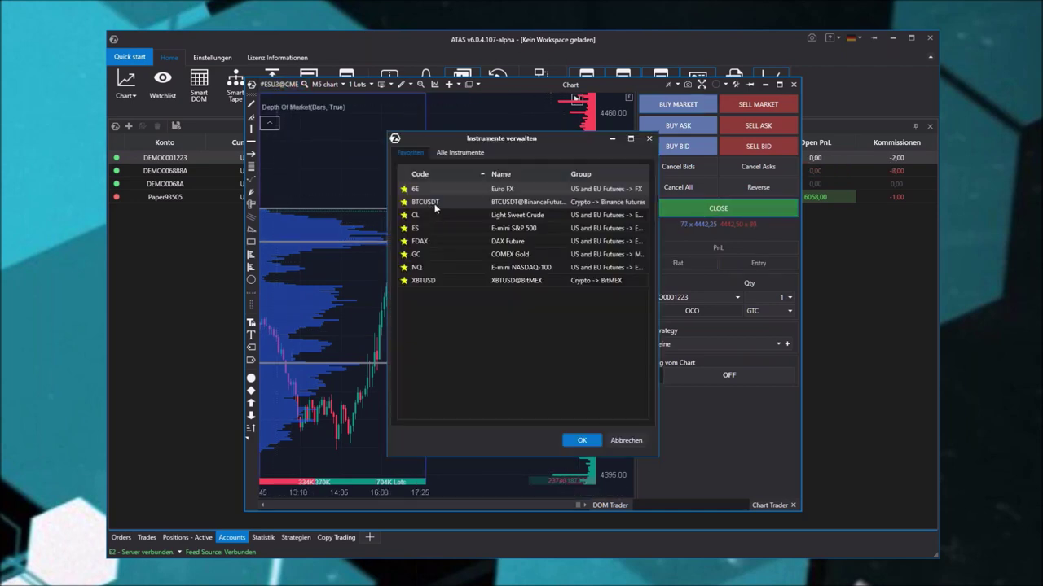
pyautogui.doubleClick(434, 217)
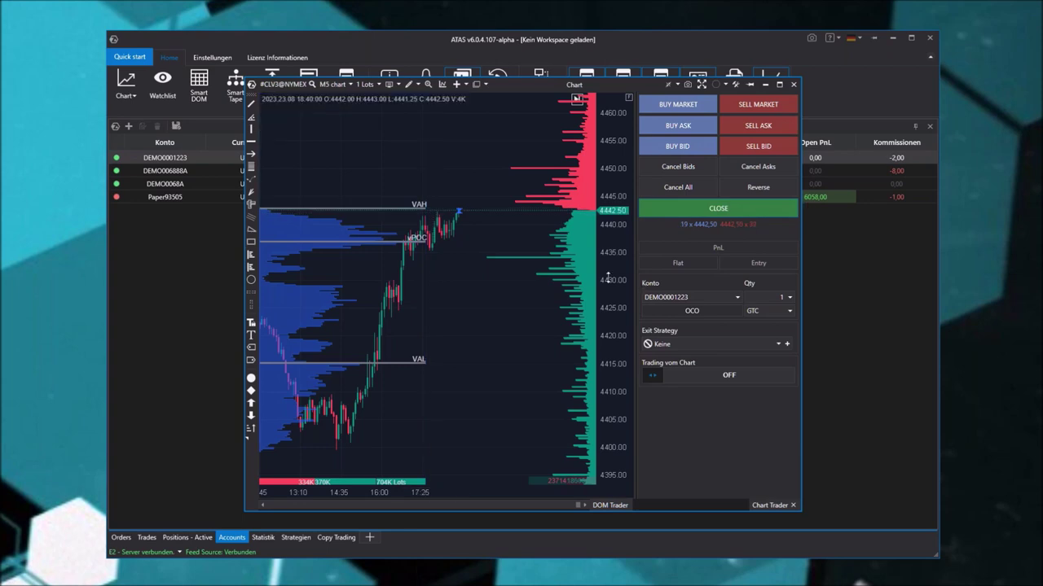
pyautogui.click(762, 103)
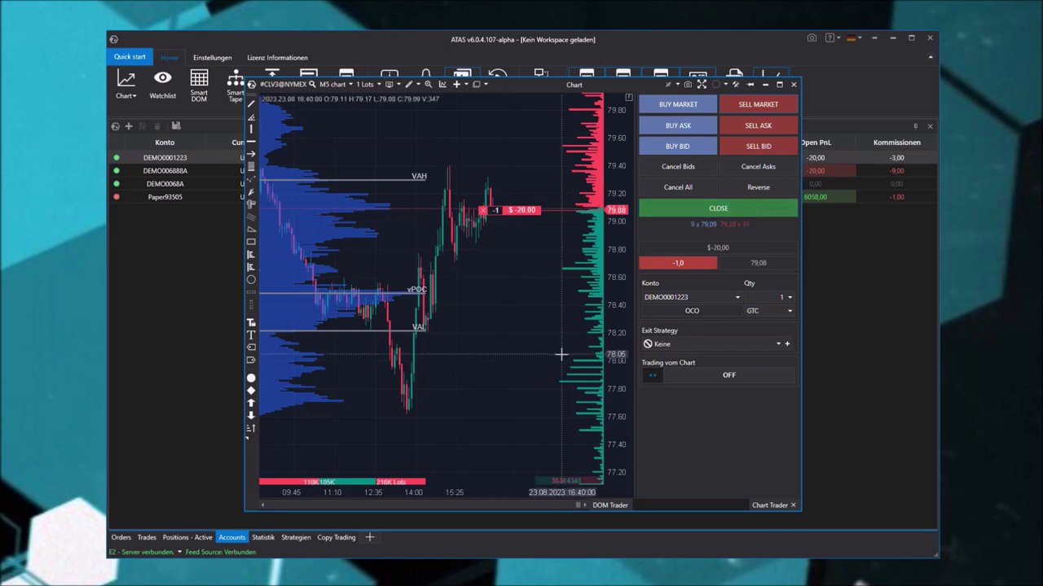
pyautogui.moveTo(612, 354); pyautogui.dragTo(609, 277)
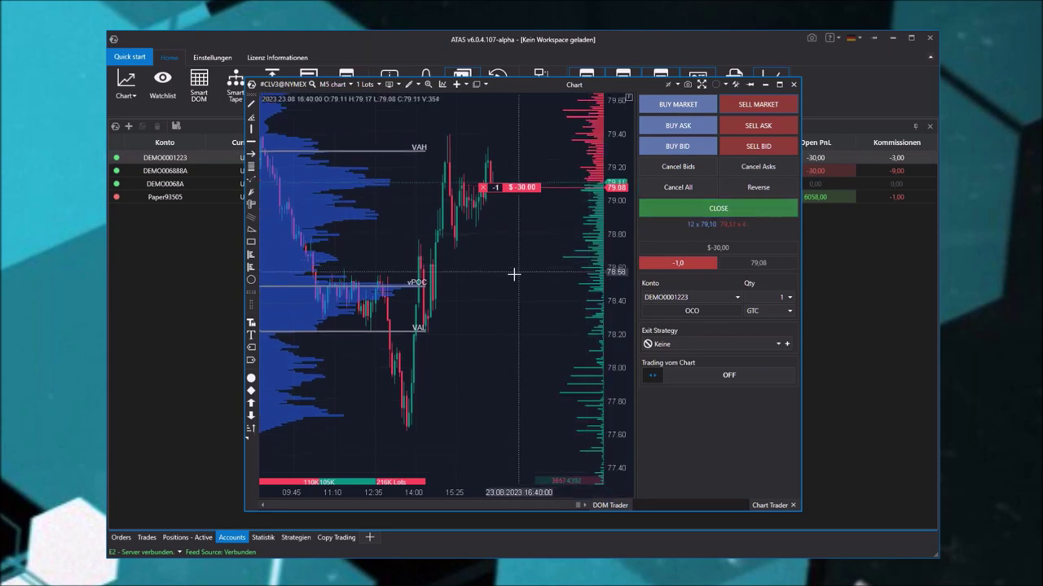
pyautogui.scroll(5, 512, 274)
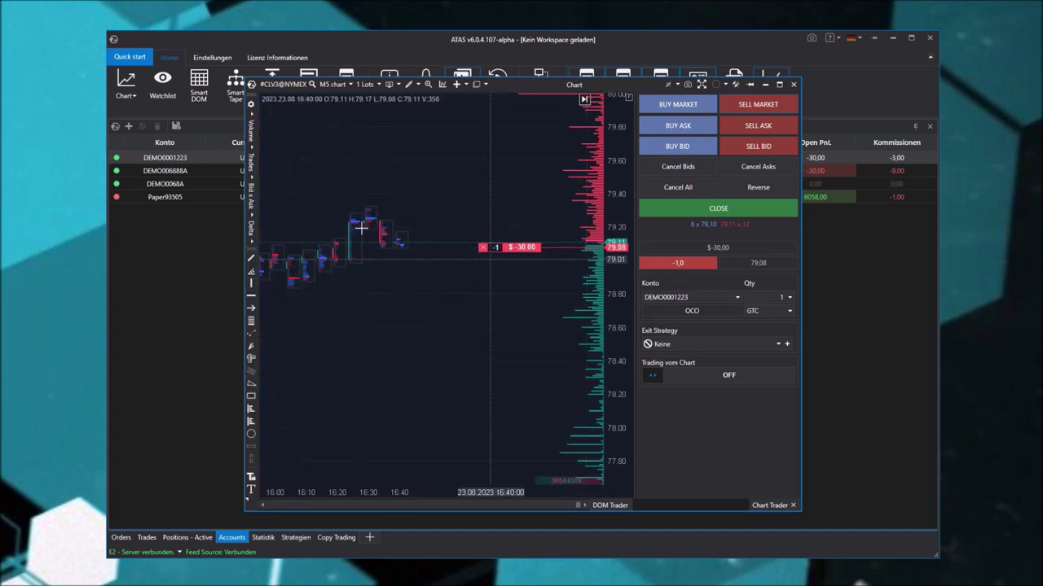
pyautogui.click(728, 209)
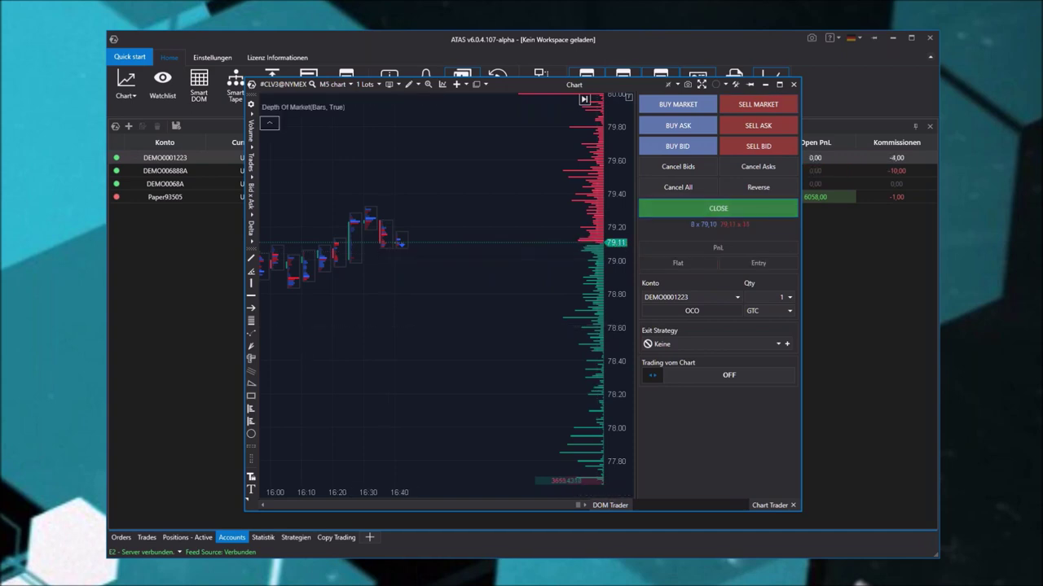
# Switch to the maximised ATAS Statistics page in the browser and compare its account number with the one in Chart Trader.
pyautogui.hotkey('alt', 'Tab')
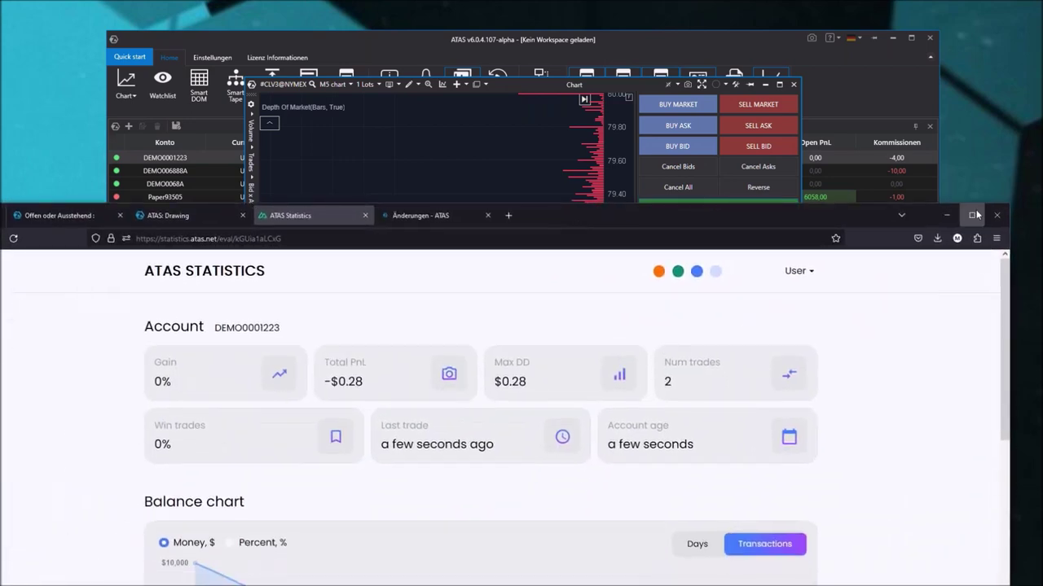
pyautogui.click(971, 215)
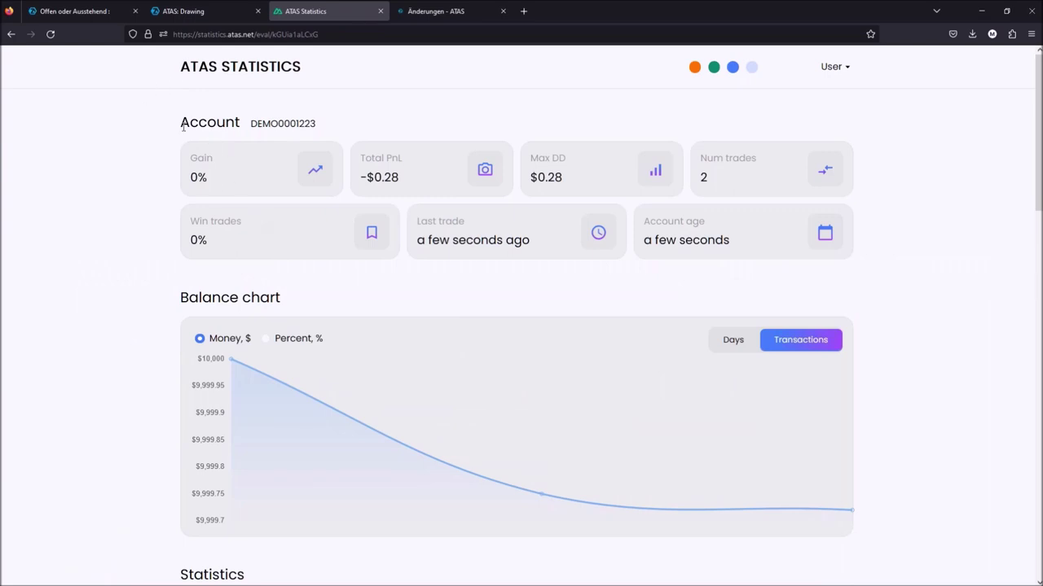
pyautogui.moveTo(248, 126); pyautogui.dragTo(325, 126)
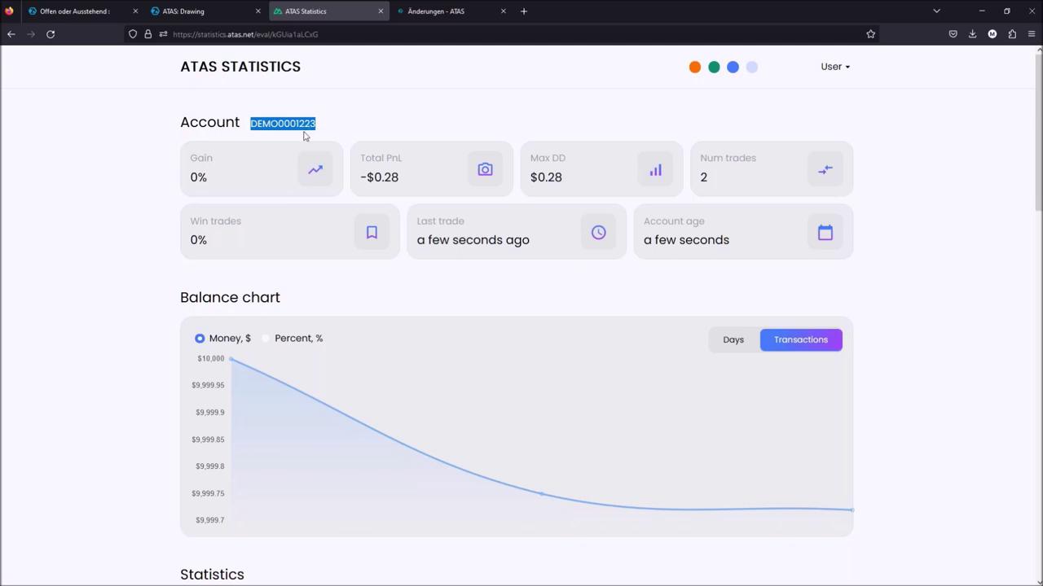
pyautogui.hotkey('alt', 'Tab')
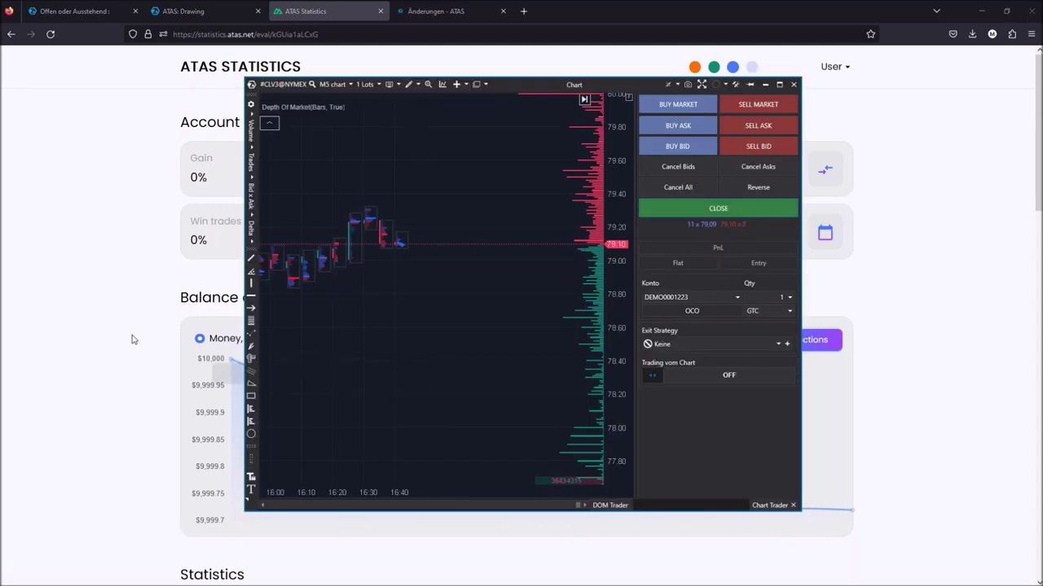
pyautogui.click(103, 345)
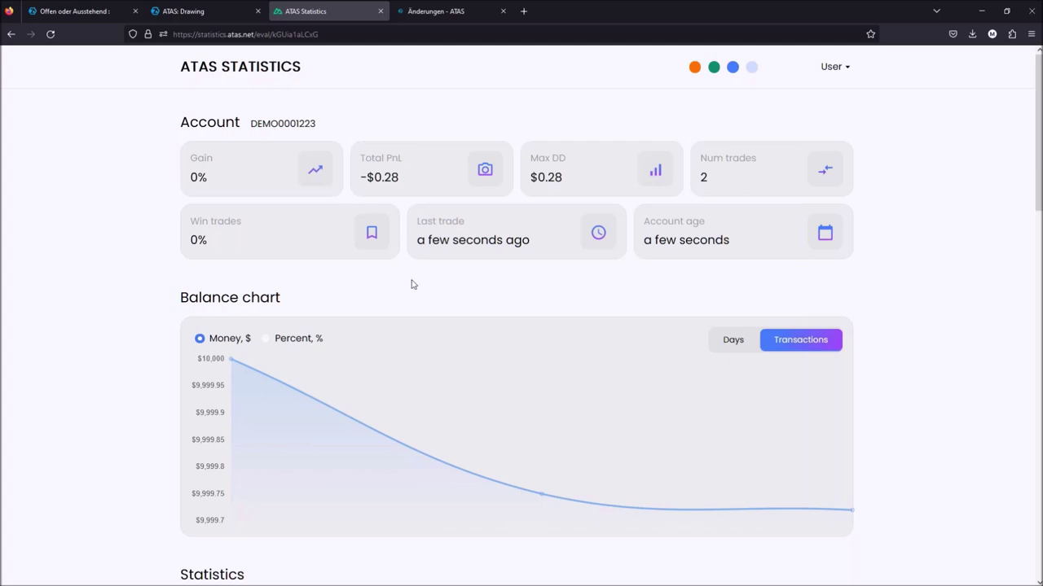
# Examine the demo account's balance chart and Statistics section on the ATAS Statistics page.
pyautogui.scroll(-3, 437, 291)
pyautogui.scroll(-3, 388, 289)
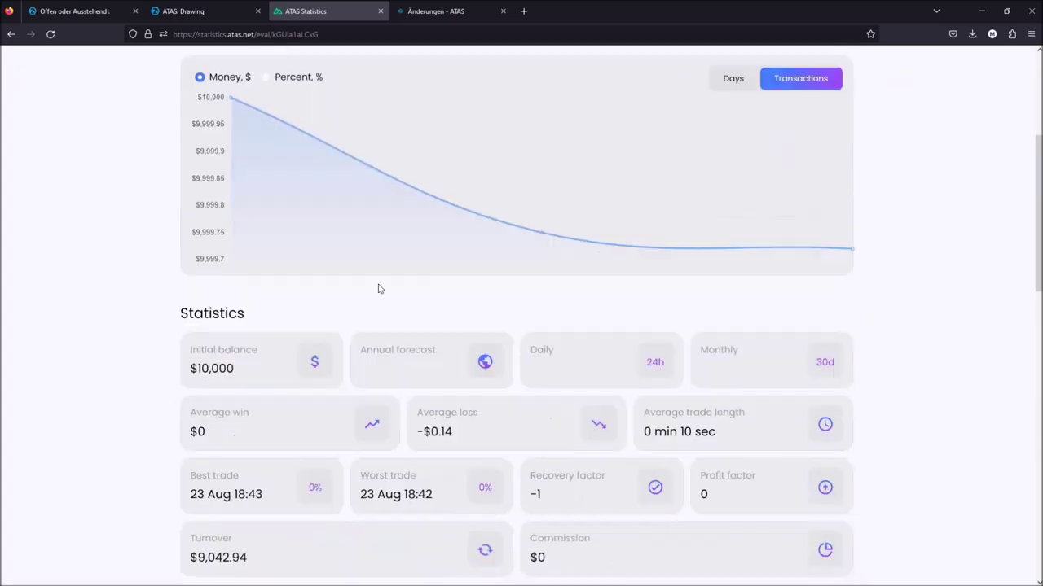
pyautogui.scroll(-1, 226, 263)
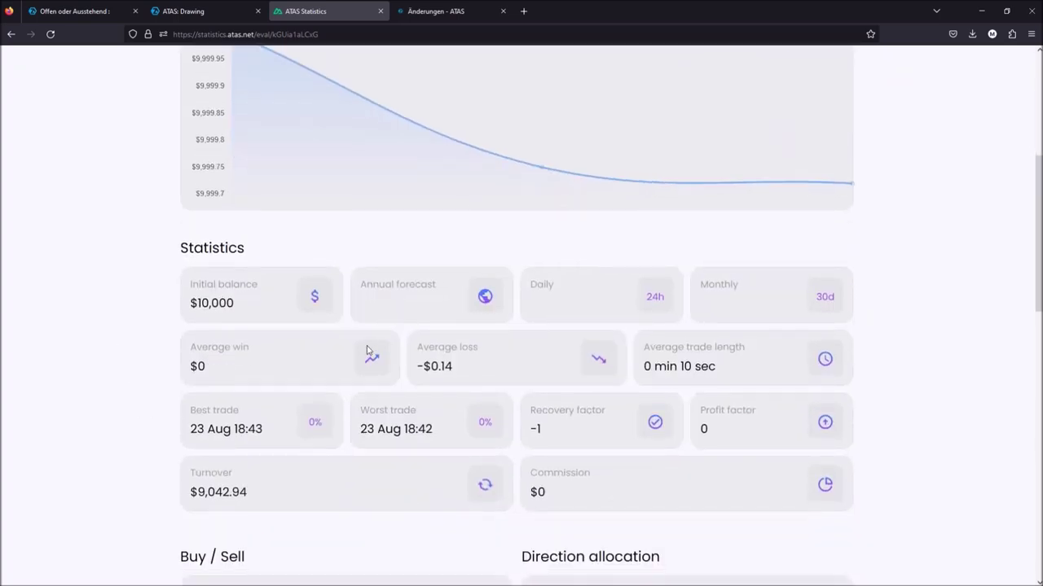
pyautogui.scroll(1, 239, 340)
pyautogui.scroll(-3, 458, 377)
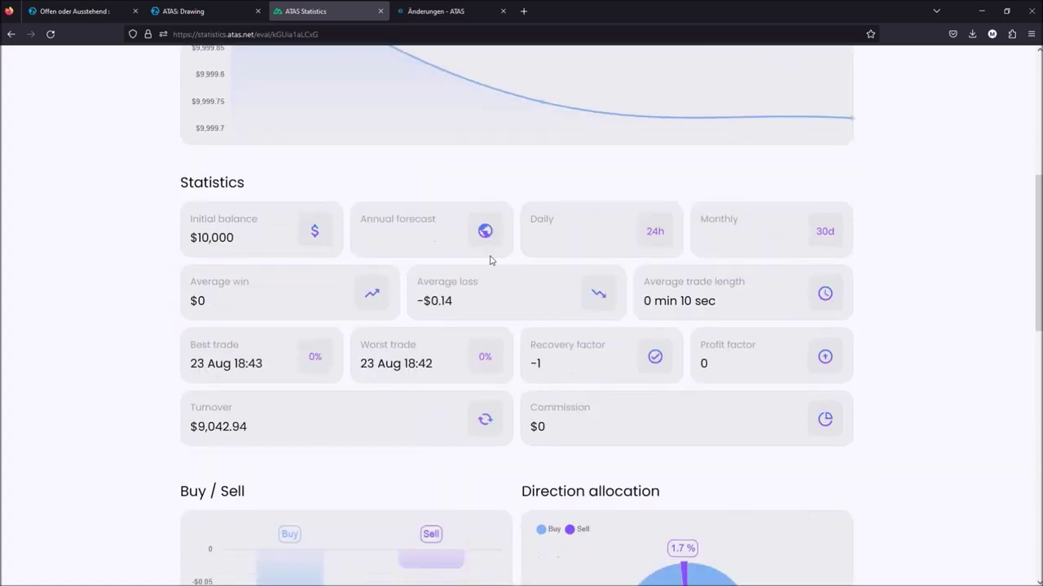
# Examine the Buy / Sell, Direction allocation and symbol charts, toggling the Sell series in the Direction allocation chart off and on.
pyautogui.scroll(-1, 385, 320)
pyautogui.scroll(-5, 385, 320)
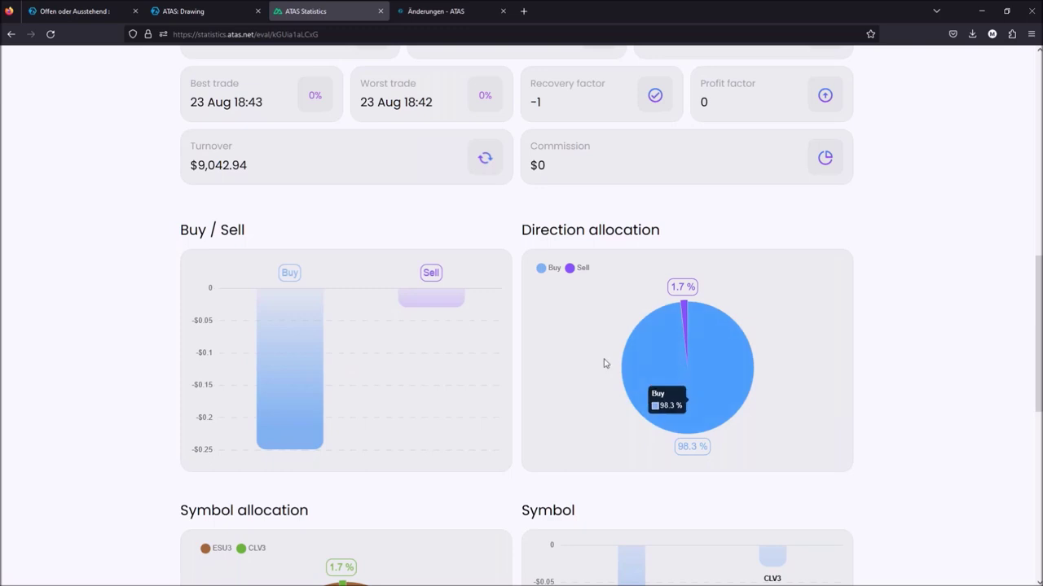
pyautogui.click(573, 270)
pyautogui.click(572, 269)
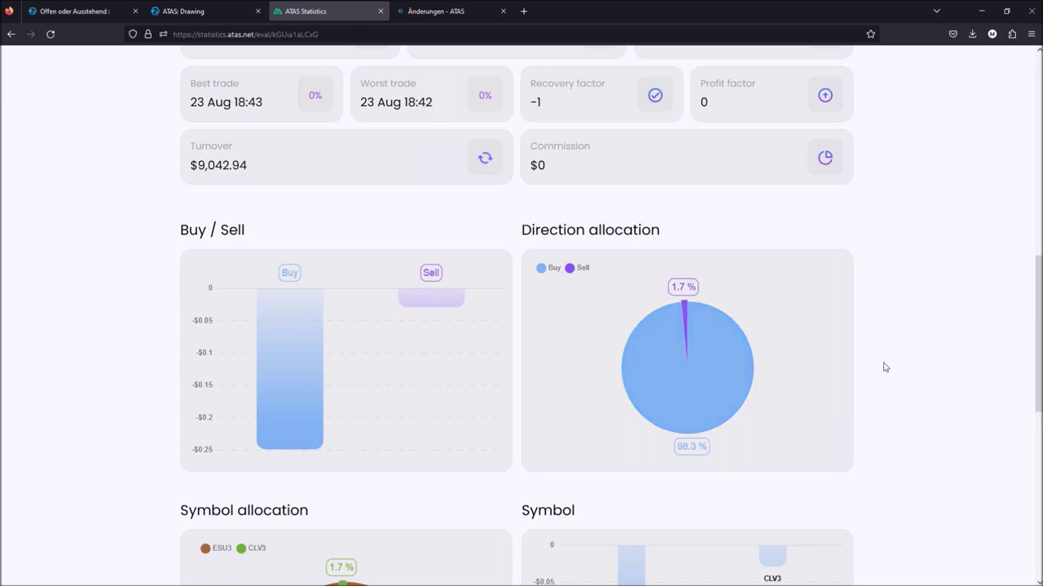
pyautogui.scroll(-4, 882, 365)
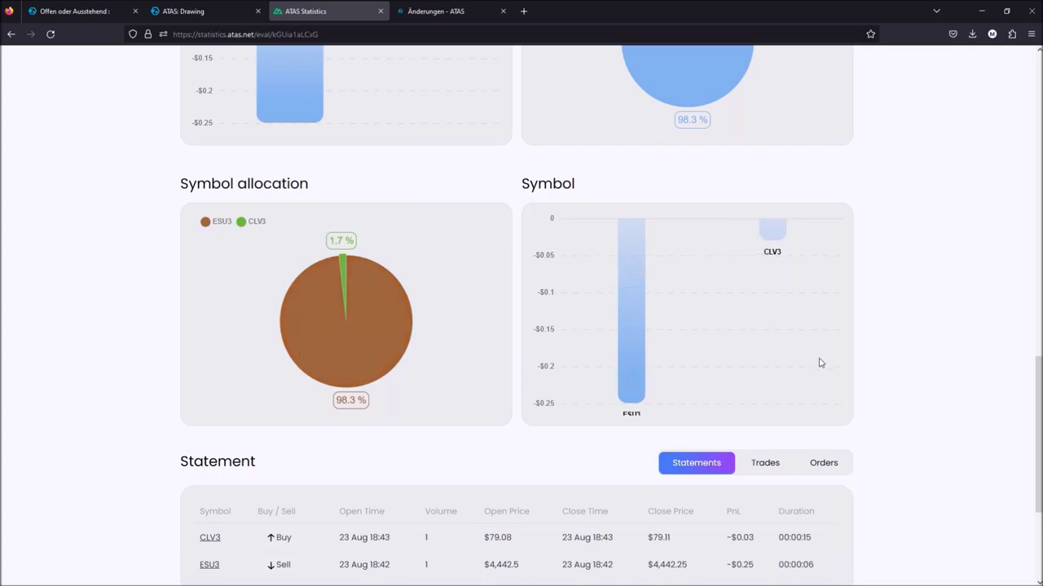
# Look through the Statement table's Trades view and return to its Statements view.
pyautogui.scroll(-3, 819, 363)
pyautogui.click(764, 254)
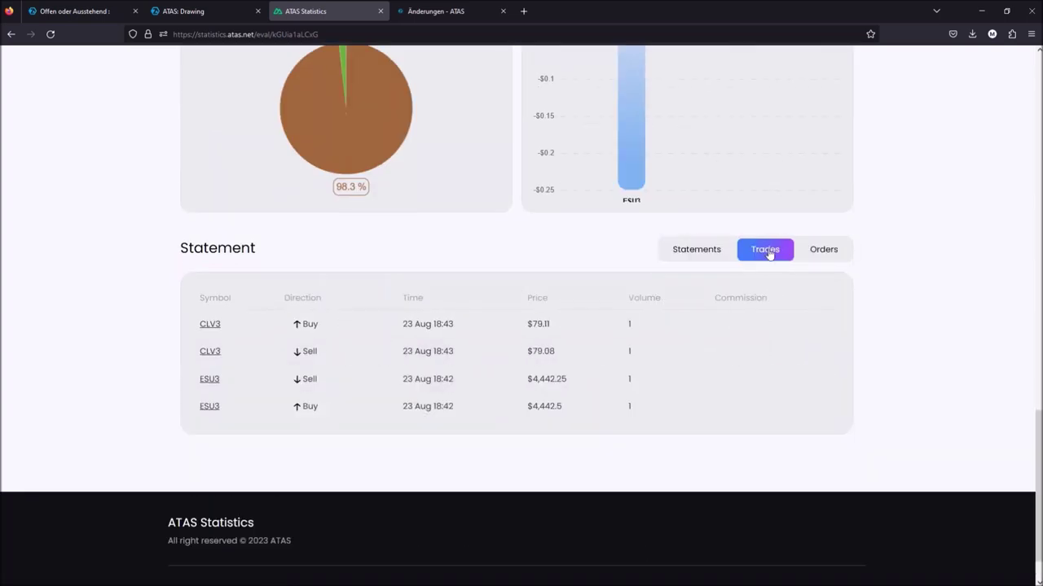
pyautogui.click(698, 251)
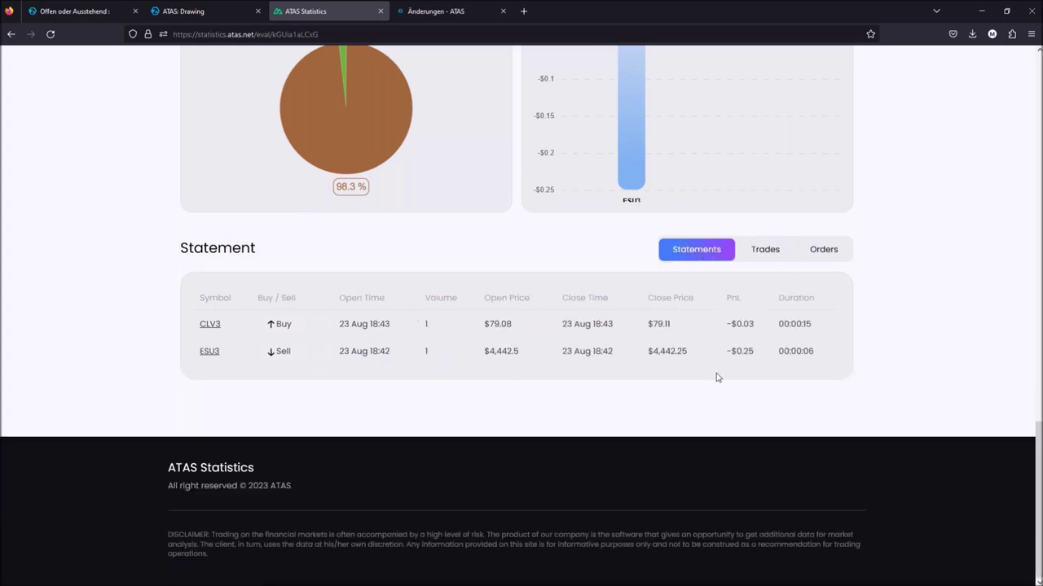
# Compare the balance chart by Days and Transactions and in Percent and Money, ending on Transactions in Money.
pyautogui.scroll(5, 717, 377)
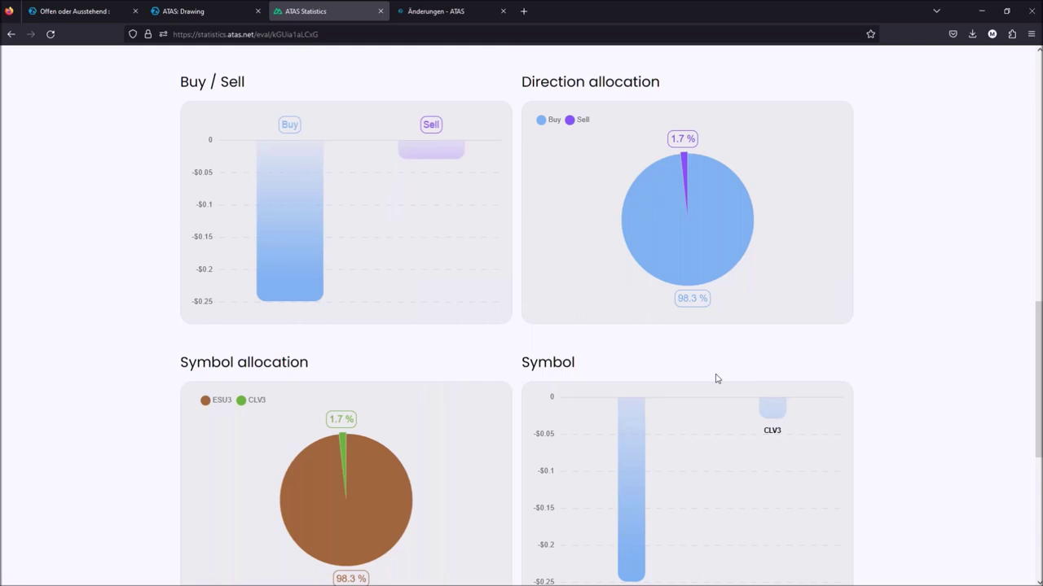
pyautogui.scroll(4, 717, 378)
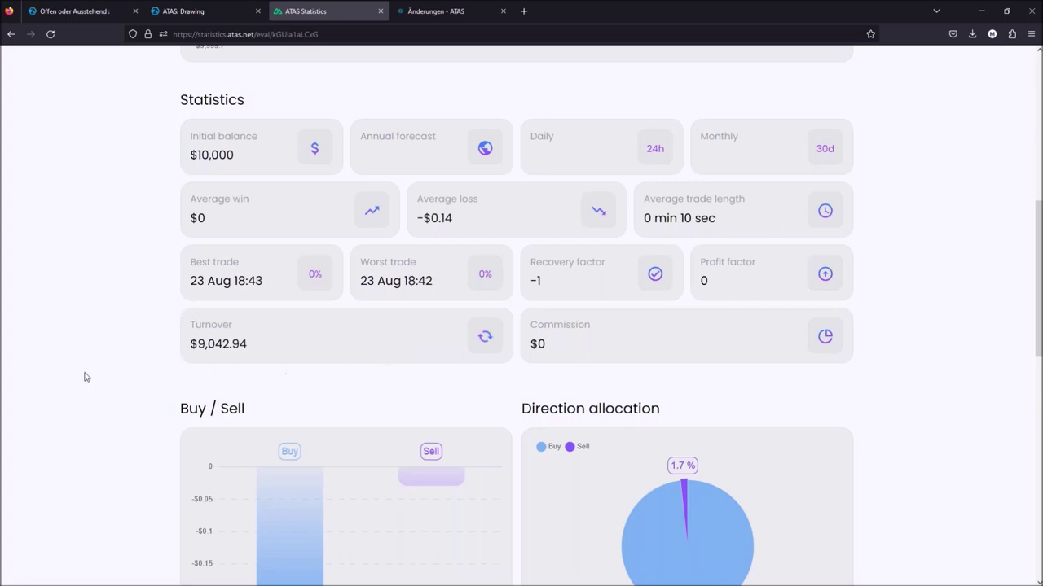
pyautogui.scroll(3, 874, 295)
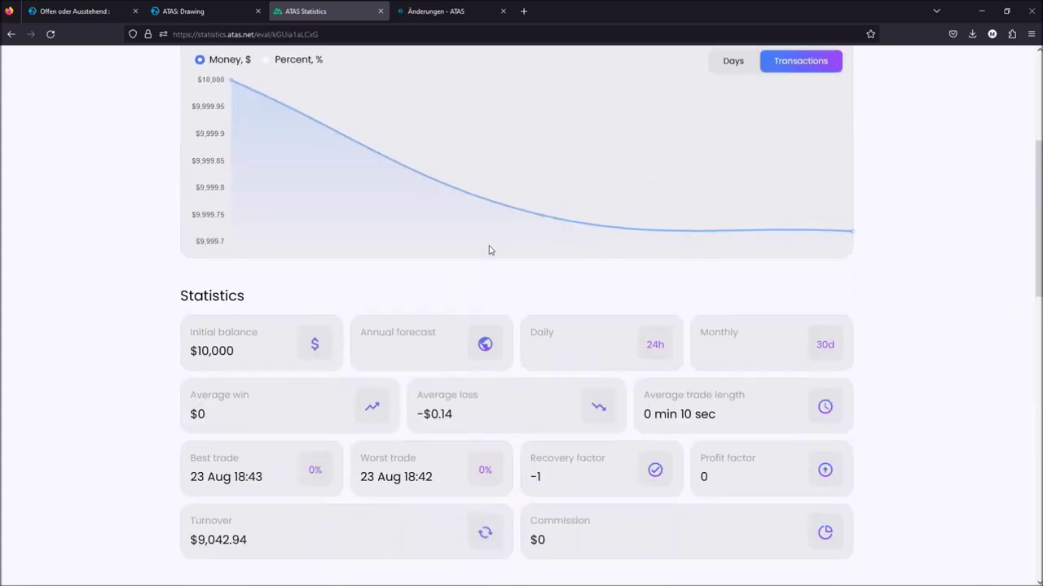
pyautogui.scroll(2, 489, 249)
pyautogui.click(729, 191)
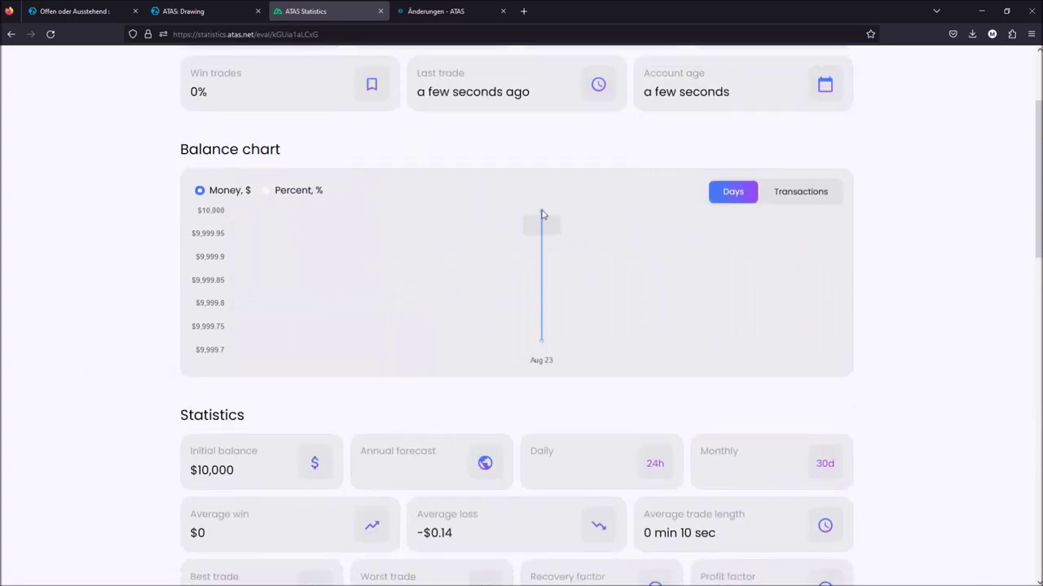
pyautogui.click(811, 193)
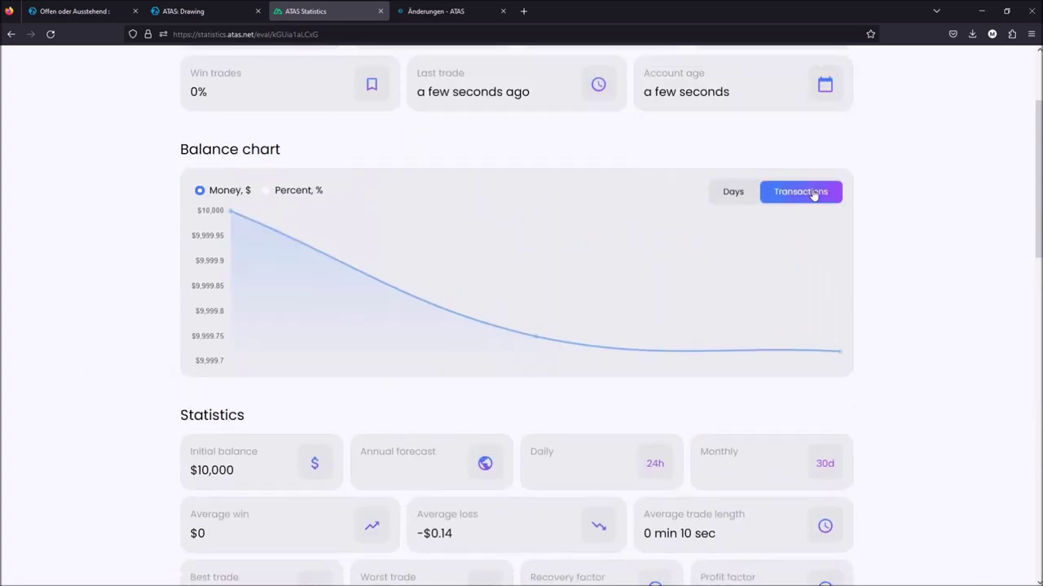
pyautogui.click(281, 189)
pyautogui.click(223, 191)
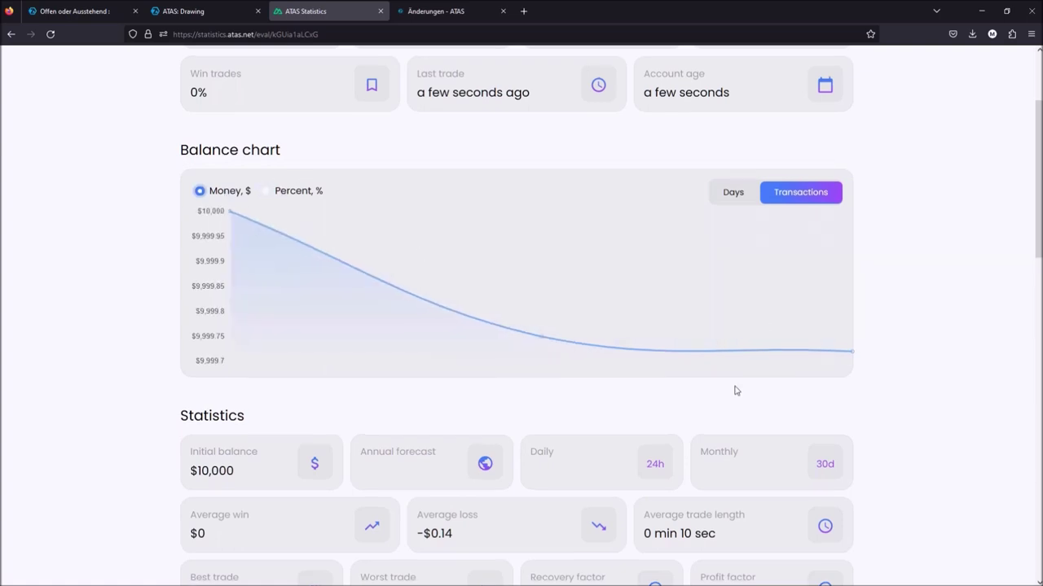
# Preview the statistics page in the green, blue, light and orange colour themes, and switch back to the light theme.
pyautogui.scroll(3, 717, 351)
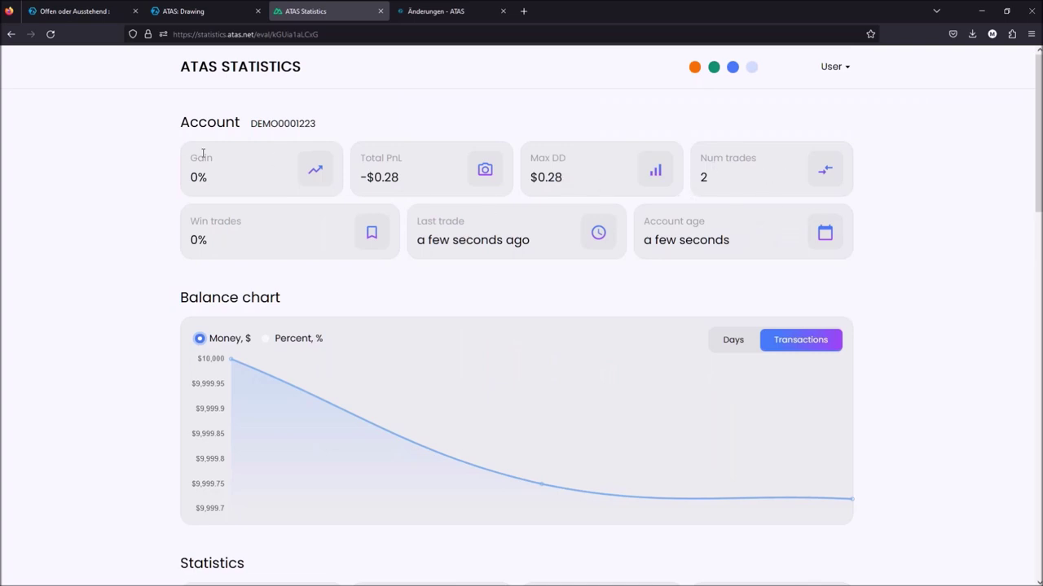
pyautogui.click(713, 69)
pyautogui.click(732, 69)
pyautogui.click(752, 69)
pyautogui.click(694, 68)
pyautogui.scroll(-10, 638, 317)
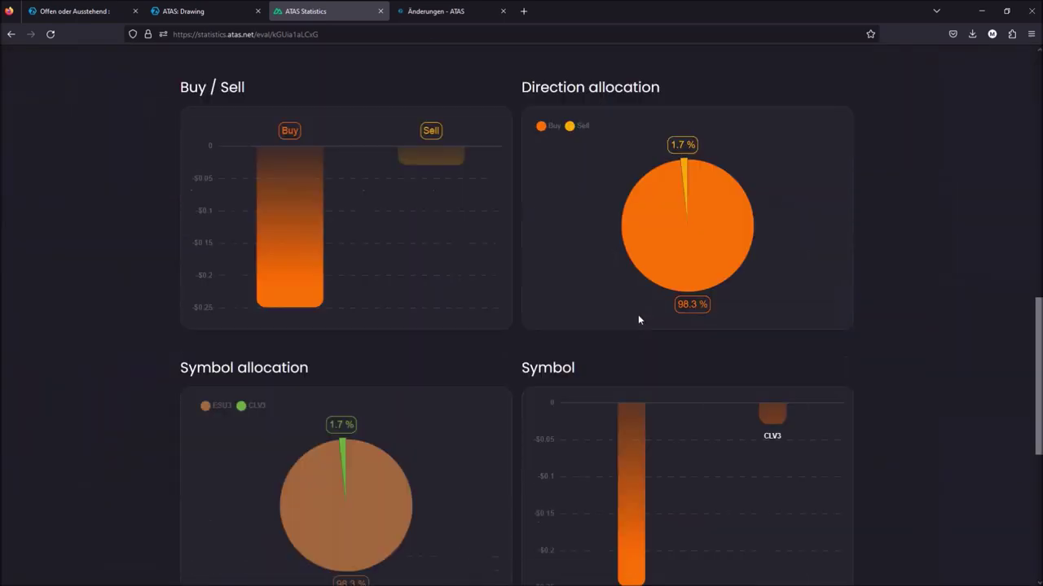
pyautogui.scroll(-2, 637, 316)
pyautogui.scroll(11, 638, 317)
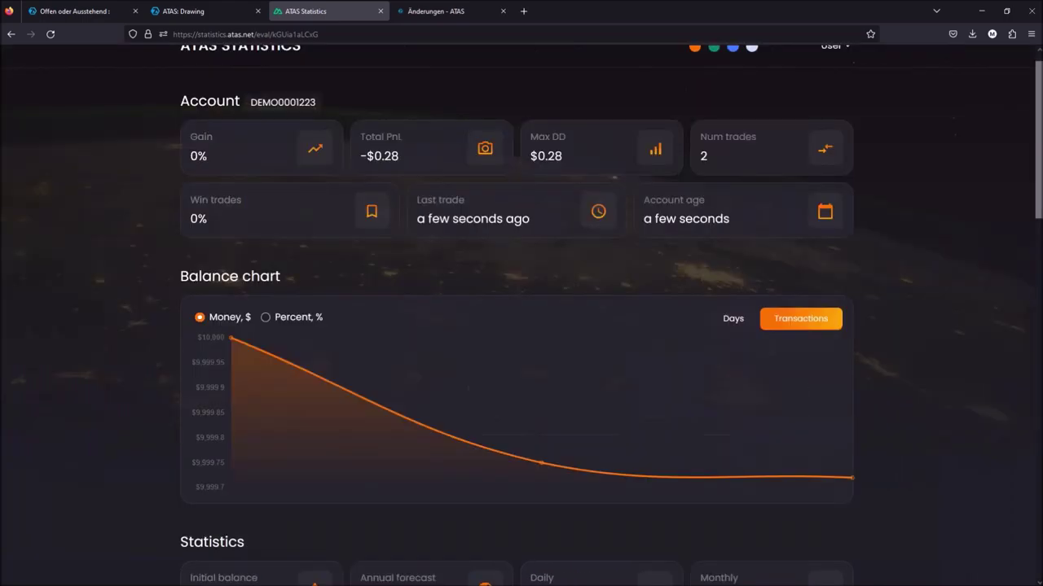
pyautogui.click(751, 68)
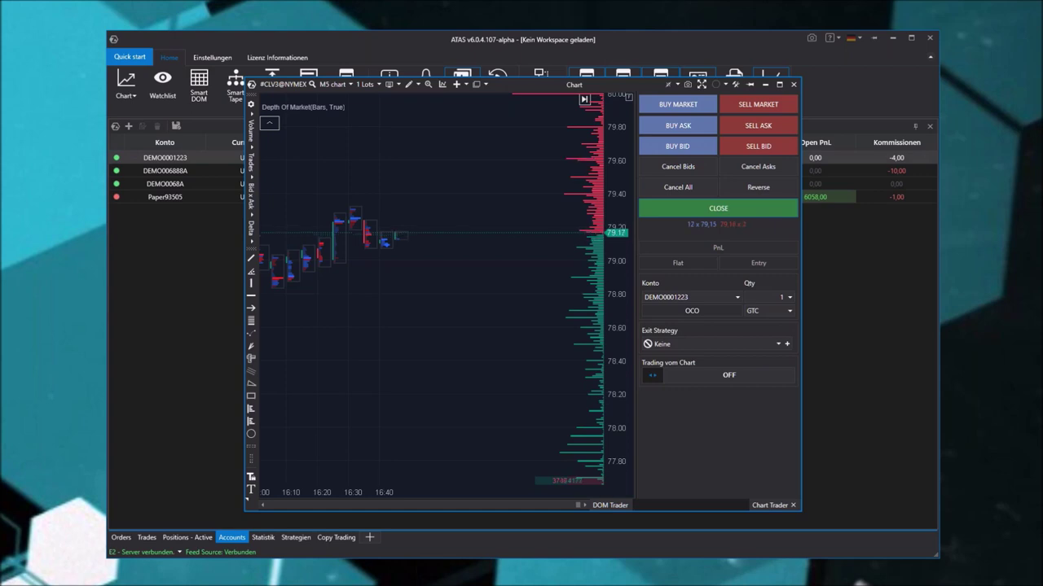
# Maximise the CL chart window in ATAS, reposition the bars, and adjust the width of the Chart Trader panel.
pyautogui.click(778, 83)
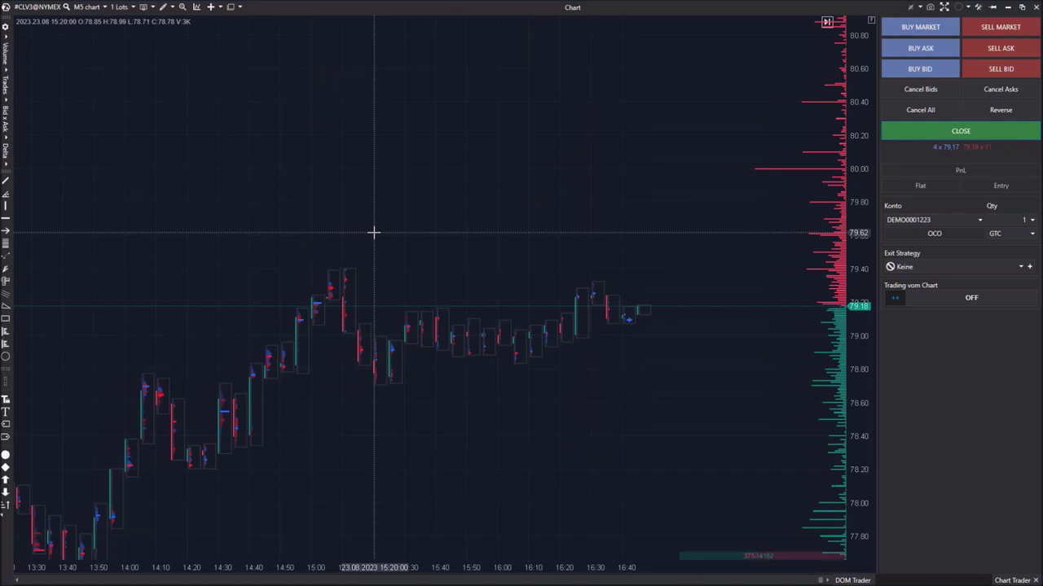
pyautogui.scroll(3, 343, 230)
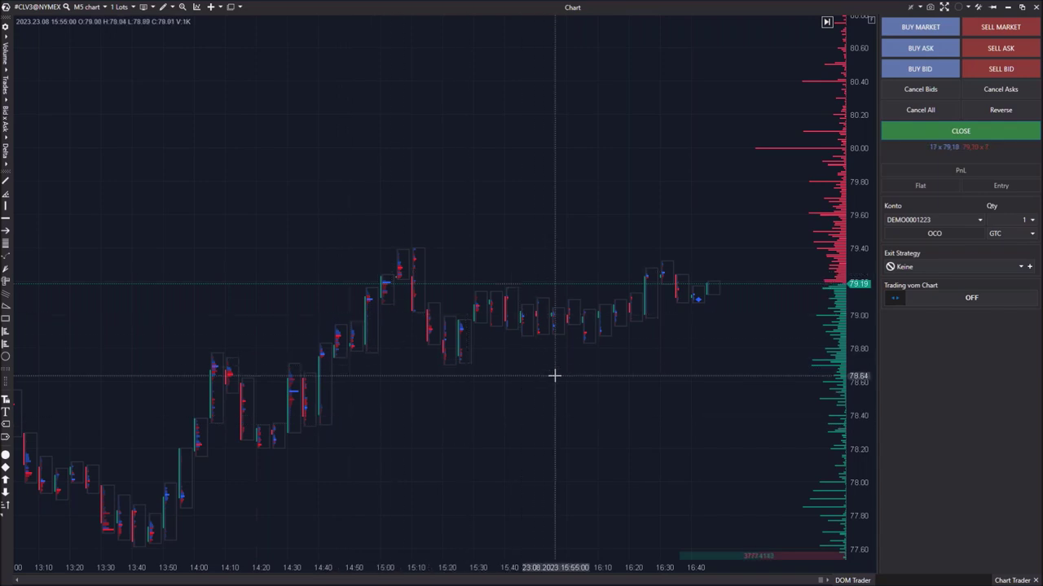
pyautogui.moveTo(328, 195); pyautogui.dragTo(303, 193)
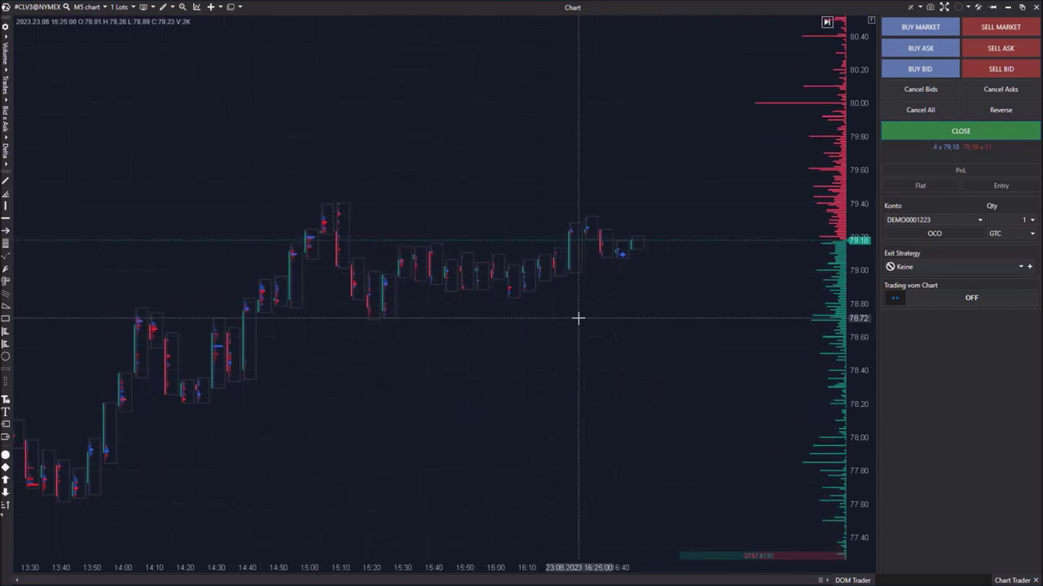
pyautogui.moveTo(577, 318); pyautogui.dragTo(298, 366)
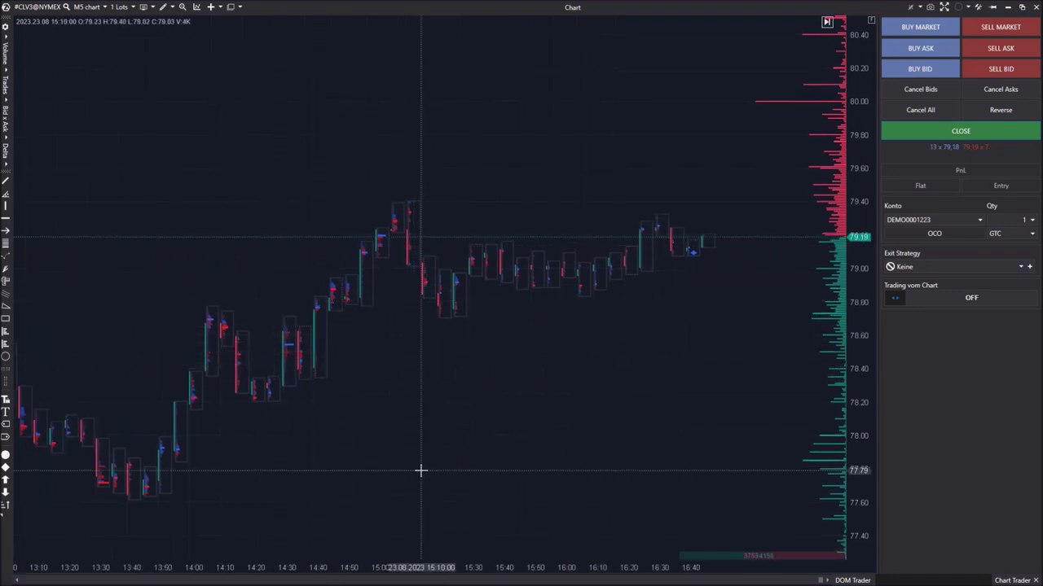
pyautogui.moveTo(875, 522); pyautogui.dragTo(935, 526)
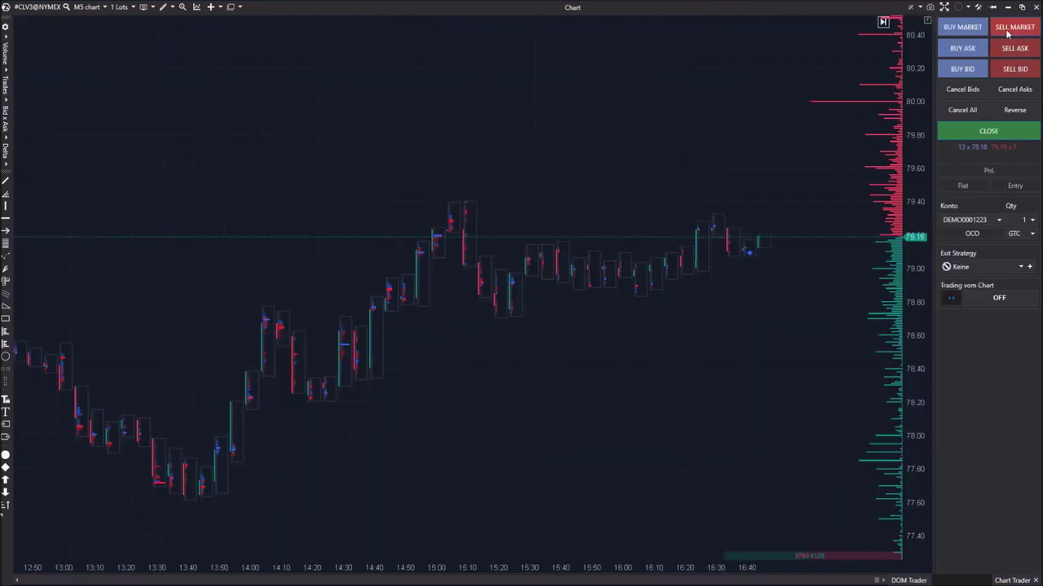
pyautogui.moveTo(934, 338); pyautogui.dragTo(871, 340)
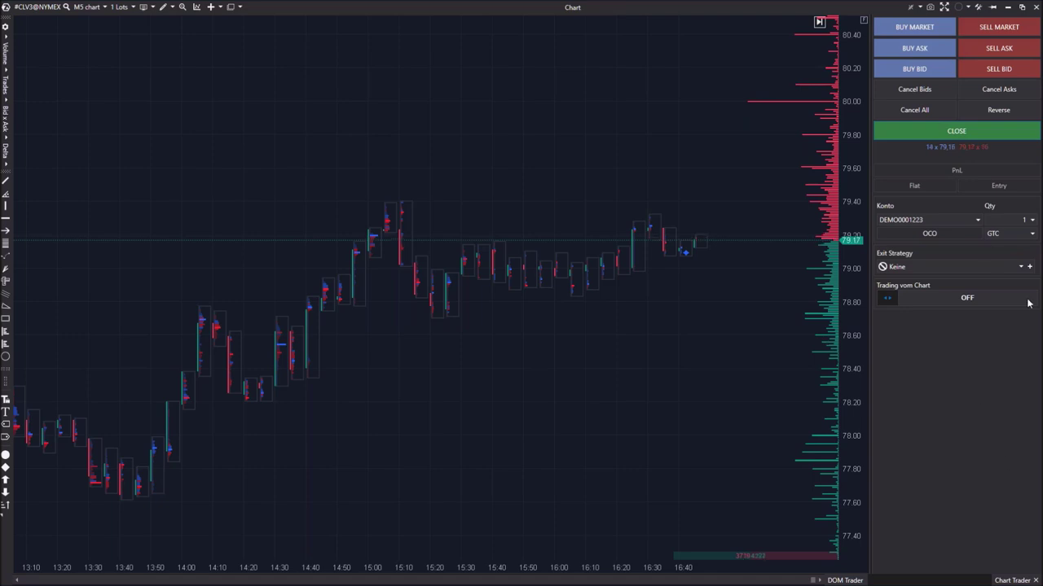
# Examine the settings of the SL&TP, Multiple SL&TP, trailing and breakeven exit strategies in Chart Trader without adding one.
pyautogui.click(1021, 267)
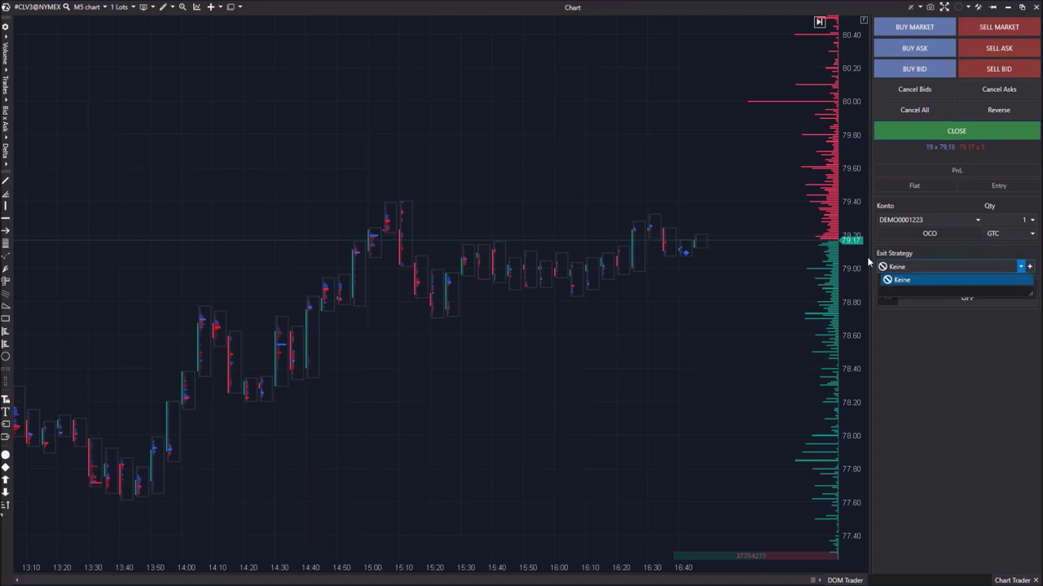
pyautogui.click(1010, 277)
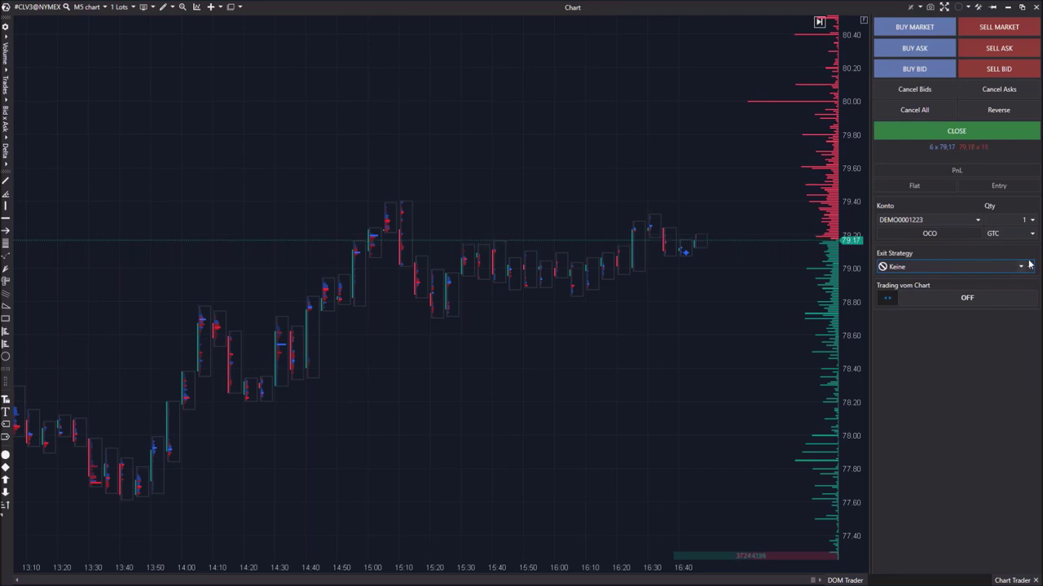
pyautogui.click(1031, 267)
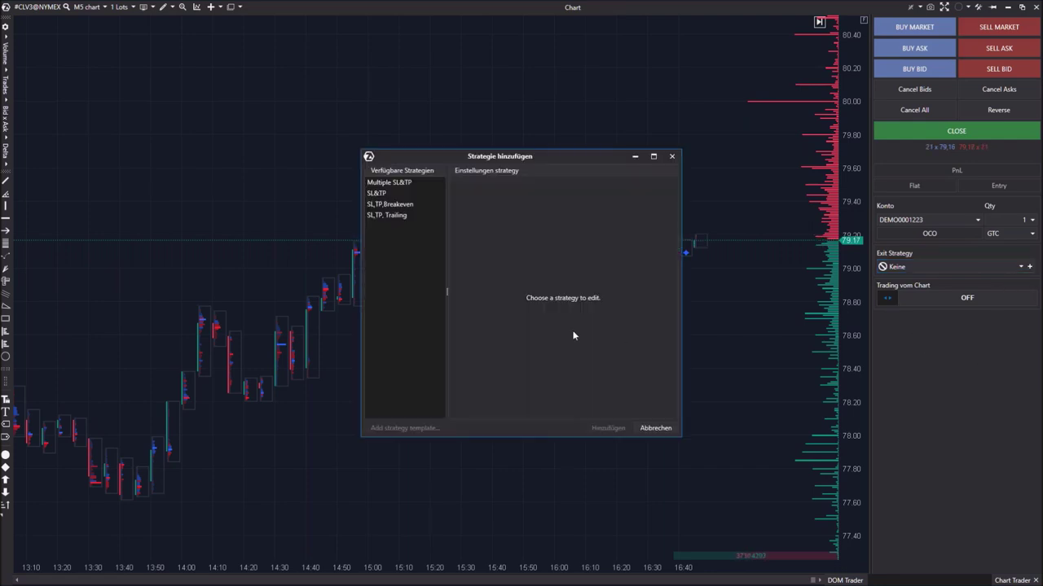
pyautogui.click(387, 193)
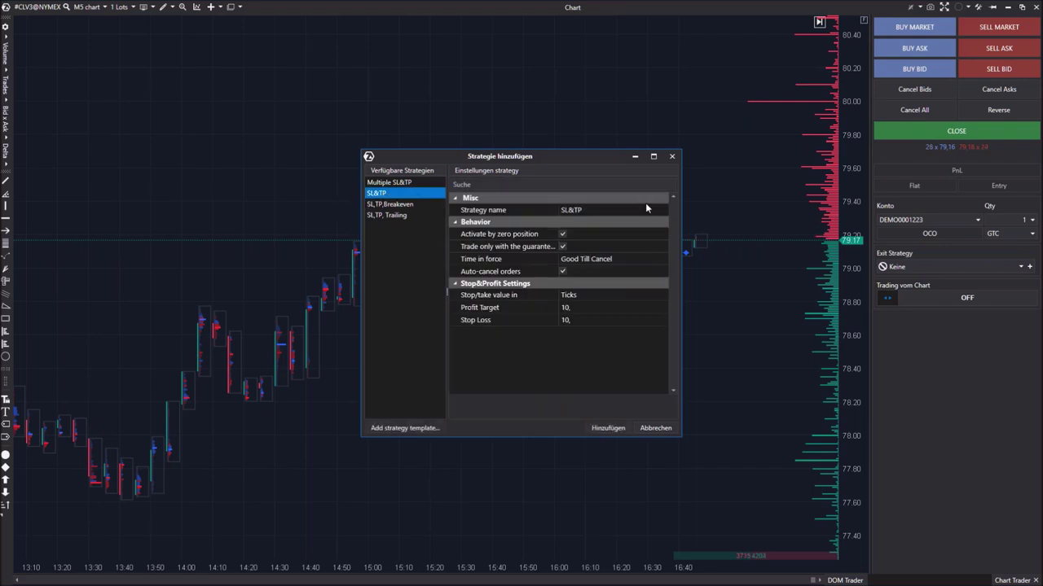
pyautogui.click(399, 183)
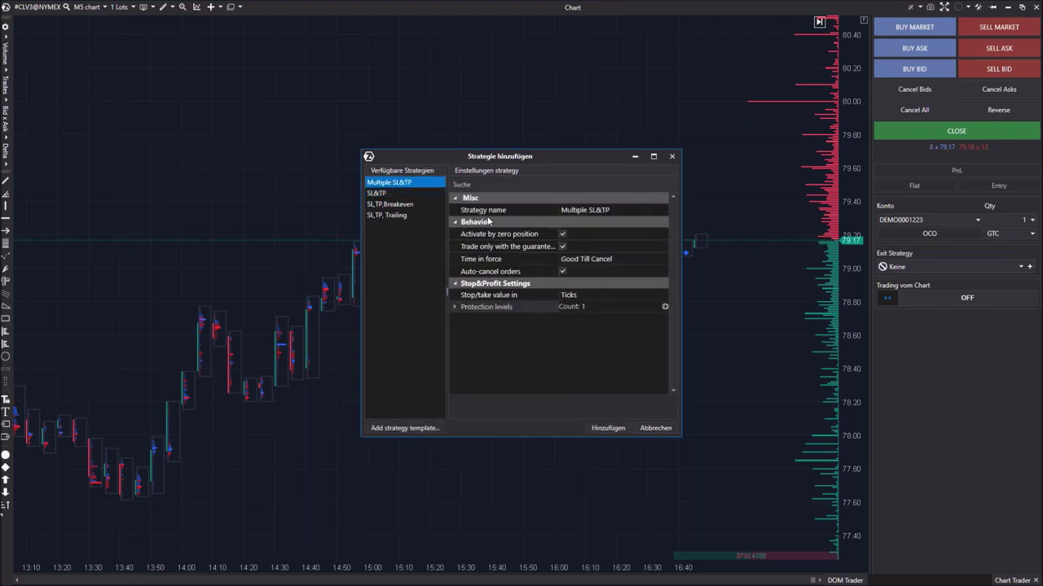
pyautogui.click(392, 215)
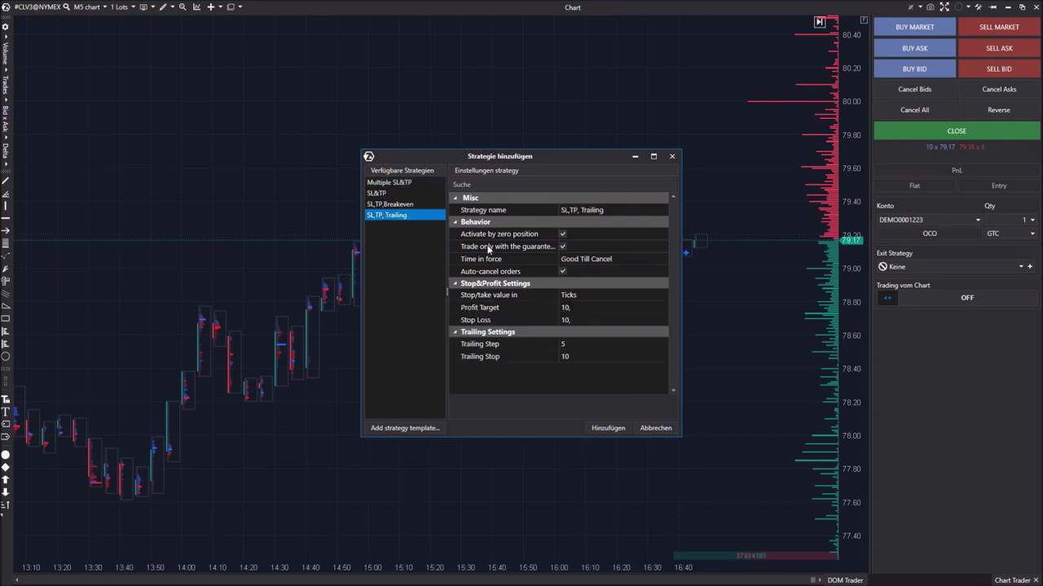
pyautogui.click(396, 205)
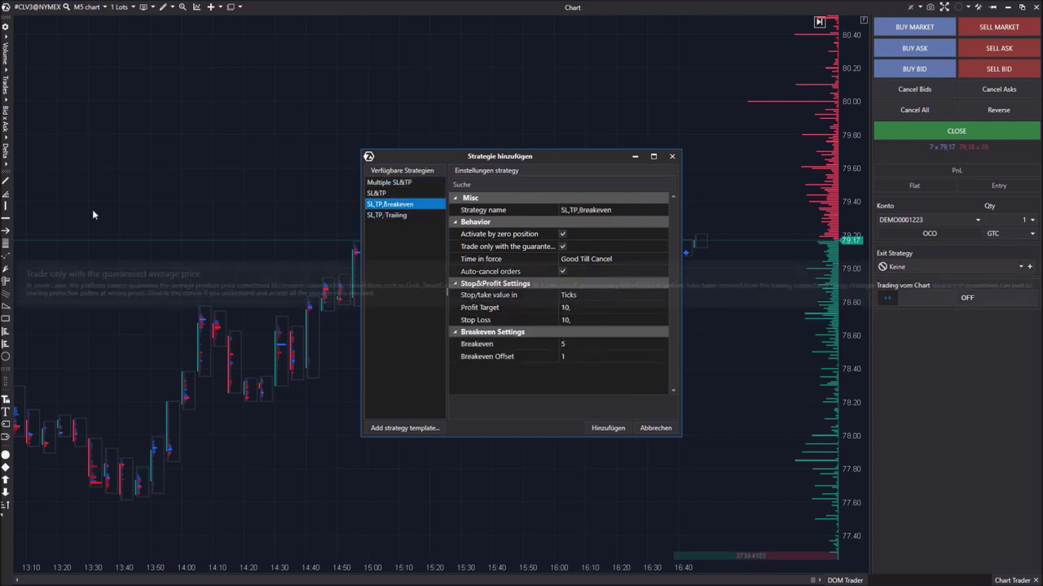
pyautogui.click(389, 182)
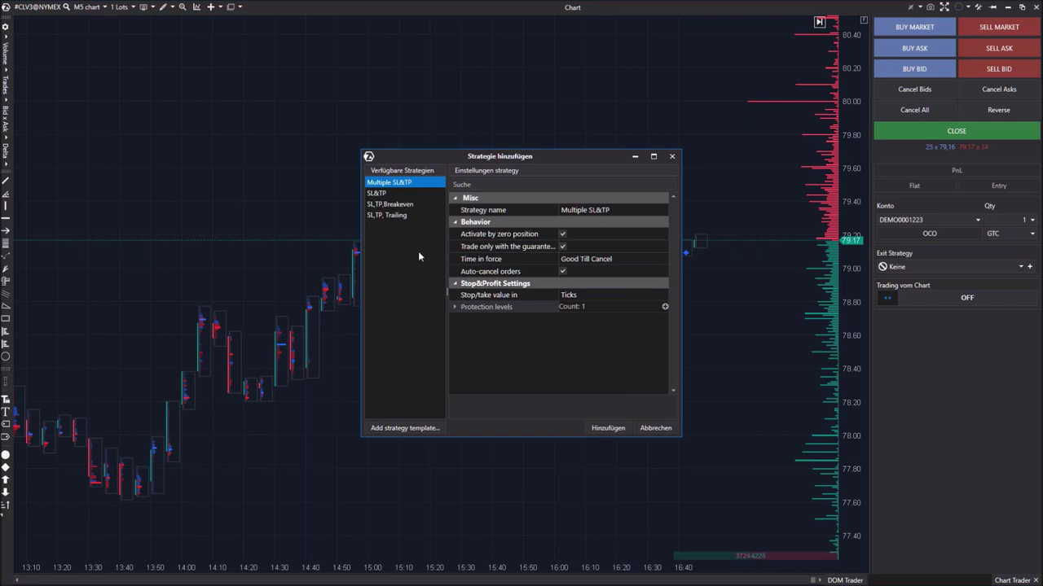
pyautogui.click(661, 430)
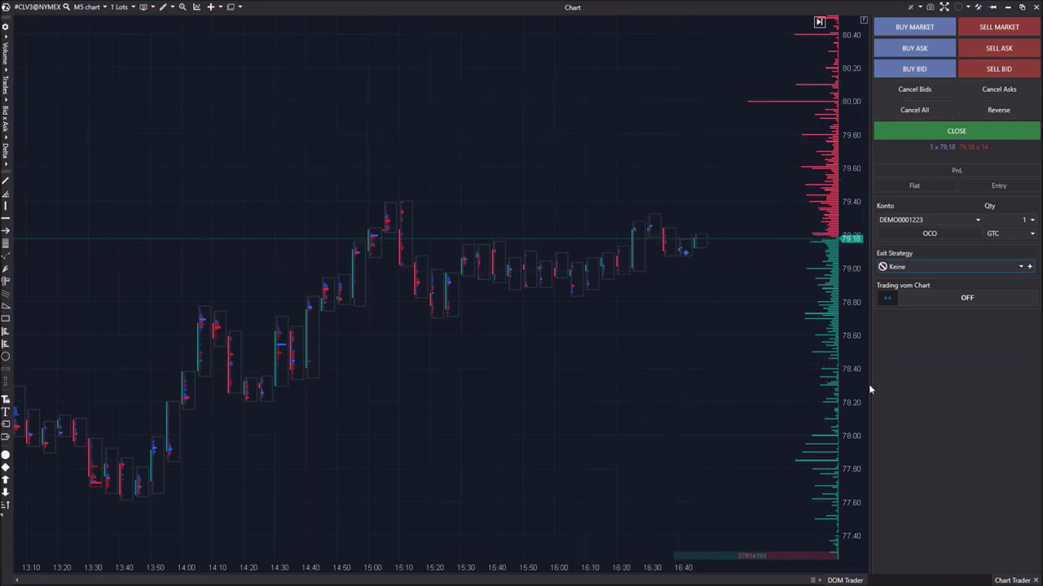
# Narrow the Chart Trader panel slightly and move the chart window off this screen, clearing the ATAS main window.
pyautogui.moveTo(874, 384); pyautogui.dragTo(910, 382)
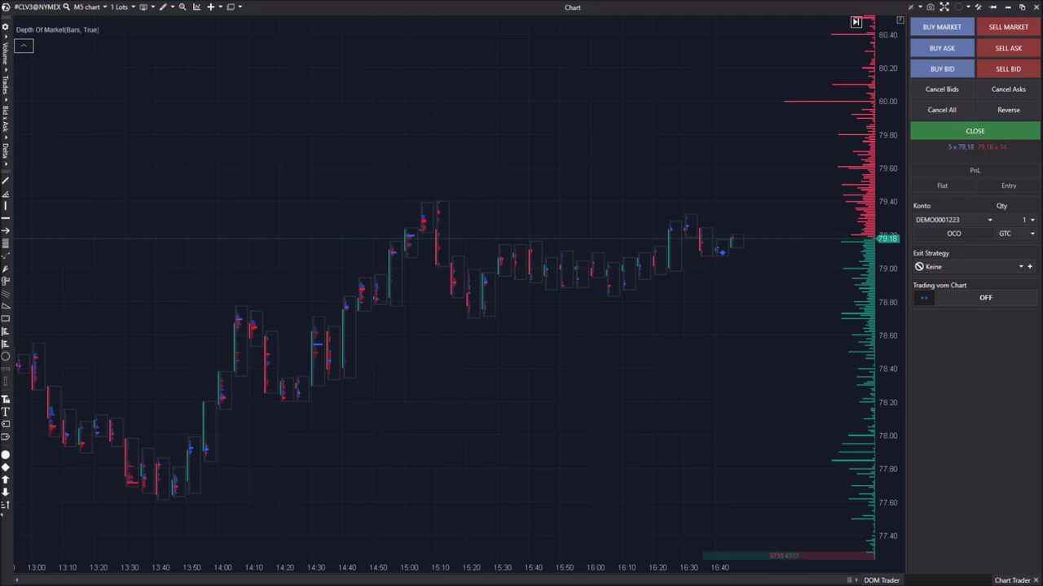
pyautogui.moveTo(572, 6); pyautogui.dragTo(0, 269)
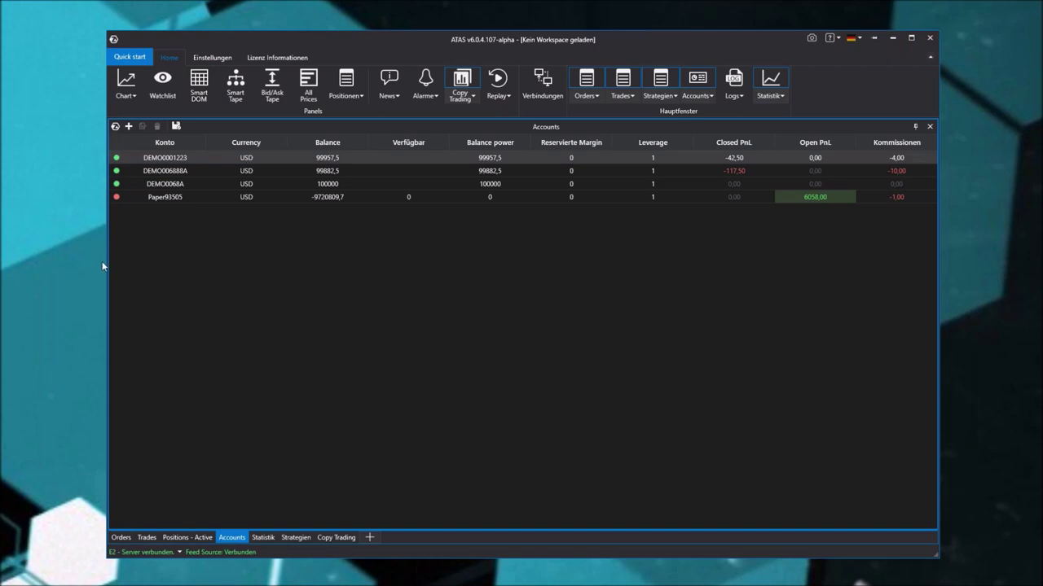
# Open a Smart Tape for E-mini S&P 500 (ESU3) and place its window over the lower-left part of the accounts table.
pyautogui.click(236, 81)
pyautogui.doubleClick(436, 226)
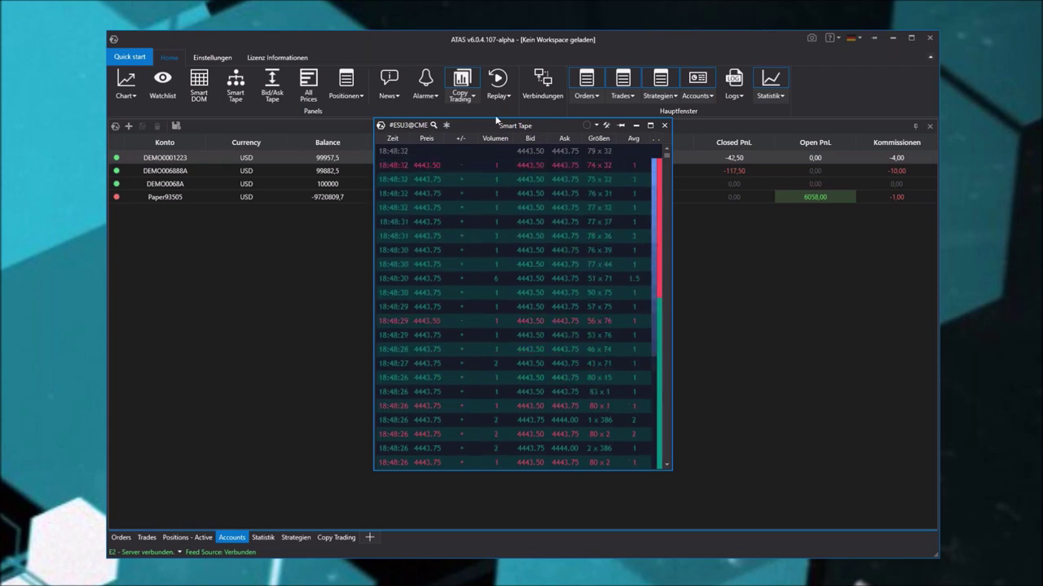
pyautogui.moveTo(540, 128)
pyautogui.mouseDown()
pyautogui.moveTo(415, 144)
pyautogui.moveTo(359, 197)
pyautogui.mouseUp()
# Clone the Smart Tape window and place the copy to the right of the original.
pyautogui.rightClick(332, 363)
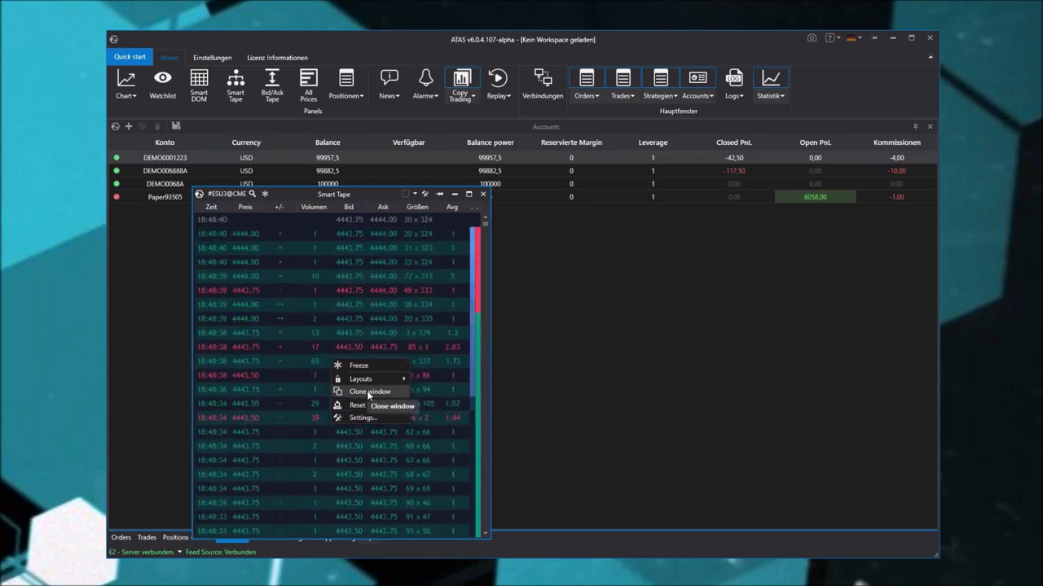
pyautogui.click(366, 391)
pyautogui.moveTo(385, 214); pyautogui.dragTo(679, 199)
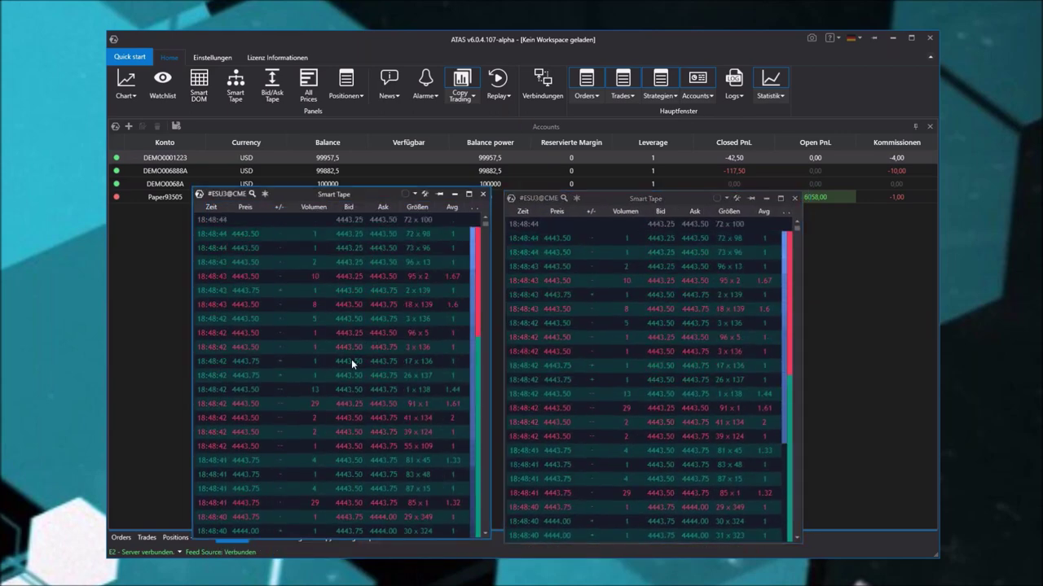
# Turn off Show Cumulative Ticks in the filter settings of the cloned Smart Tape and close its settings.
pyautogui.rightClick(606, 300)
pyautogui.click(634, 356)
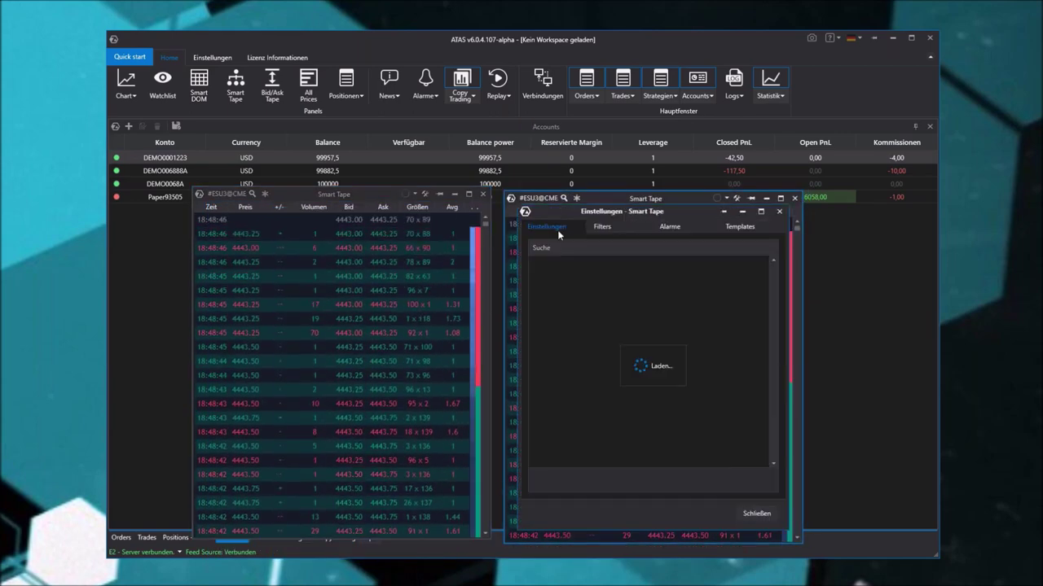
pyautogui.click(602, 227)
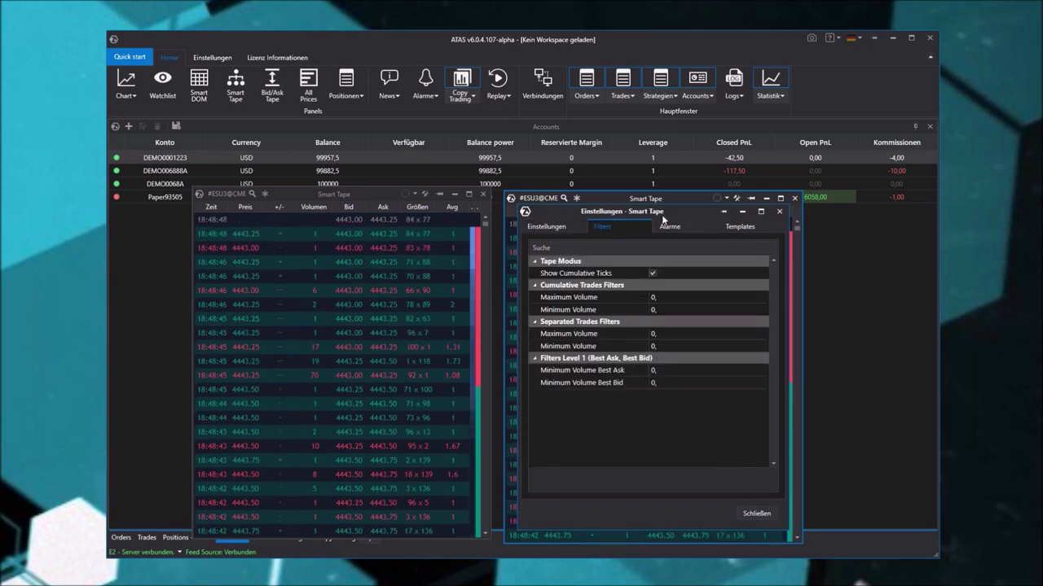
pyautogui.click(653, 273)
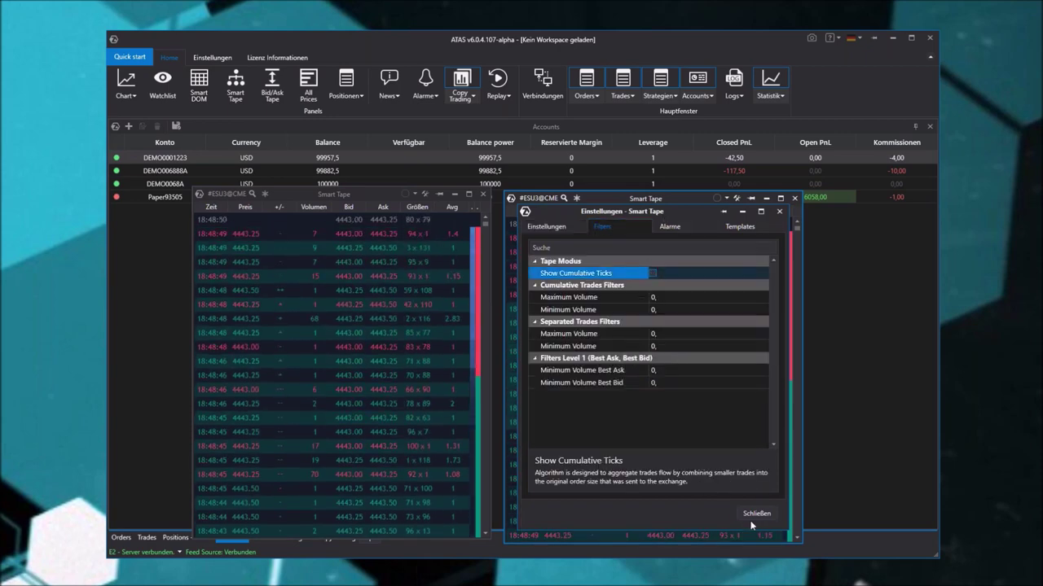
pyautogui.click(755, 513)
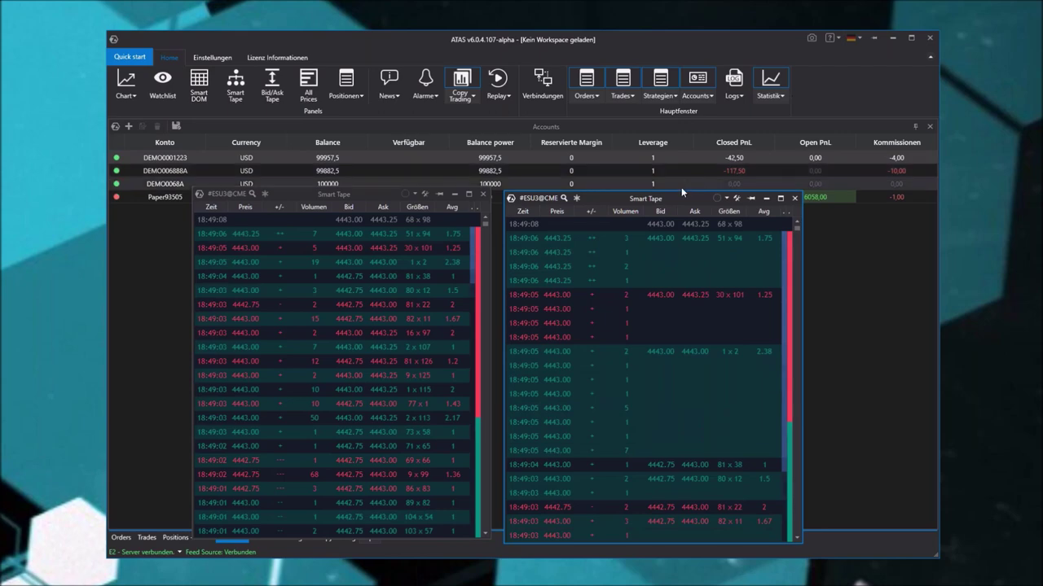
# Extend both Smart Tape windows upward over the ribbon so they show more trades, leaving the clone active.
pyautogui.moveTo(687, 190); pyautogui.dragTo(686, 75)
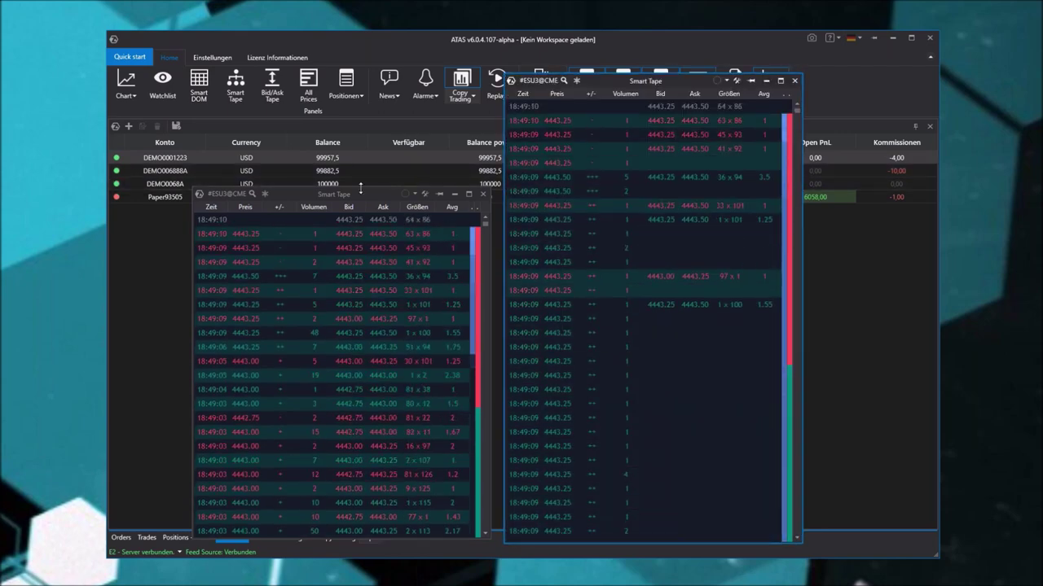
pyautogui.moveTo(361, 189); pyautogui.dragTo(360, 75)
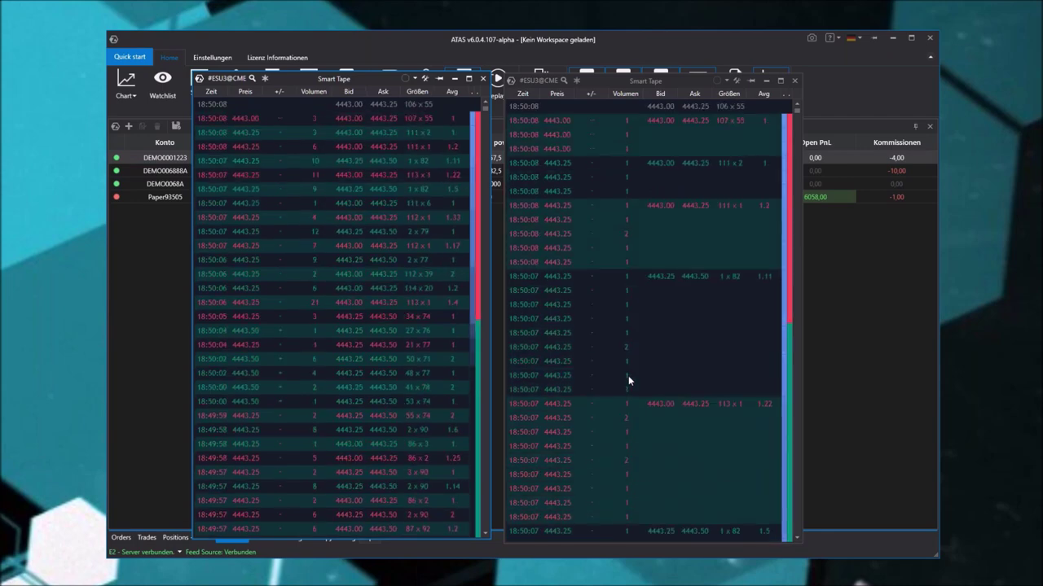
pyautogui.click(610, 242)
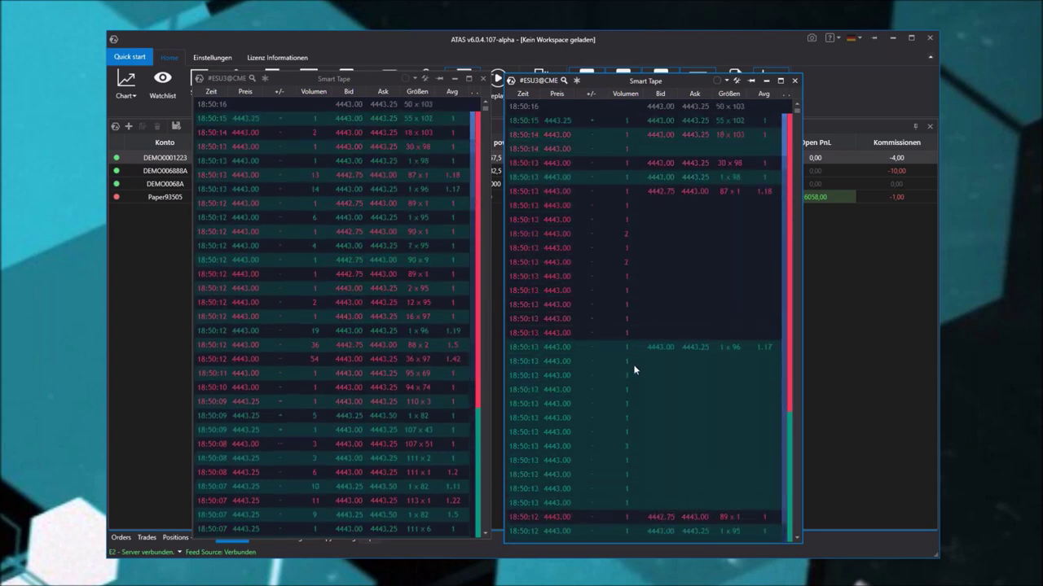
# Close the cloned Smart Tape and move the remaining one to the middle of the main window.
pyautogui.click(794, 80)
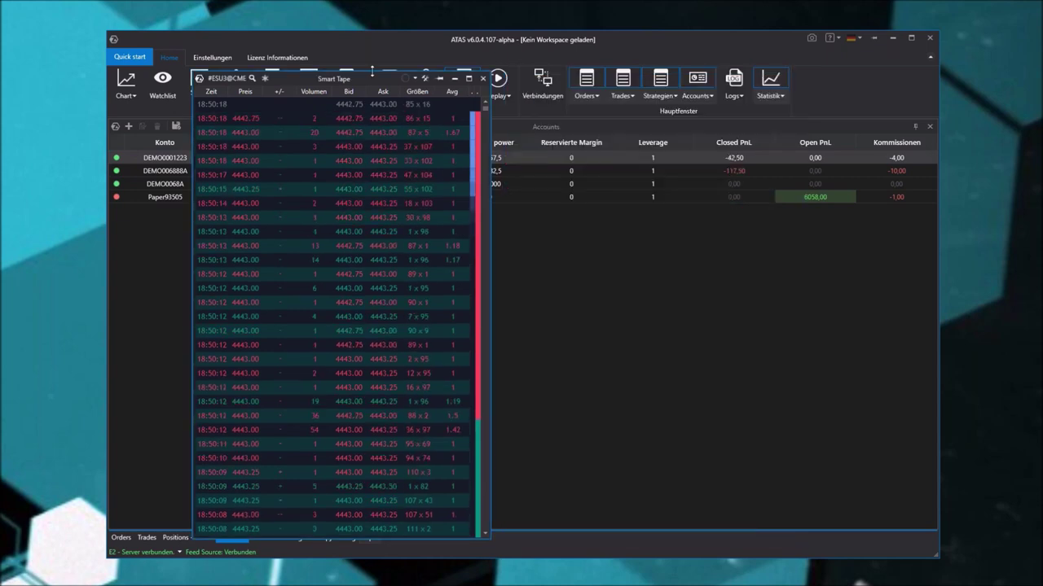
pyautogui.moveTo(370, 76); pyautogui.dragTo(537, 87)
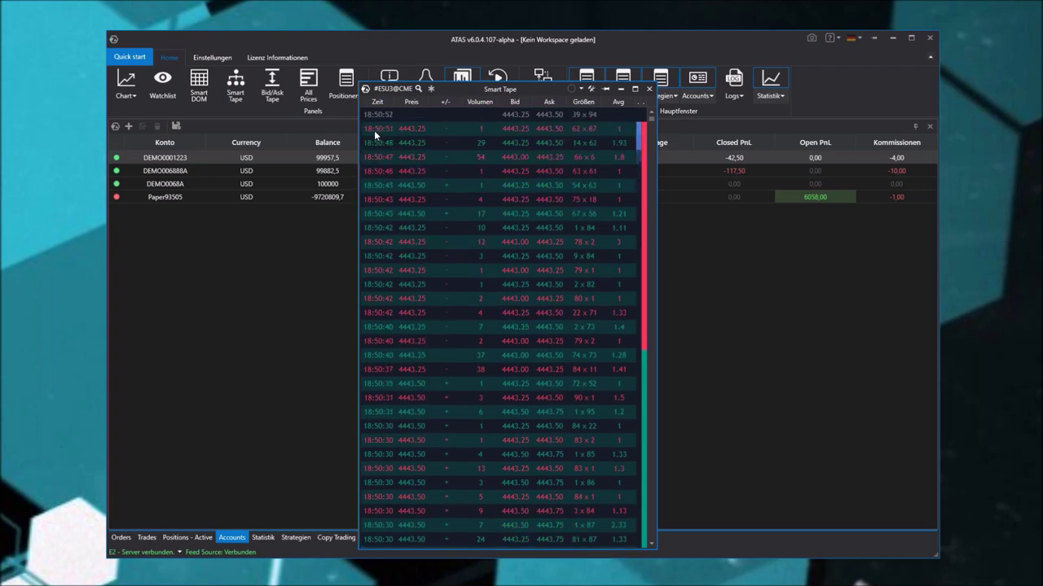
# Enable Show milliseconds in the Smart Tape settings and widen the window so the full timestamps fit.
pyautogui.rightClick(461, 235)
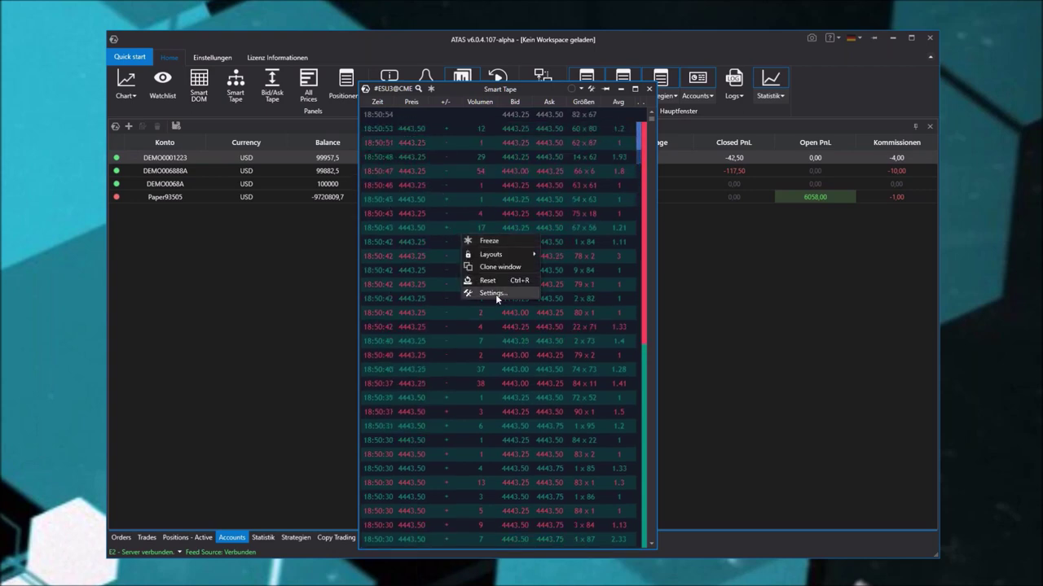
pyautogui.click(493, 292)
pyautogui.scroll(-2, 501, 391)
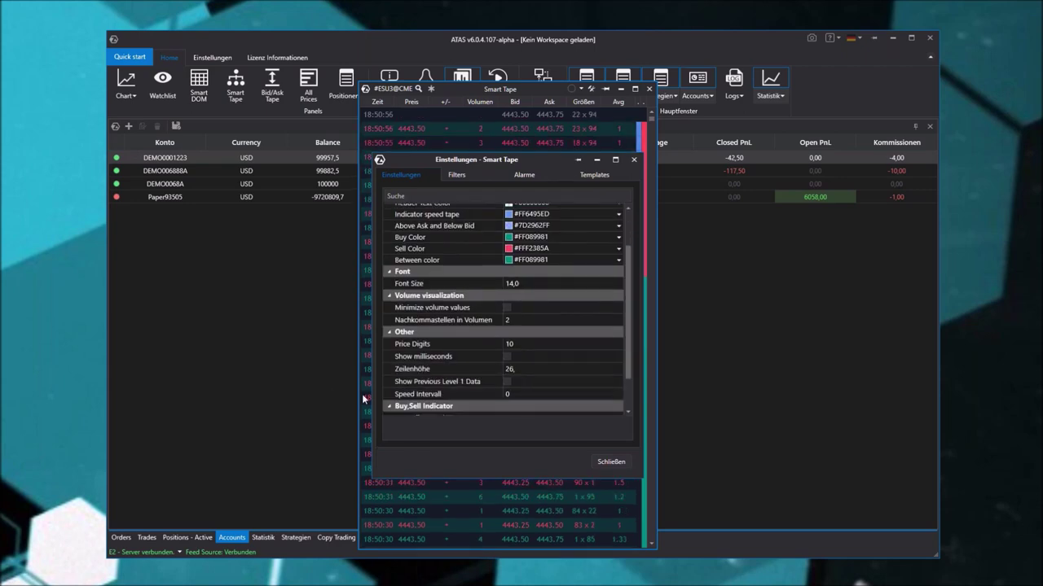
pyautogui.click(507, 357)
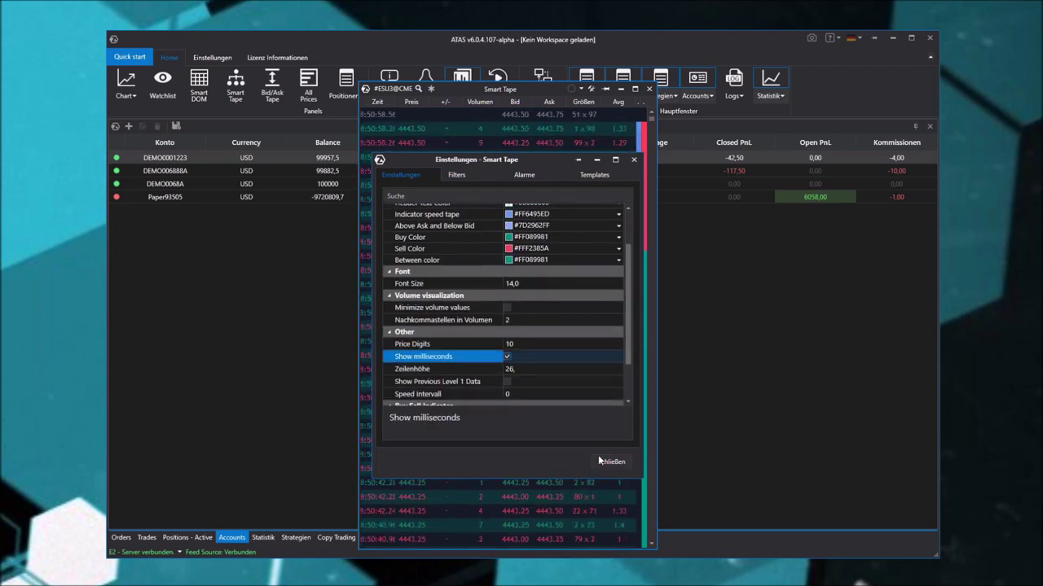
pyautogui.click(603, 461)
pyautogui.moveTo(657, 449); pyautogui.dragTo(723, 448)
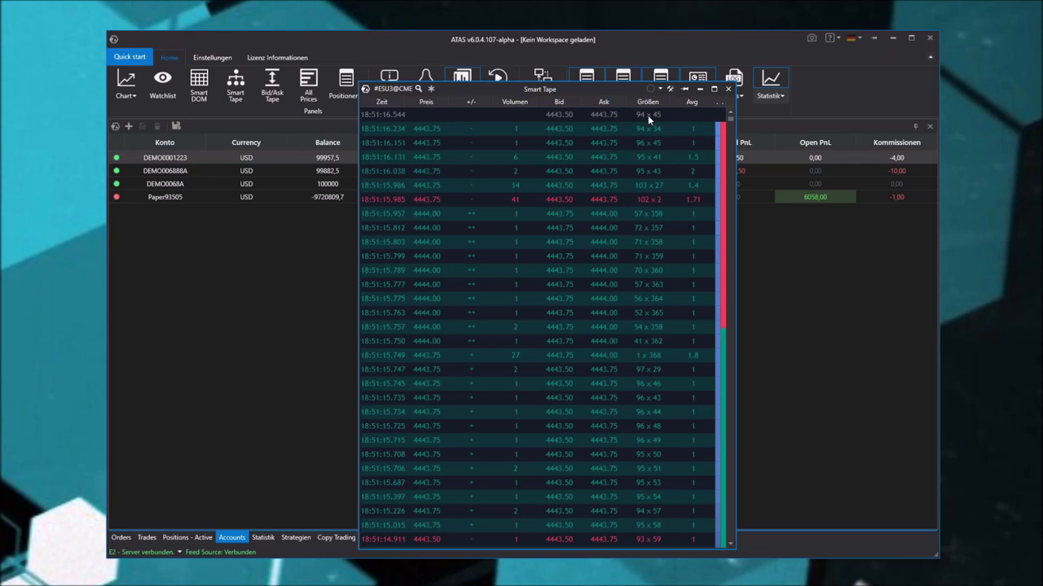
# Unfreeze the Smart Tape so that new trades flow in again.
pyautogui.moveTo(677, 165)
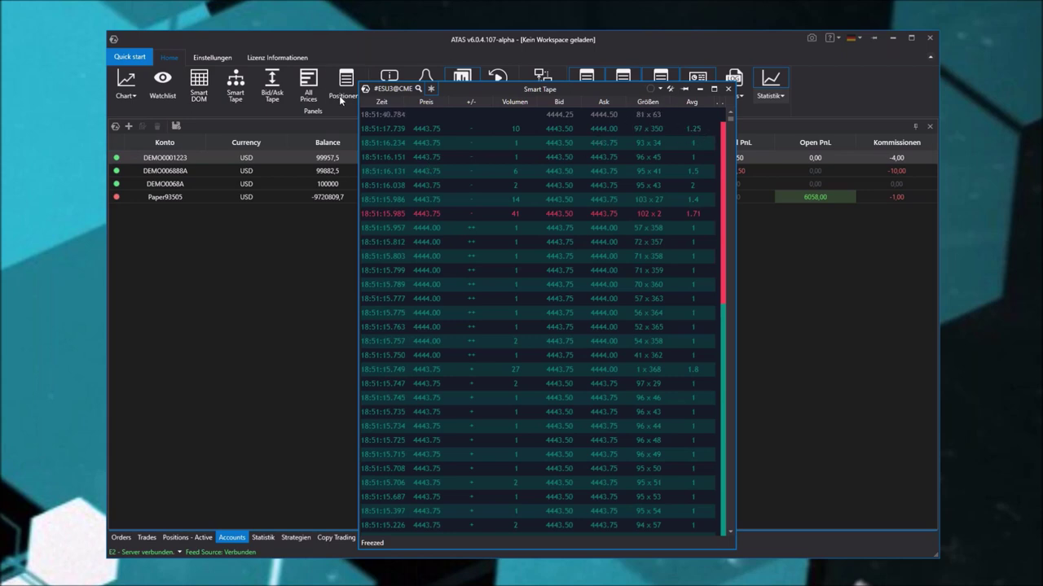
pyautogui.click(430, 93)
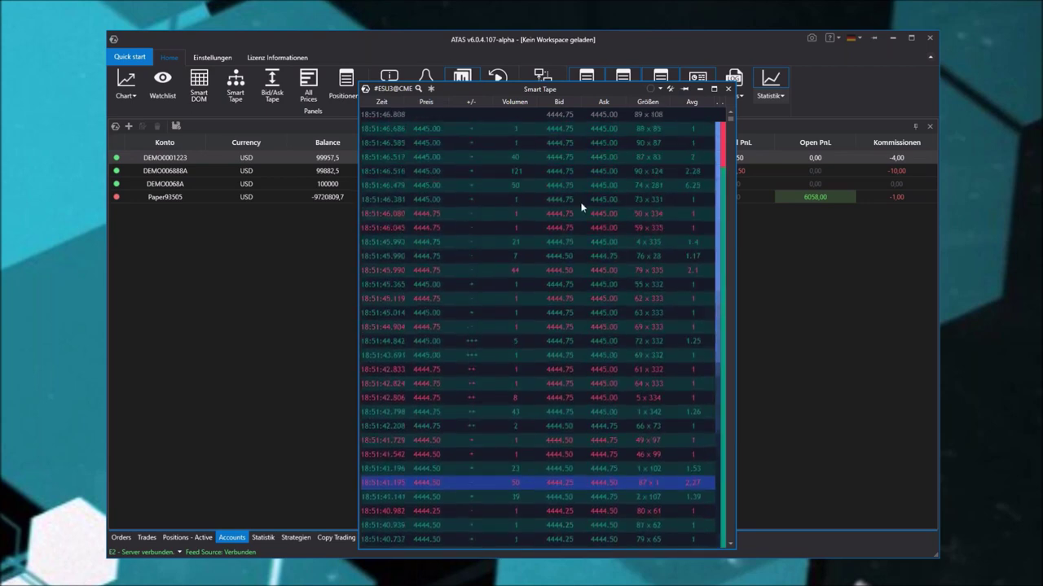
# Hide the Avg, Größen, Ask, Bid and +/- columns of the Smart Tape and narrow its window to fit the remaining columns.
pyautogui.click(562, 110)
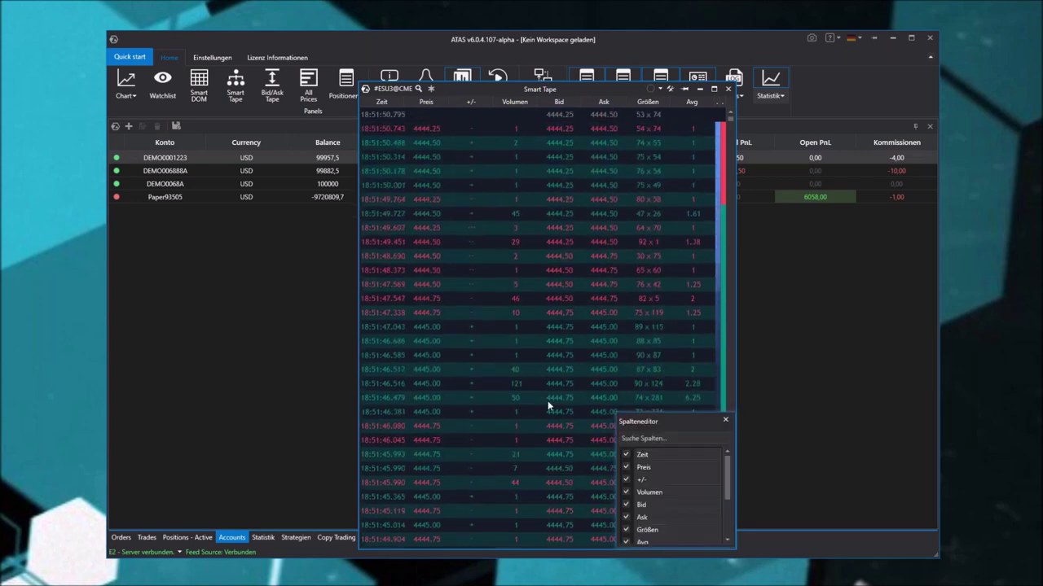
pyautogui.scroll(-1, 671, 483)
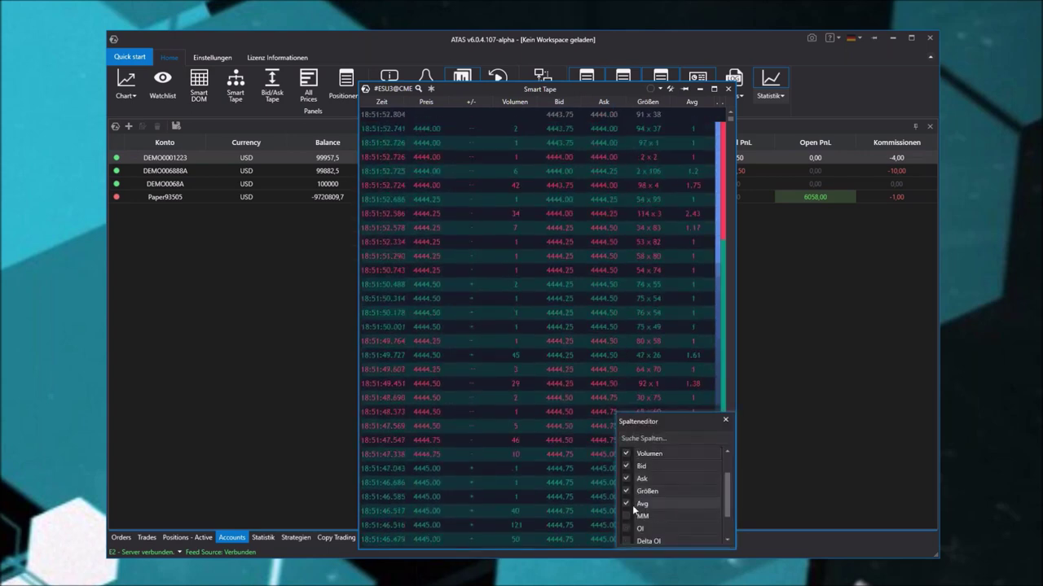
pyautogui.click(625, 503)
pyautogui.click(625, 489)
pyautogui.click(626, 479)
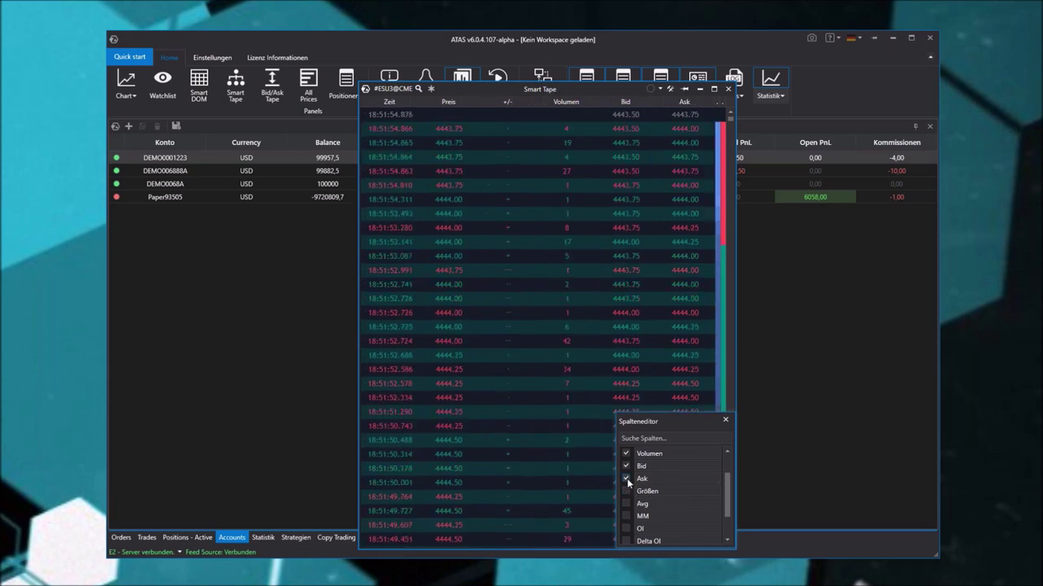
pyautogui.click(626, 466)
pyautogui.scroll(2, 672, 495)
pyautogui.click(624, 480)
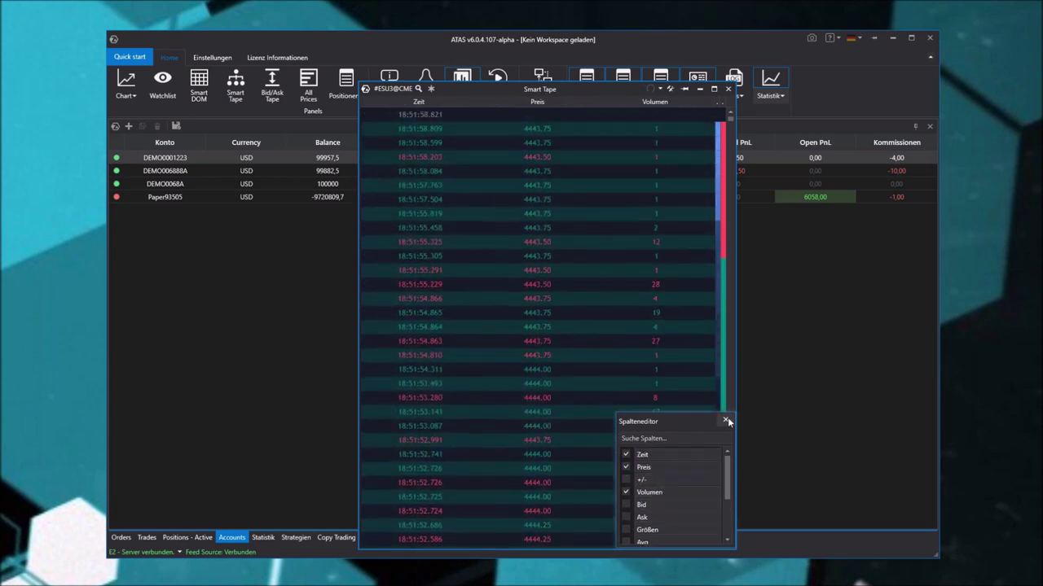
pyautogui.click(727, 421)
pyautogui.moveTo(735, 382); pyautogui.dragTo(563, 380)
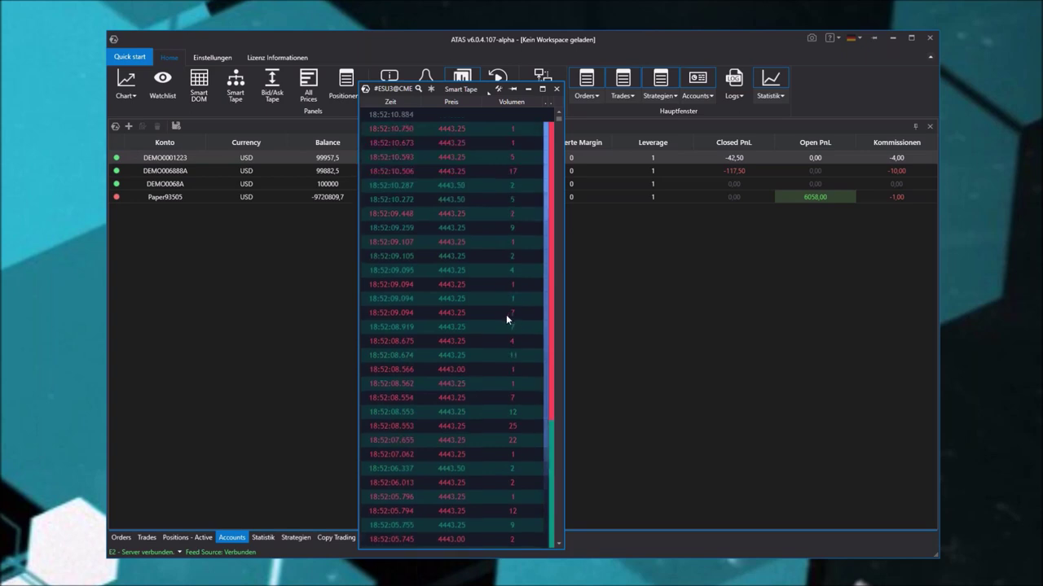
# Place the Smart Tape settings beside the tape and set the Cumulative Trades Maximum Volume filter to 5.
pyautogui.rightClick(453, 305)
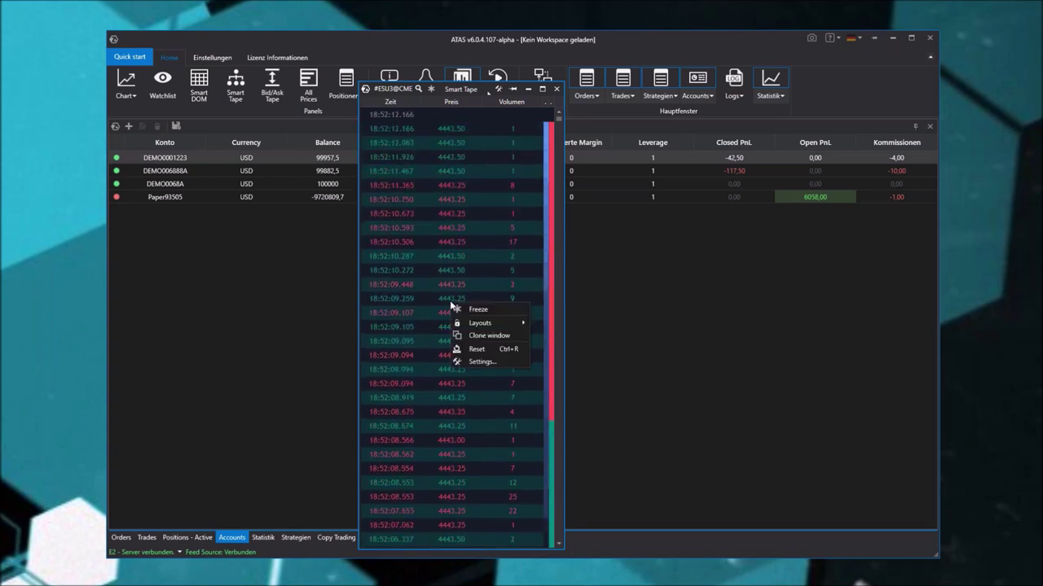
pyautogui.click(487, 361)
pyautogui.moveTo(516, 159); pyautogui.dragTo(755, 148)
pyautogui.click(647, 166)
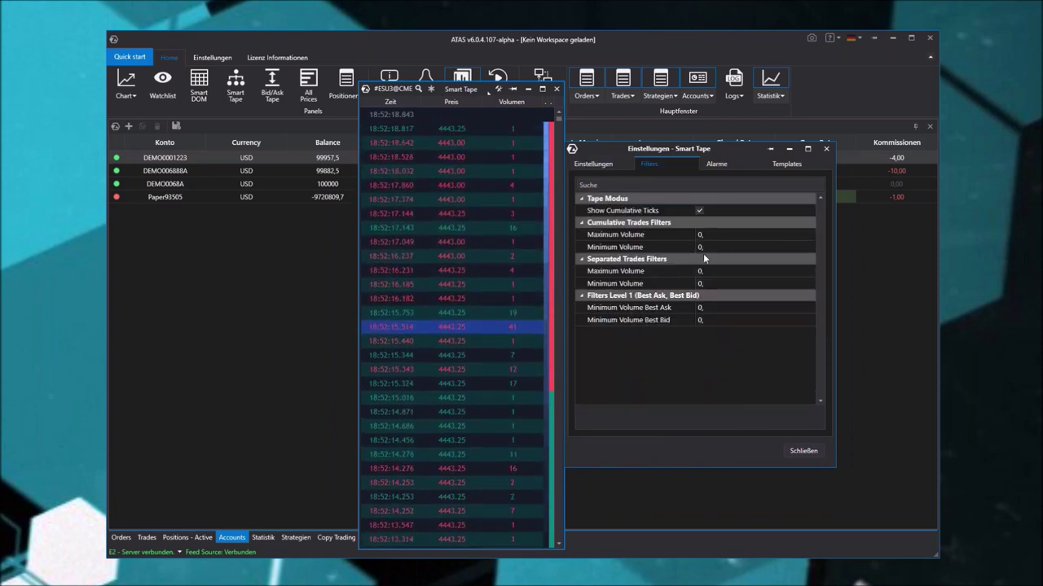
pyautogui.click(616, 235)
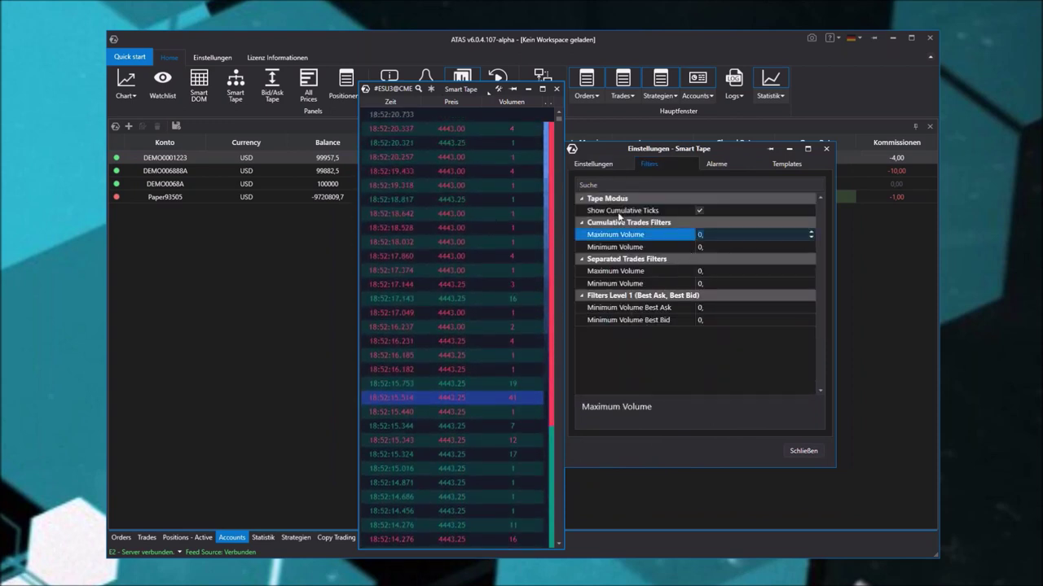
pyautogui.write('5')
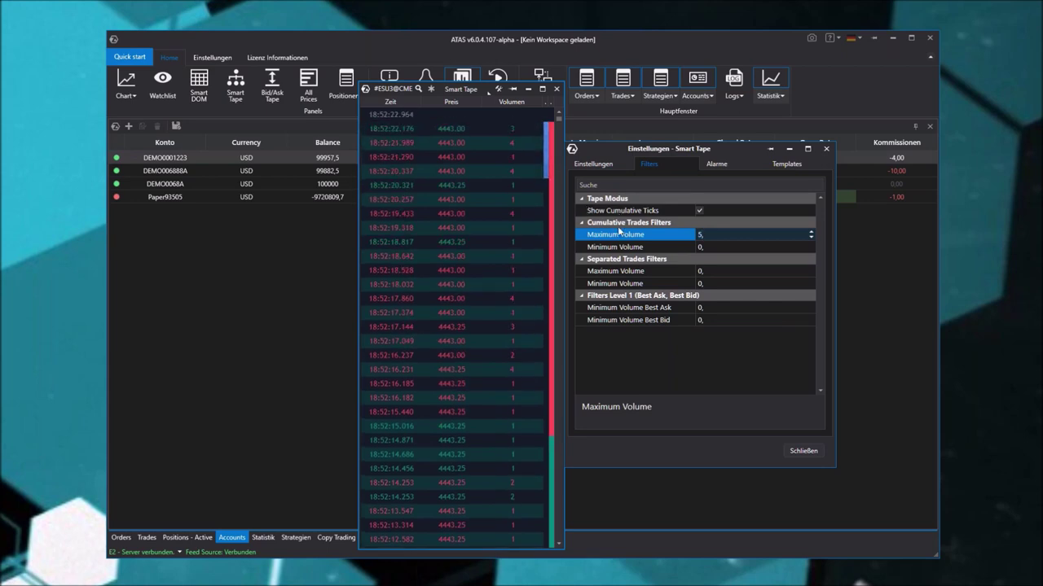
# Set the Cumulative Trades Minimum Volume filter to 5 and return its Maximum Volume to 0.
pyautogui.click(640, 250)
pyautogui.write('5')
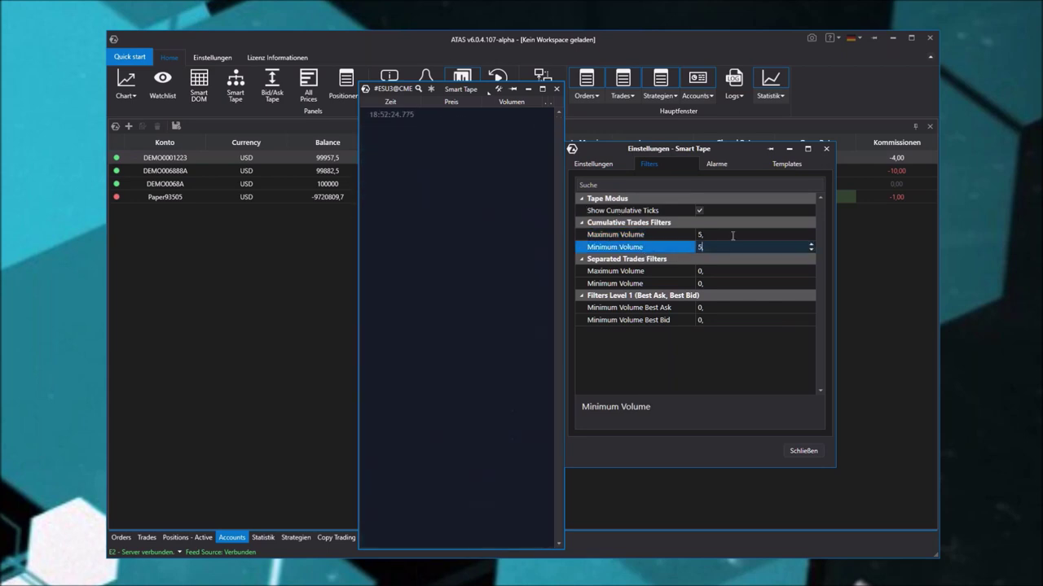
pyautogui.click(632, 234)
pyautogui.write('0')
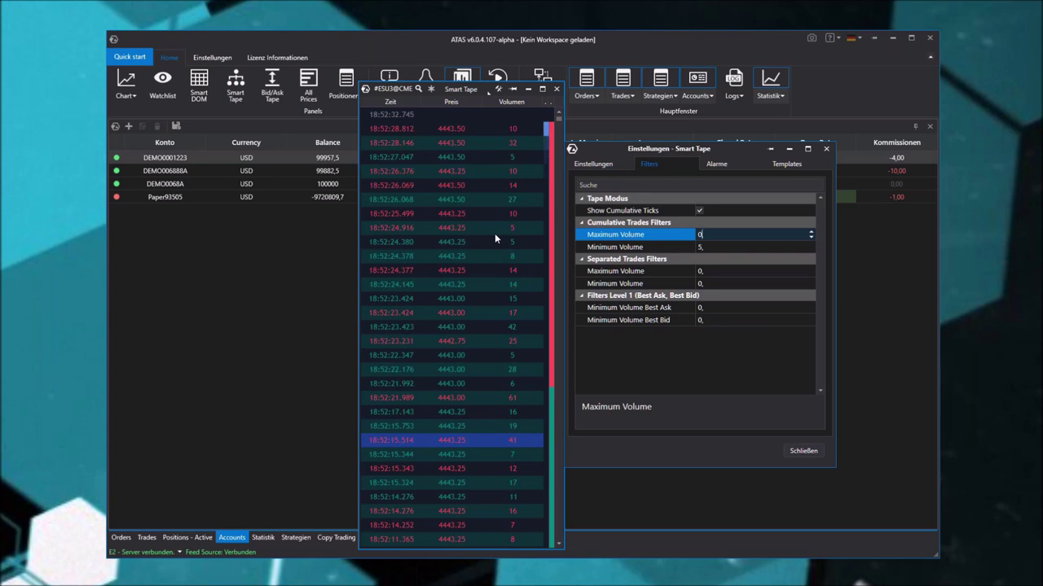
# Raise the Cumulative Trades Minimum Volume filter to 50.
pyautogui.click(730, 247)
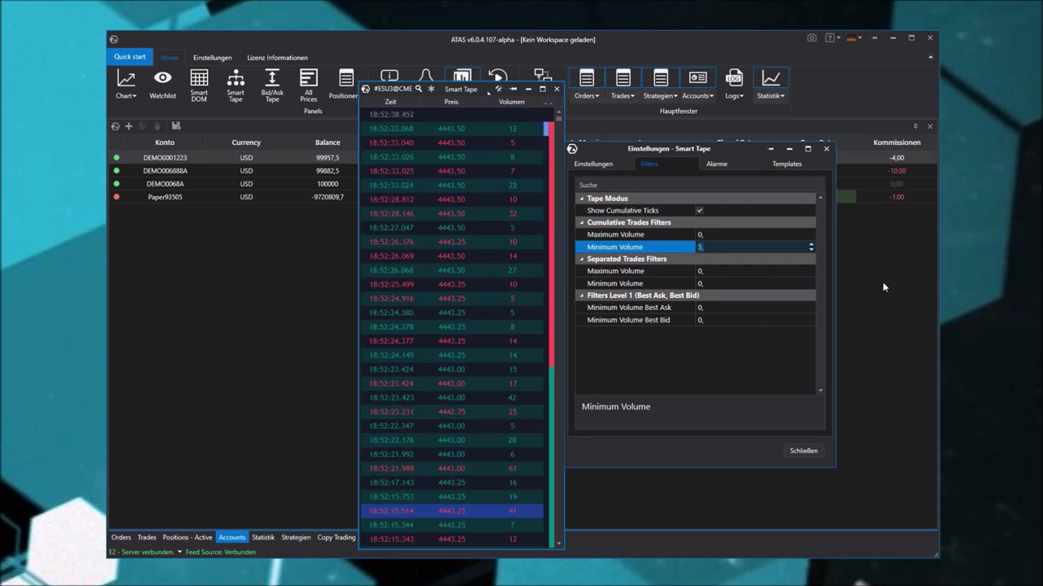
pyautogui.write('0')
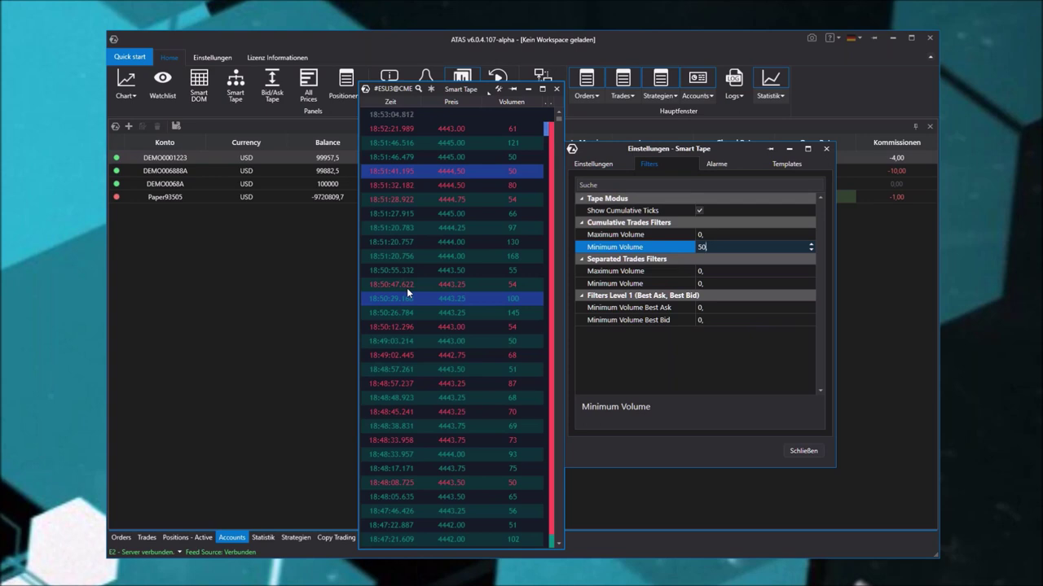
pyautogui.press('BackSpace')
pyautogui.press('Return')
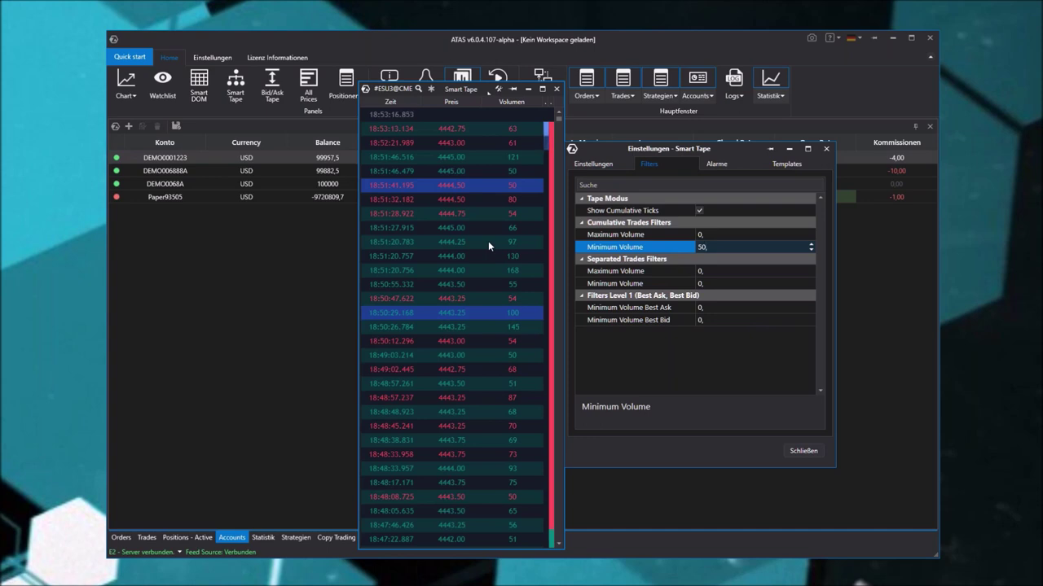
pyautogui.press('BackSpace')
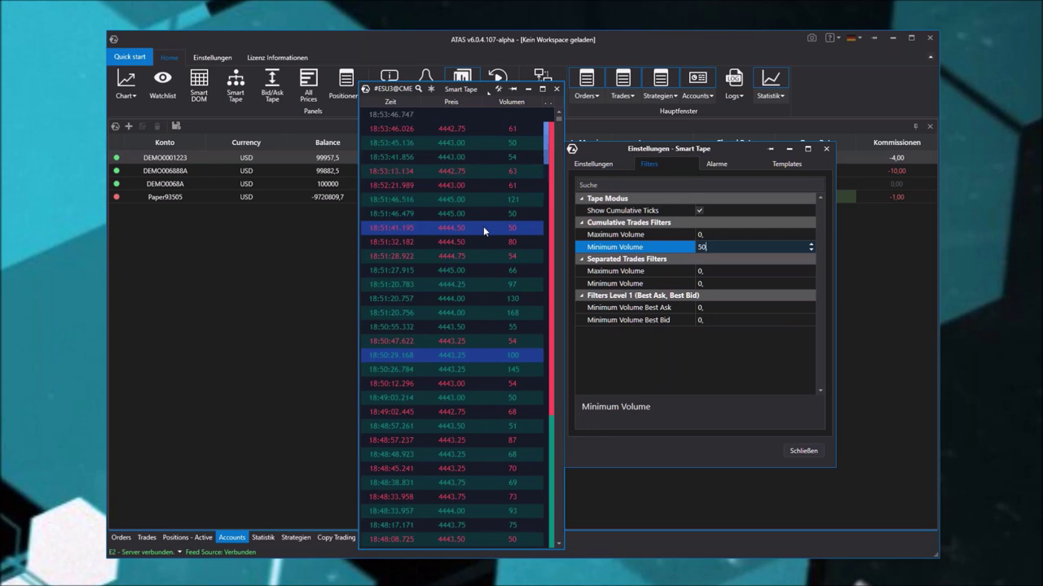
# Remove the Cumulative Trades minimum volume filter and close the Smart Tape settings.
pyautogui.press('Return')
pyautogui.press('Return')
pyautogui.click(615, 246)
pyautogui.click(803, 451)
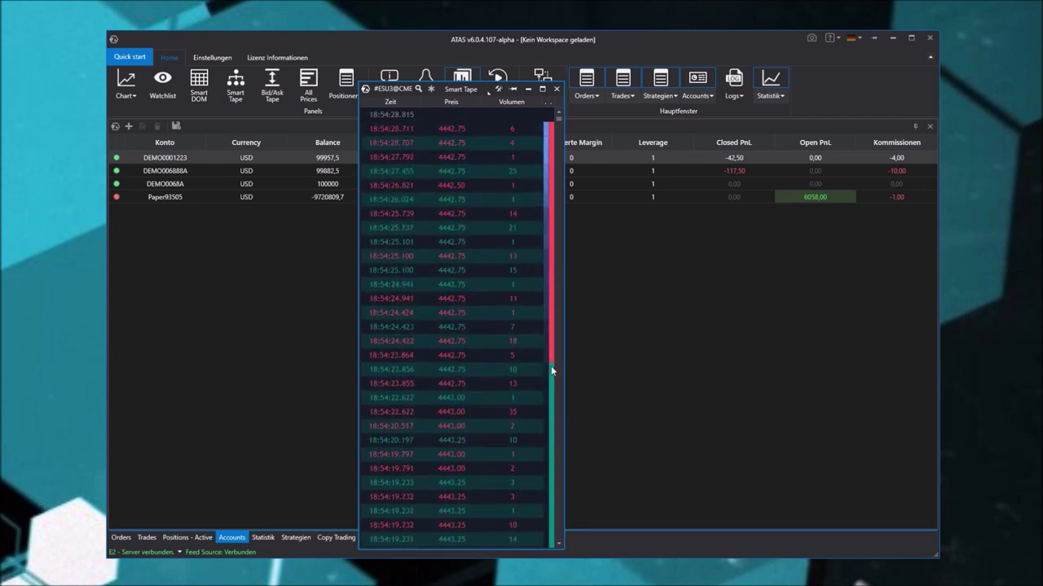
# Close the Smart Tape and the chart behind the main window, moving the main window down to reach it and back up.
pyautogui.rightClick(448, 347)
pyautogui.click(524, 243)
pyautogui.moveTo(643, 39); pyautogui.dragTo(625, 162)
pyautogui.click(366, 91)
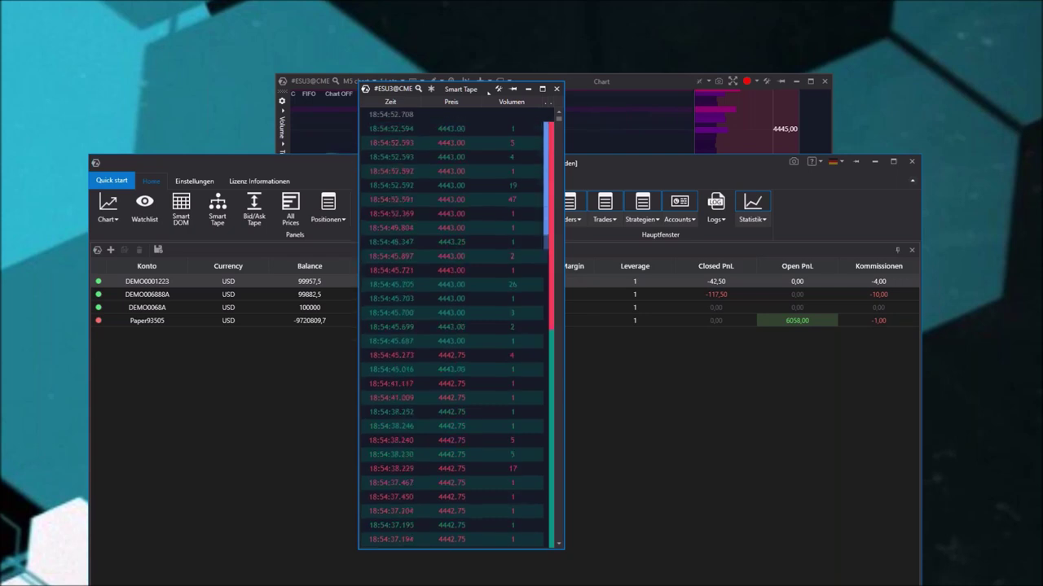
pyautogui.click(556, 88)
pyautogui.click(825, 95)
pyautogui.click(824, 81)
pyautogui.moveTo(748, 167); pyautogui.dragTo(752, 64)
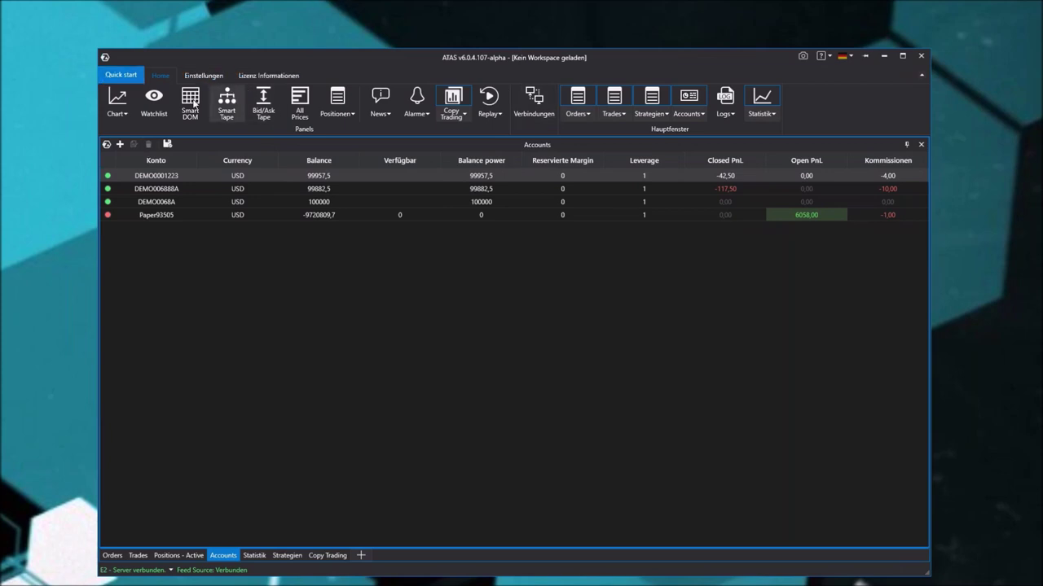
# Open a Smart DOM for E-mini S&P 500 (ESU3) from the favourite instruments.
pyautogui.click(188, 96)
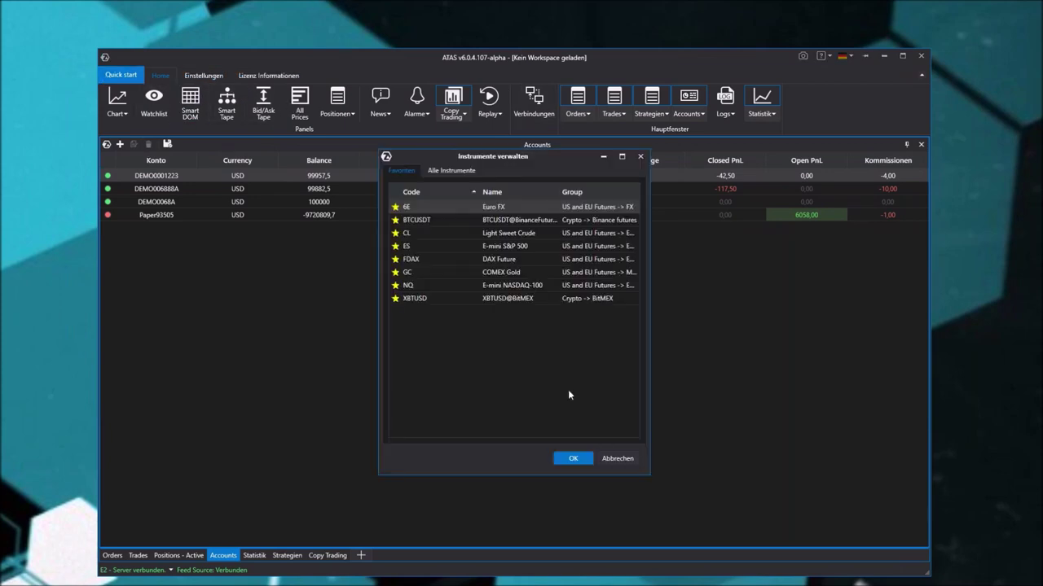
pyautogui.click(466, 173)
pyautogui.click(399, 172)
pyautogui.doubleClick(432, 259)
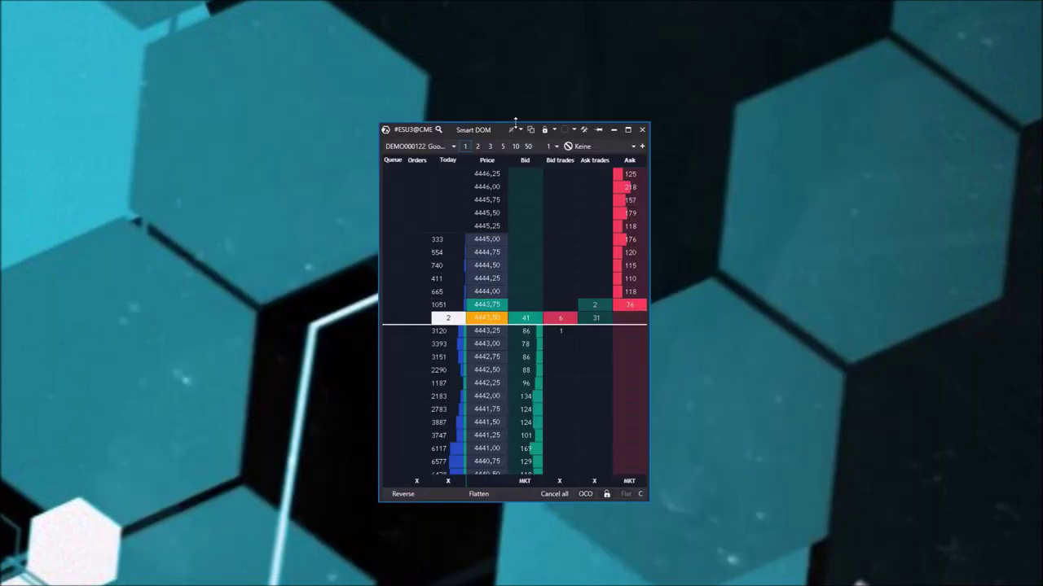
# Enlarge the Smart DOM window to show more price levels and move it to the right half of the desktop.
pyautogui.moveTo(515, 122); pyautogui.dragTo(445, 54)
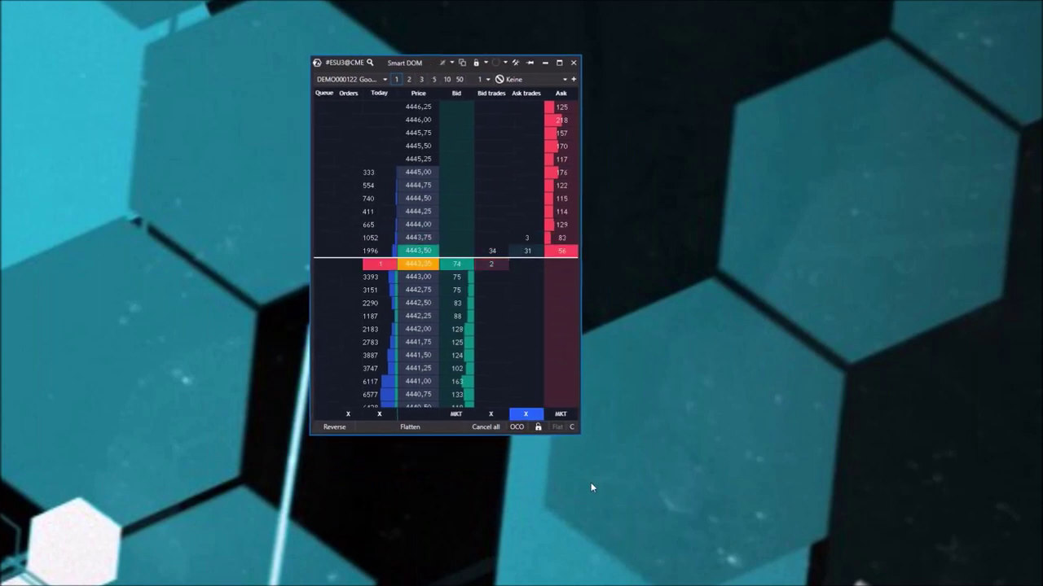
pyautogui.moveTo(580, 434); pyautogui.dragTo(693, 529)
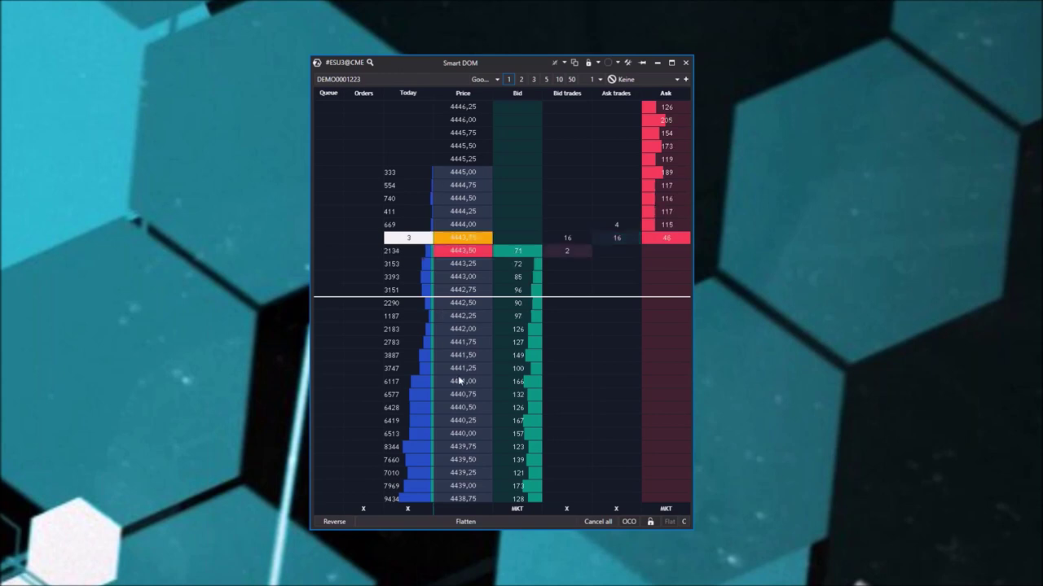
pyautogui.moveTo(522, 70); pyautogui.dragTo(769, 70)
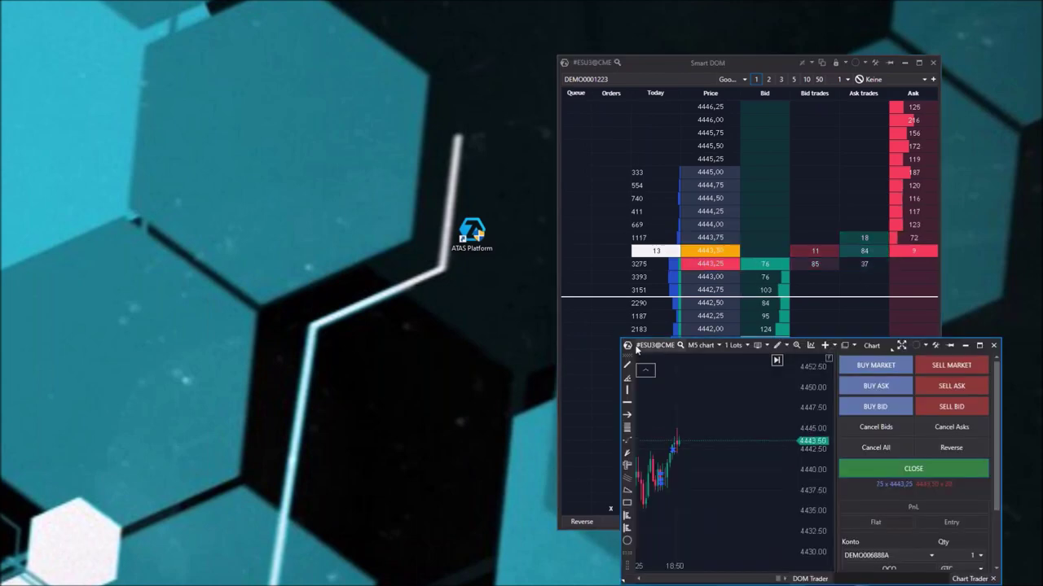
# Place the ESU3 M5 chart beside the Smart DOM, widen it up to the DOM's edge and close its Chart Trader.
pyautogui.moveTo(780, 345); pyautogui.dragTo(247, 68)
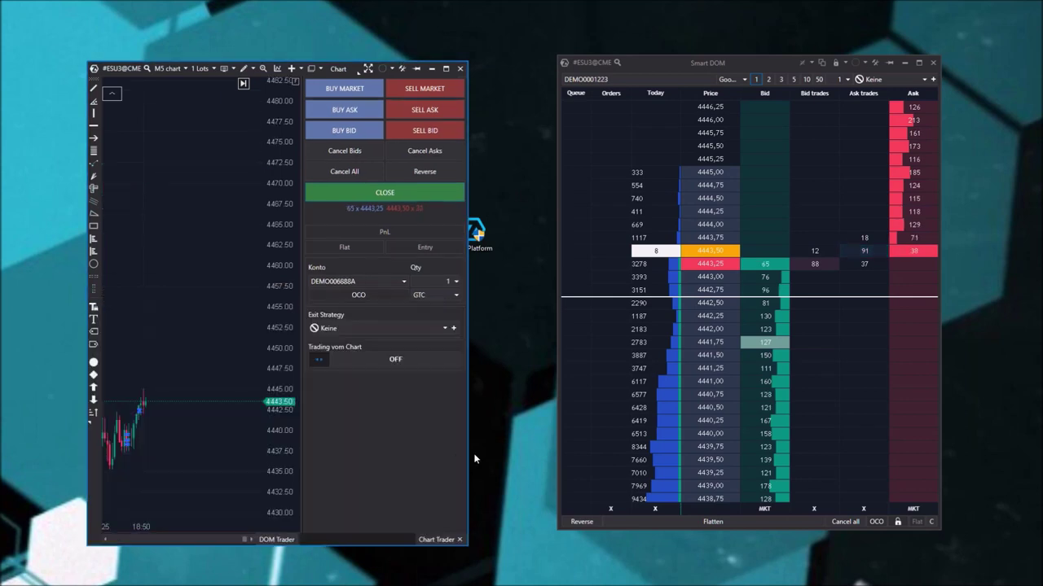
pyautogui.moveTo(467, 456); pyautogui.dragTo(550, 456)
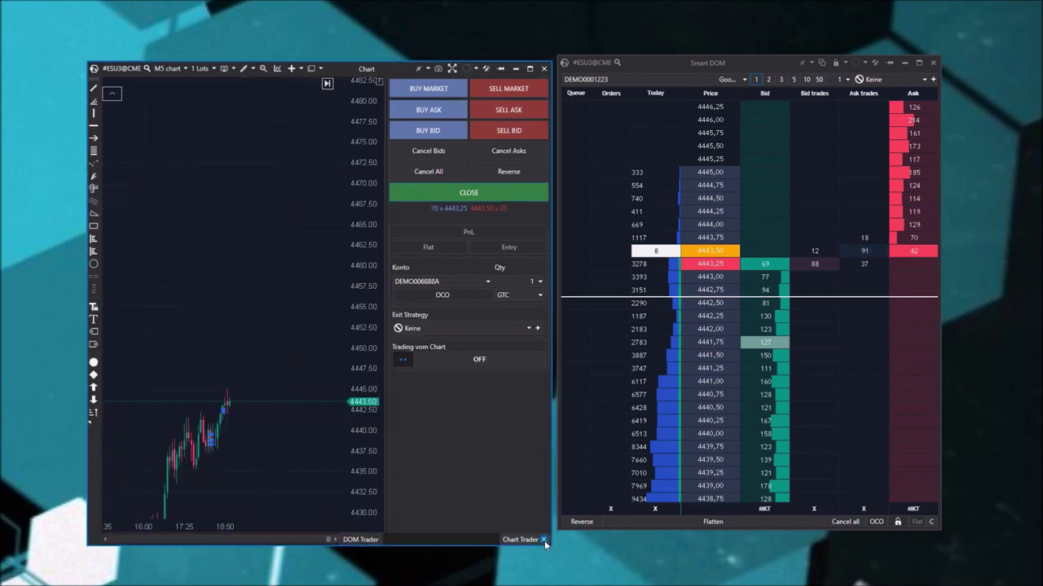
pyautogui.click(544, 541)
pyautogui.scroll(3, 293, 513)
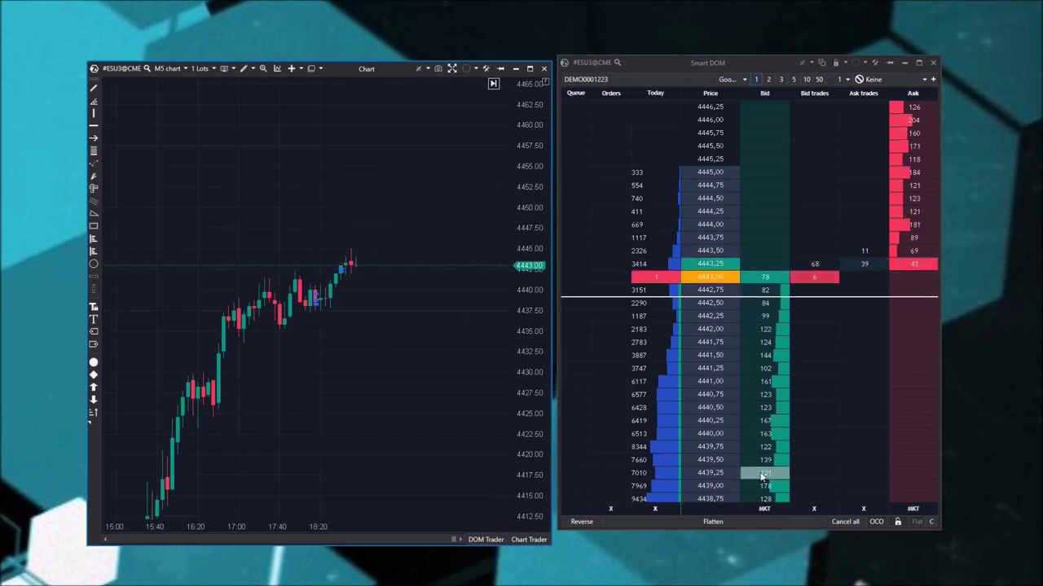
# Add the Depth Of Market indicator to the ESU3 chart and stretch the price scale until the volume at each level is readable.
pyautogui.rightClick(207, 133)
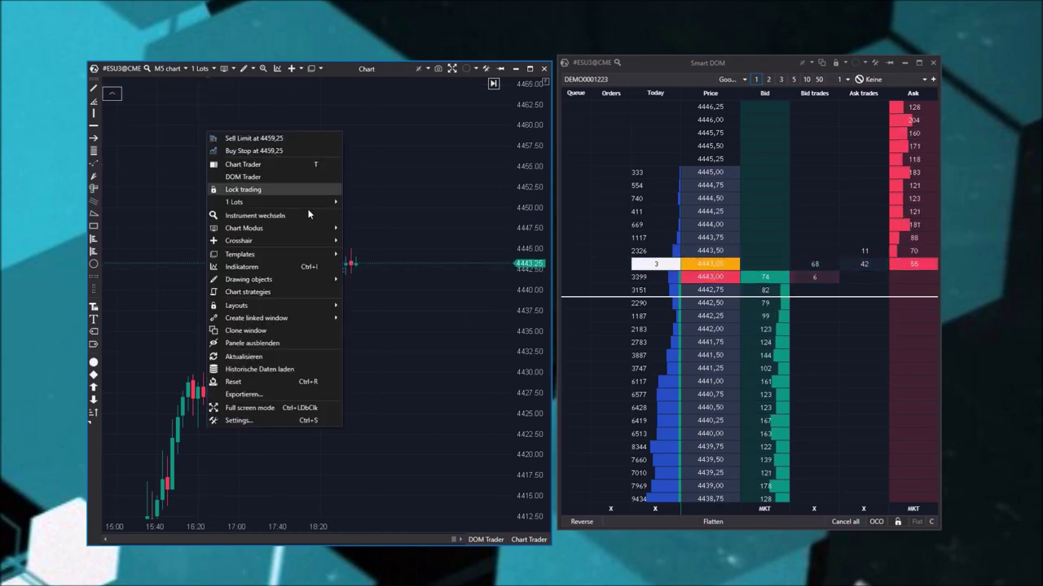
pyautogui.click(255, 267)
pyautogui.scroll(-3, 253, 265)
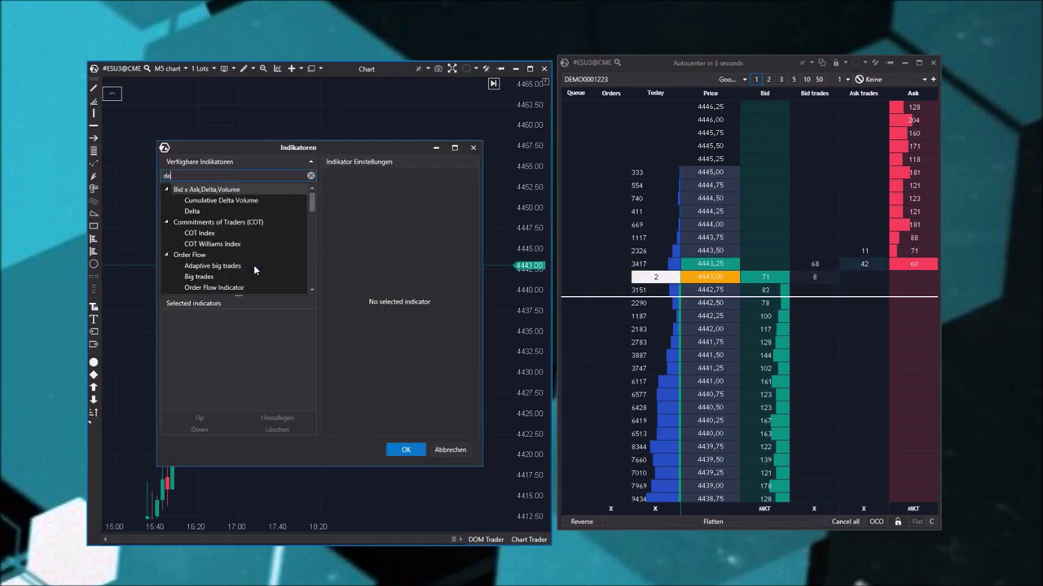
pyautogui.write('dep')
pyautogui.doubleClick(235, 202)
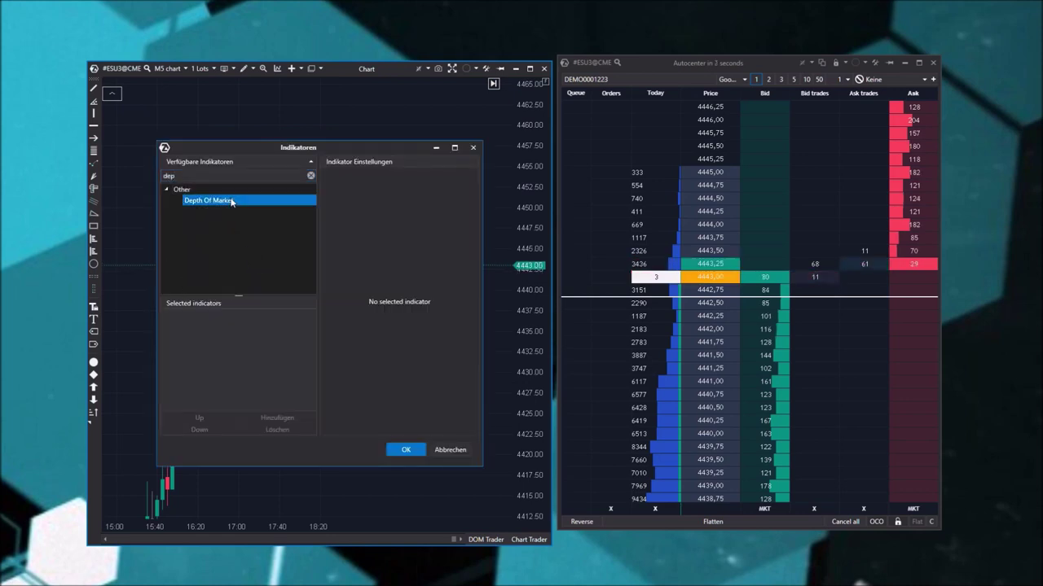
pyautogui.click(402, 451)
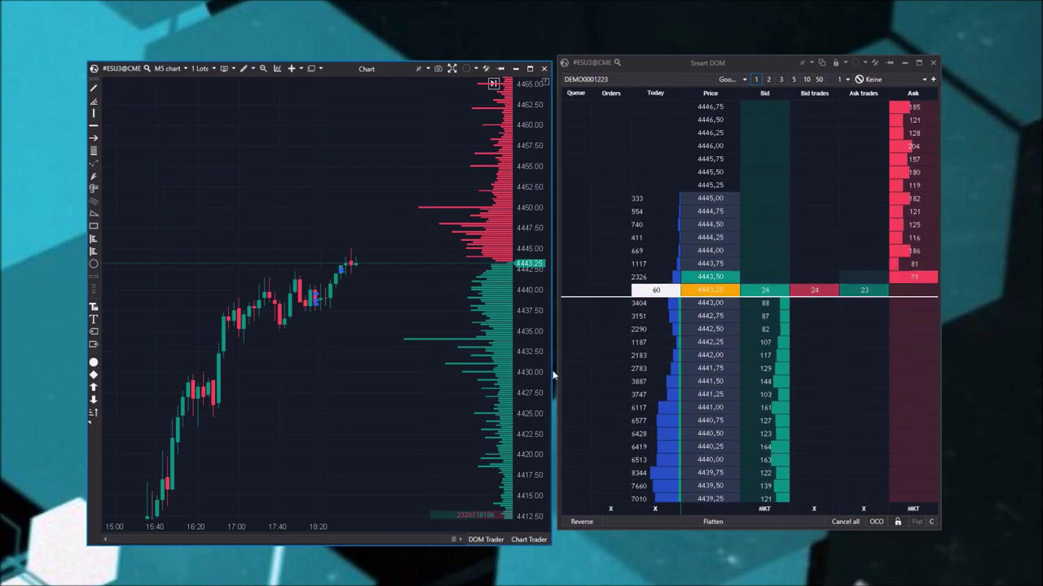
pyautogui.moveTo(530, 364); pyautogui.dragTo(465, 52)
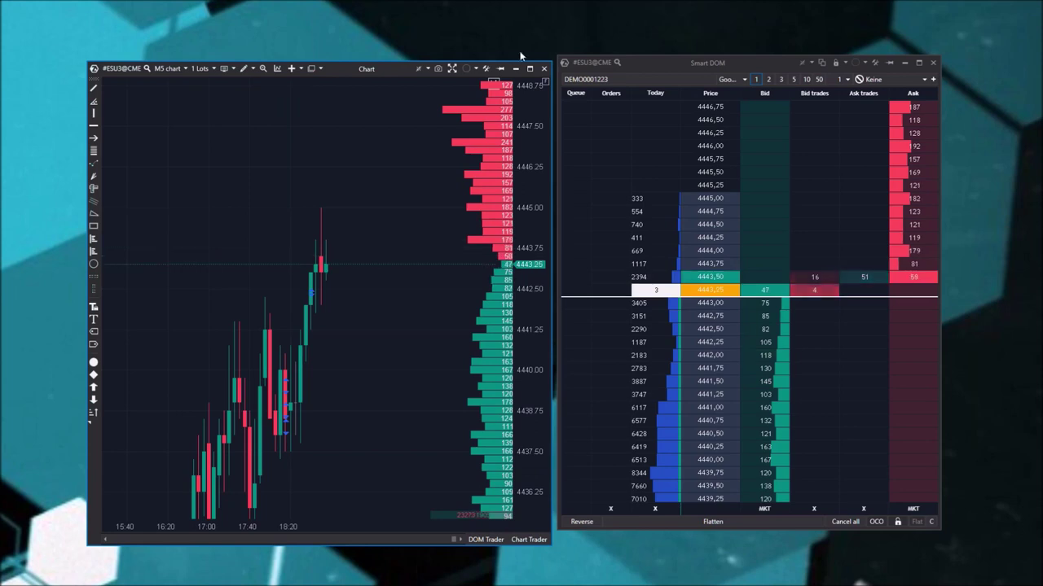
# Minimize the ESU3 chart and move the Smart DOM back to the middle of the desktop.
pyautogui.click(515, 69)
pyautogui.moveTo(762, 61); pyautogui.dragTo(533, 37)
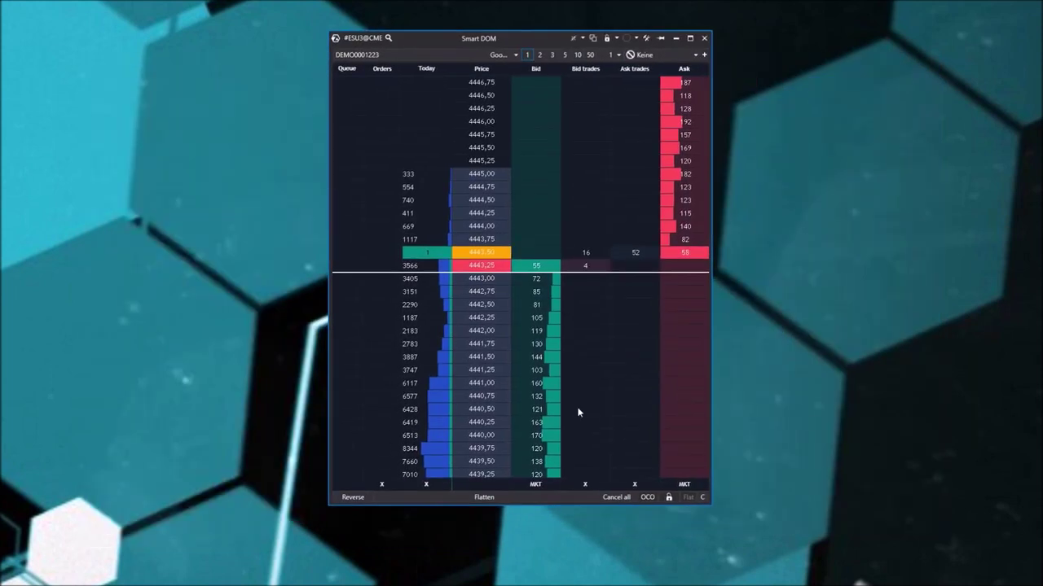